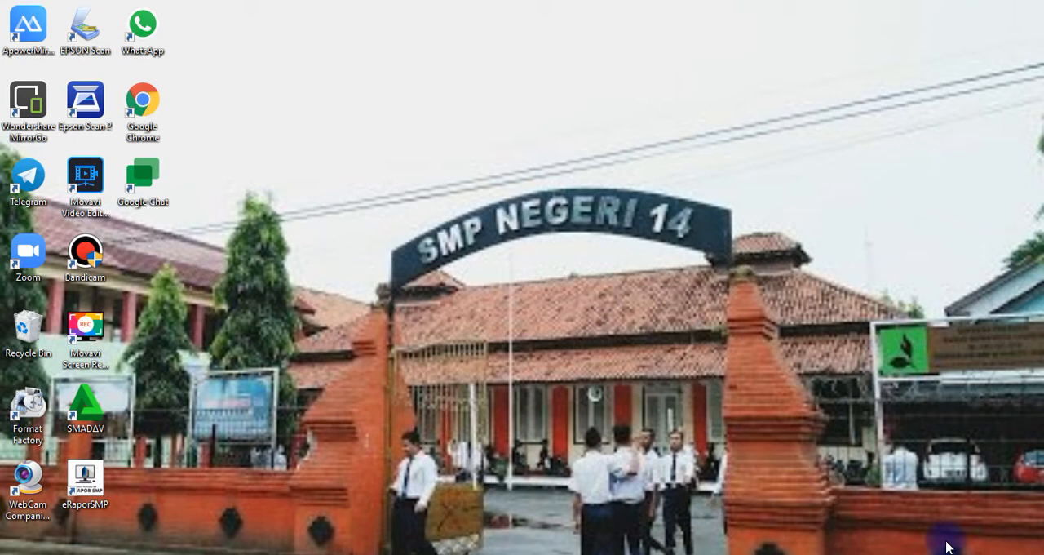
- Launch Google Chrome, go to Google Drive and open the LATIHAN ABSEN ONLINE IPA GENAP form to look through its questions
double_click(153, 105)
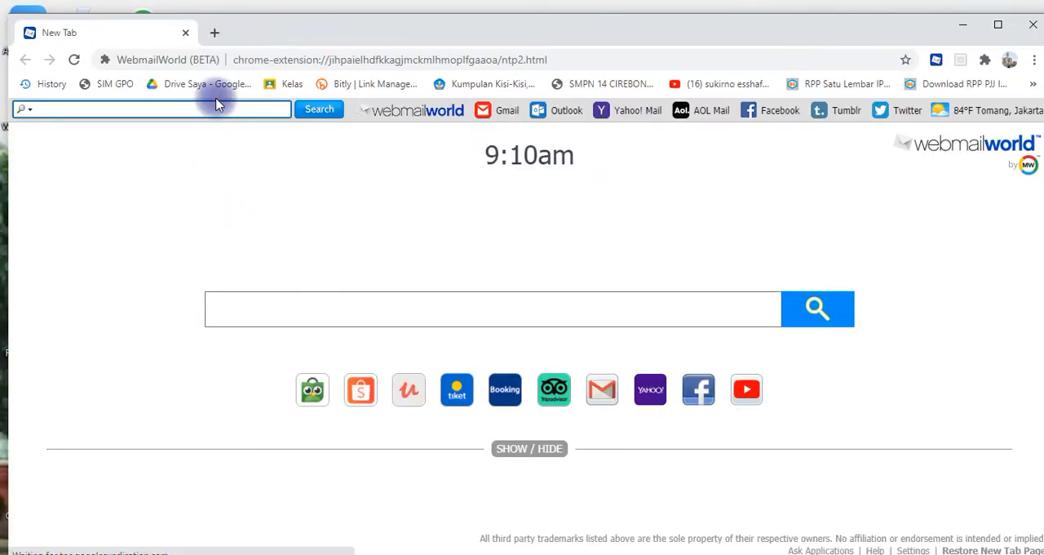
click(211, 90)
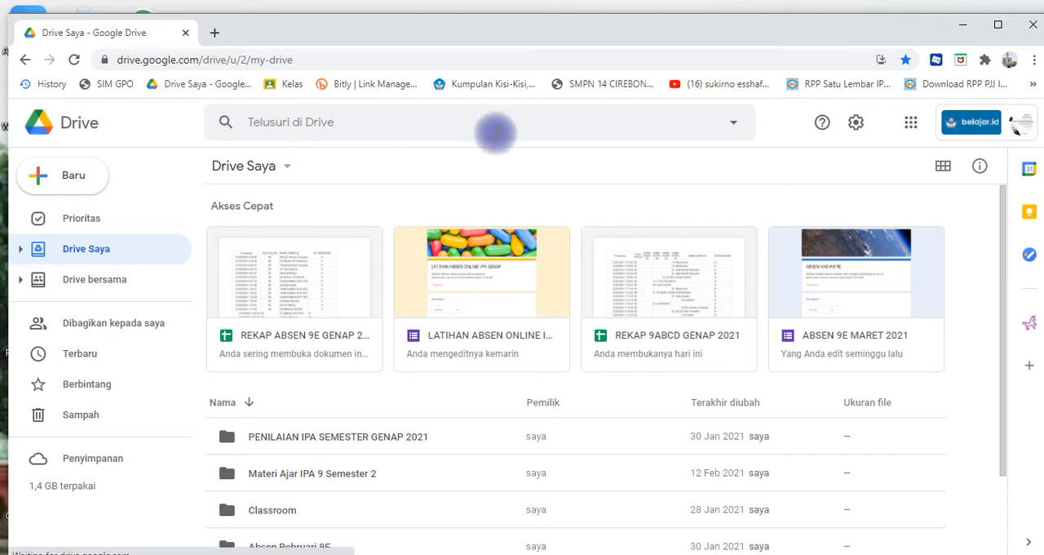
click(480, 262)
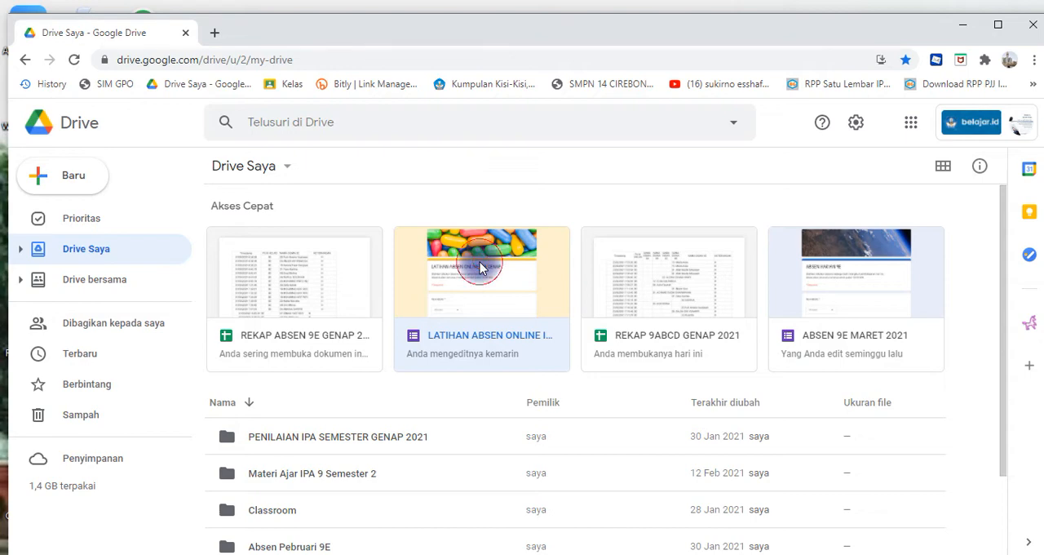
double_click(480, 268)
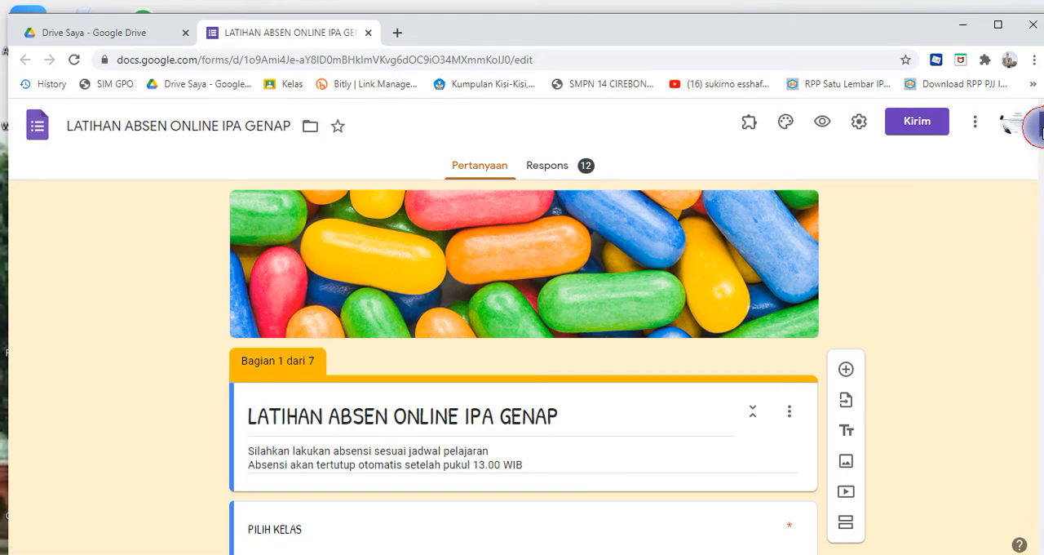
scroll(1033, 155, down, 10)
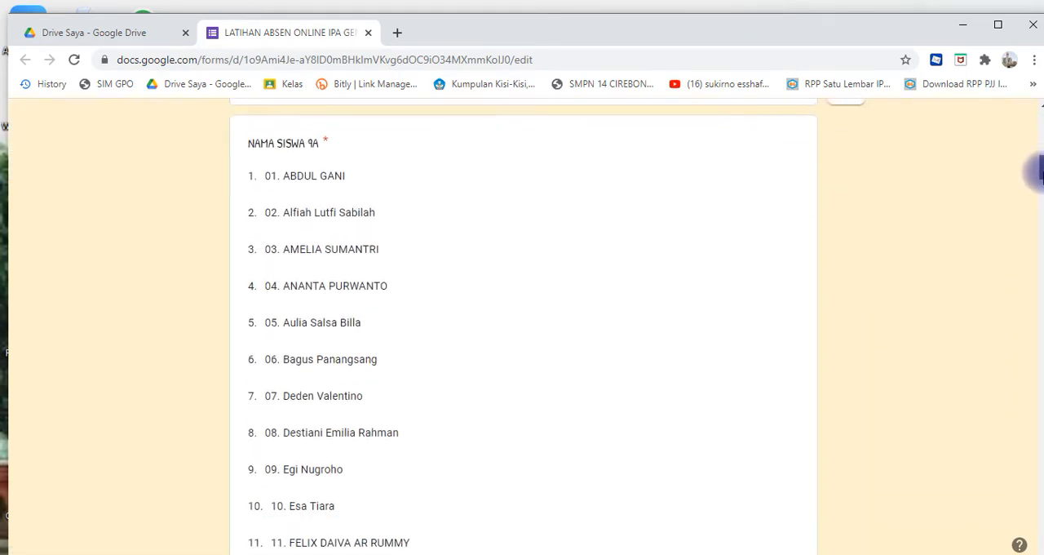
drag(1042, 172, 1009, 122)
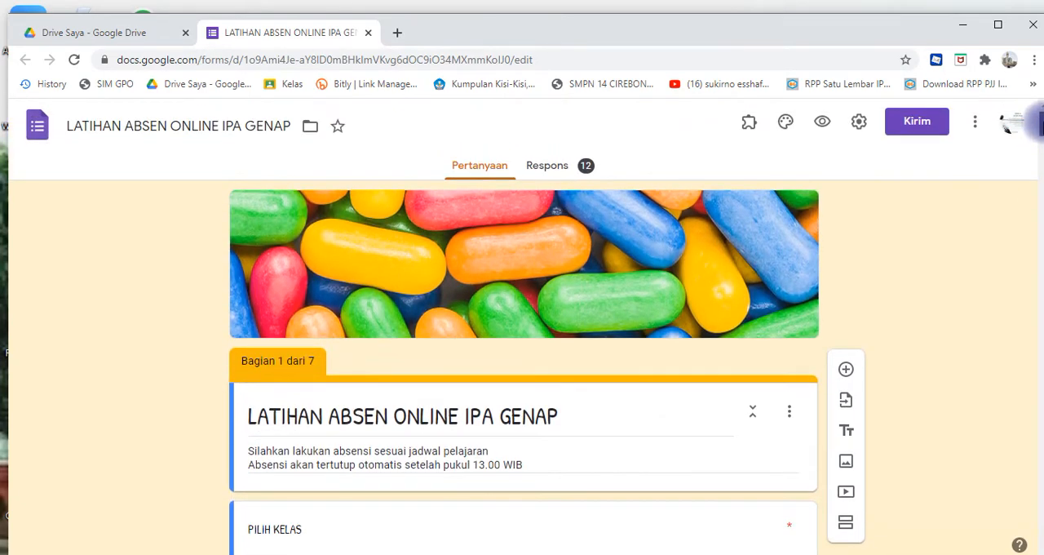
- Review the form's general, presentation and quiz settings, then save them
click(857, 129)
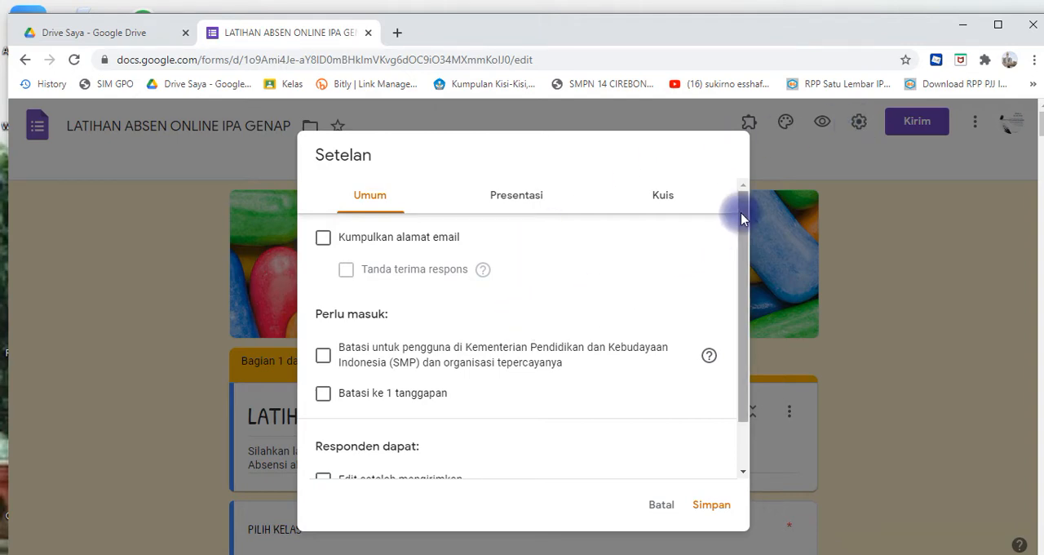
drag(741, 217, 751, 321)
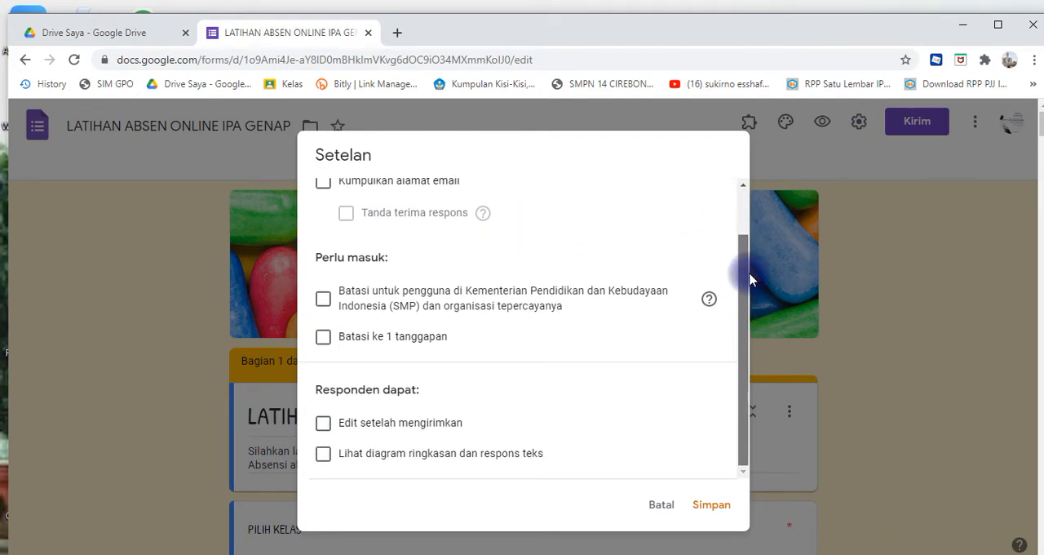
drag(751, 280, 744, 222)
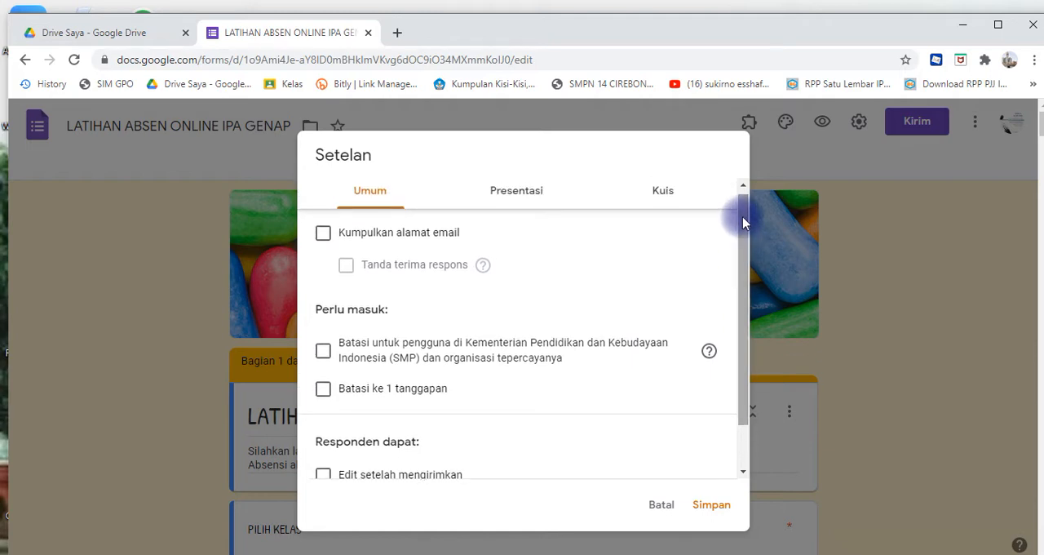
click(526, 204)
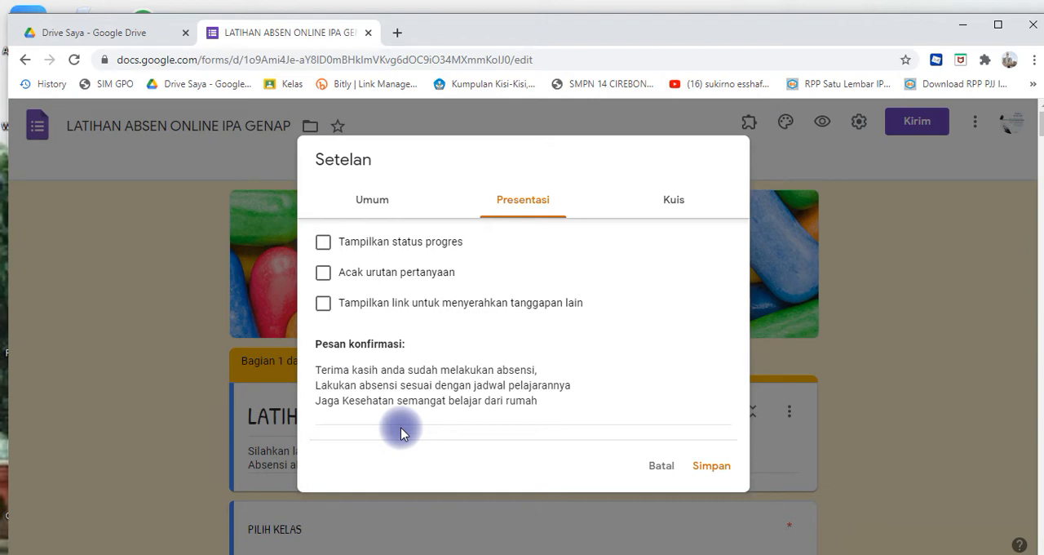
click(681, 205)
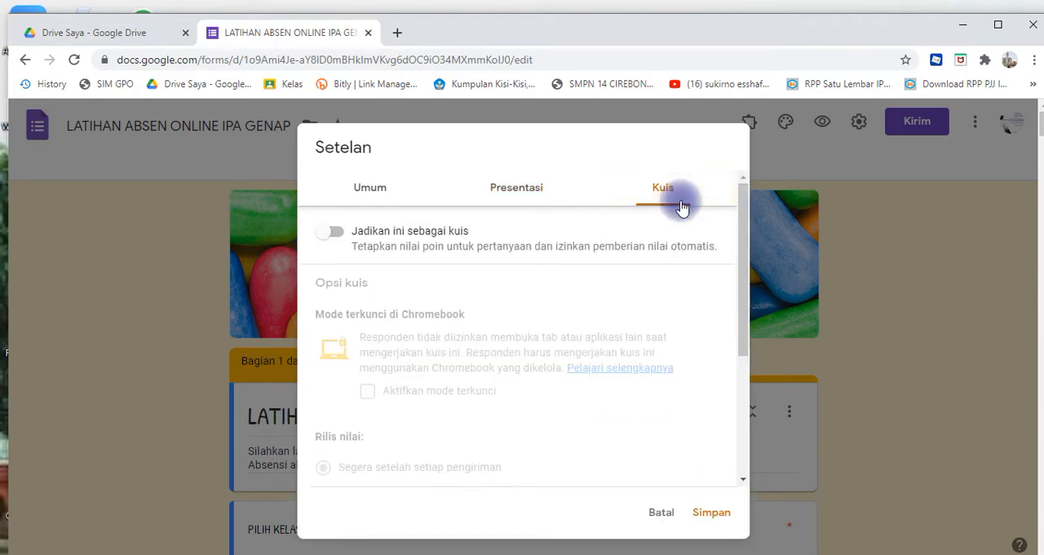
drag(739, 247, 734, 416)
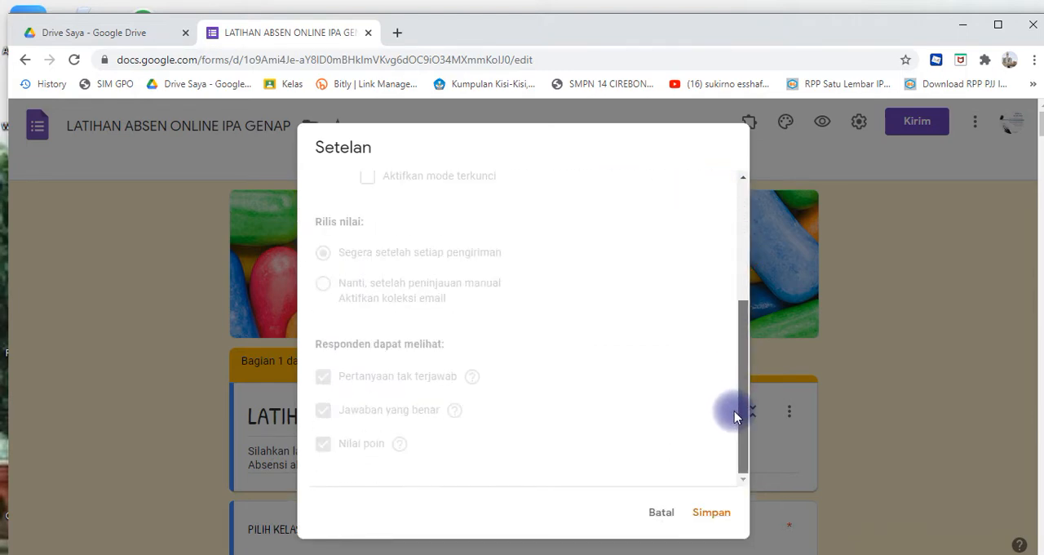
click(702, 512)
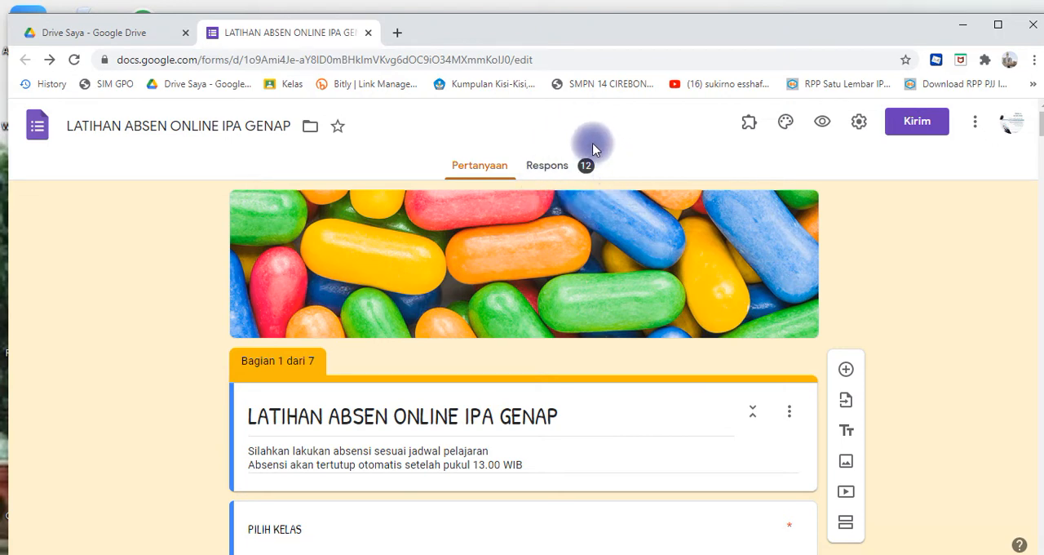
- Set the form's response destination to a new spreadsheet named LATIHAN ABSEN ONLINE MARET
click(548, 166)
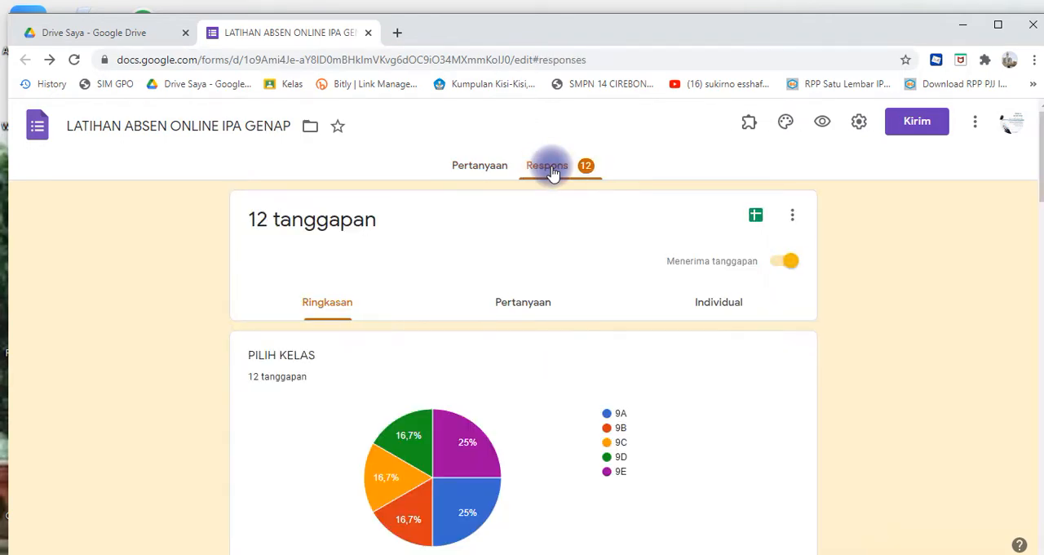
click(793, 221)
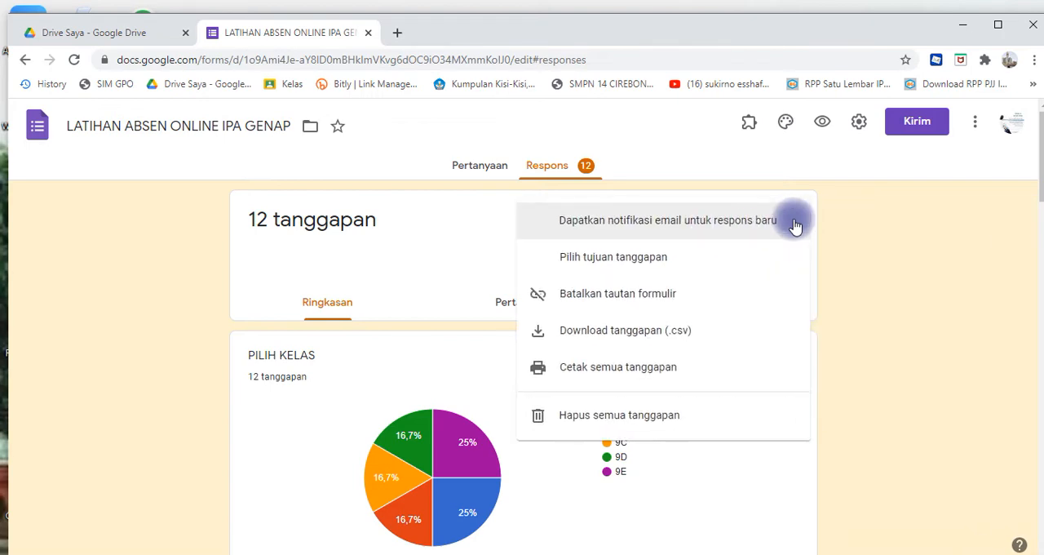
click(668, 260)
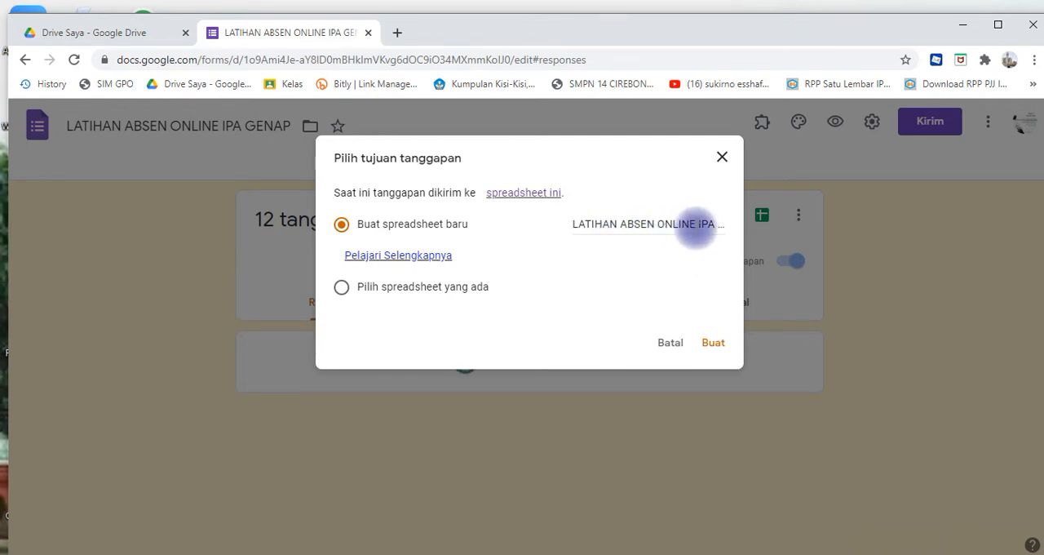
click(695, 224)
key(Delete)
key(Delete)
key(Delete)
key(Delete)
key(Delete)
key(Delete)
key(Delete)
key(Delete)
key(Delete)
key(Delete)
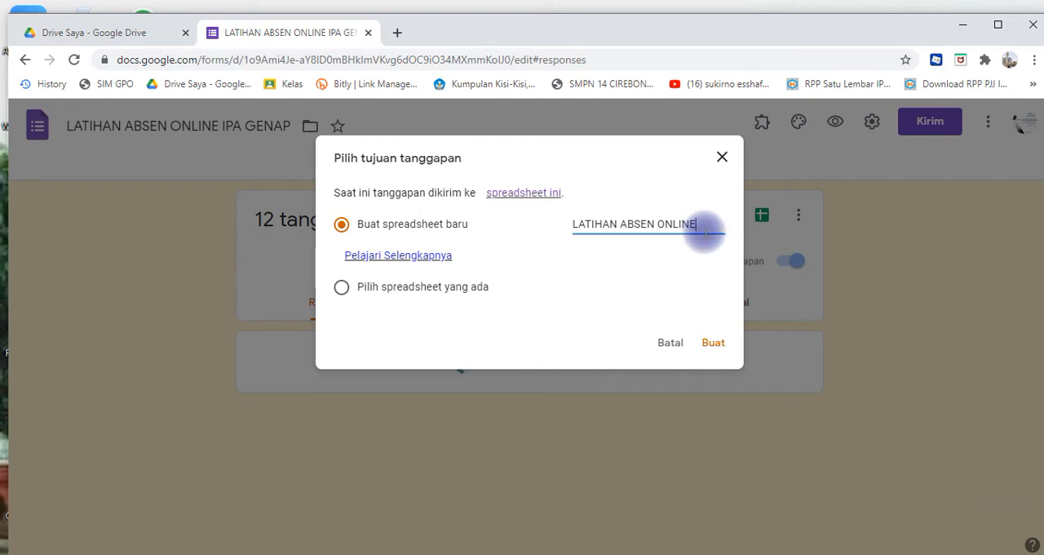
text(ma)
key(BackSpace)
key(BackSpace)
text(MARET)
click(711, 344)
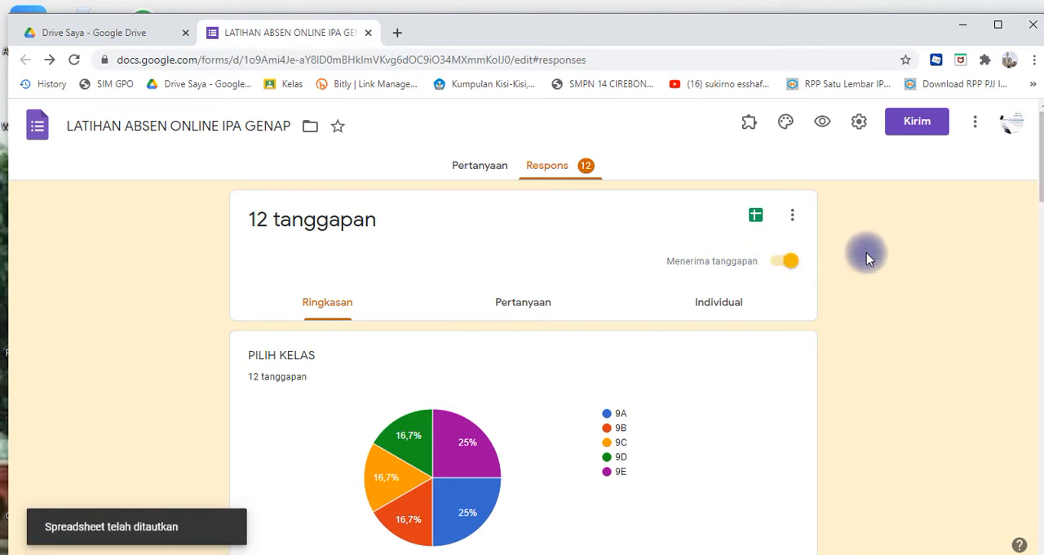
- Open the linked response spreadsheet and rename its form responses sheet as RESPON
click(757, 219)
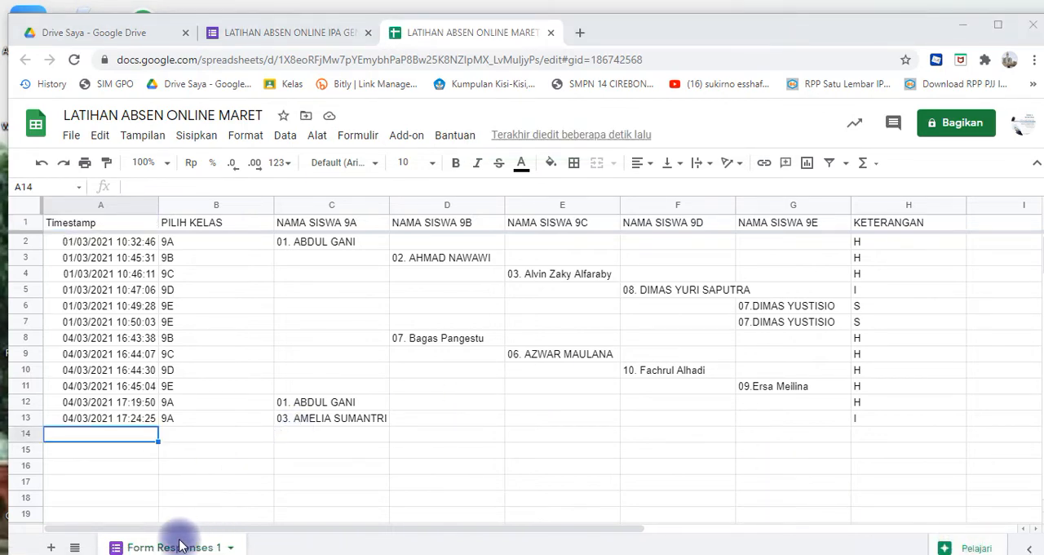
click(232, 549)
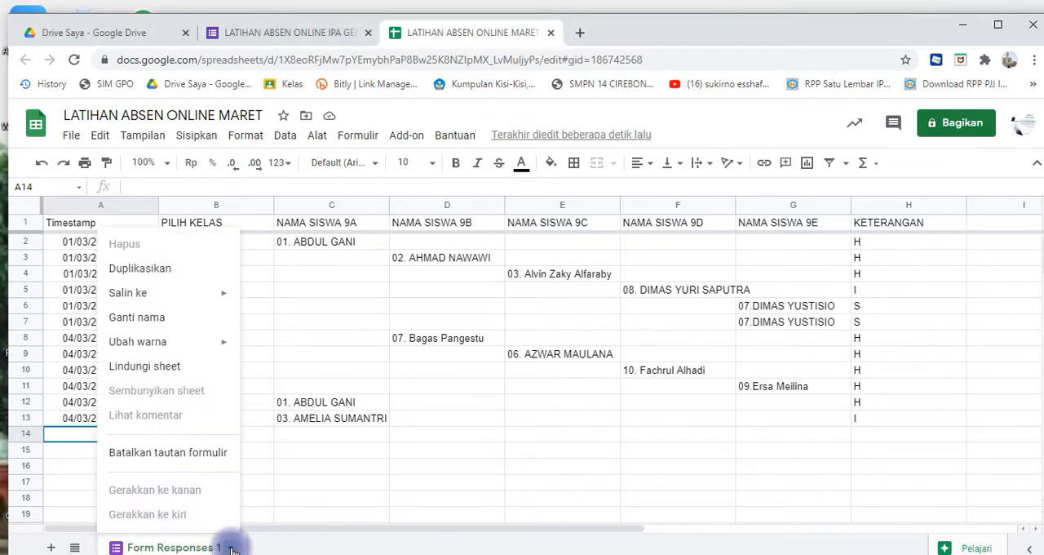
click(167, 318)
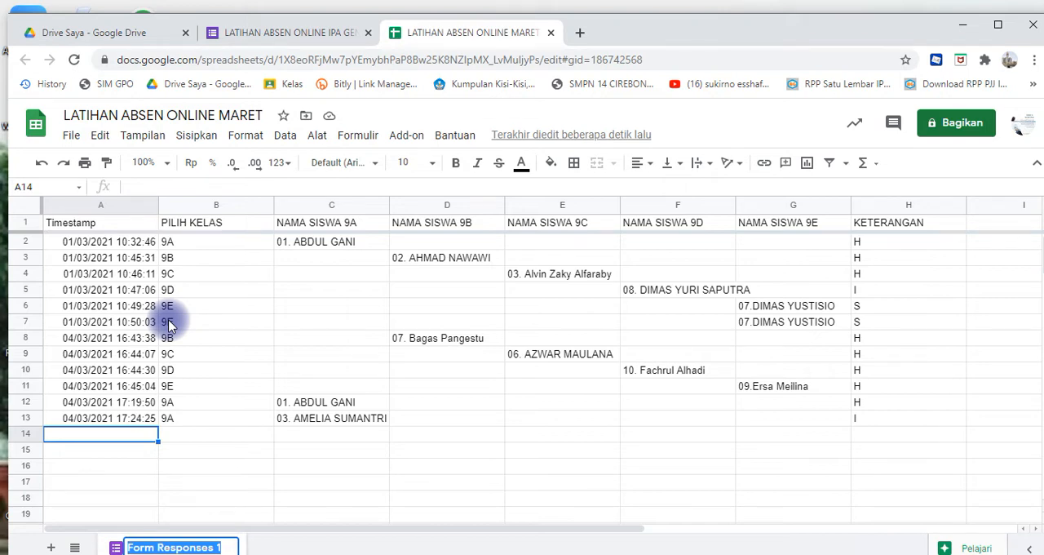
text(RE)
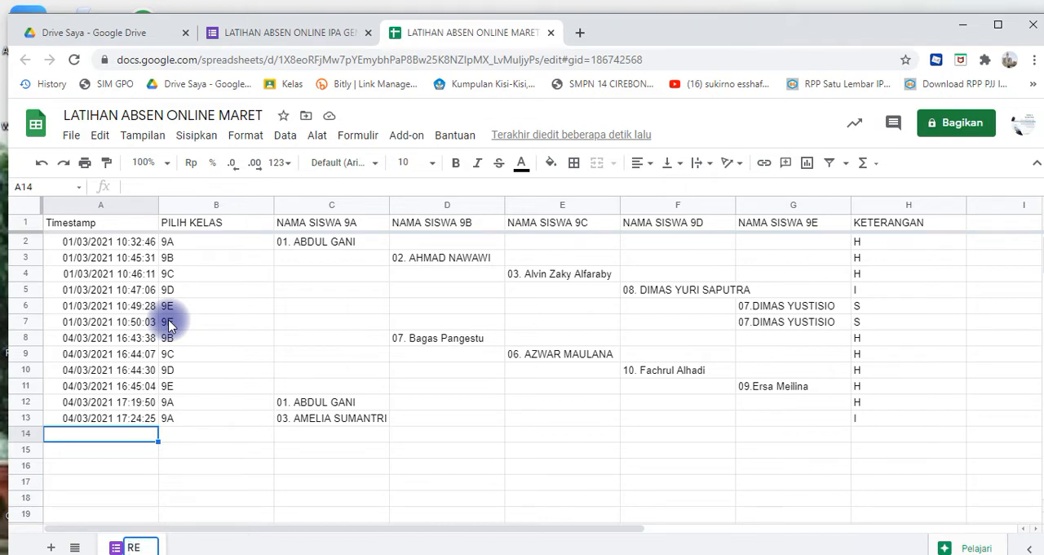
text(SPON)
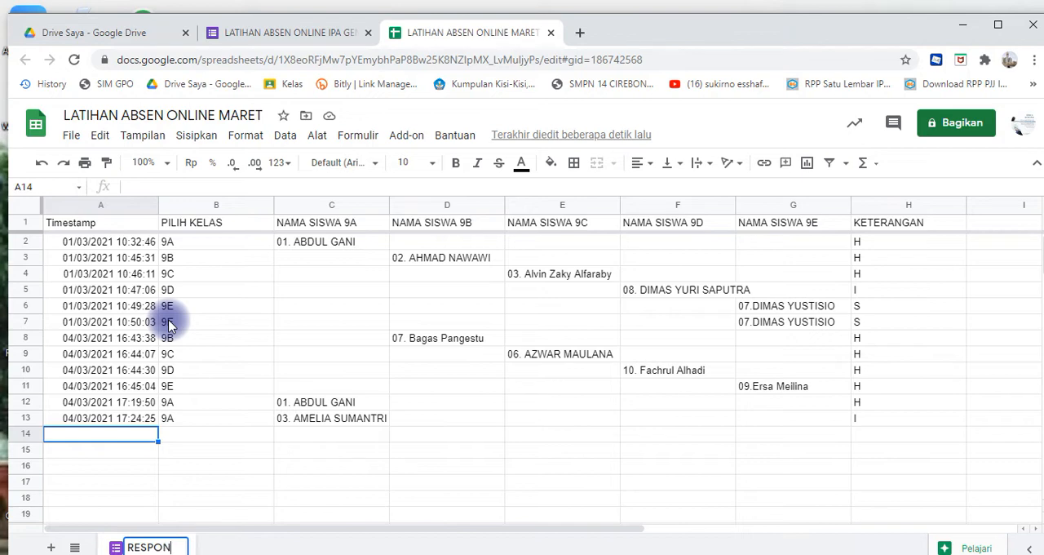
click(412, 323)
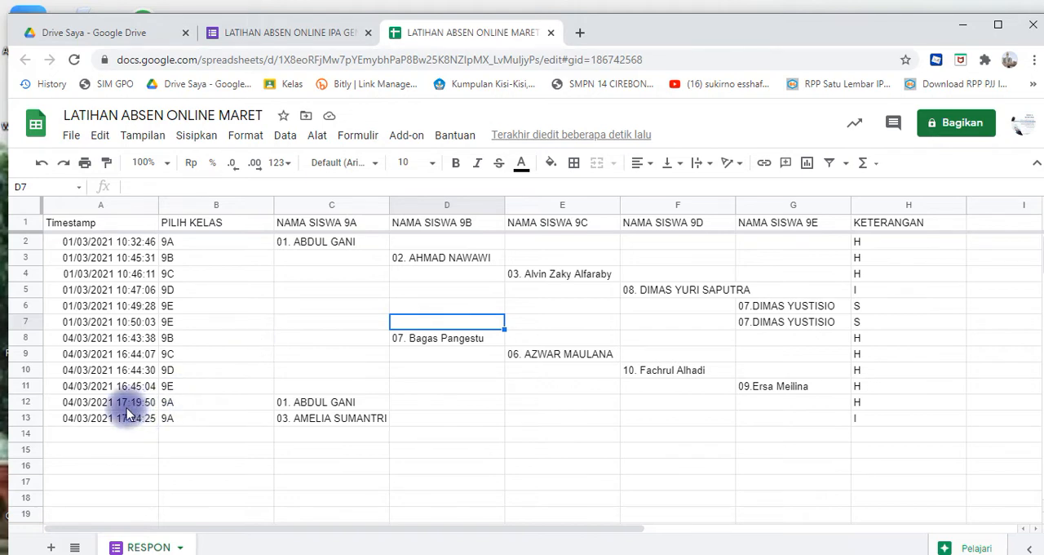
- Add a new sheet to the spreadsheet and rename it as KODE
click(51, 548)
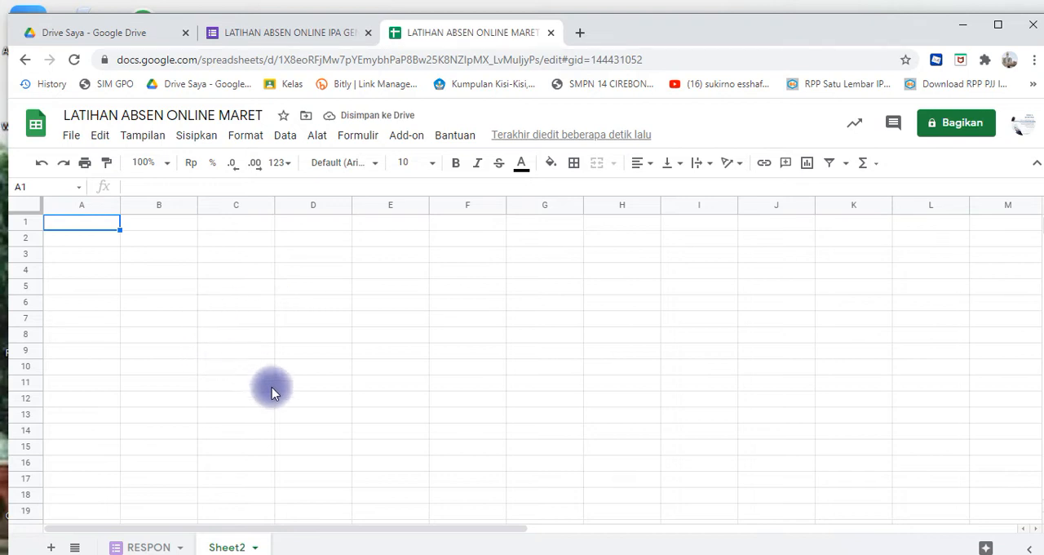
click(254, 549)
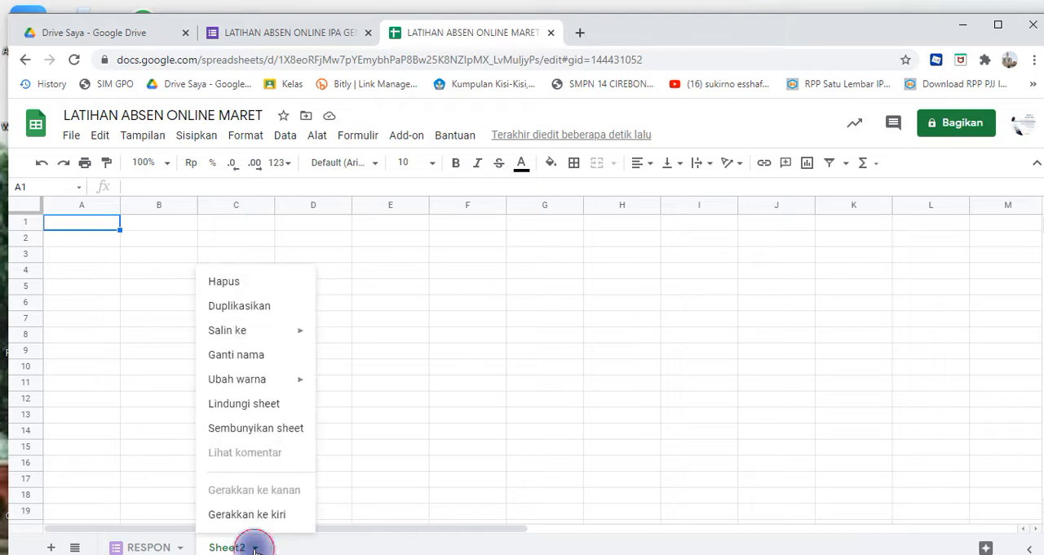
click(268, 356)
text(KODE)
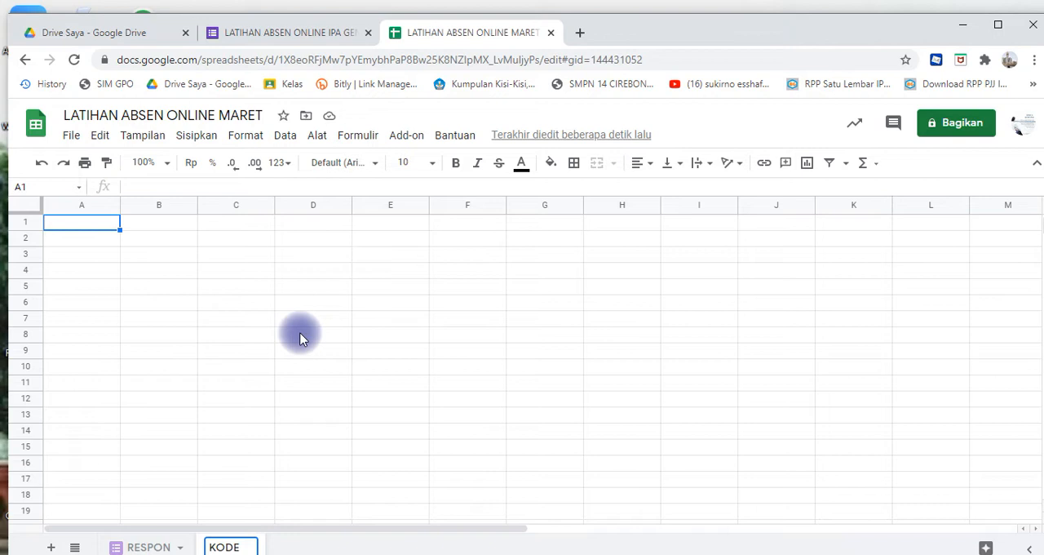
click(301, 337)
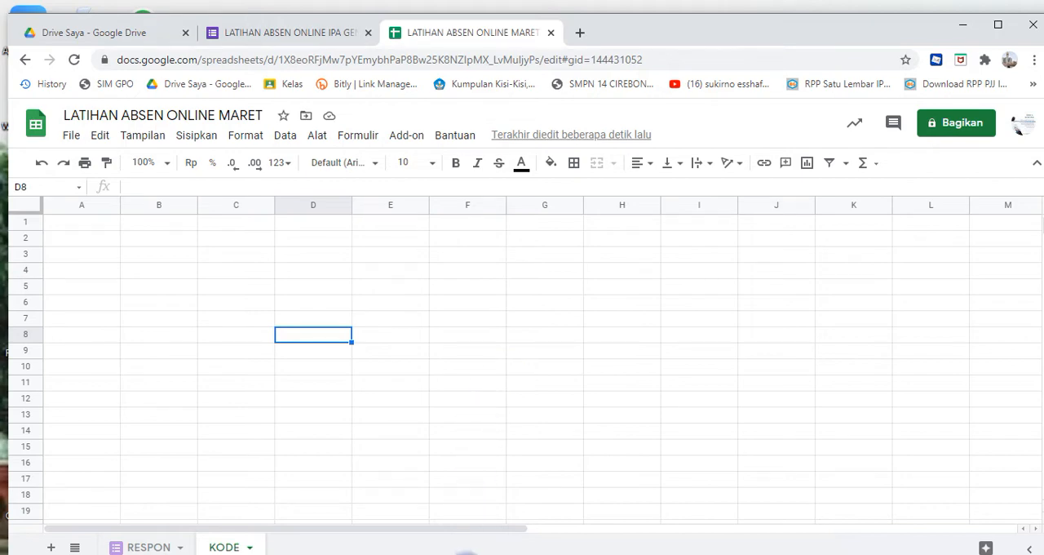
- Switch to the Excel workbook kelas 7 - 9- smpn14crb and show its RUMUS sheet with the formulas
click(467, 554)
click(467, 553)
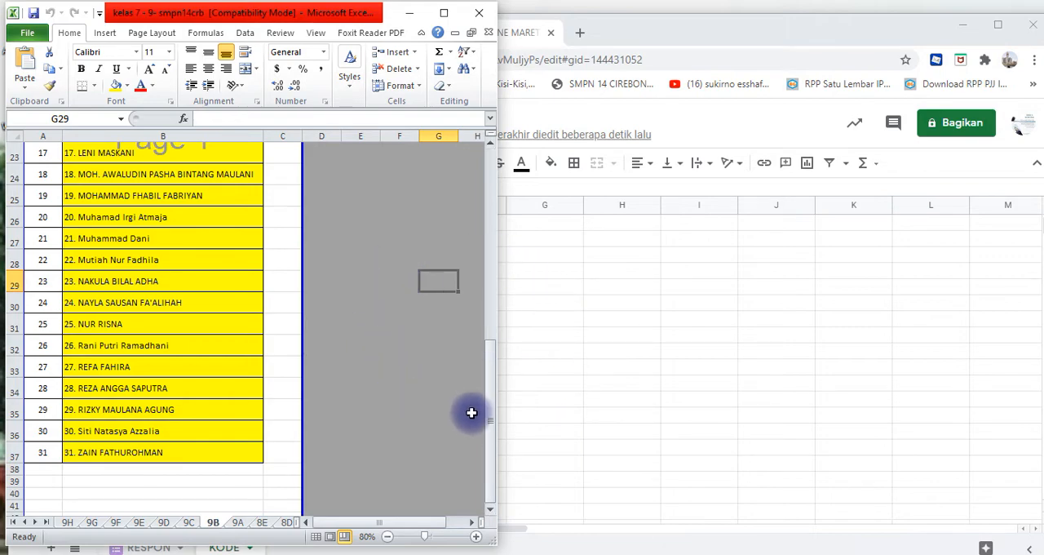
drag(489, 418, 489, 327)
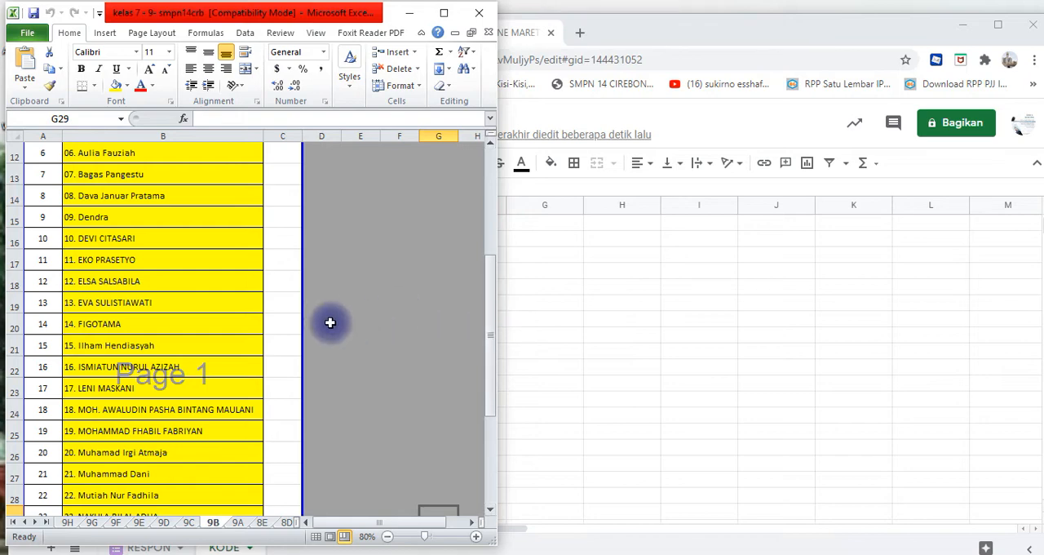
click(45, 524)
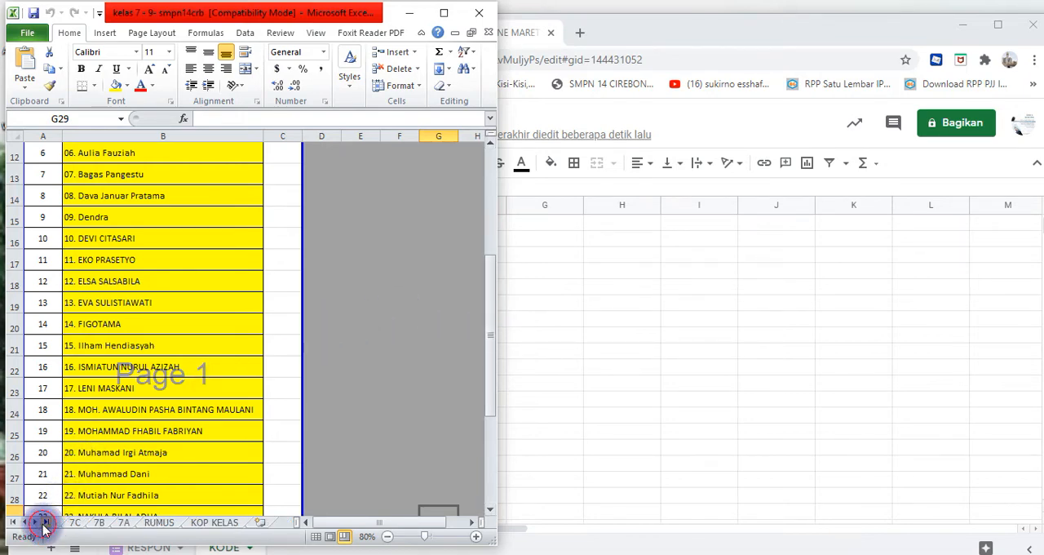
click(160, 523)
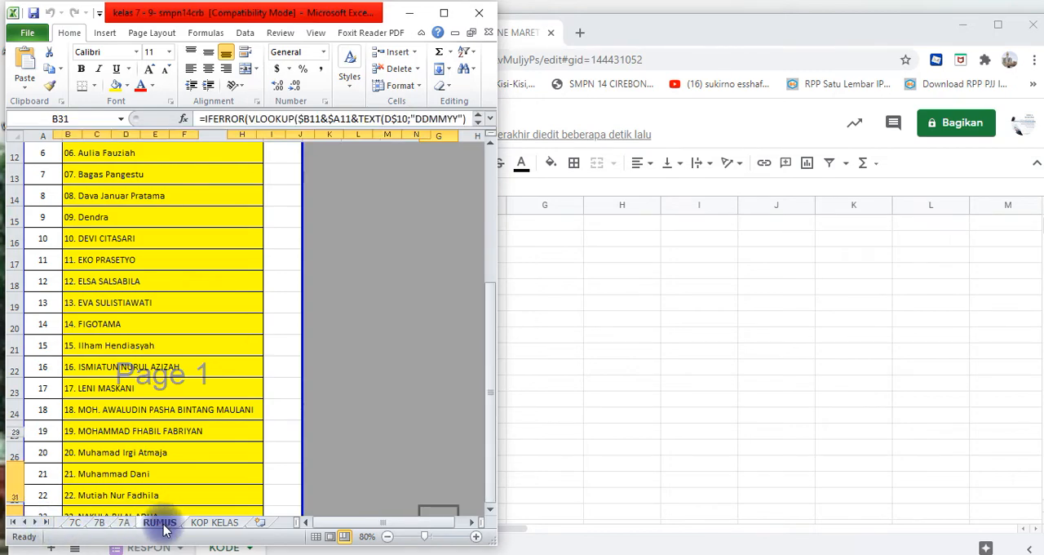
- Return to the Chrome window and narrow it so the KODE sheet sits beside the Excel formula sheet
click(571, 315)
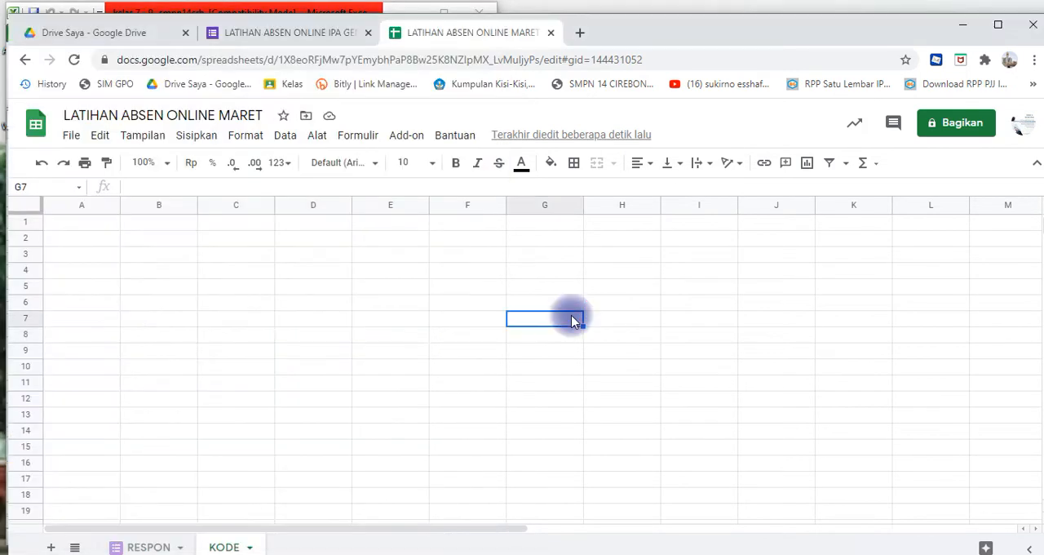
click(999, 27)
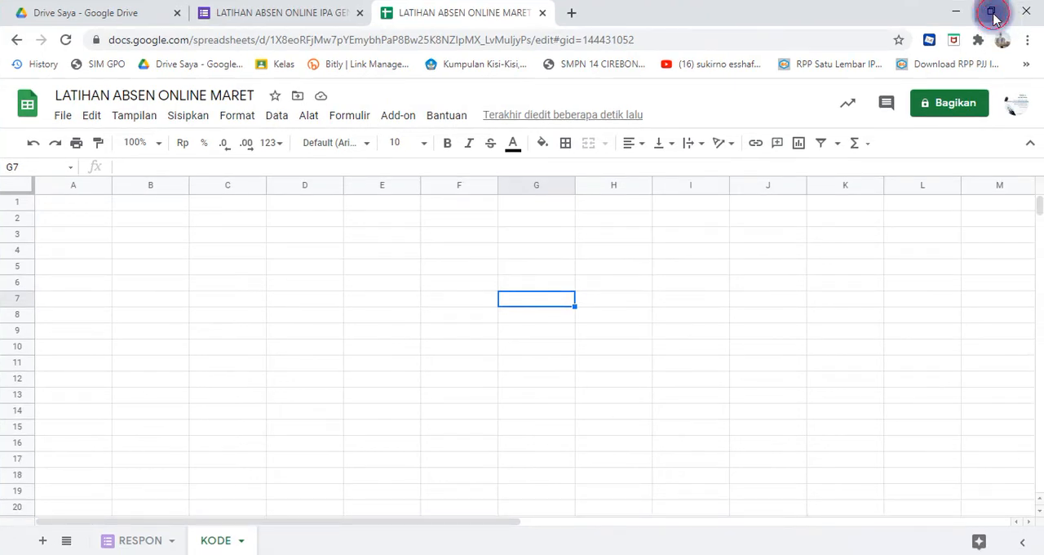
click(990, 11)
drag(14, 368, 498, 247)
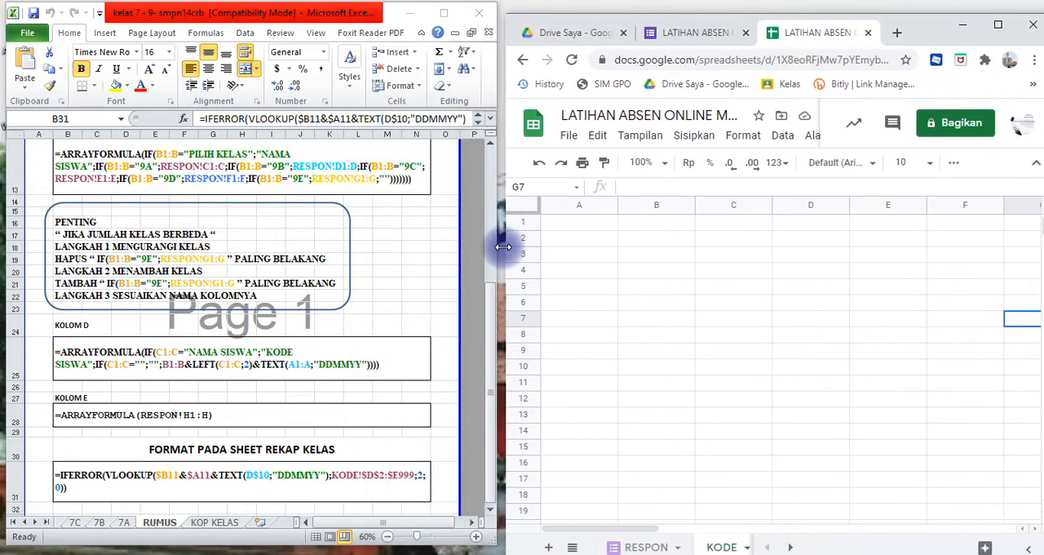
- Switch to the Excel RUMUS sheet and copy the KOLOM A formula '=ARRAYFORMULA(RESPON!A1:A) for use in the KODE sheet
double_click(683, 12)
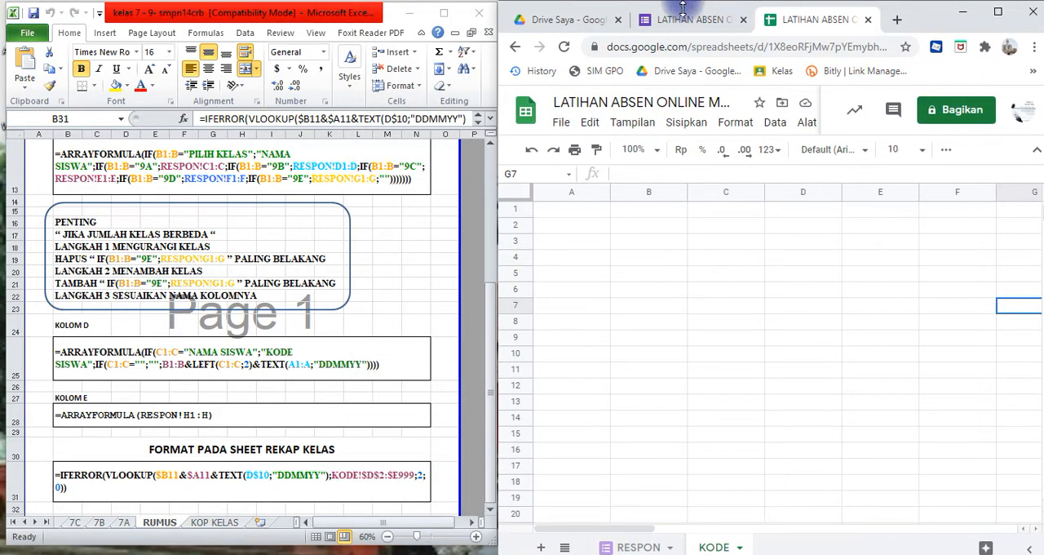
click(608, 350)
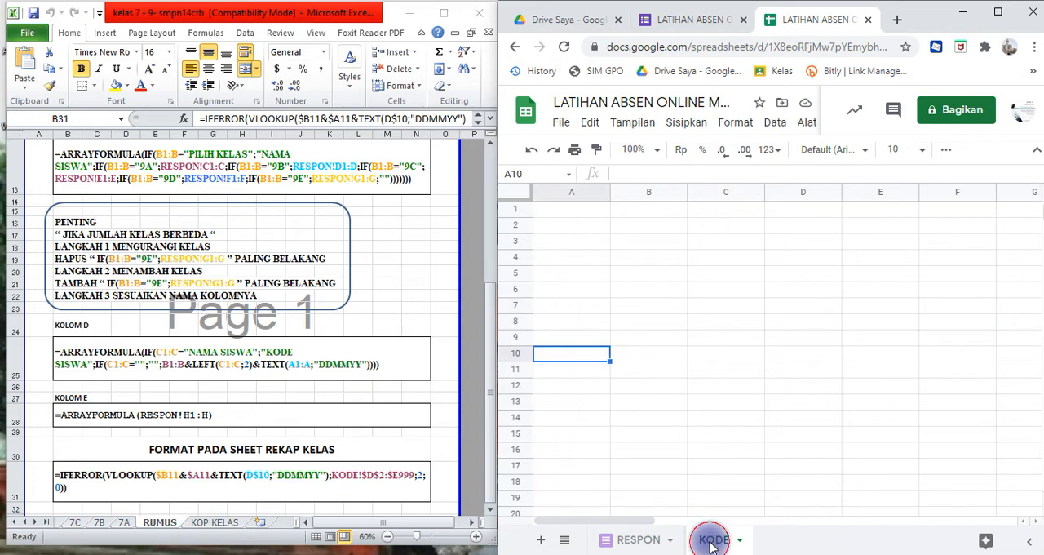
click(589, 210)
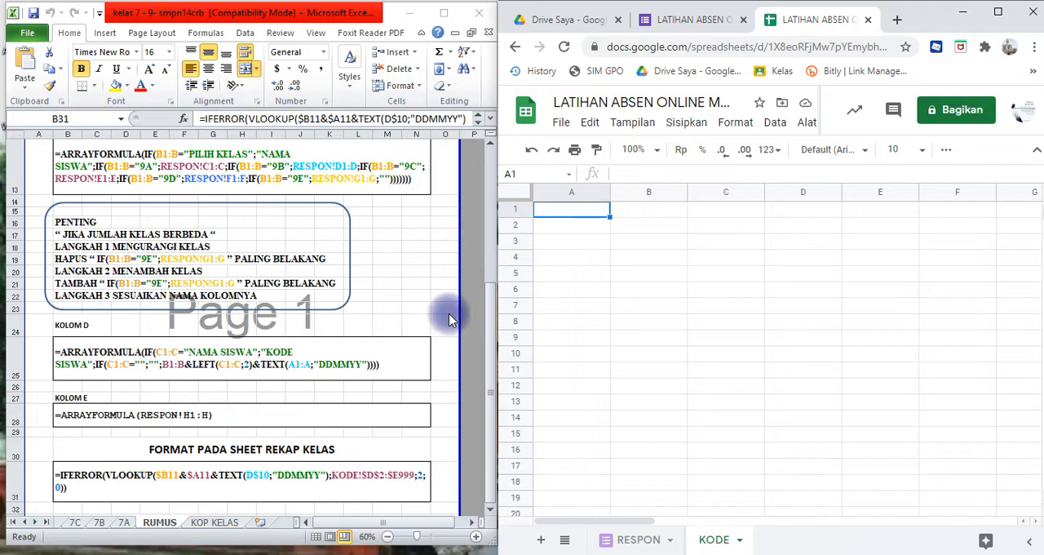
click(417, 310)
drag(490, 332, 489, 159)
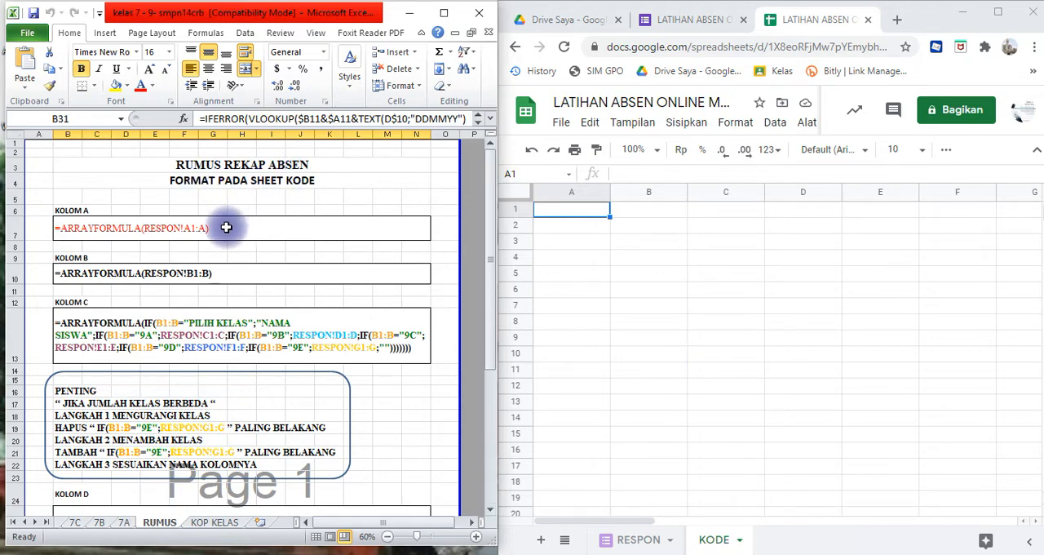
click(226, 223)
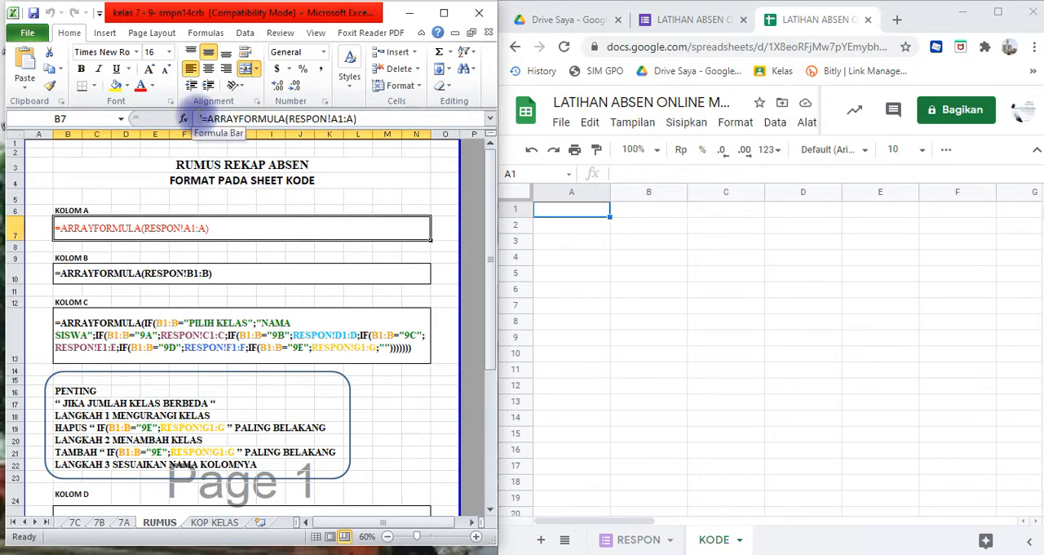
drag(196, 114, 370, 115)
key(ctrl+c)
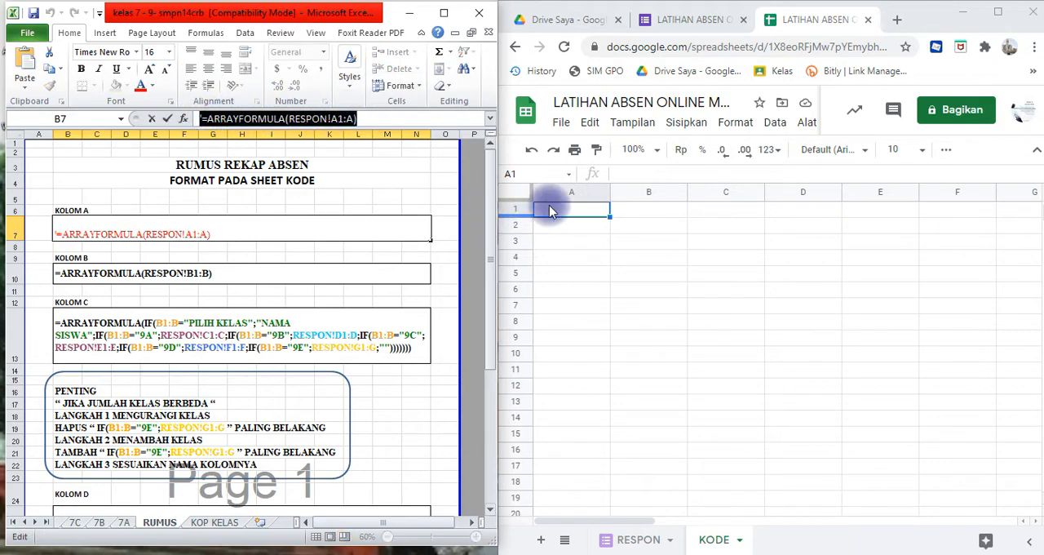
- Enter =ARRAYFORMULA(RESPON!A1:A) in cell A1 of KODE without the leading apostrophe, and compare the column with the RESPON sheet
click(567, 218)
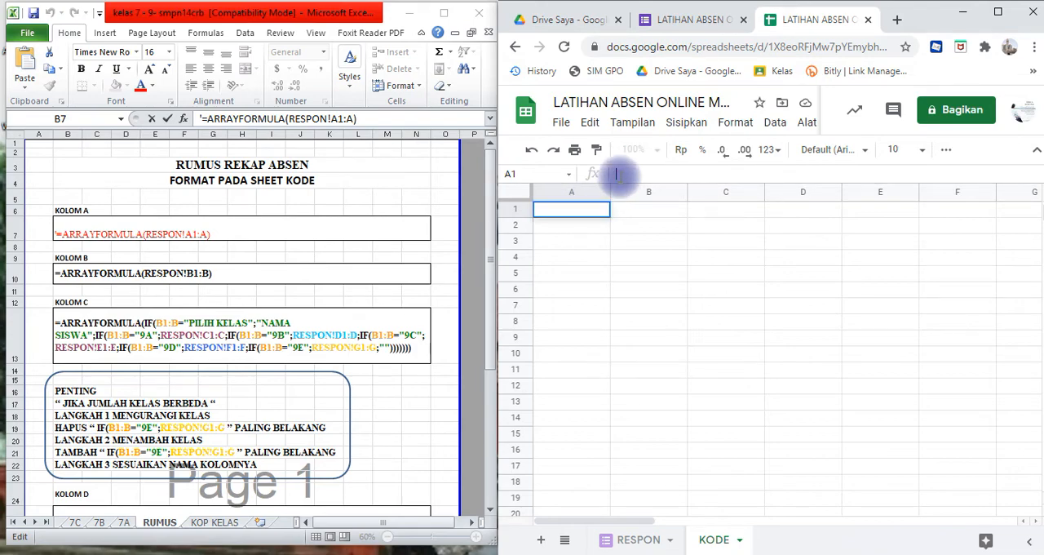
key(ctrl+v)
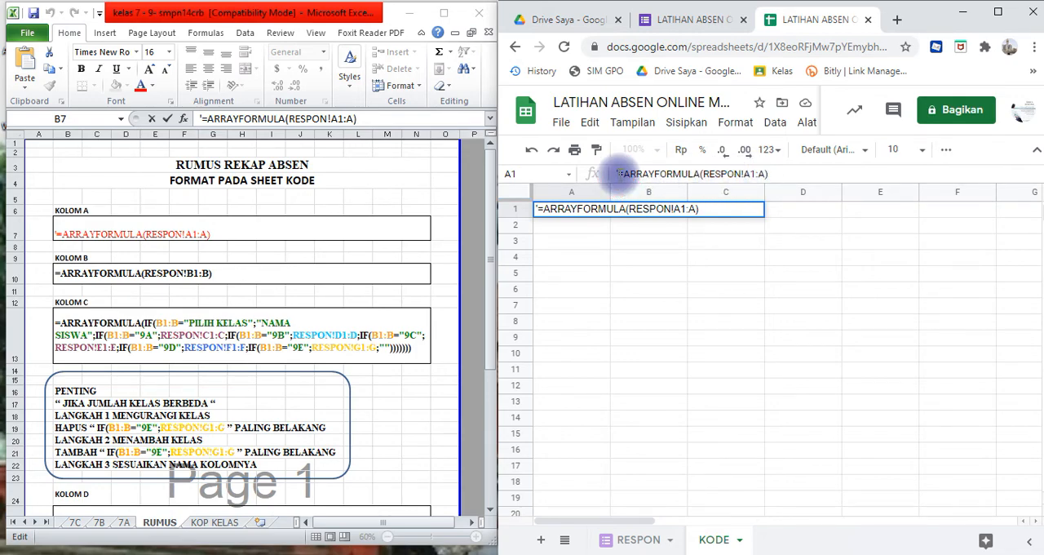
click(618, 173)
key(Delete)
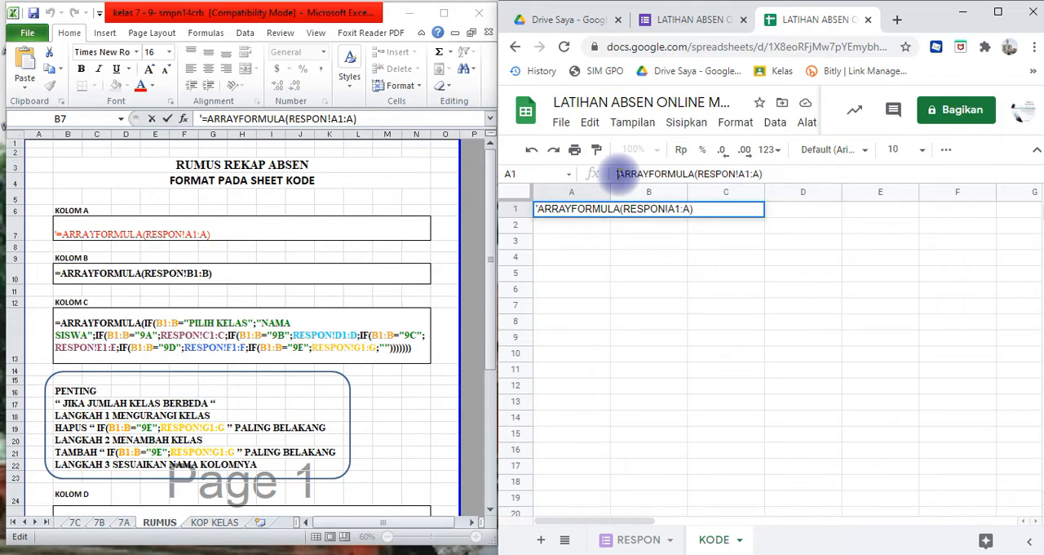
text(=)
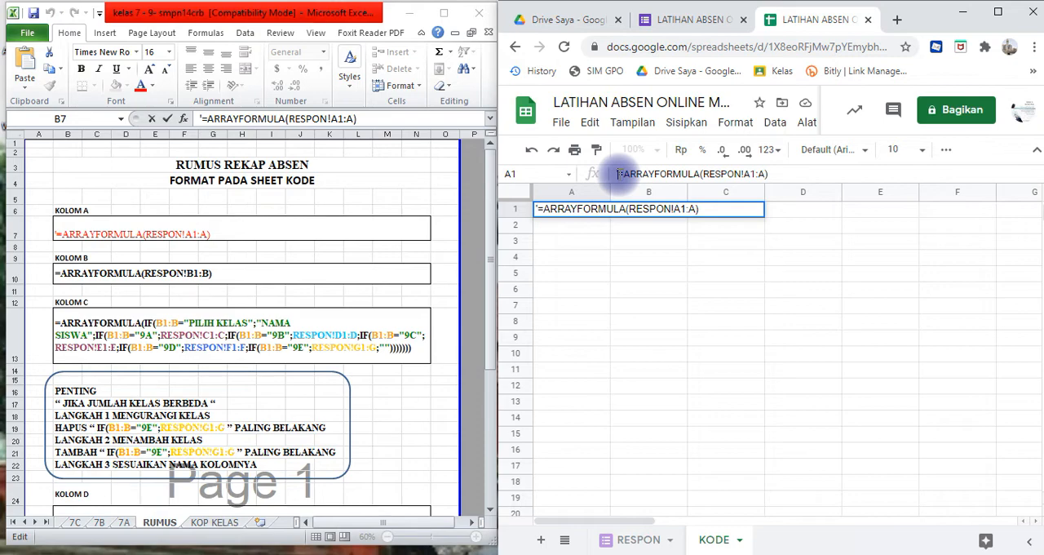
key(Delete)
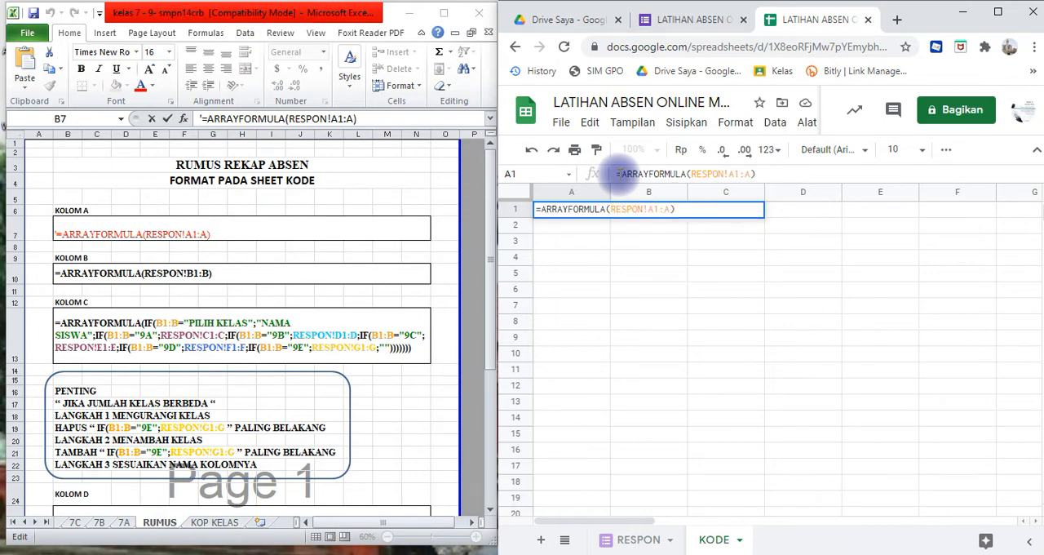
key(Return)
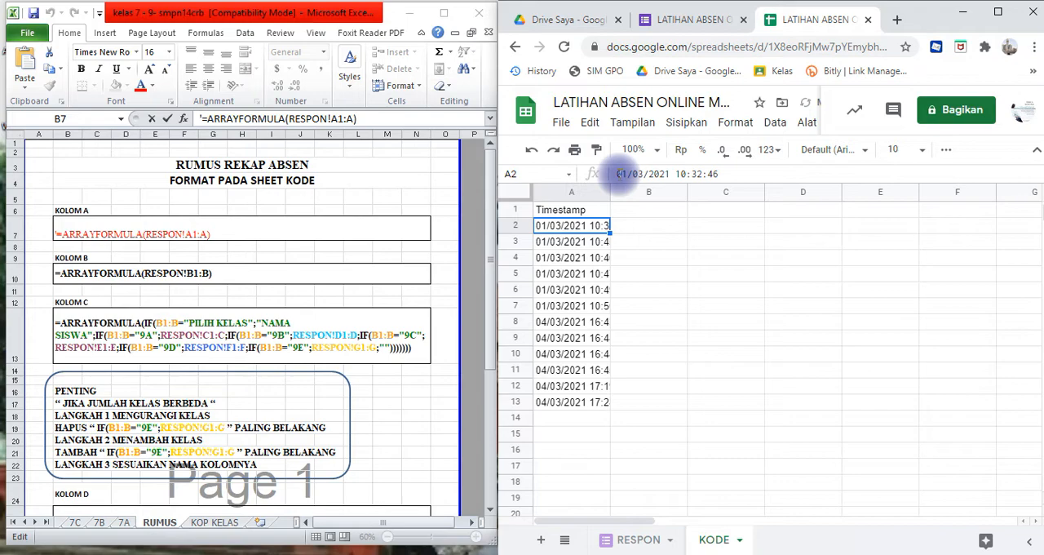
click(574, 211)
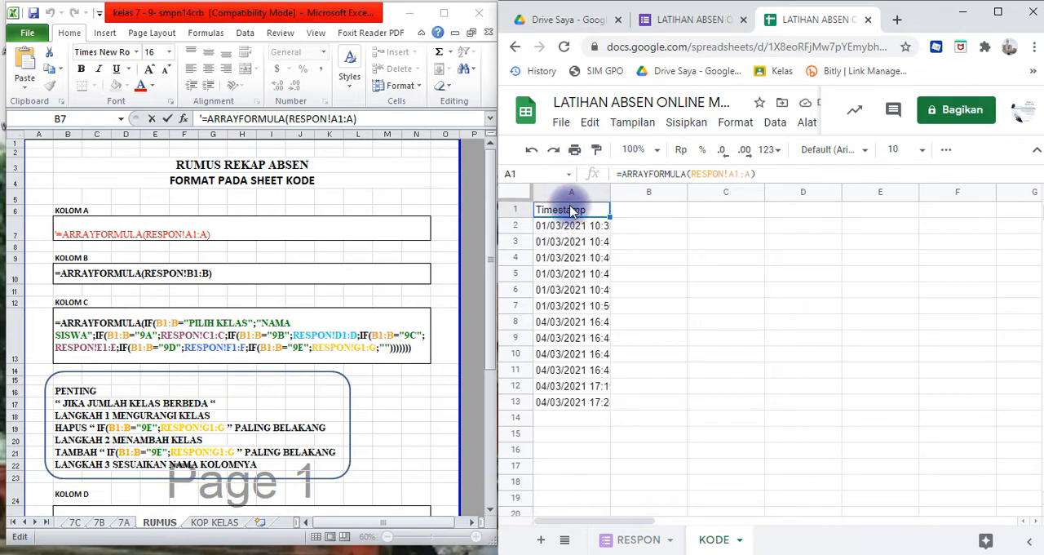
click(639, 541)
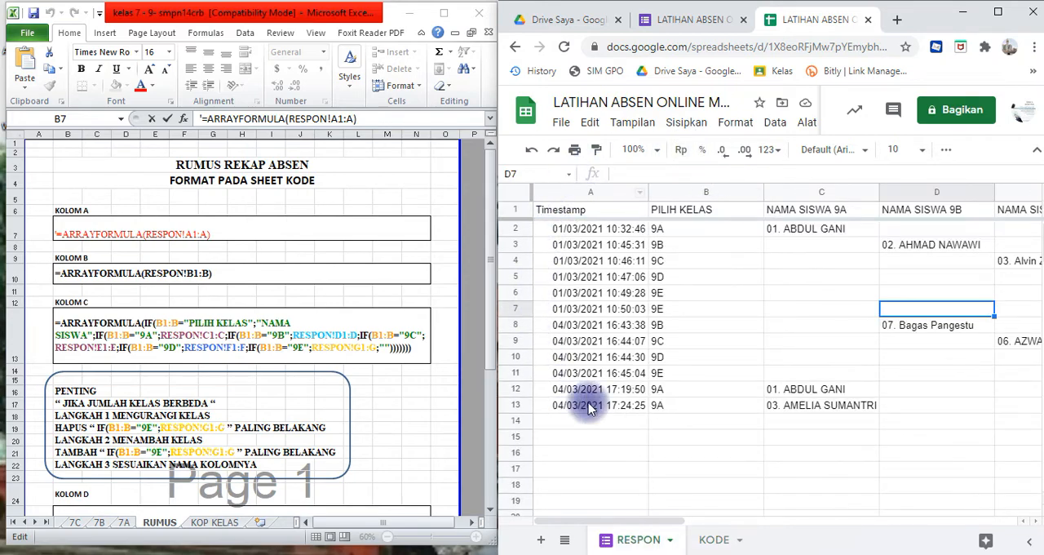
click(713, 541)
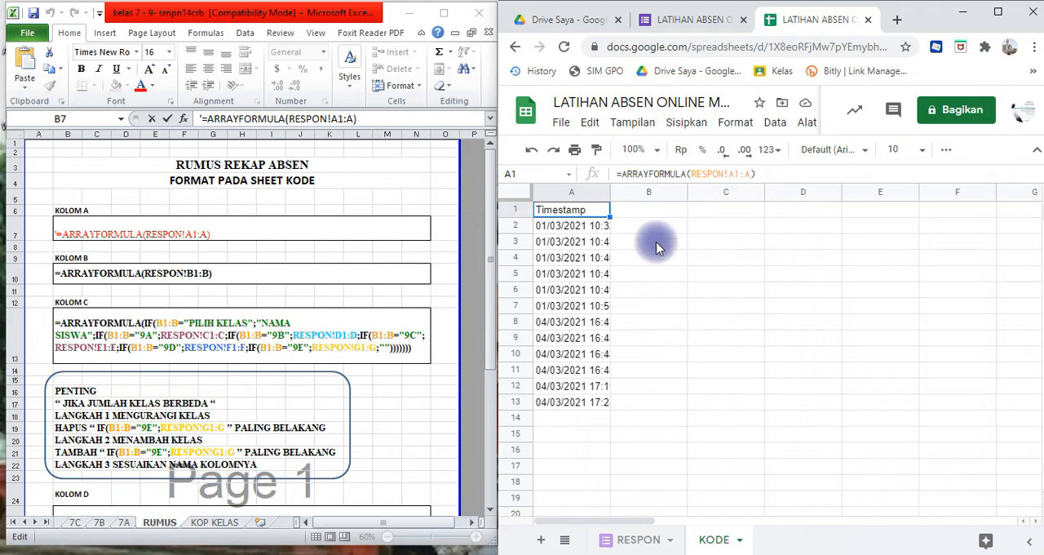
- Switch to the Excel RUMUS sheet and copy the KOLOM B formula =ARRAYFORMULA(RESPON!B1:B) without its leading apostrophe
click(652, 214)
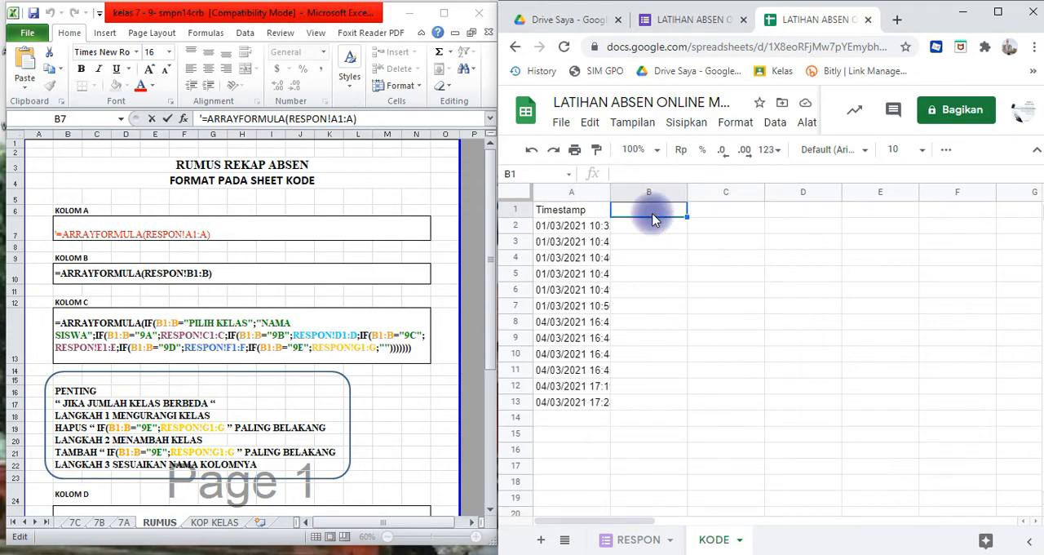
click(210, 278)
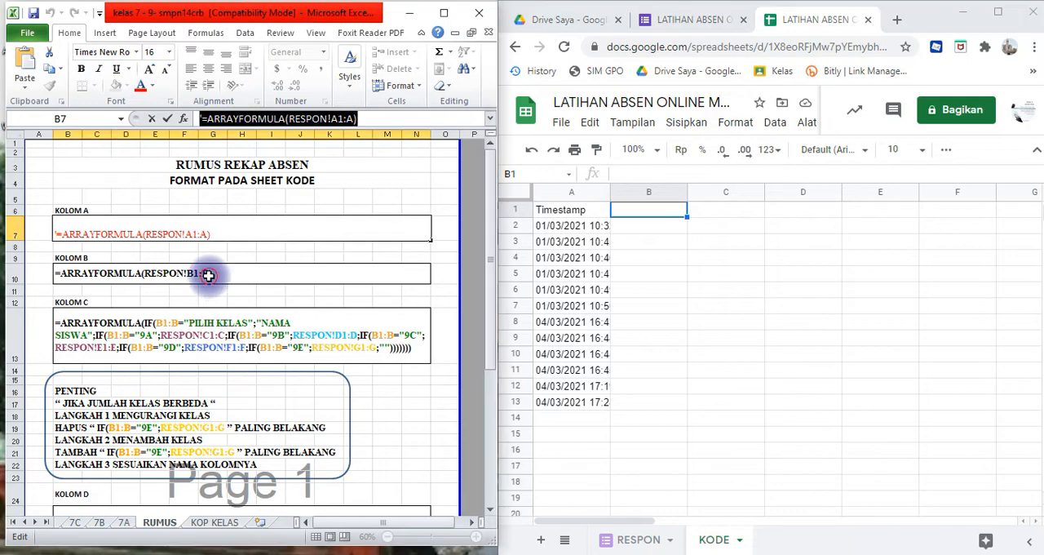
click(210, 277)
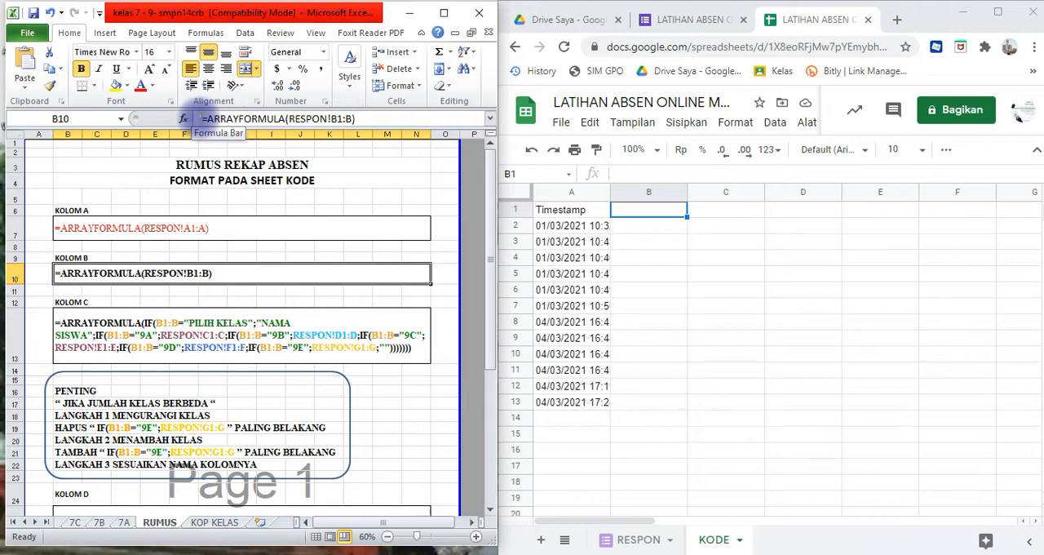
click(201, 118)
text(')
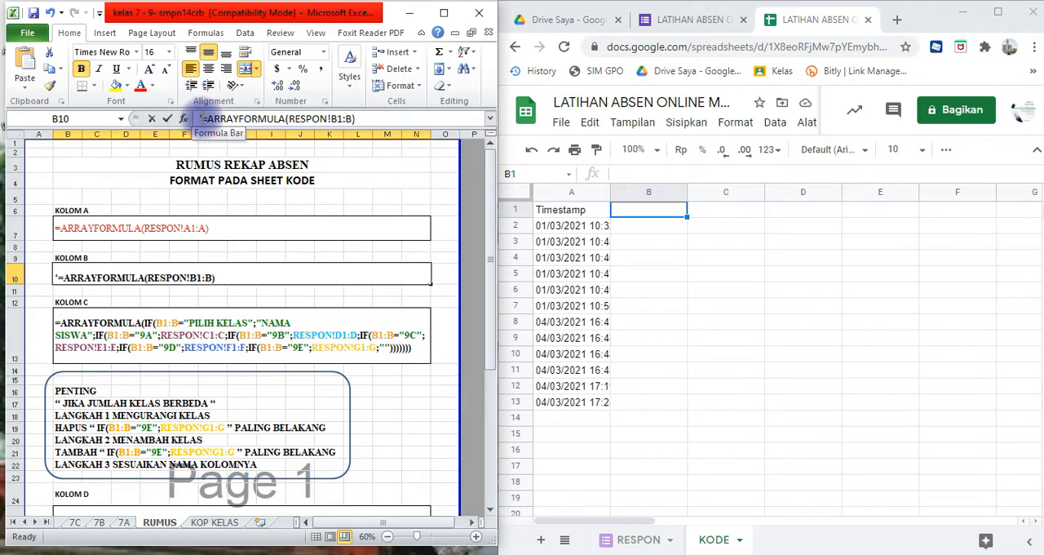
drag(202, 118, 361, 119)
key(ctrl+c)
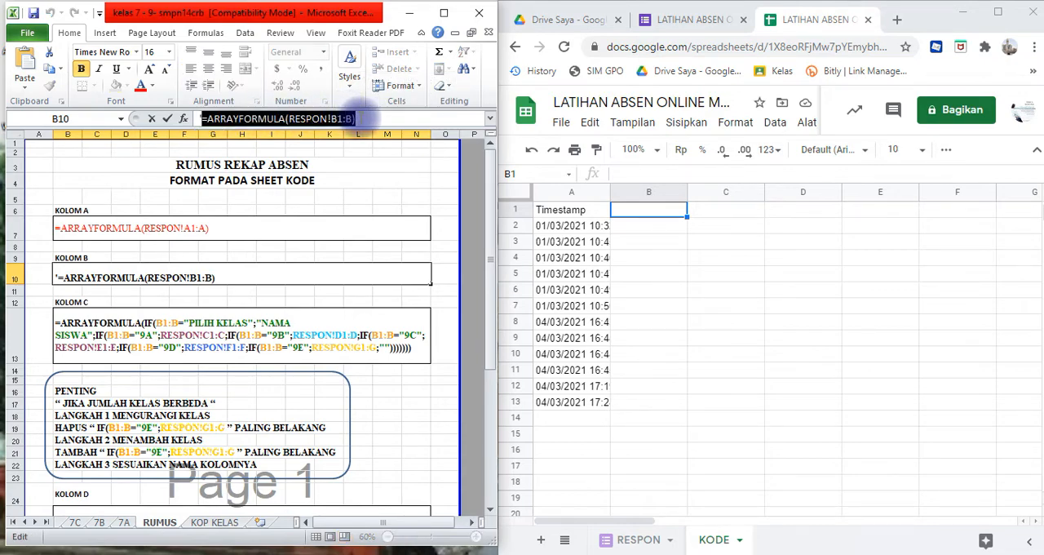
- Paste the formula =ARRAYFORMULA(RESPON!B1:B) into cell B1 of the KODE sheet in Google Sheets
click(627, 216)
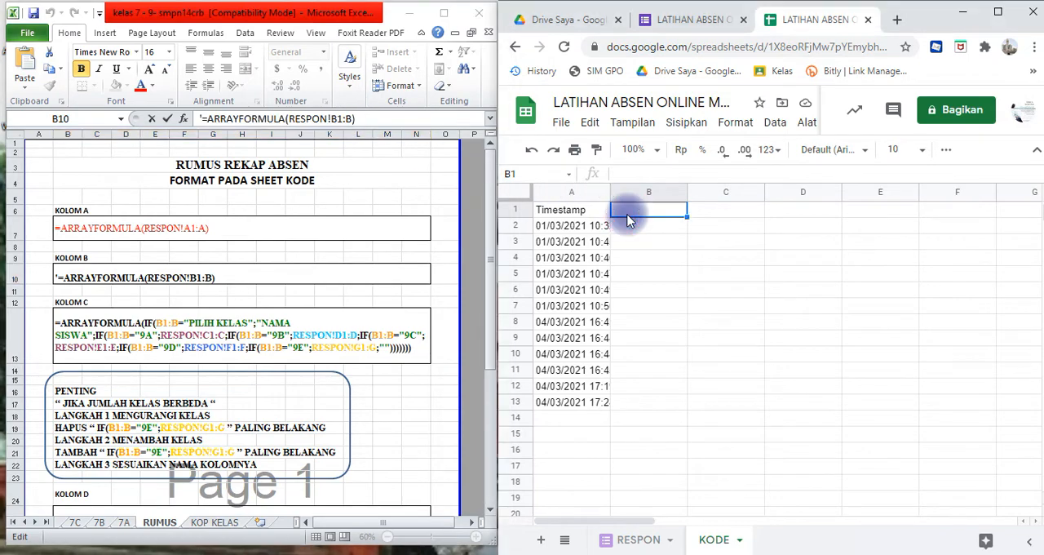
click(636, 174)
key(ctrl+v)
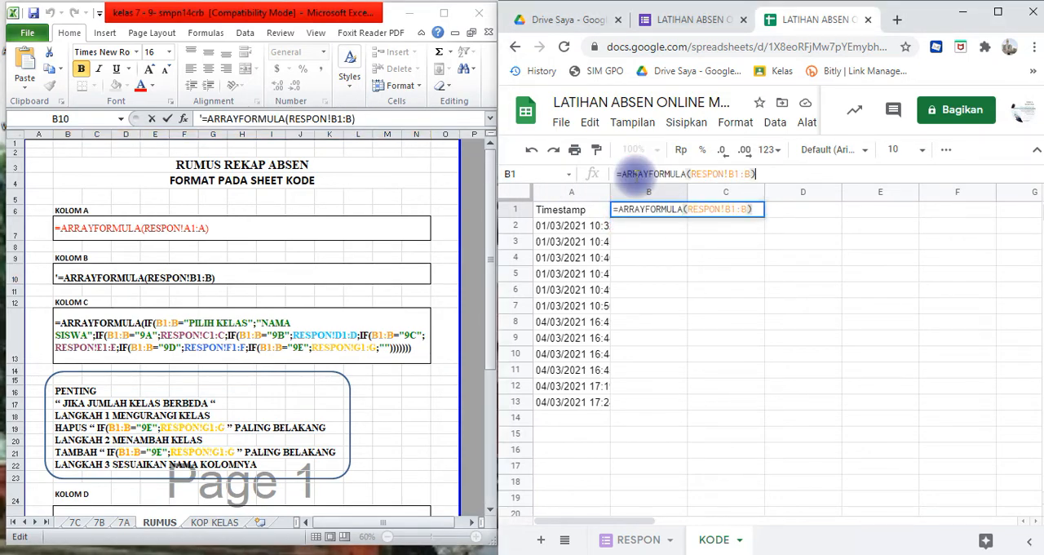
key(Return)
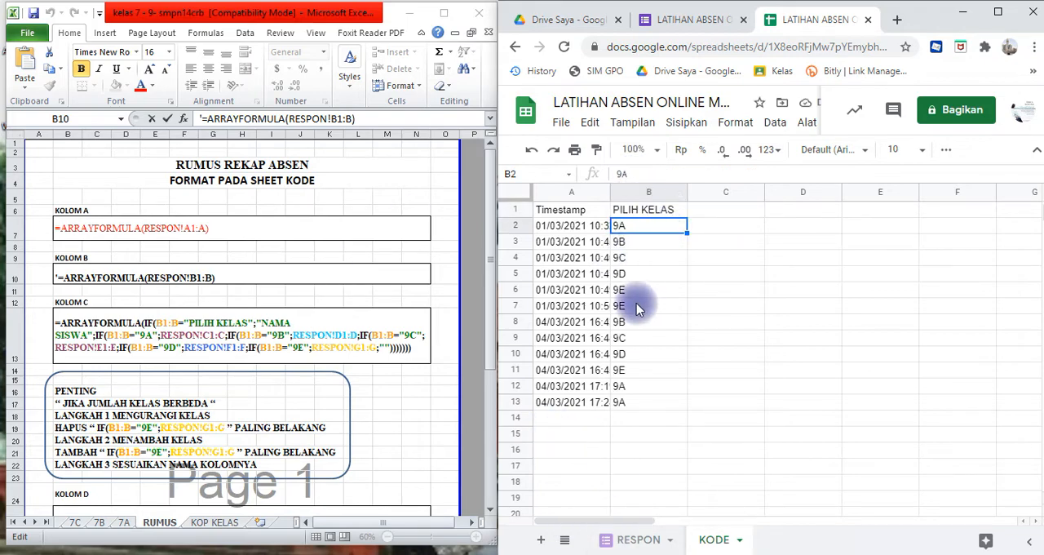
- Center the class entries in B2:B13 under PILIH KELAS horizontally on the RESPON sheet
click(633, 543)
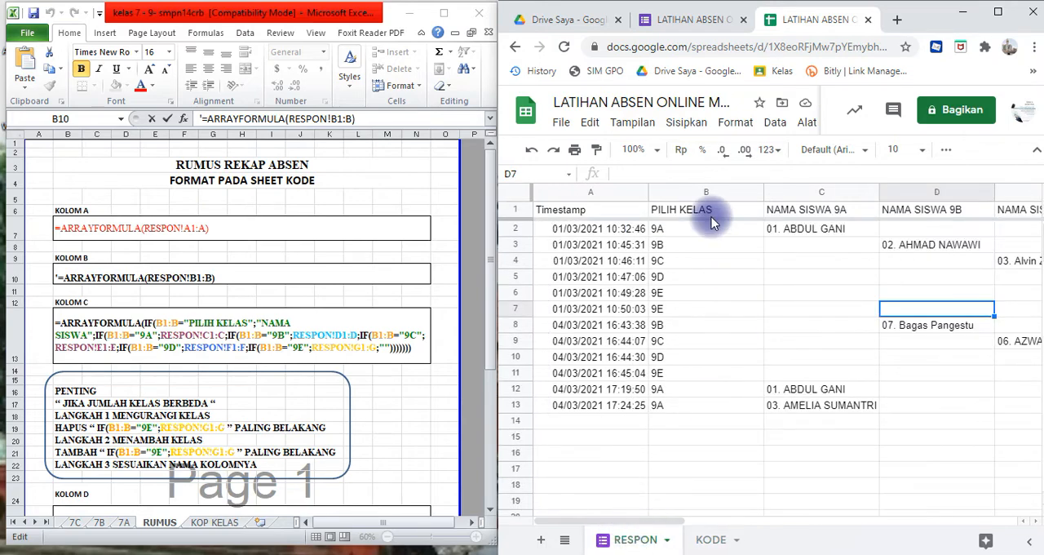
drag(714, 228, 729, 410)
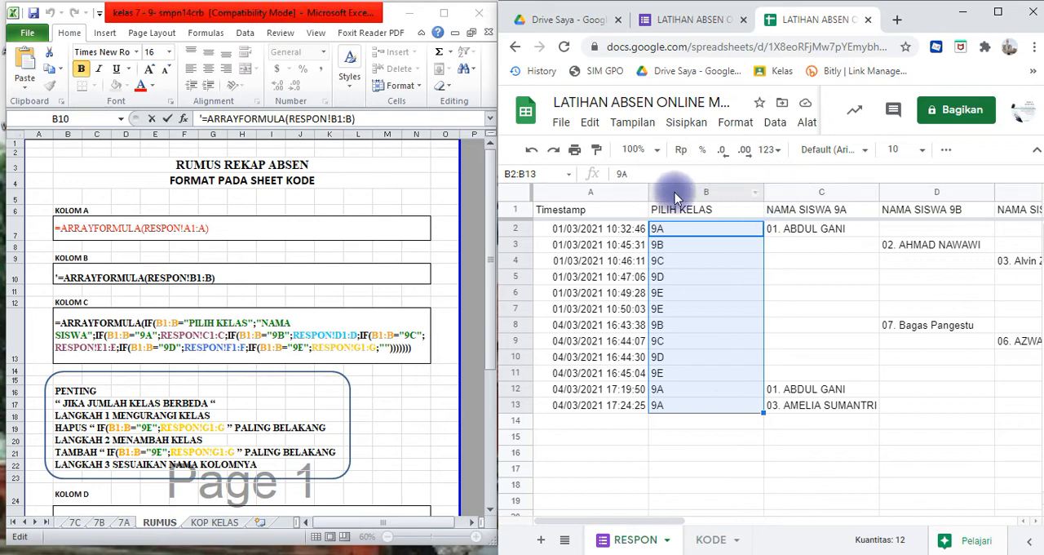
click(947, 150)
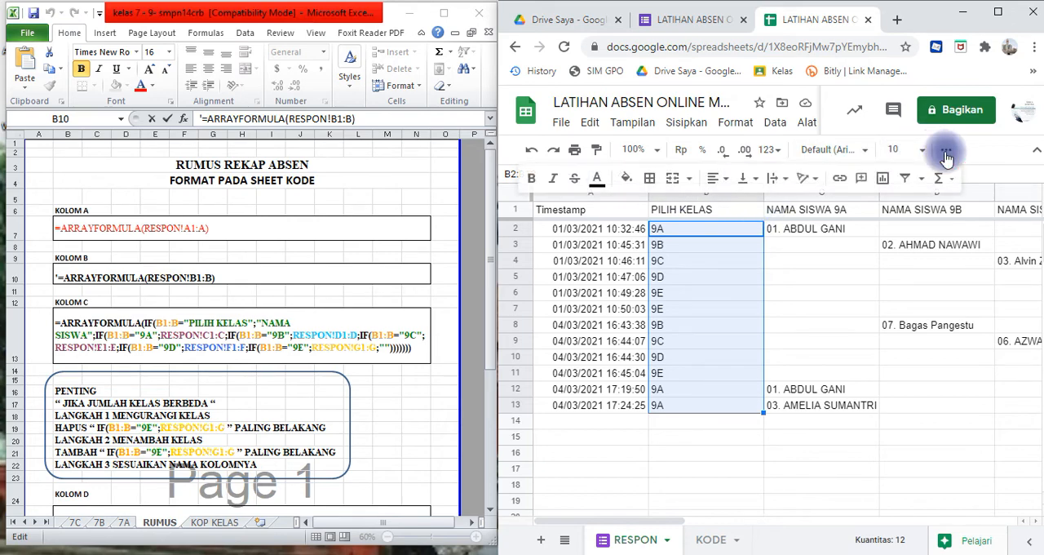
click(716, 175)
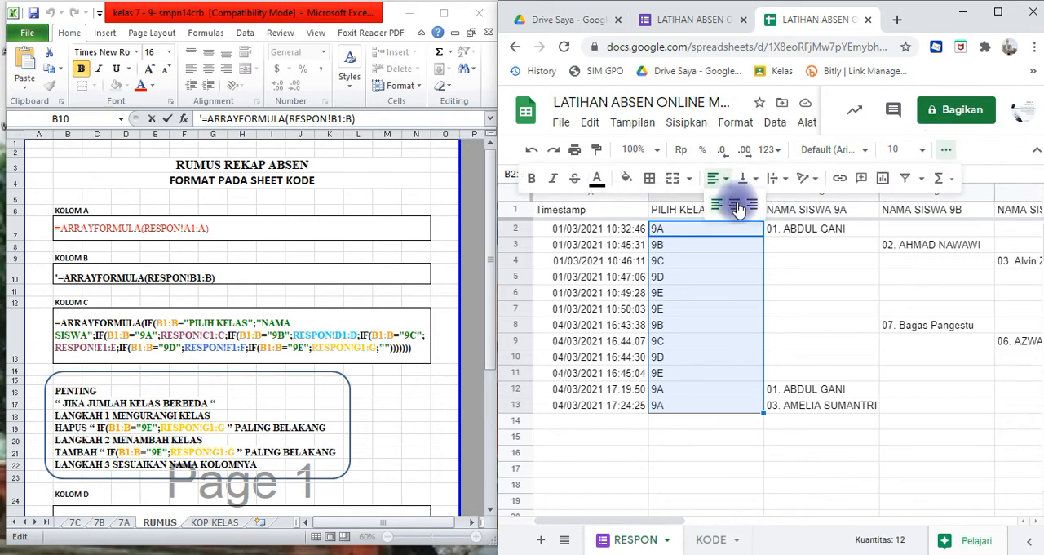
click(738, 207)
click(674, 472)
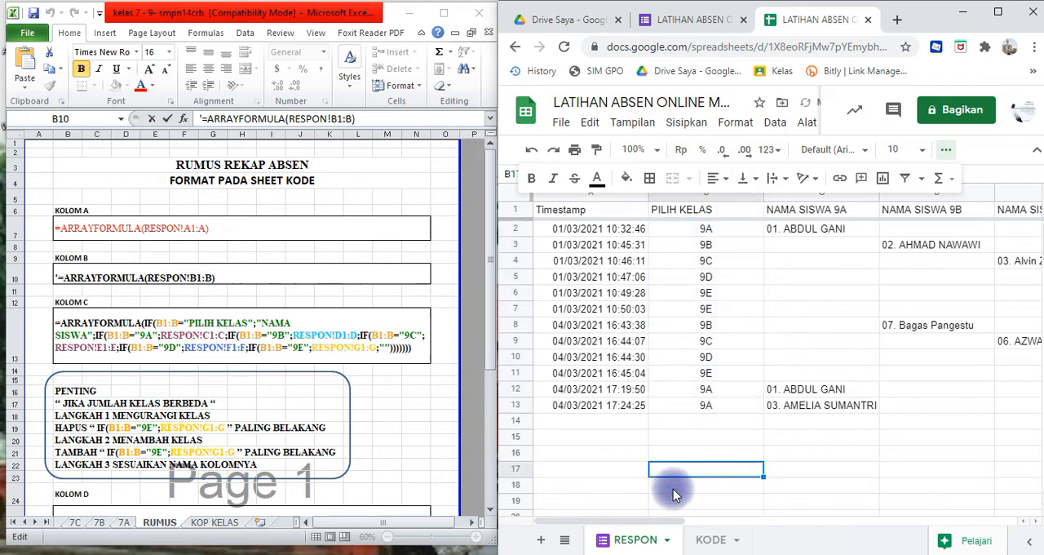
- Center the class entries in B2:B13 under PILIH KELAS horizontally on the KODE sheet
click(707, 541)
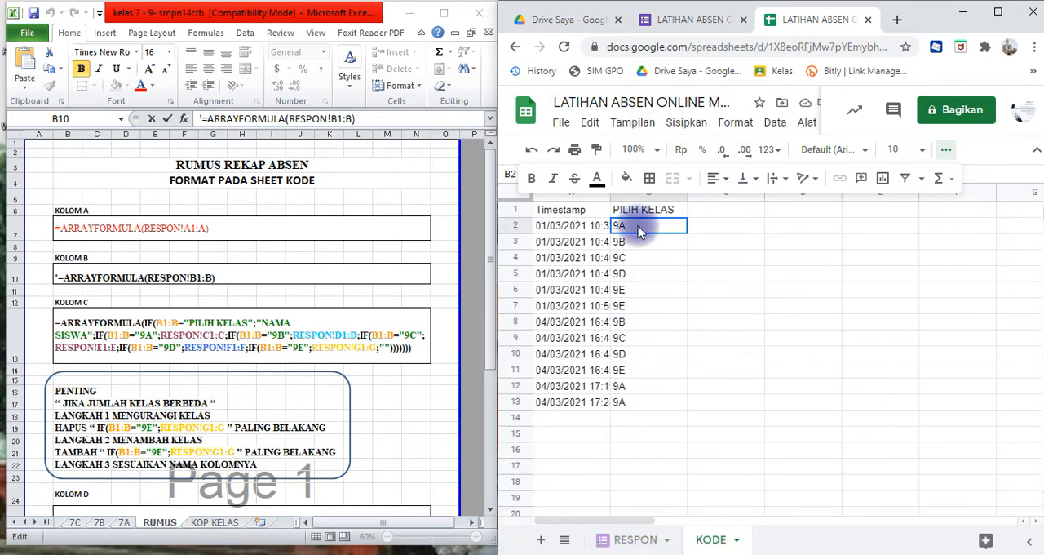
key(shift+Down)
key(shift+Down)
key(shift+Down)
key(shift+Down)
key(shift+Down)
key(shift+Down)
key(shift+Down)
key(shift+Down)
key(shift+Down)
key(shift+Down)
key(shift+Down)
key(shift+Down)
key(shift+Down)
key(shift+Down)
key(shift+Down)
key(shift+Down)
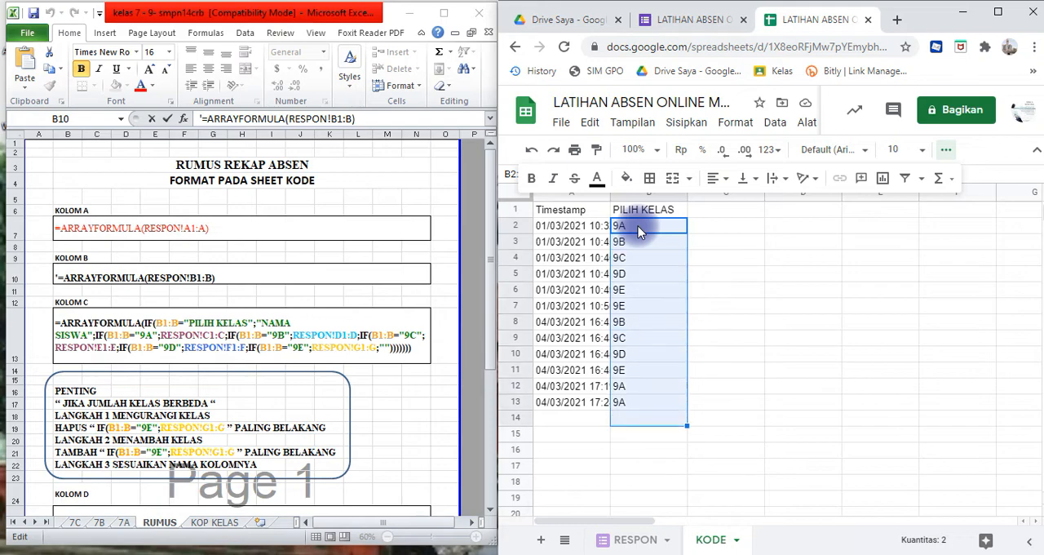
key(shift+Up)
key(shift+Up)
key(shift+Up)
key(shift+Up)
key(shift+Up)
key(shift+Up)
key(shift+Down)
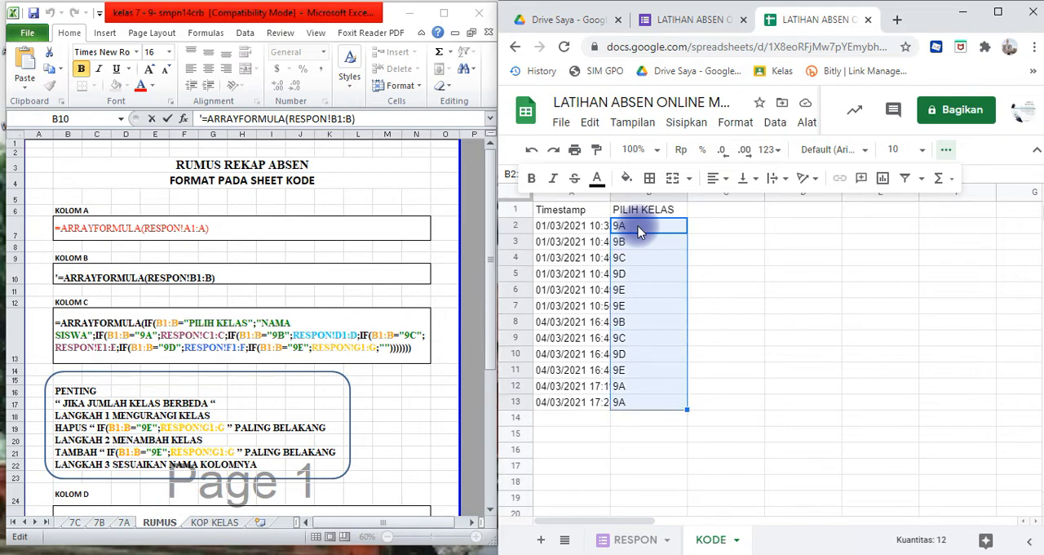
click(718, 177)
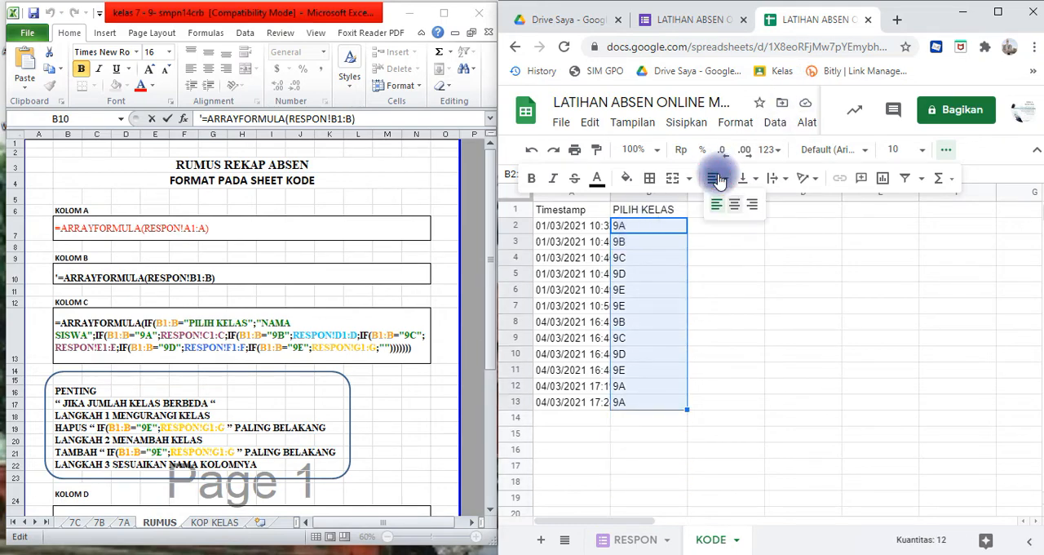
click(737, 207)
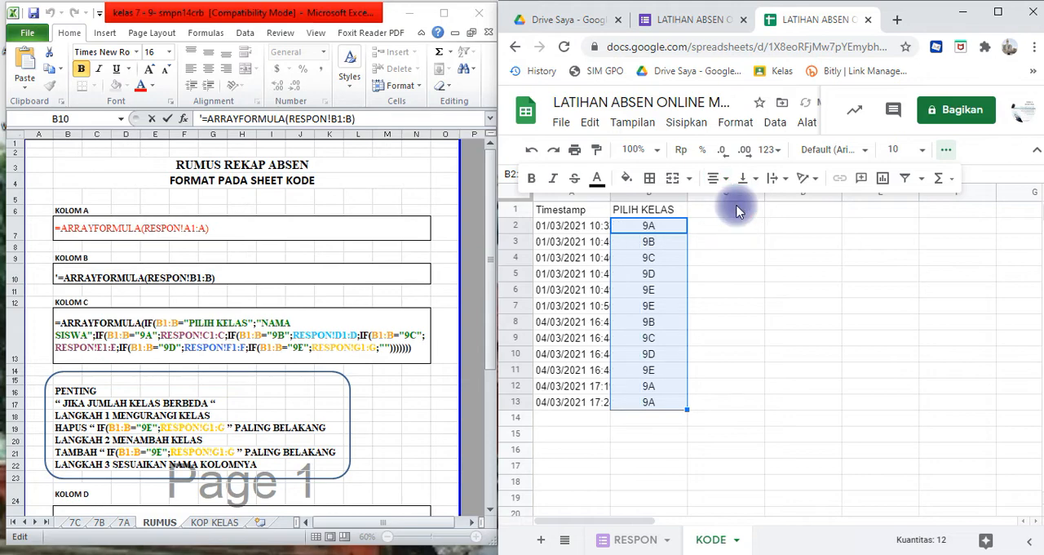
click(736, 259)
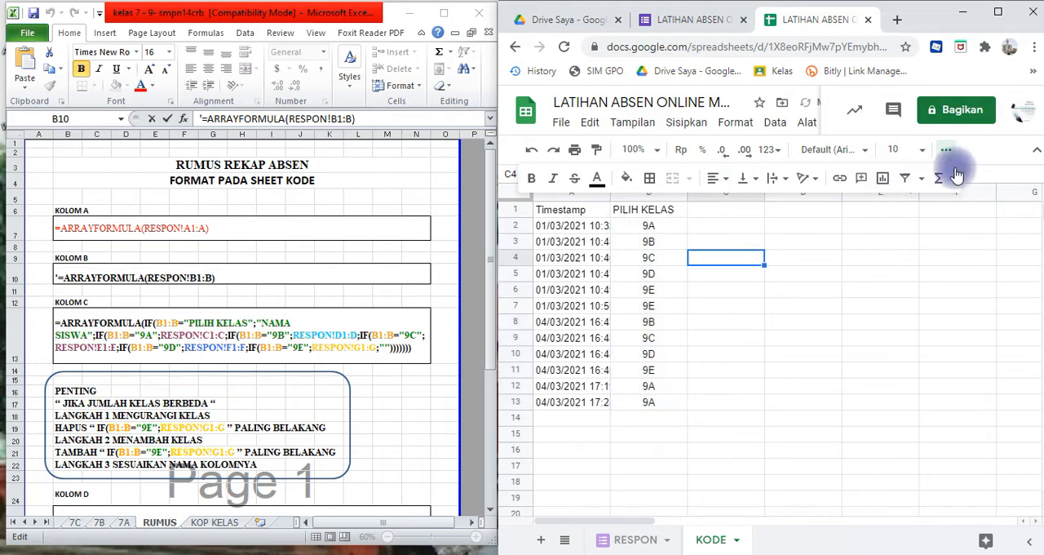
click(942, 150)
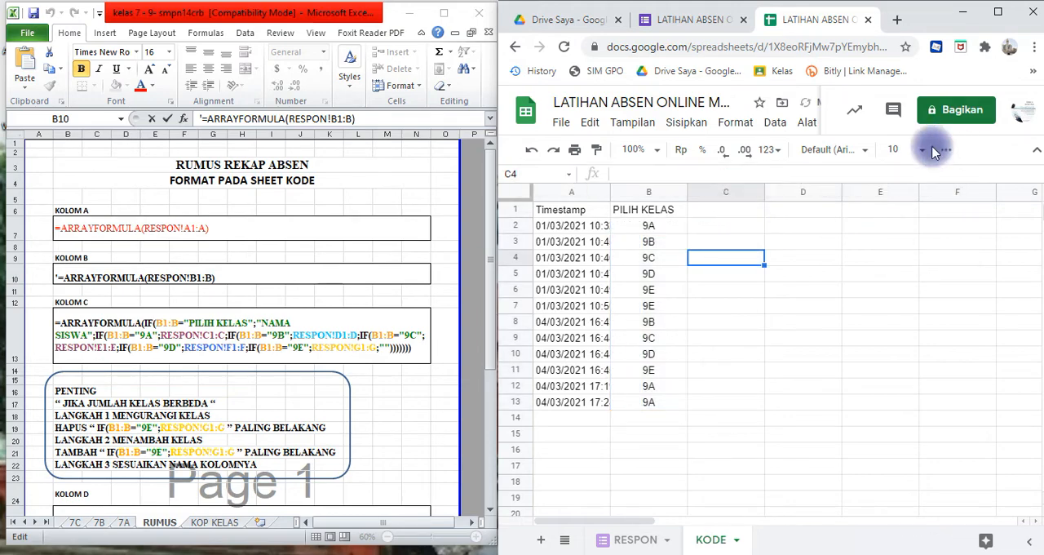
- Copy the KOLOM C formula, which picks student names by class, from the Excel RUMUS sheet without its leading apostrophe
click(743, 213)
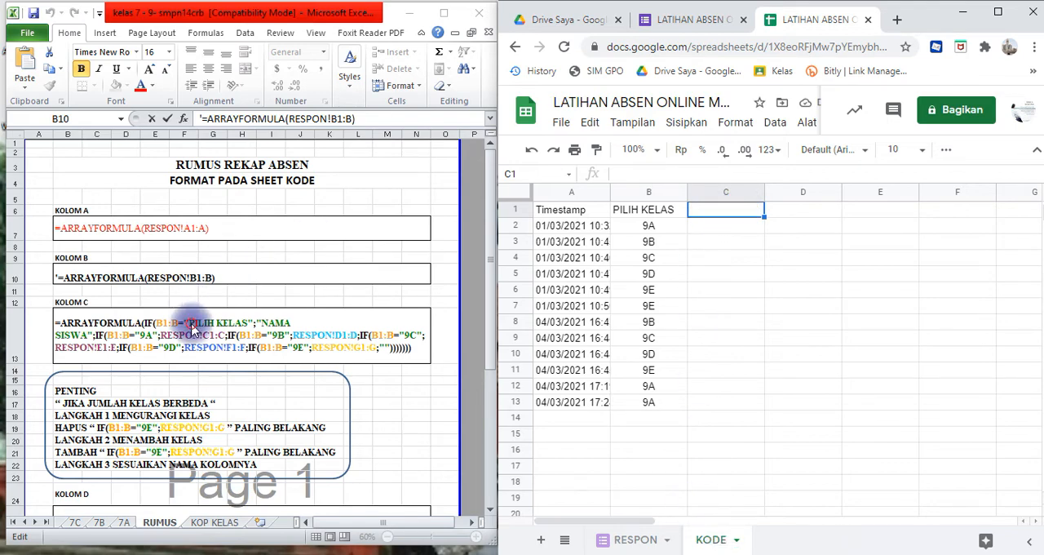
click(192, 325)
click(191, 323)
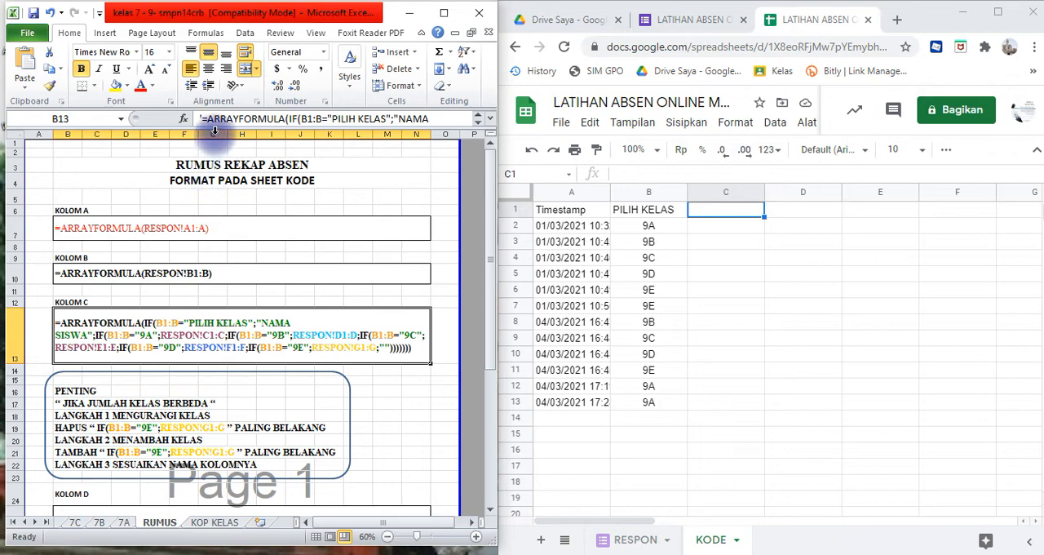
drag(199, 119, 449, 131)
key(ctrl+c)
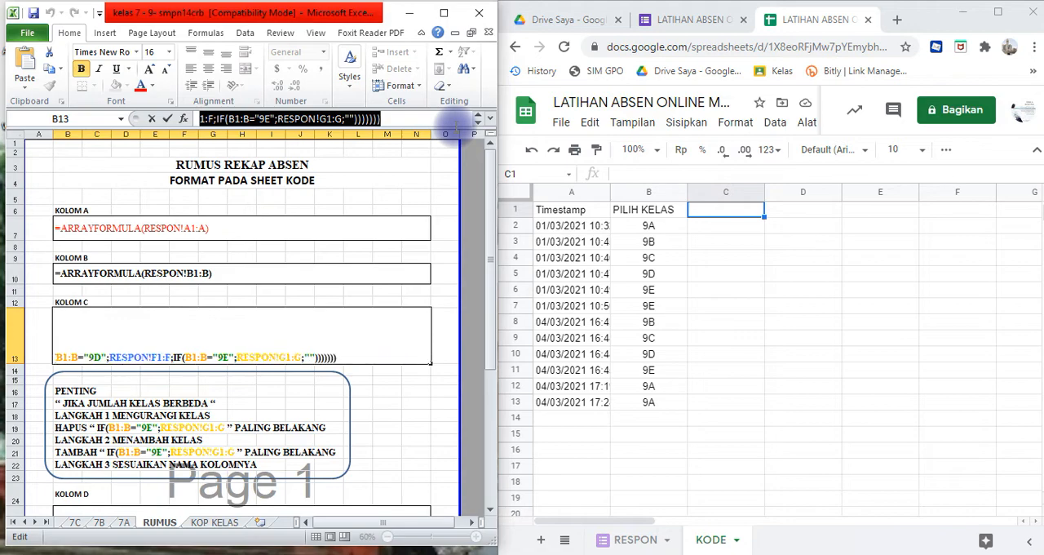
- Paste the copied KOLOM C formula into cell C1 of the KODE sheet and widen column C to fit the student names
click(732, 213)
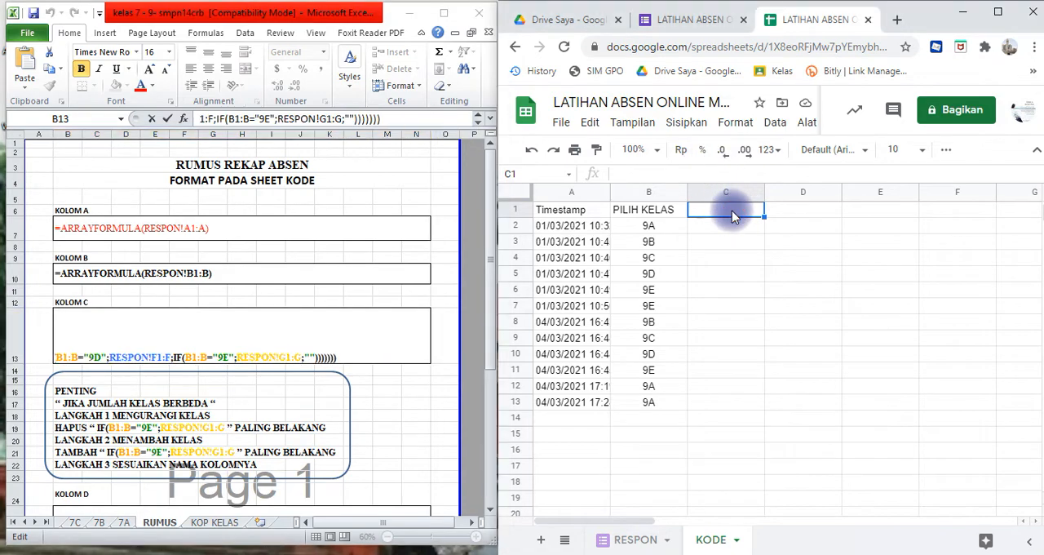
click(730, 177)
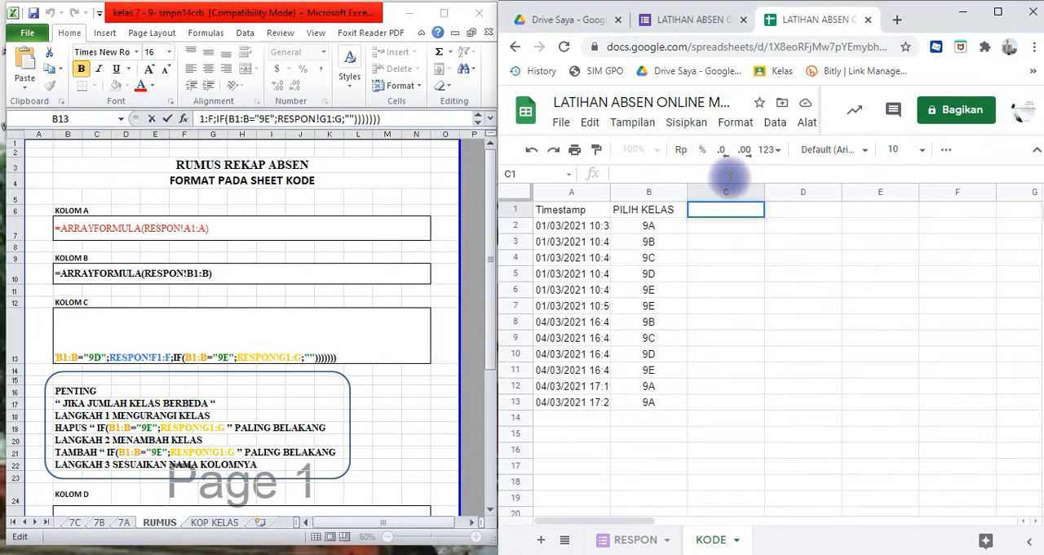
key(ctrl+v)
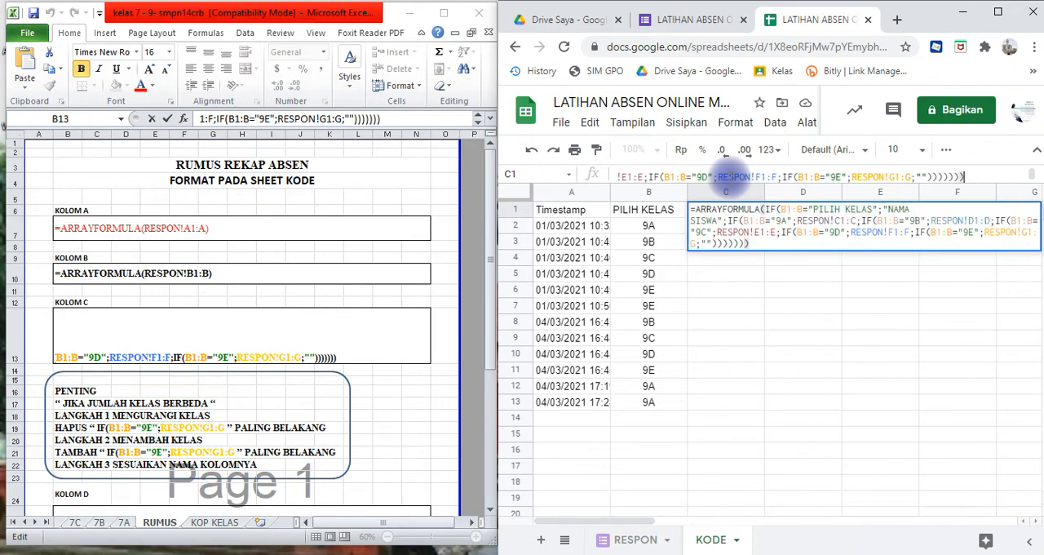
key(Return)
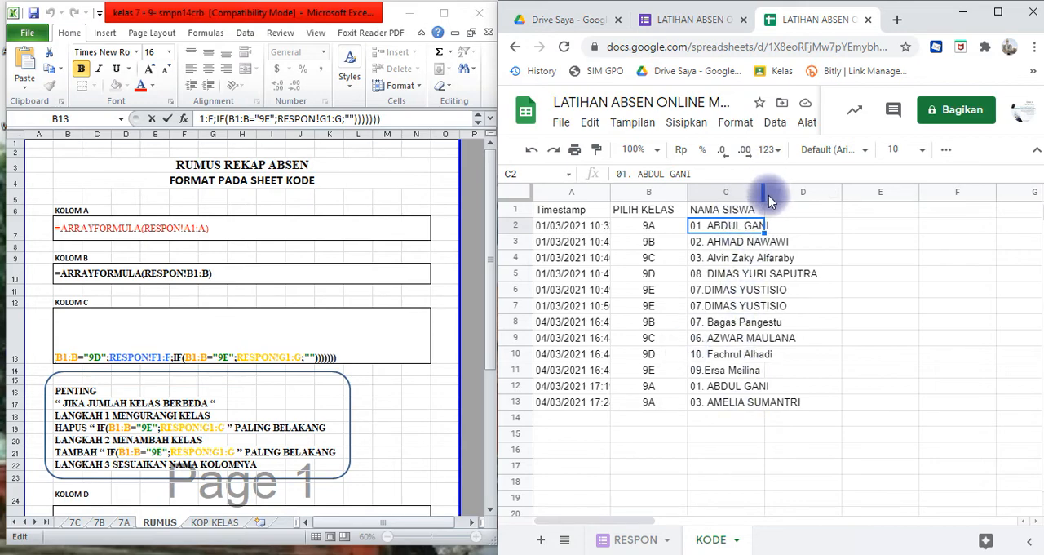
drag(766, 194, 833, 193)
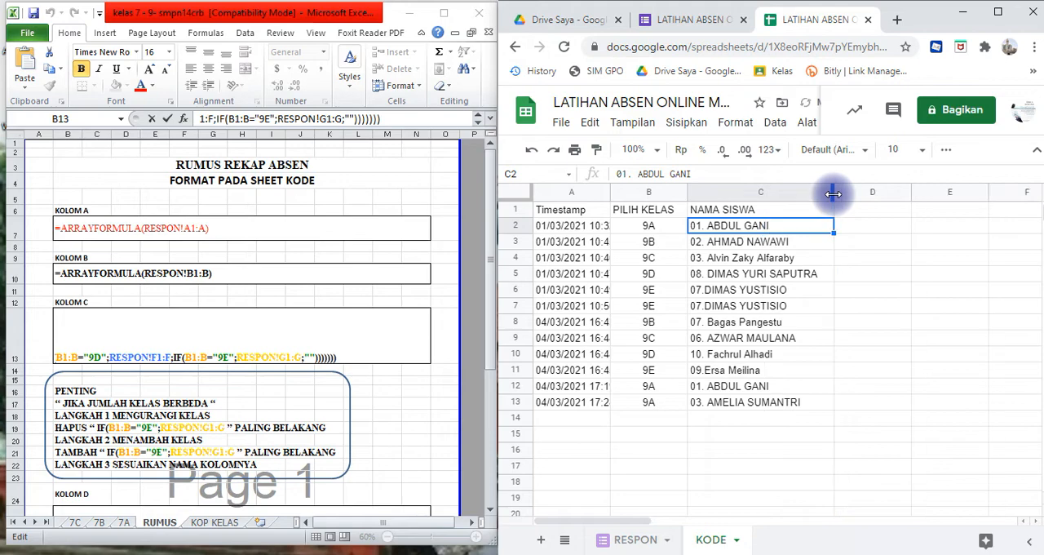
click(593, 498)
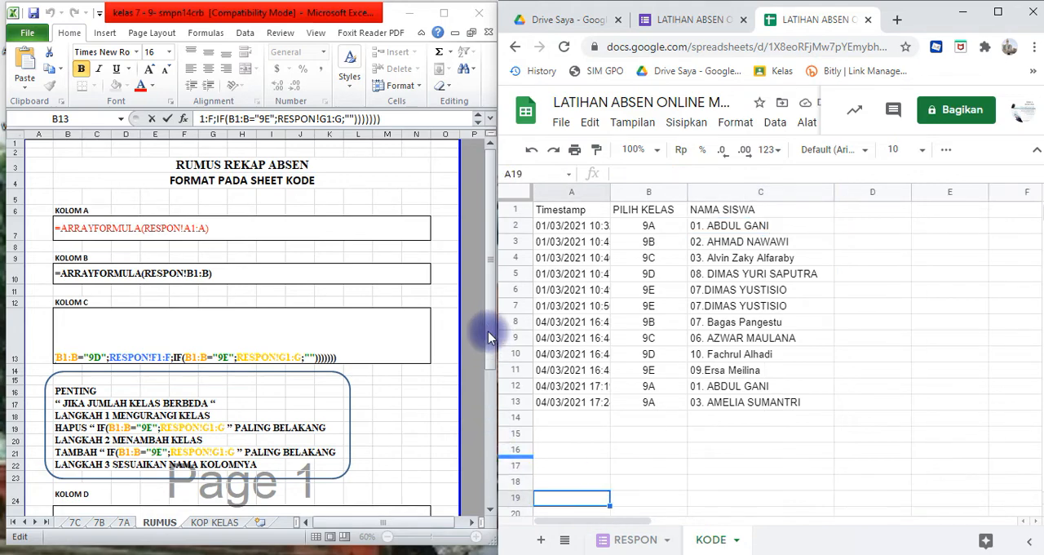
- Examine the class conditions in Excel's KOLOM C formula against the PENTING note, highlighting the final IF(B1:B="9E";RESPON!G1:G part
click(414, 392)
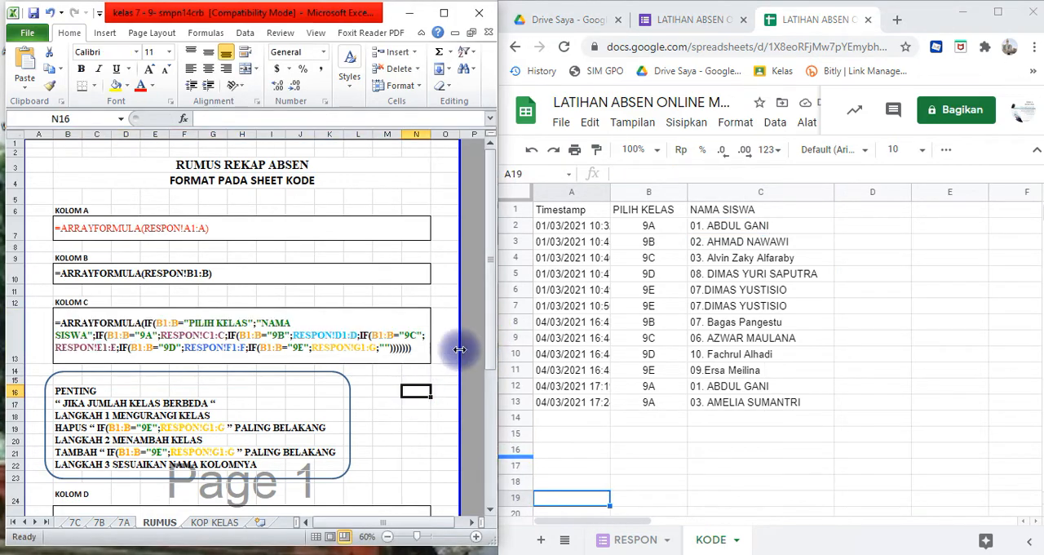
drag(490, 325, 498, 414)
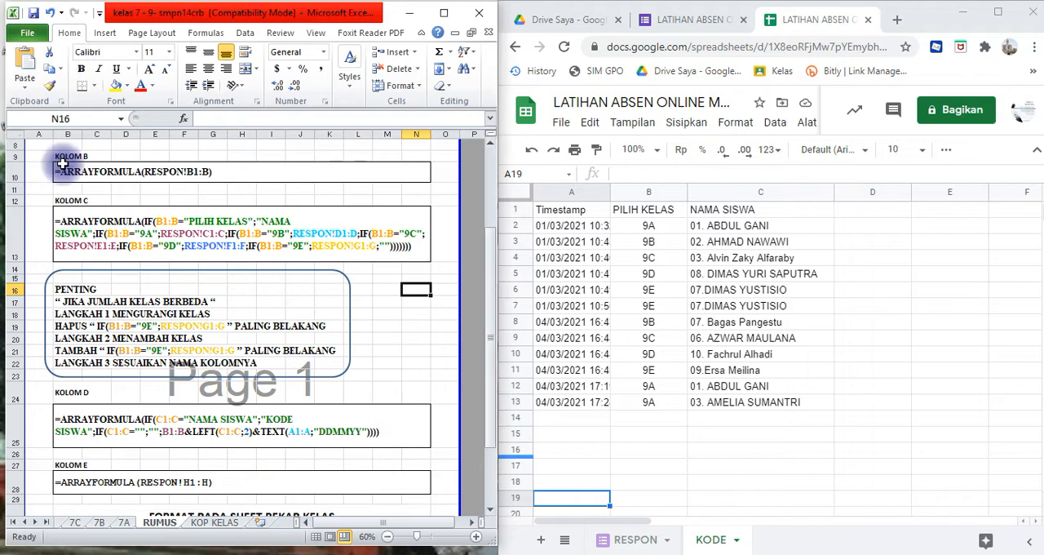
click(95, 230)
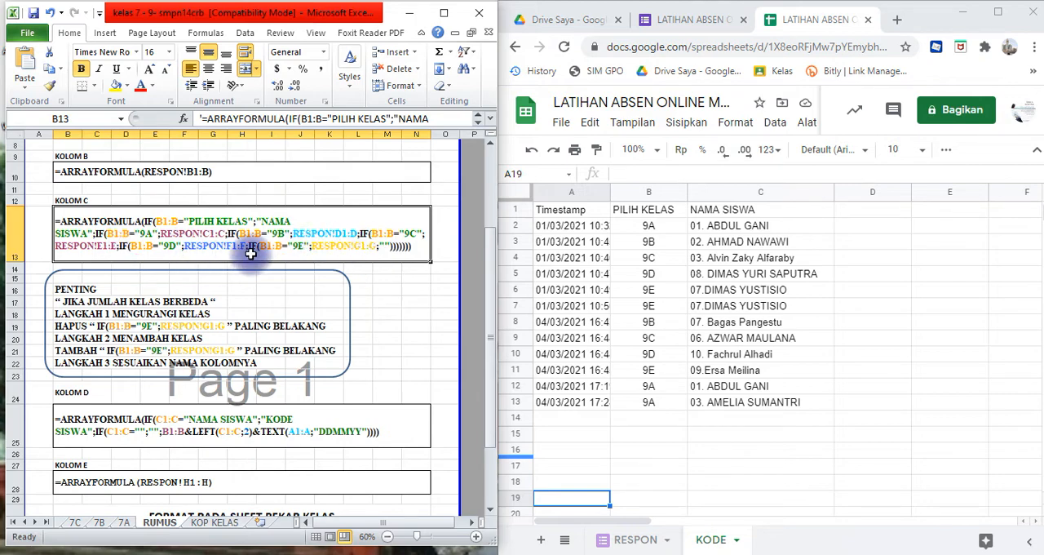
click(129, 291)
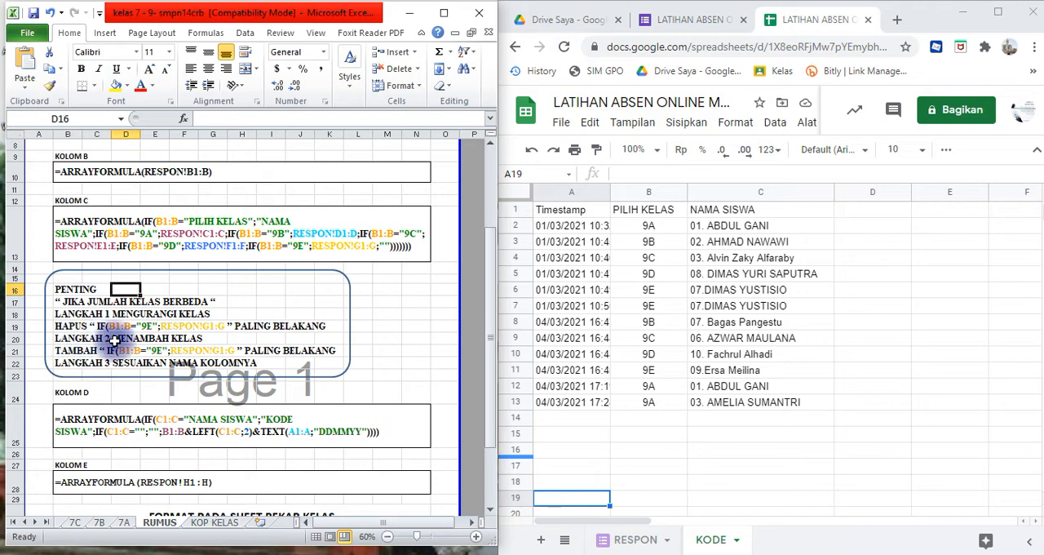
click(277, 245)
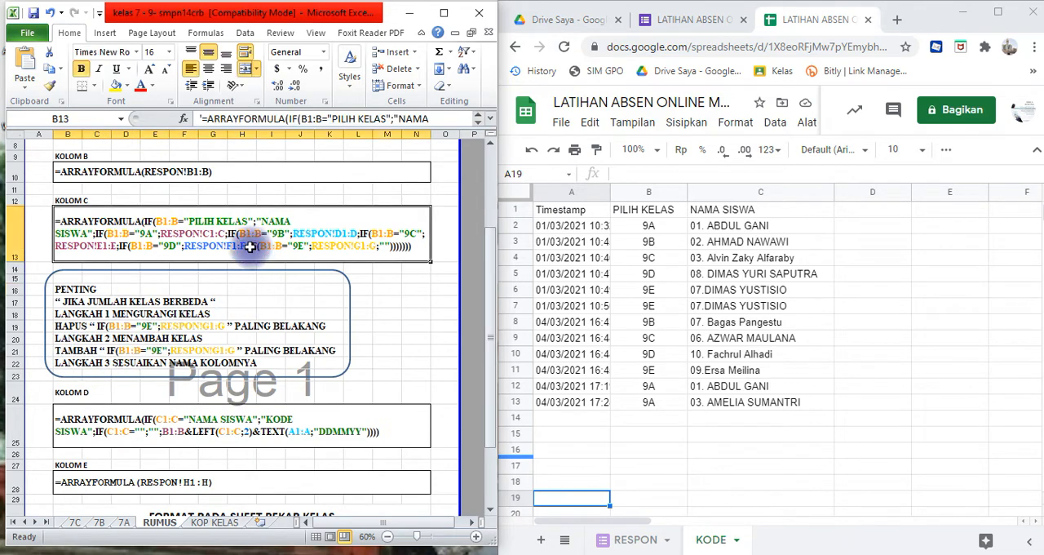
double_click(249, 244)
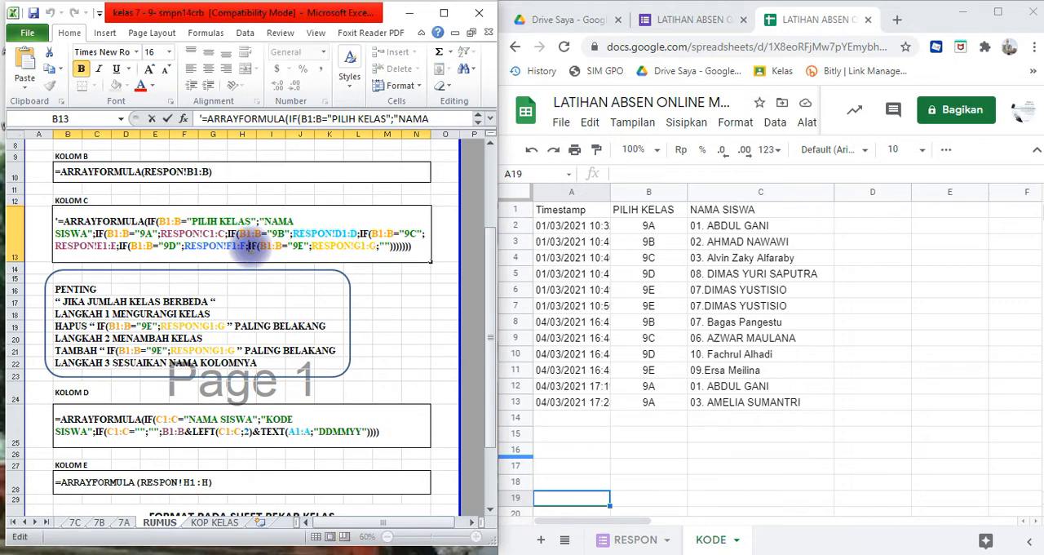
click(251, 247)
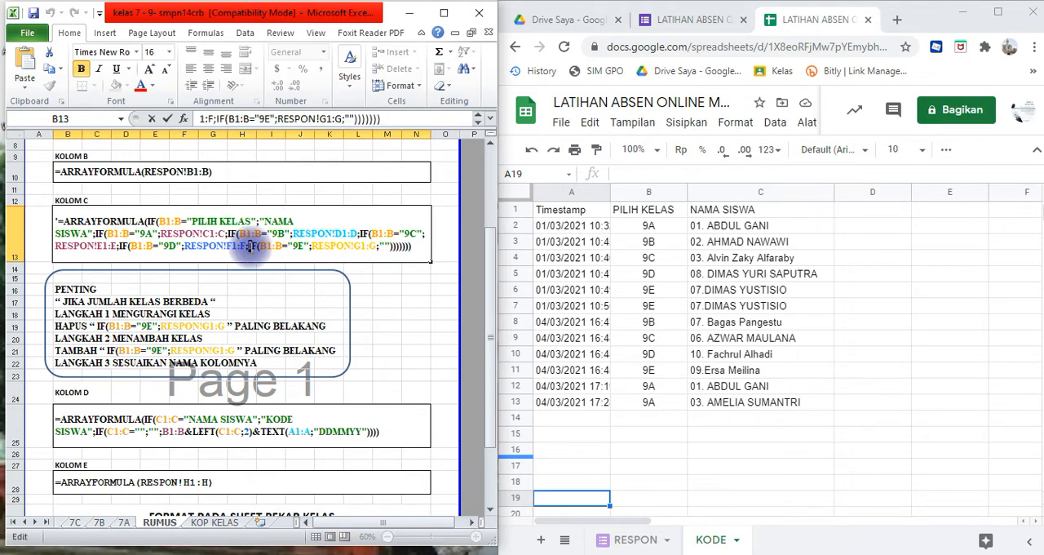
key(shift+Right)
key(shift+Right)
key(shift+Right)
key(shift+Right)
key(shift+Right)
key(shift+Right)
key(shift+Right)
key(shift+Right)
key(shift+Right)
key(shift+Right)
key(shift+Right)
key(shift+Right)
key(shift+Right)
key(shift+Right)
key(shift+Right)
key(shift+Right)
key(shift+Right)
key(shift+Right)
key(shift+Right)
key(shift+Right)
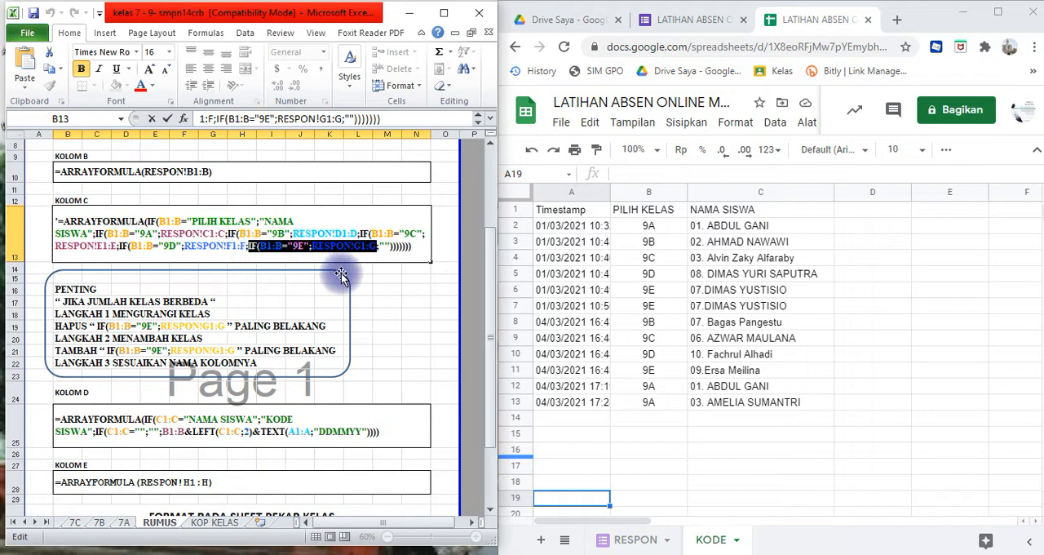
click(377, 258)
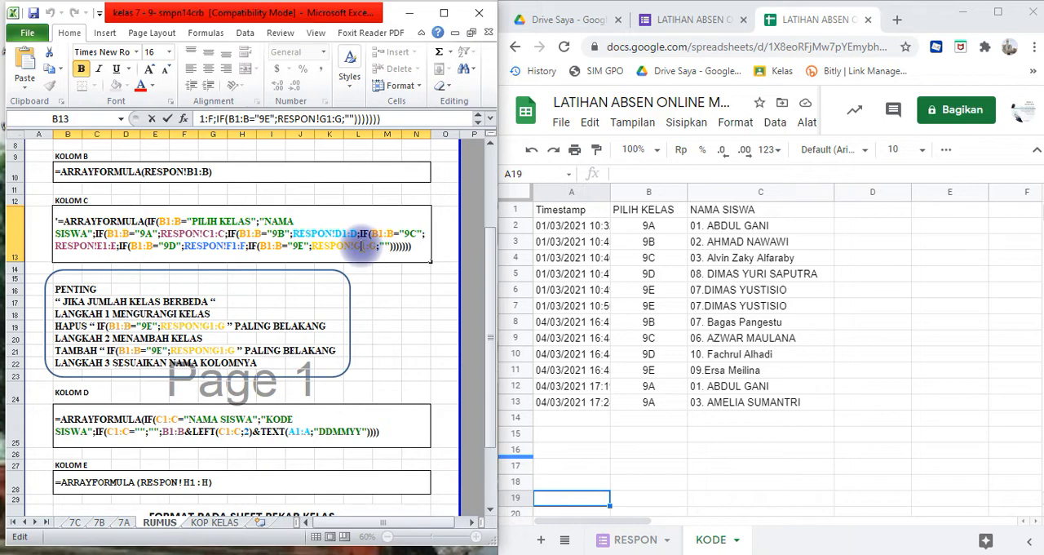
click(415, 326)
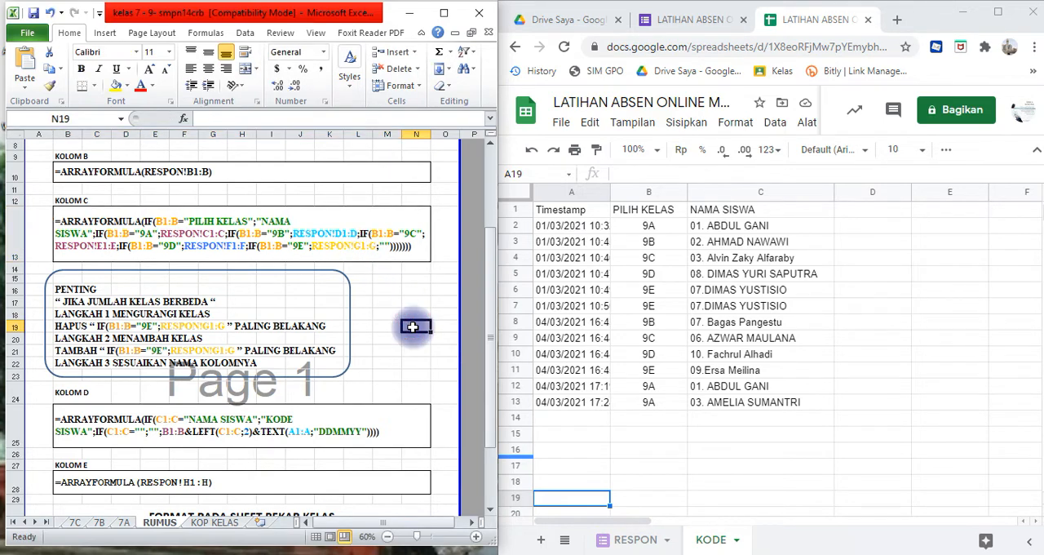
- Copy the KOLOM D formula =ARRAYFORMULA(IF(C1:C="NAMA SISWA";"KODE SISWA";IF(C1:C="";"";B1:B&LEFT(C1:C;2)&TEXT(A1:A;"DDMMYY")))) from the Excel RUMUS sheet without its leading apostrophe
drag(495, 266, 501, 339)
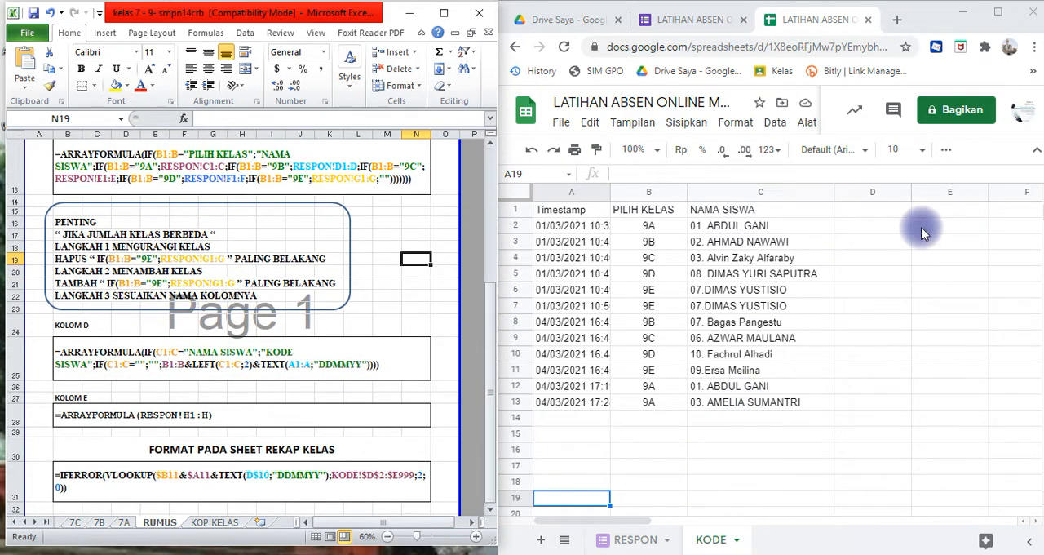
click(877, 210)
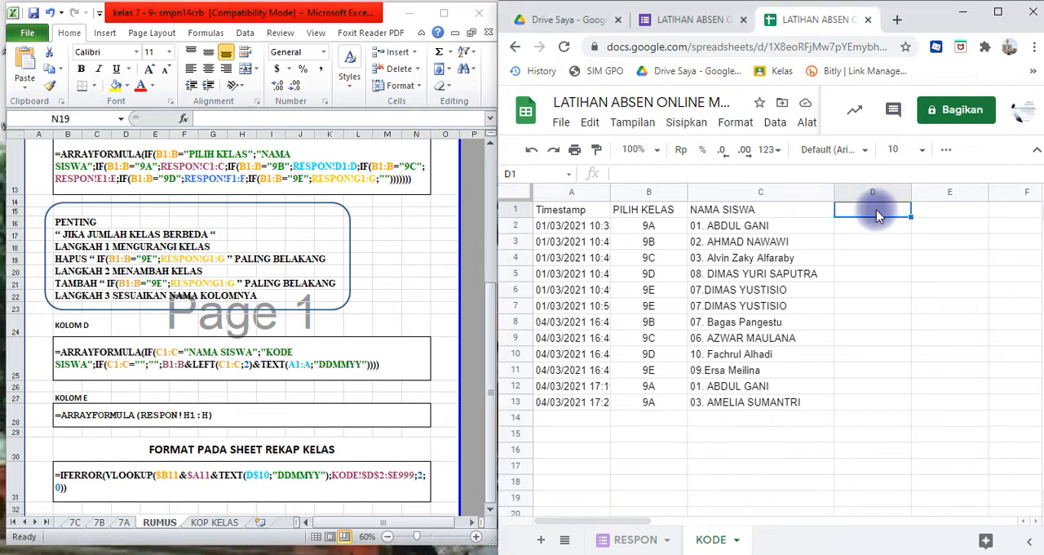
click(135, 359)
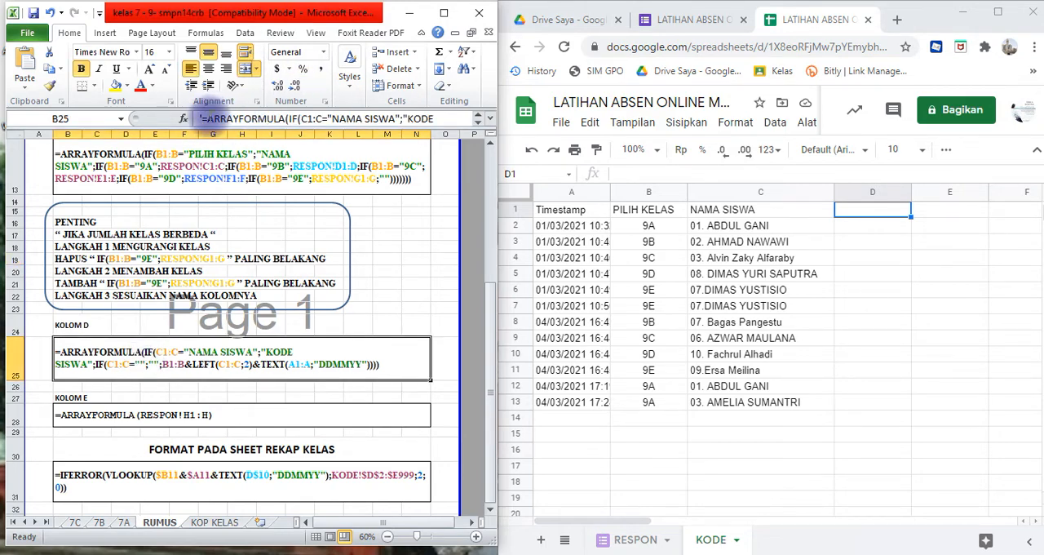
click(203, 119)
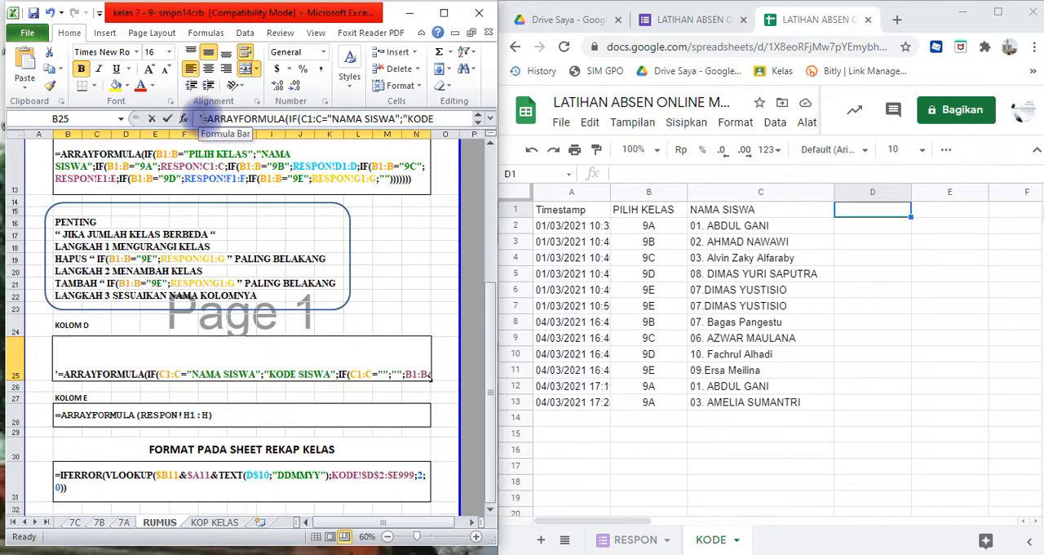
drag(203, 118, 466, 117)
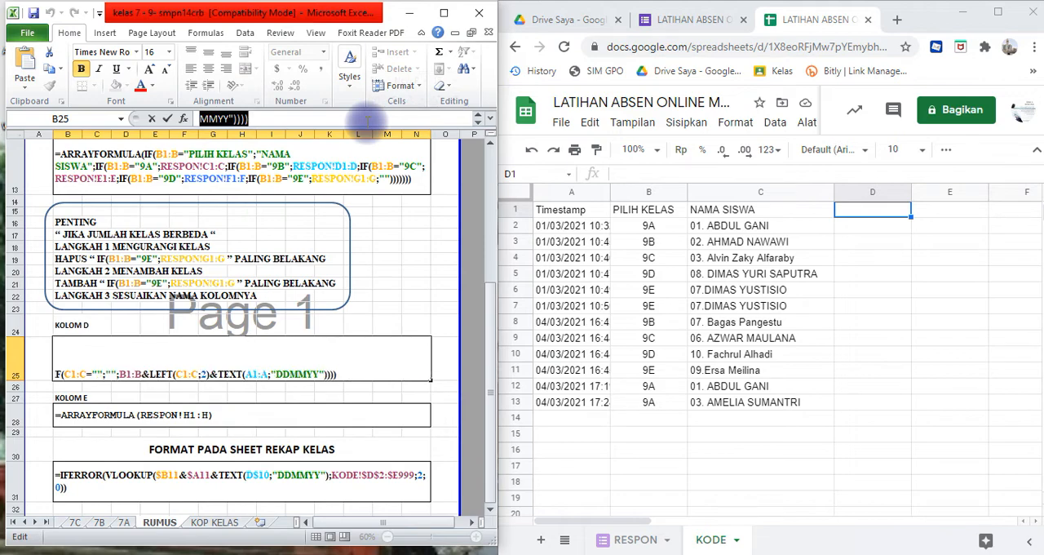
- Paste the copied KOLOM D student-code formula into cell D1 of the KODE sheet in Google Sheets
click(854, 217)
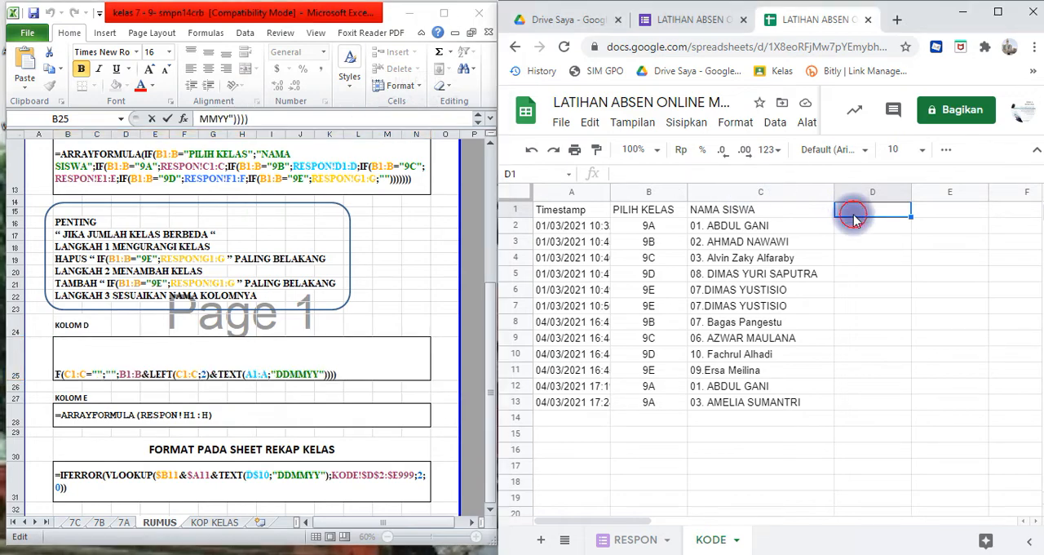
click(836, 174)
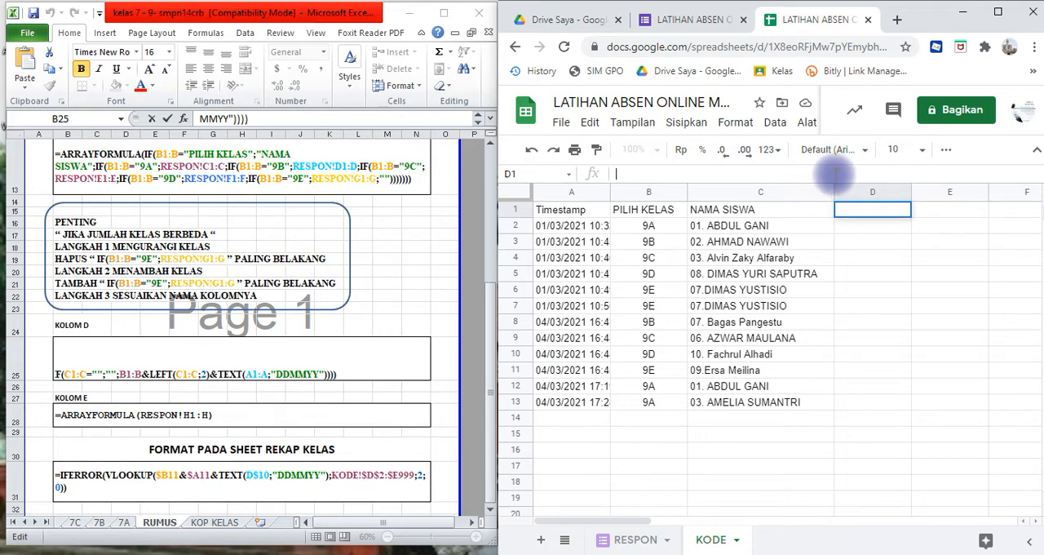
text(=ARRAYFORMULA(IF(C1:C="NAMA SISWA";"KODE SISWA";IF(C1:C="";"";B1:B&LEFT(C1:C;2)&TEXT(A1:A;"DDMMYY")))))
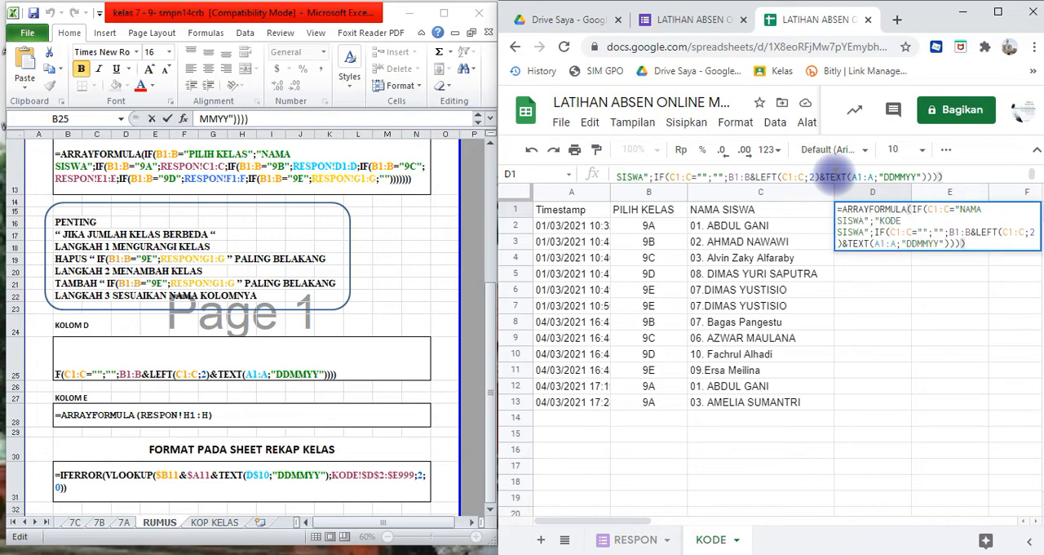
key(Return)
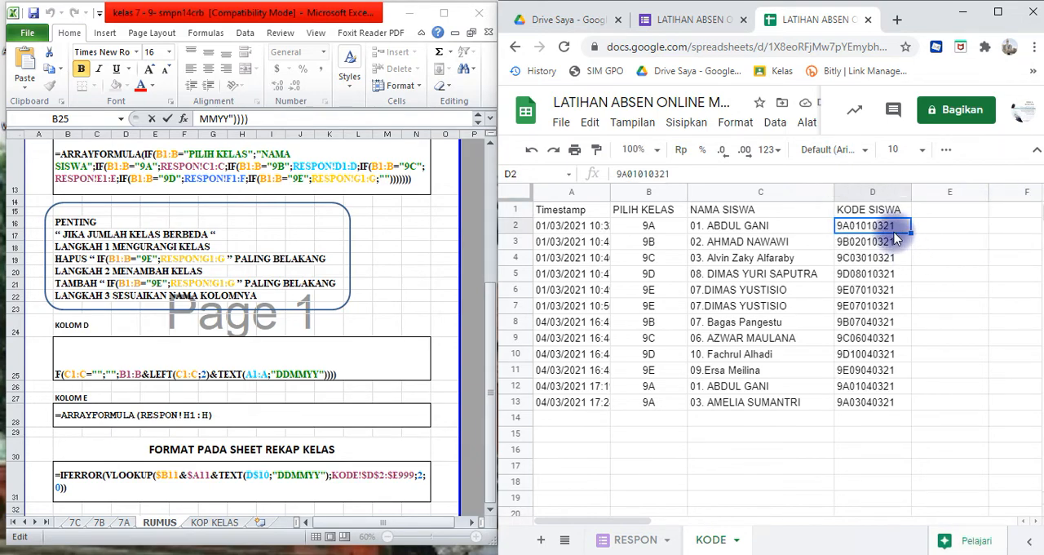
- Center the student codes in D2:D13 under KODE SISWA horizontally on the KODE sheet
key(shift+Down)
key(shift+Down)
key(shift+Down)
key(shift+Down)
key(shift+Down)
key(shift+Down)
key(shift+Down)
key(shift+Down)
key(shift+Down)
key(shift+Down)
key(shift+Down)
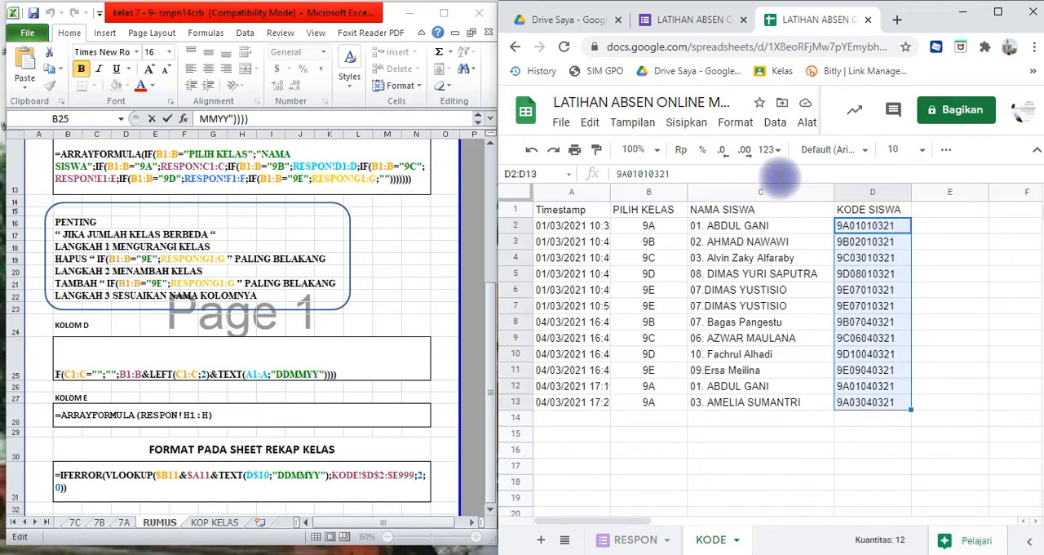
click(948, 152)
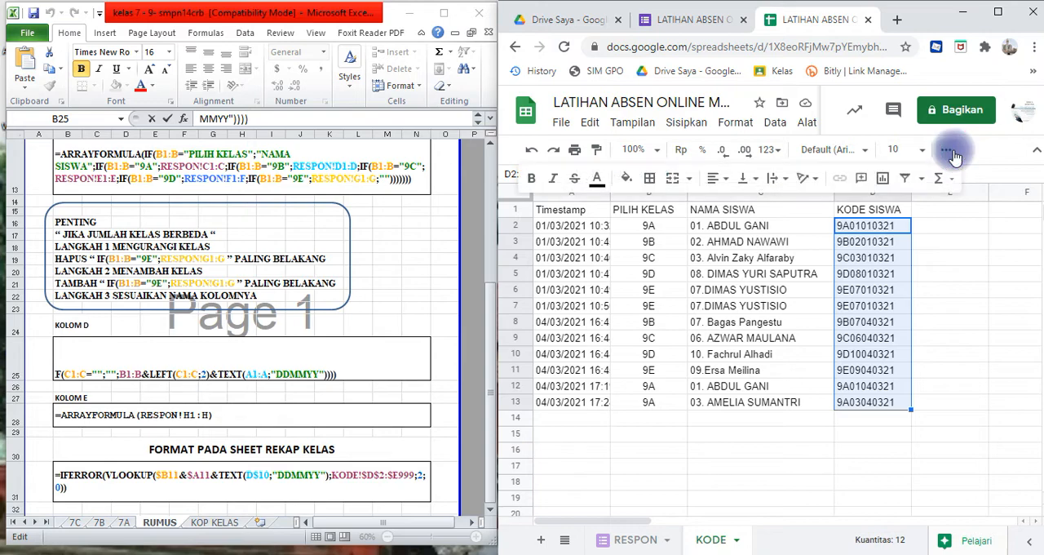
click(711, 180)
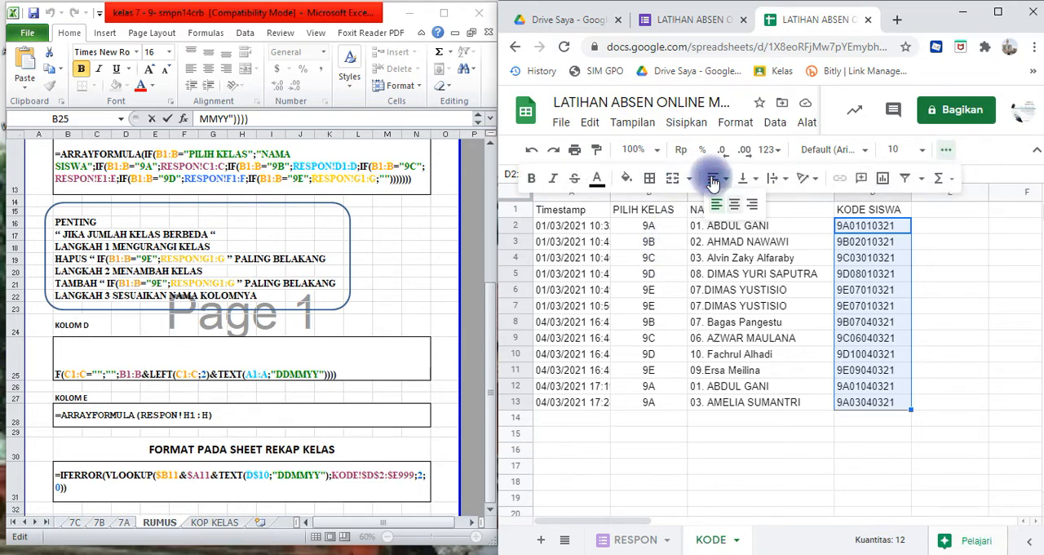
click(736, 208)
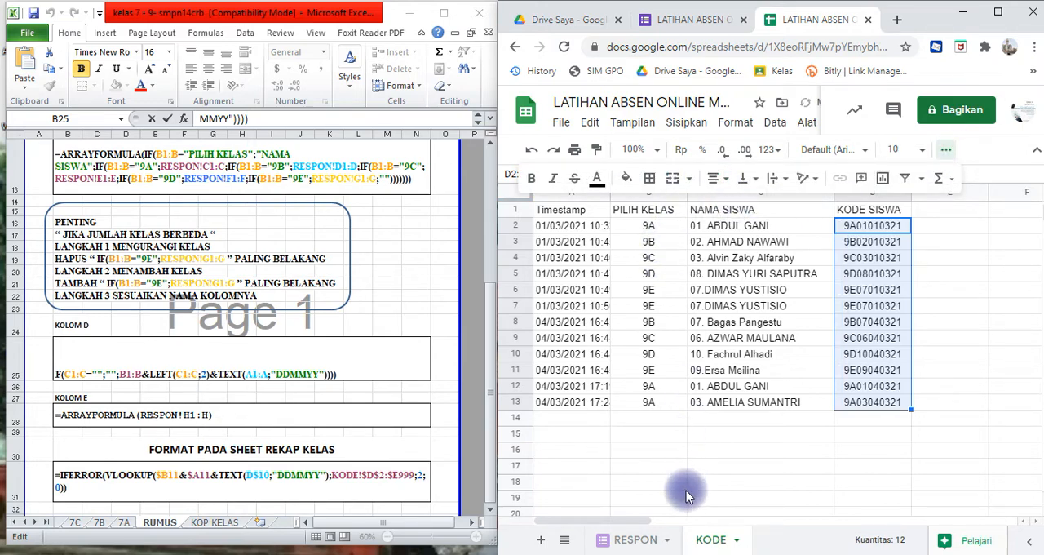
- Widen column A of the KODE sheet to fit the full timestamps and select its heading cell A1
click(682, 432)
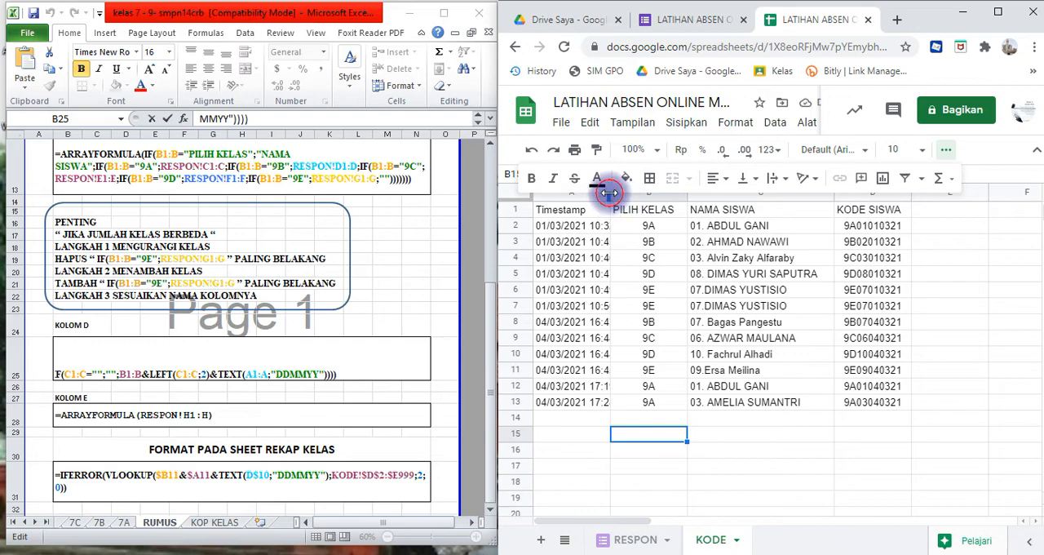
drag(609, 193, 642, 193)
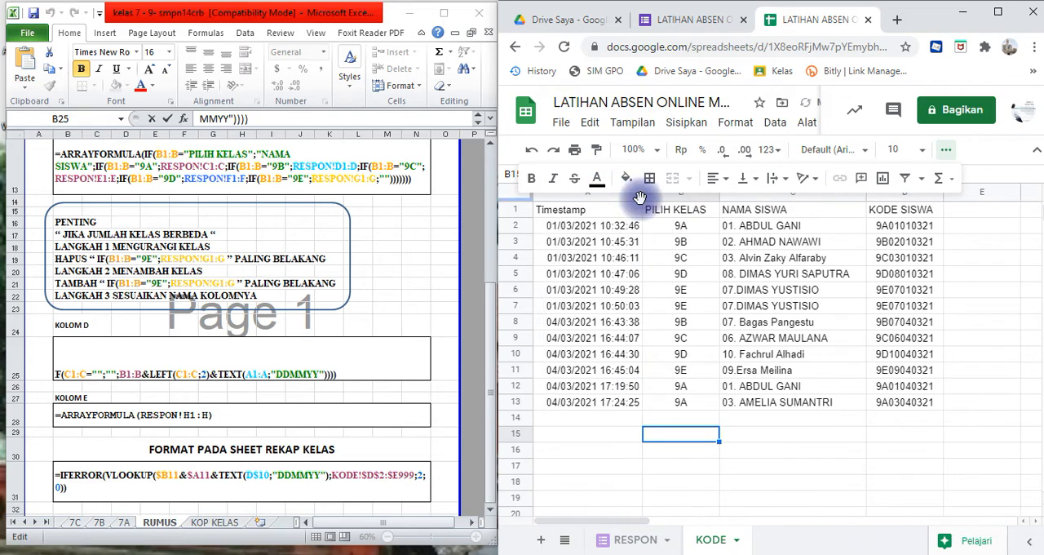
click(945, 149)
click(584, 211)
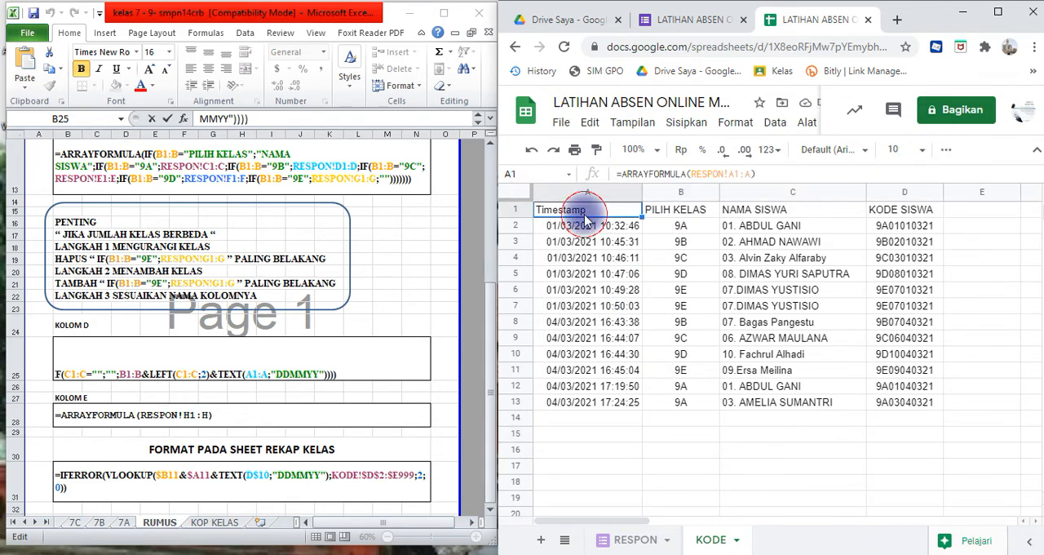
- Center the Timestamp heading in cell A1 of the KODE sheet horizontally
click(946, 150)
click(713, 179)
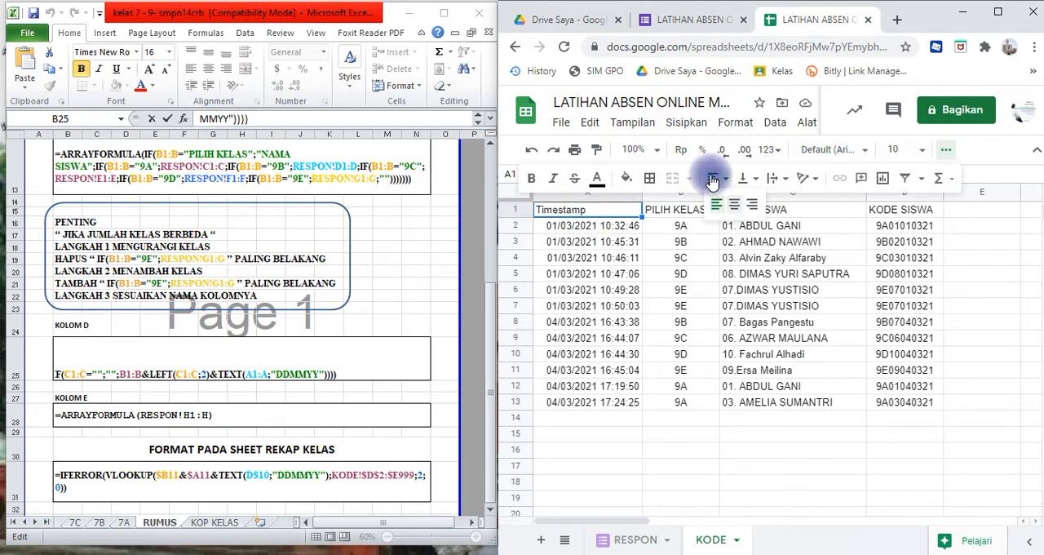
click(734, 204)
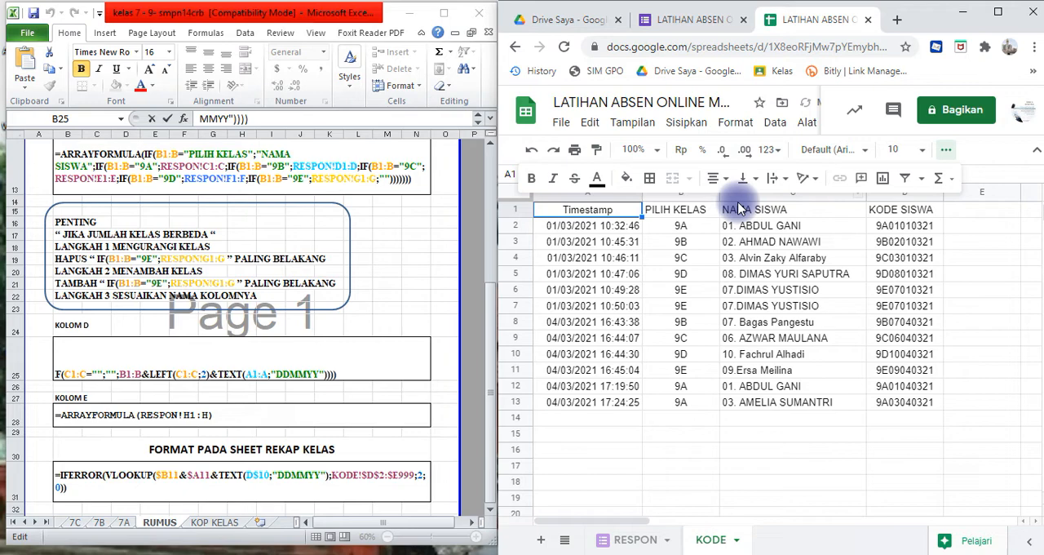
click(678, 257)
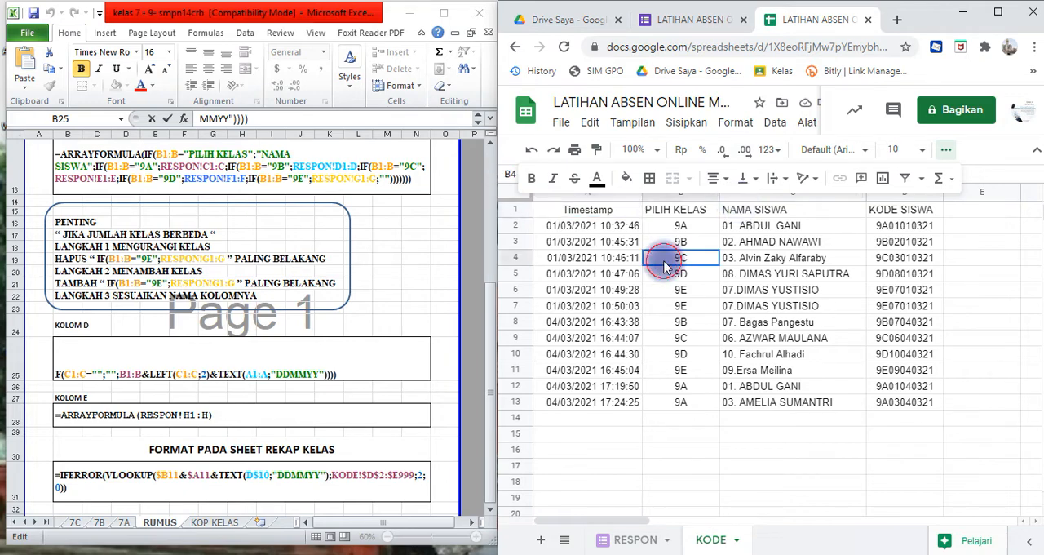
- Apply all borders to the table range A1:D13 on the KODE sheet
click(635, 214)
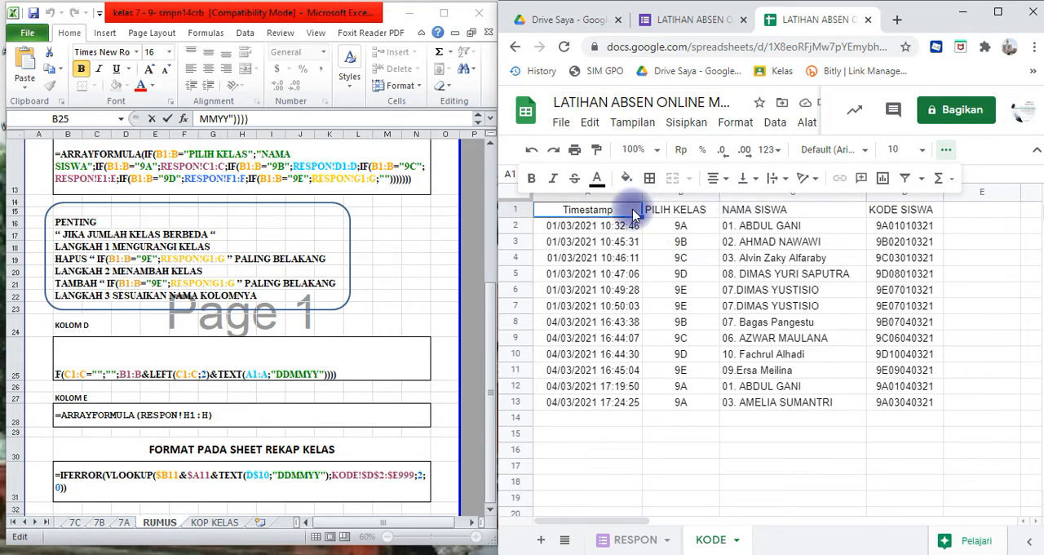
key(shift+Right)
key(shift+Right)
key(shift+Right)
key(shift+Down)
key(shift+Down)
key(shift+Down)
key(shift+Down)
key(shift+Down)
key(shift+Down)
key(shift+Down)
key(shift+Down)
key(shift+Down)
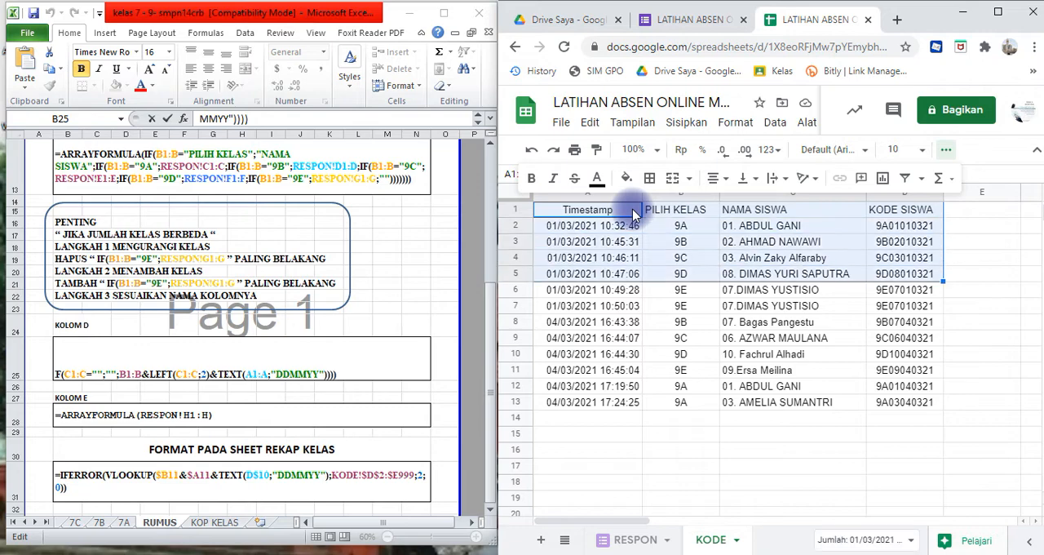
key(shift+Down)
key(shift+Down)
key(shift+Down)
key(shift+Down)
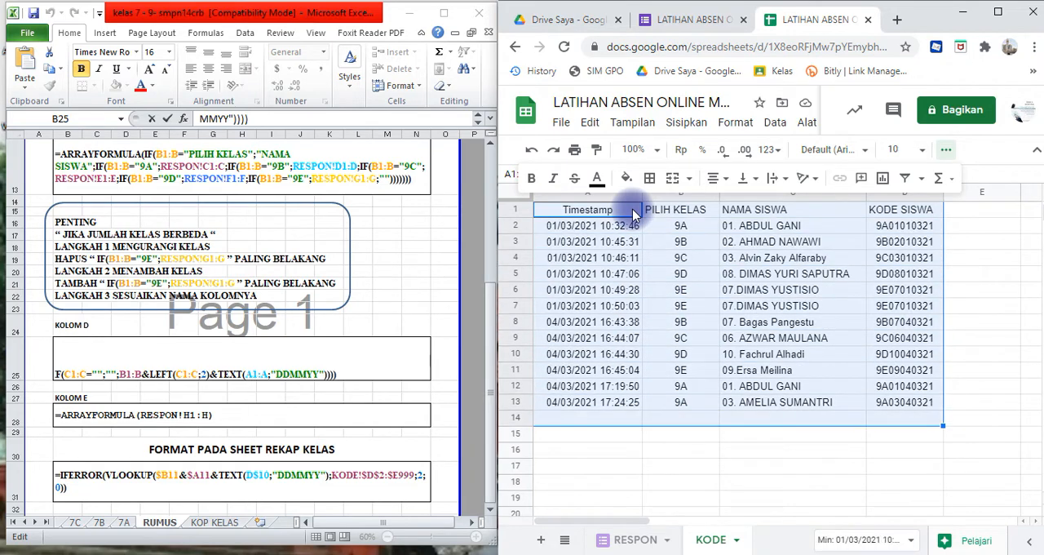
key(shift+Up)
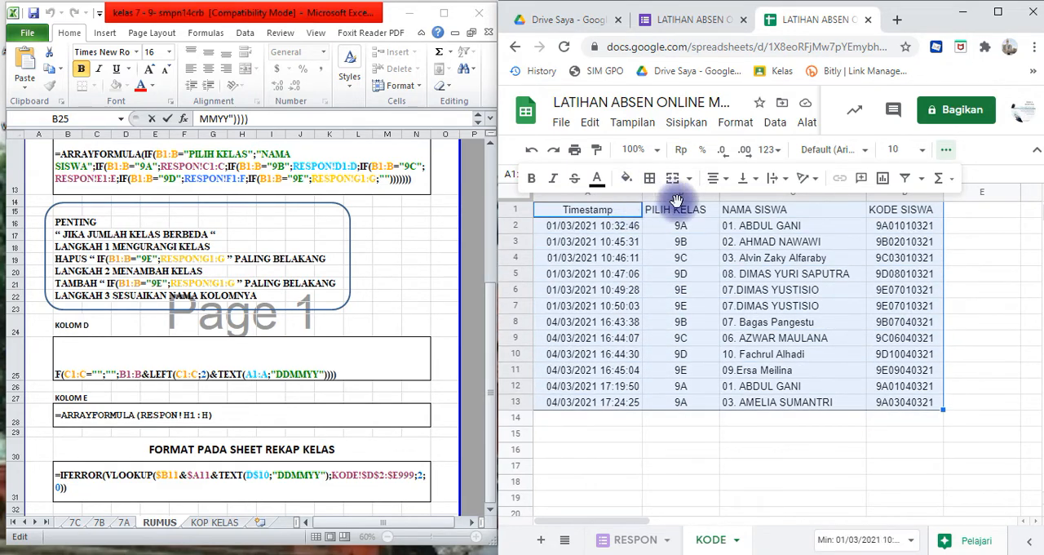
click(650, 181)
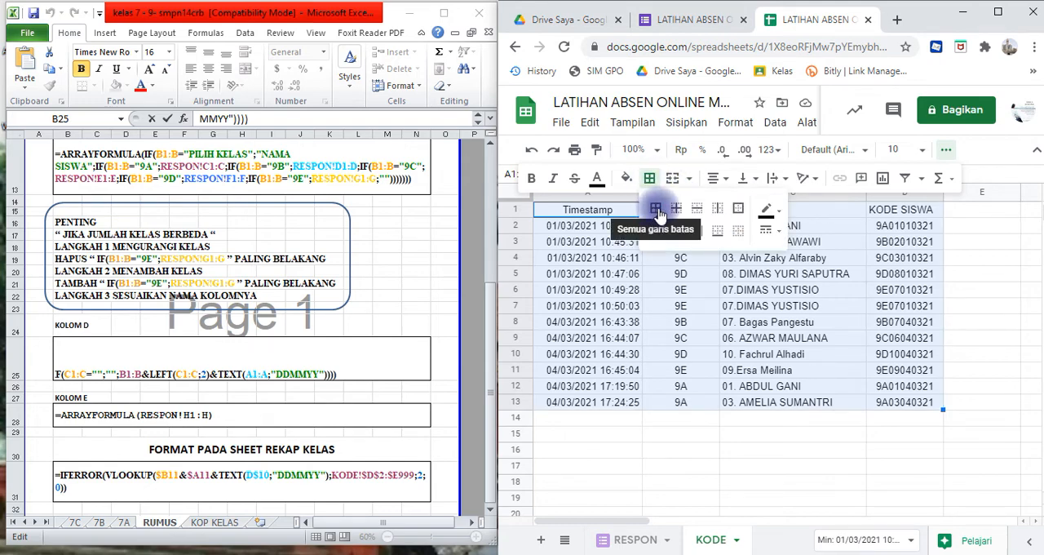
click(656, 210)
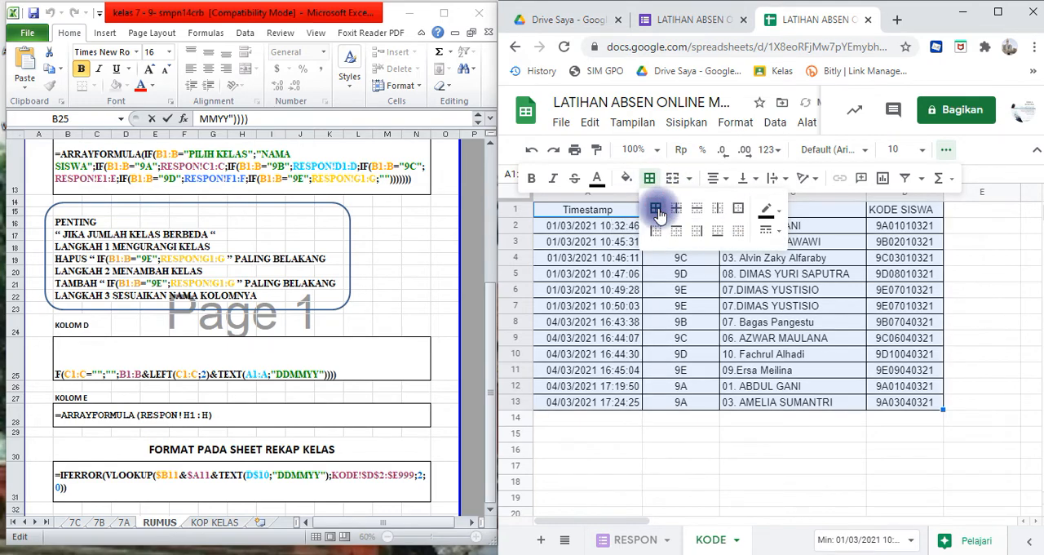
click(662, 441)
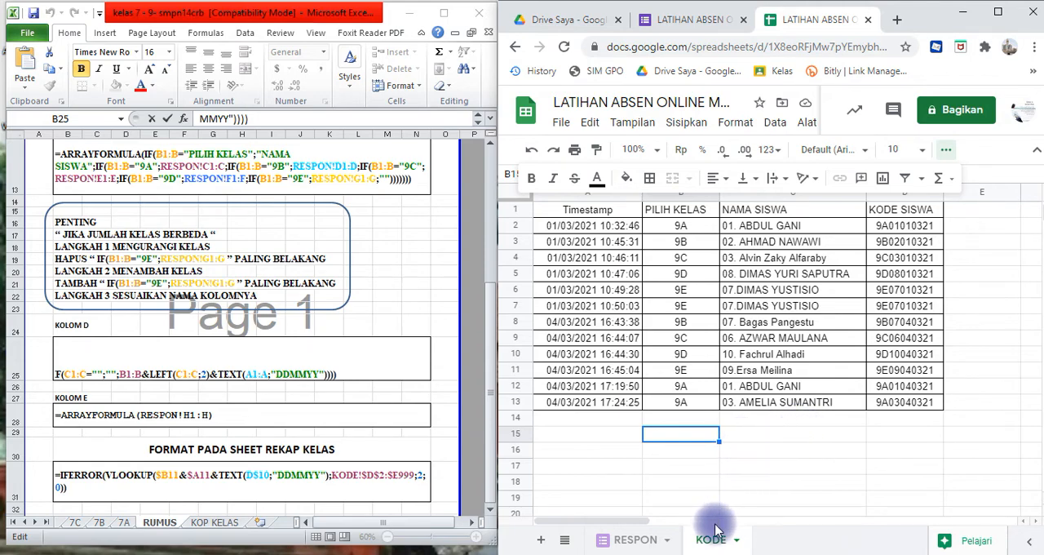
- Copy the KOLOM E formula =ARRAYFORMULA(RESPON!H1:H) from the Excel RUMUS sheet without its leading apostrophe
click(977, 212)
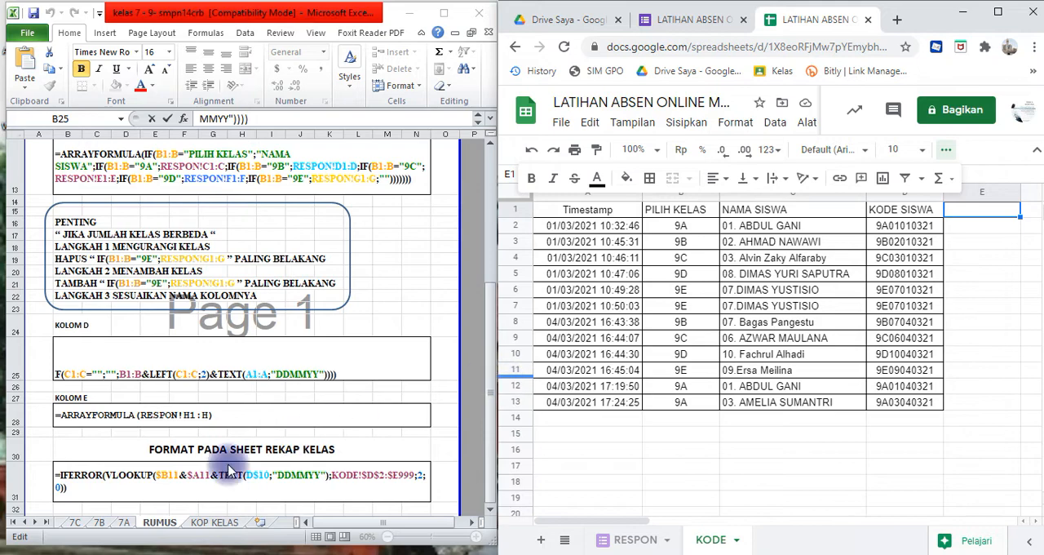
click(246, 420)
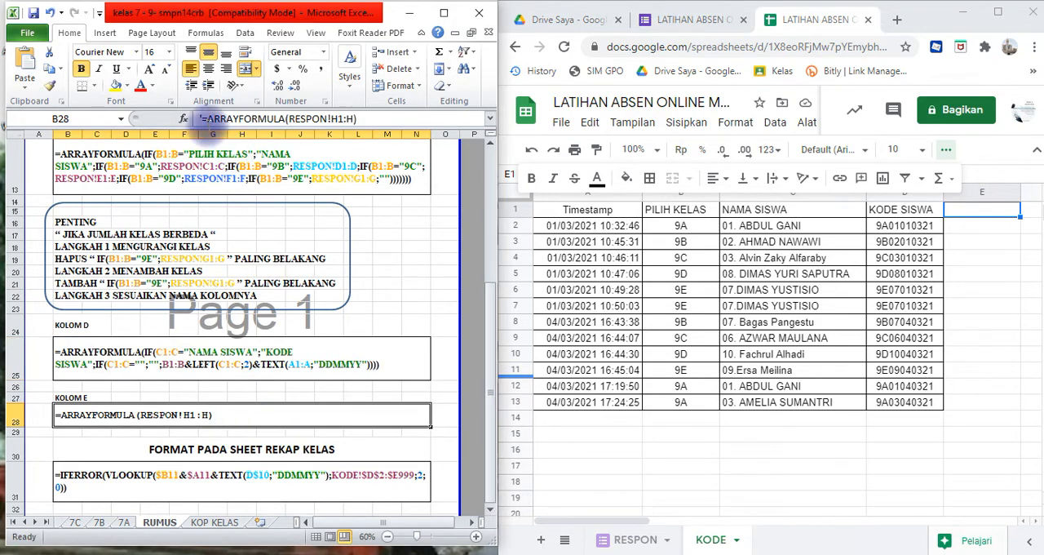
drag(198, 118, 356, 119)
key(ctrl+c)
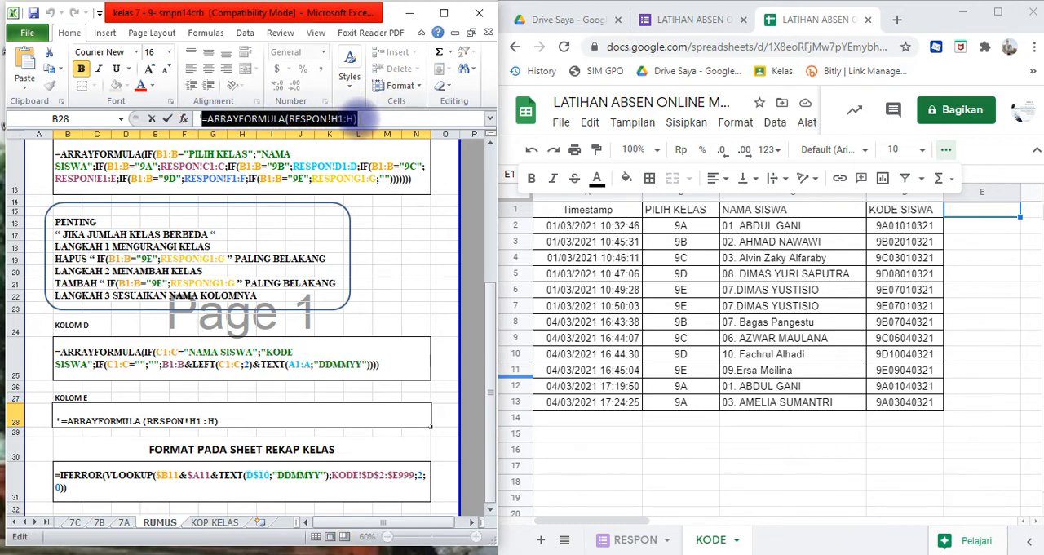
- Paste the copied formula =ARRAYFORMULA(RESPON!H1:H) into cell E1 of the KODE sheet in Google Sheets
click(946, 154)
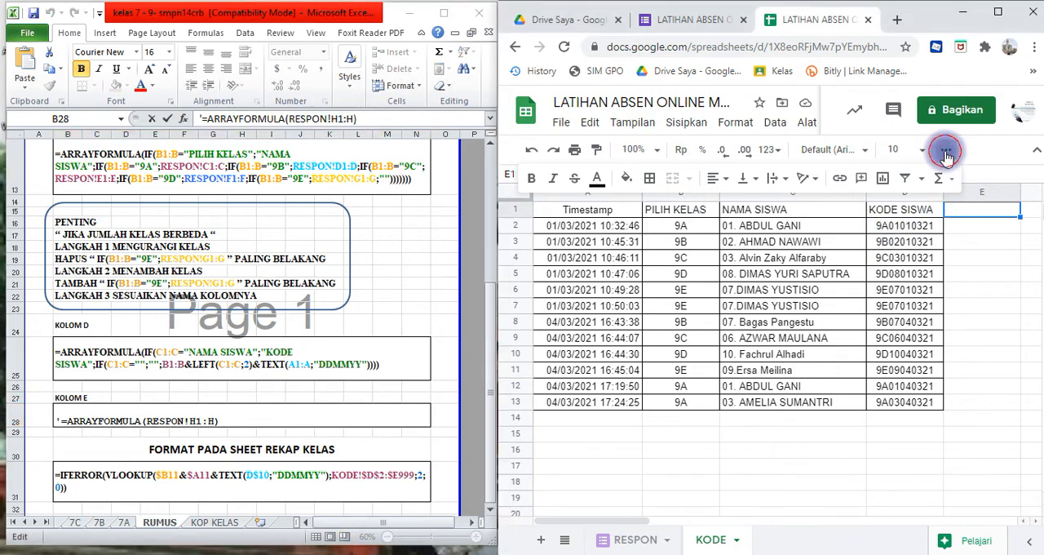
click(984, 210)
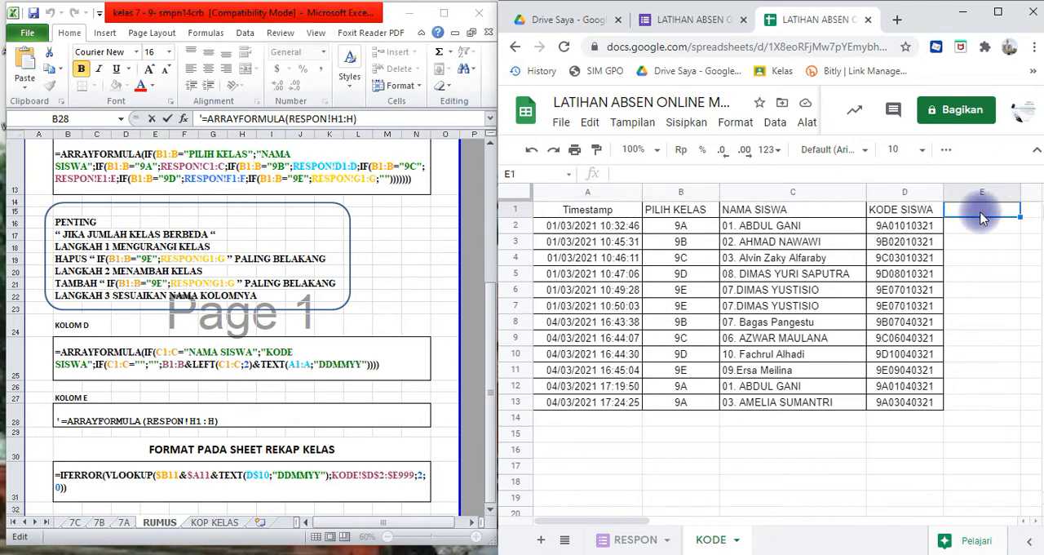
click(979, 175)
key(ctrl+v)
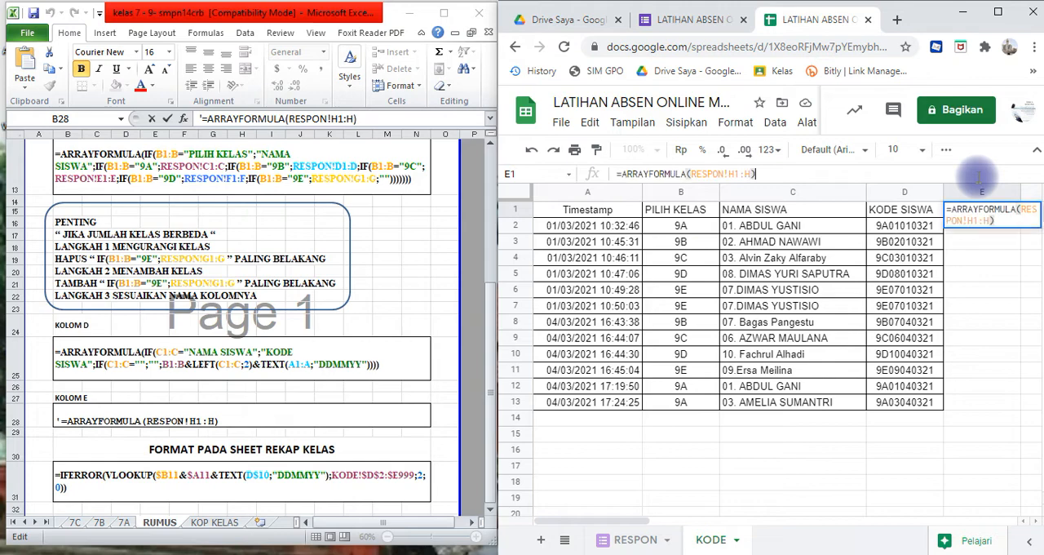
key(Return)
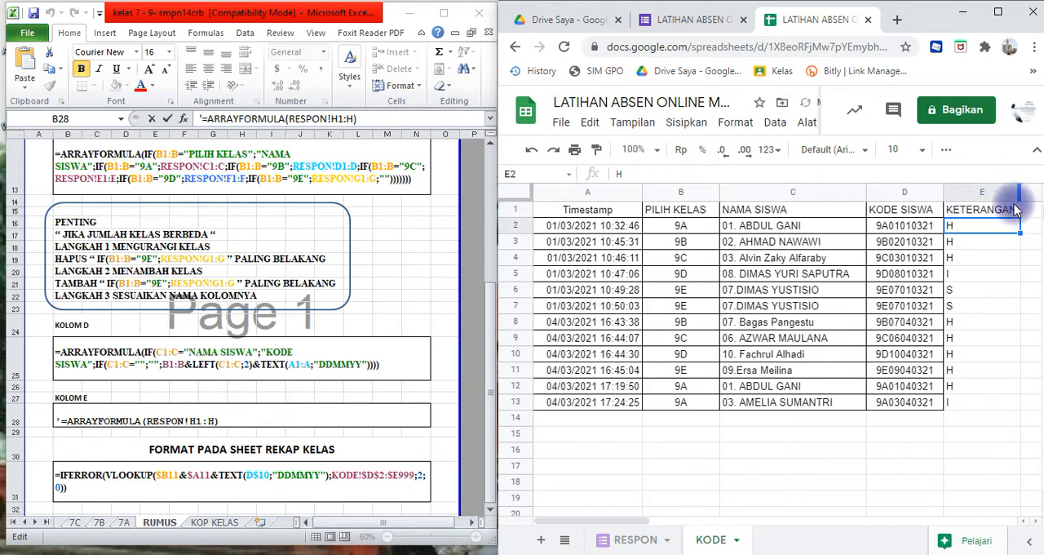
- Apply all borders to the KETERANGAN column range E1:E13 and center its contents horizontally
click(986, 215)
key(shift+Down)
key(shift+Down)
key(shift+Down)
key(shift+Down)
key(shift+Down)
key(shift+Down)
key(shift+Down)
key(shift+Down)
key(shift+Down)
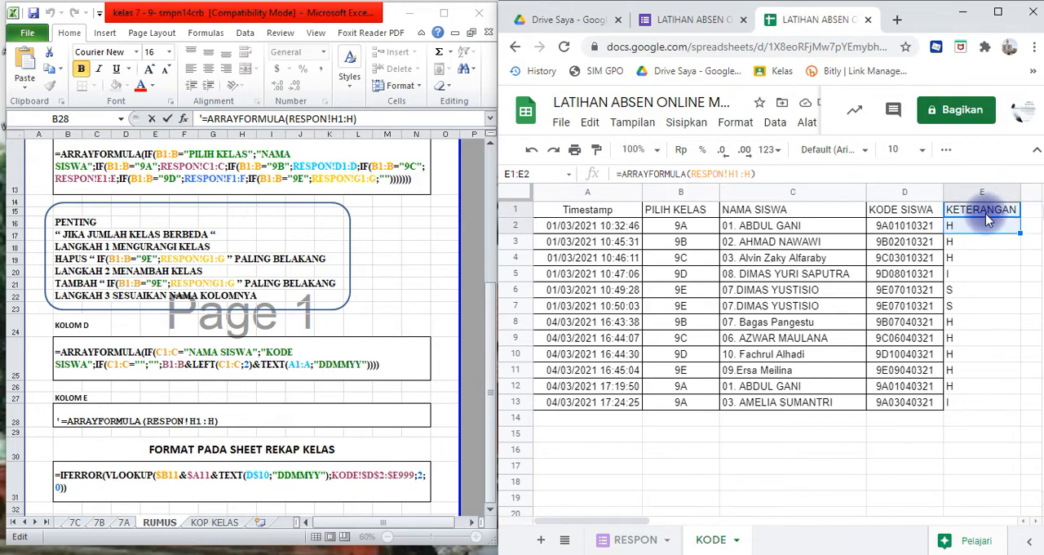
key(shift+Down)
key(shift+Down)
key(shift+Down)
key(shift+Down)
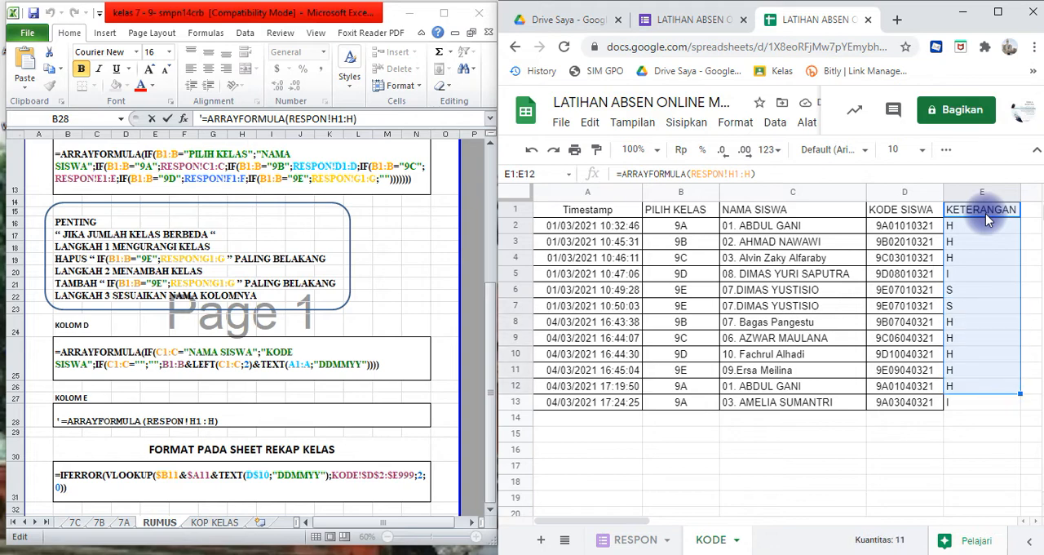
key(shift+Up)
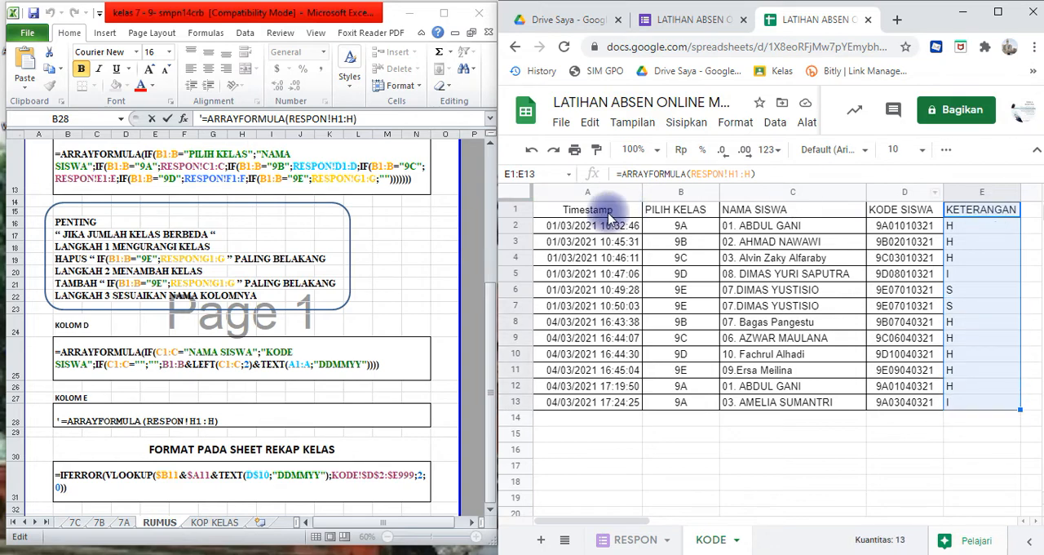
click(946, 152)
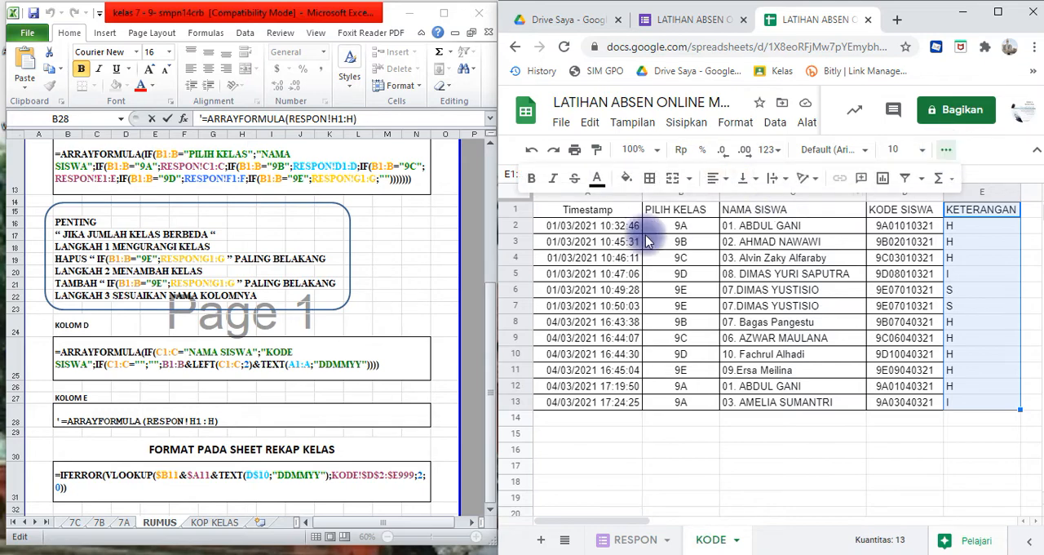
click(651, 187)
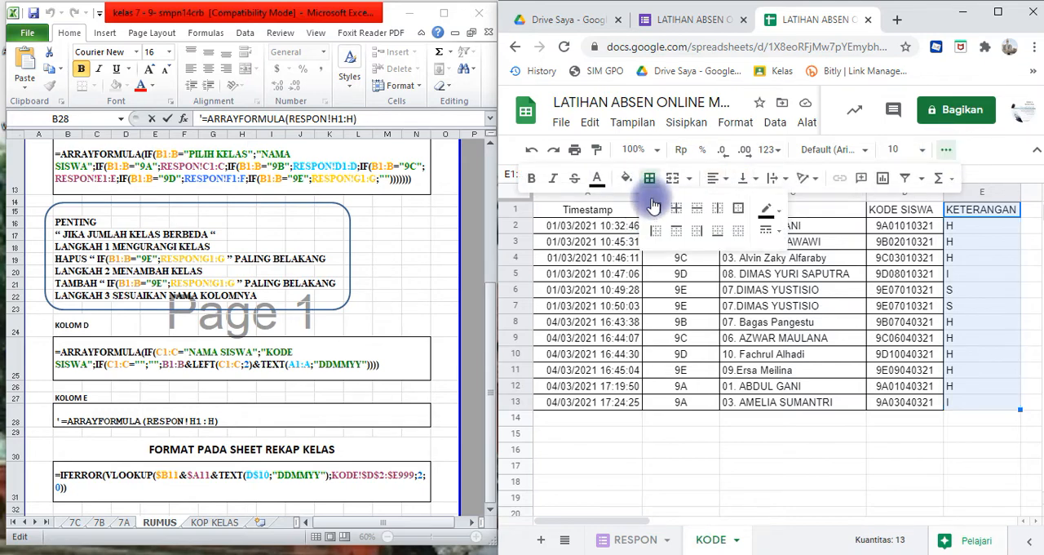
click(658, 214)
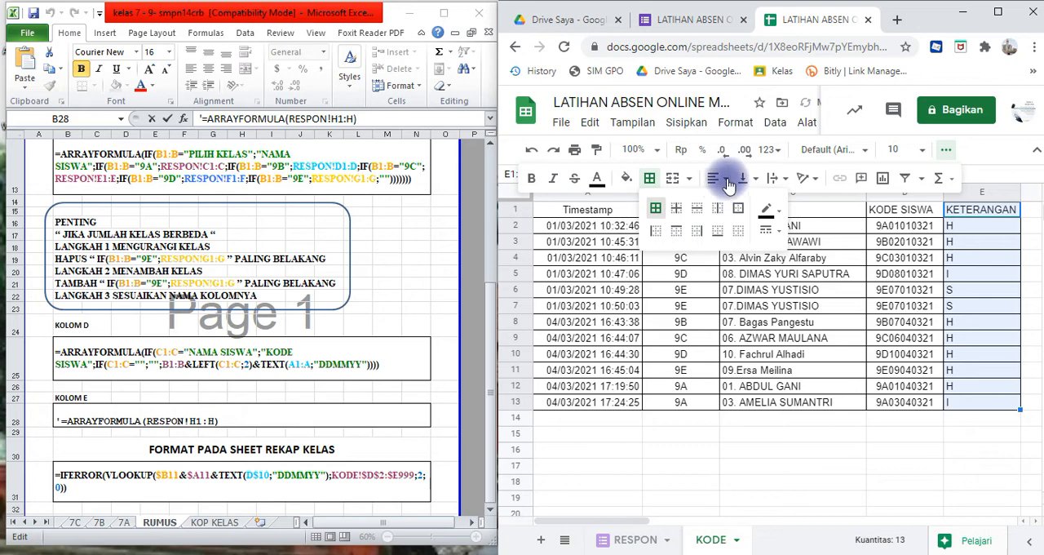
click(729, 186)
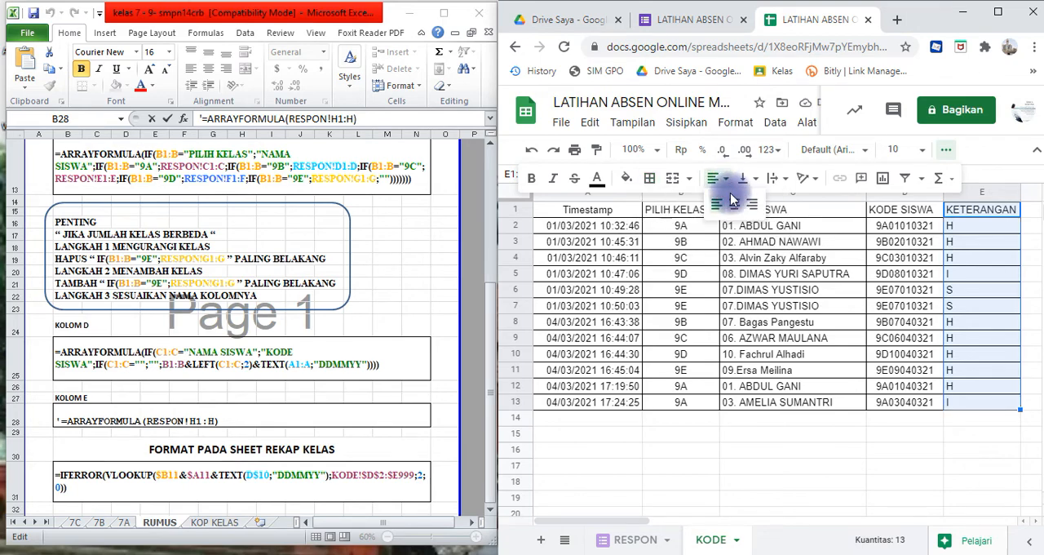
click(734, 200)
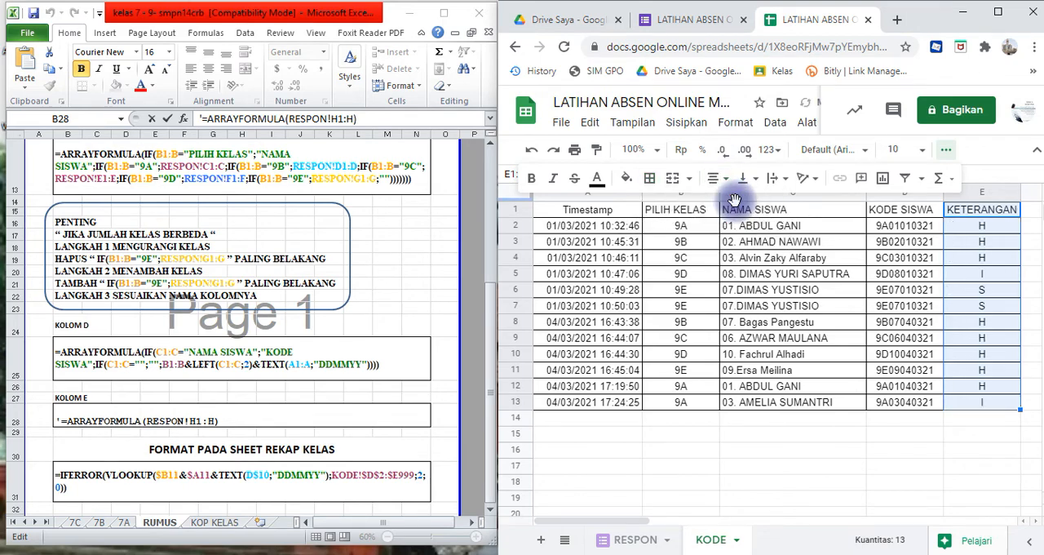
click(790, 471)
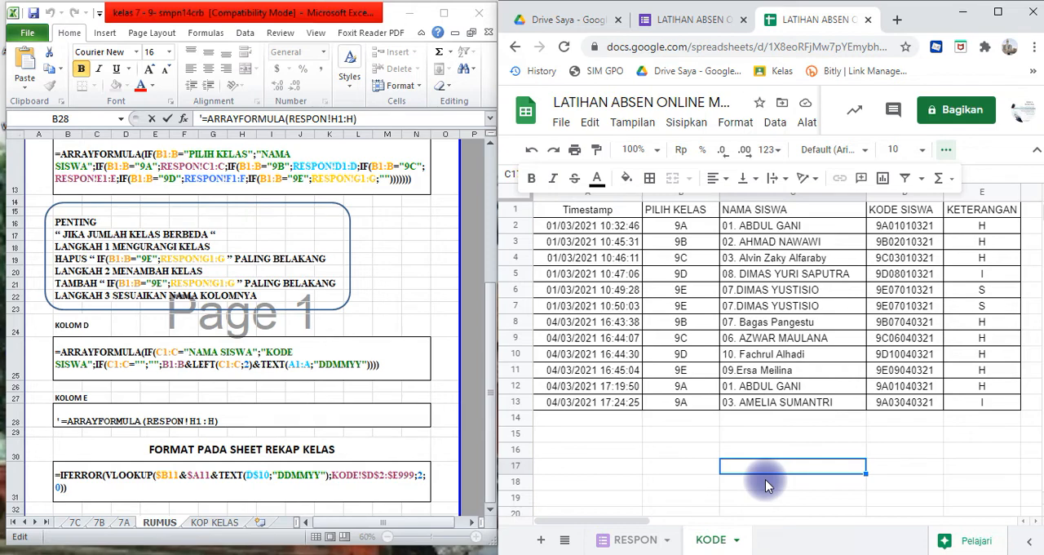
click(717, 465)
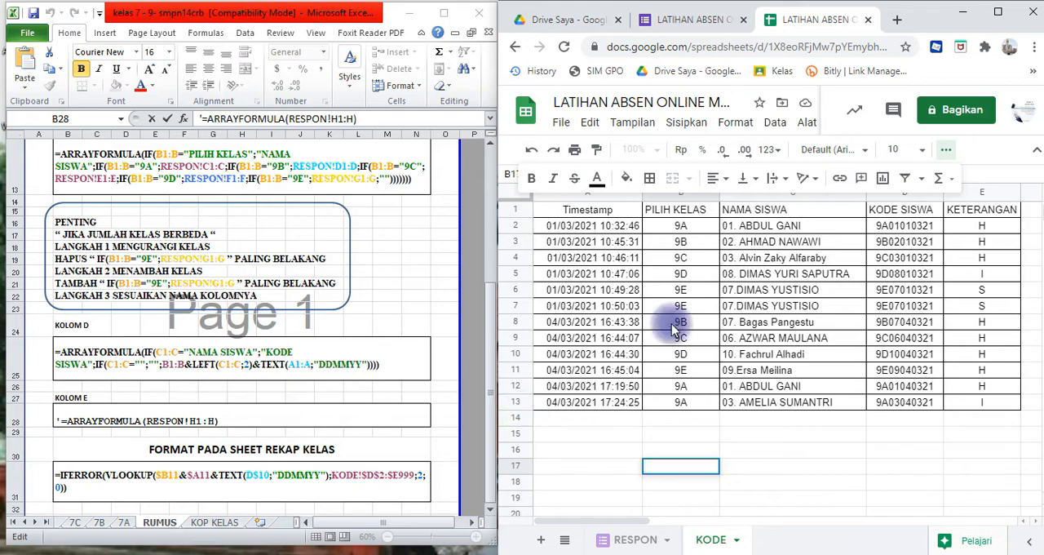
- Maximize the browser window, add a new sheet after KODE and rename it REKAP 9A
click(998, 13)
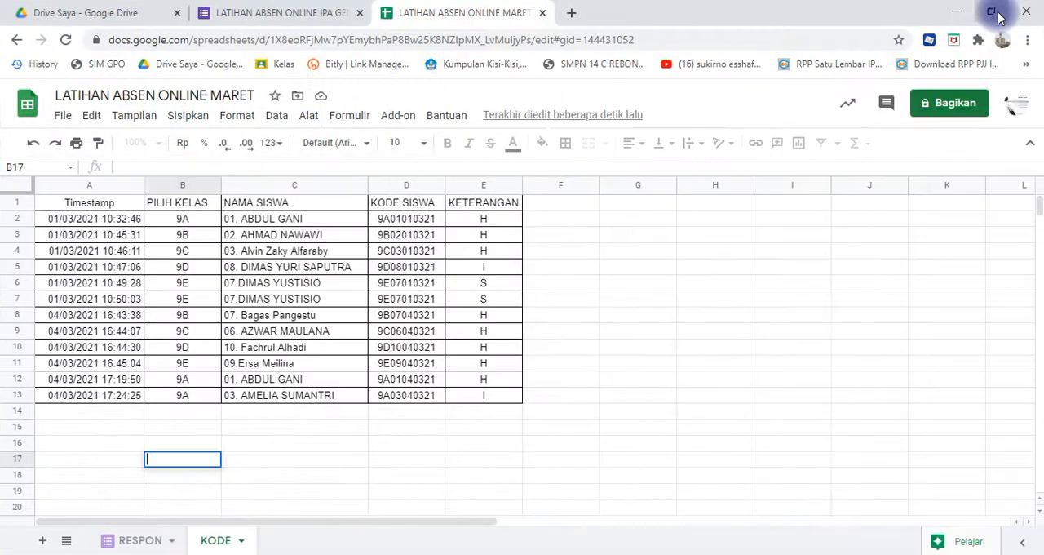
click(657, 220)
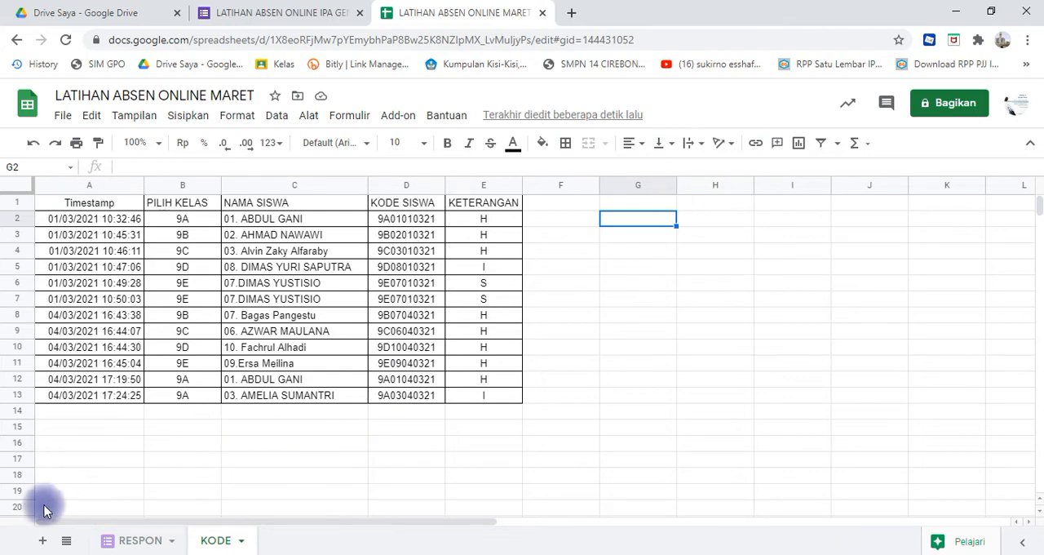
click(43, 541)
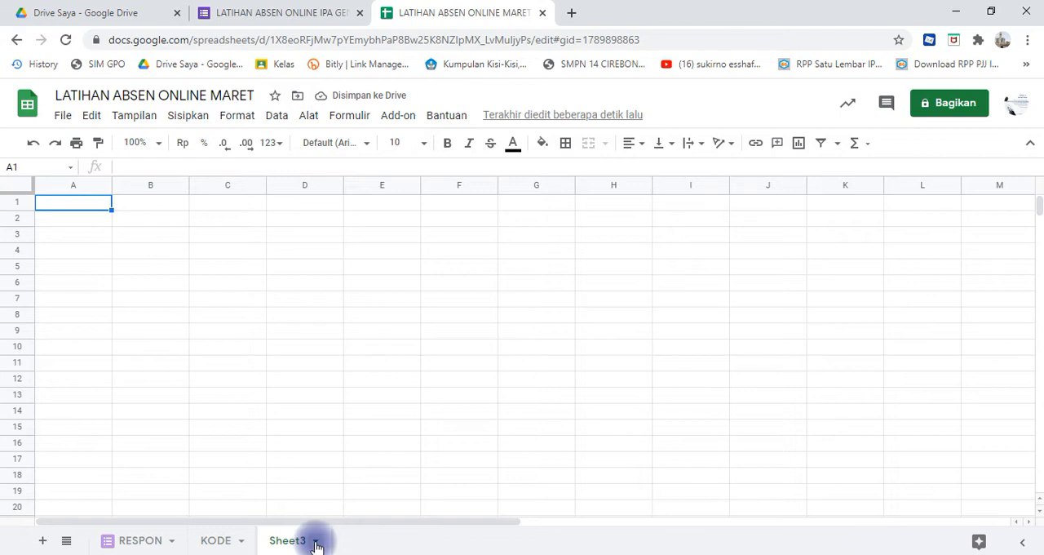
click(315, 542)
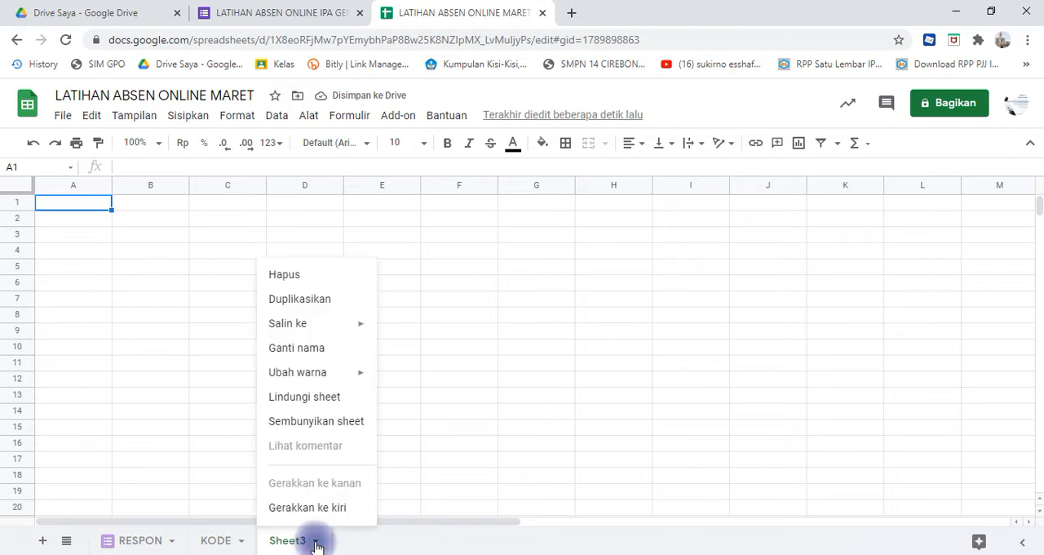
click(321, 352)
text(REKAP 9A)
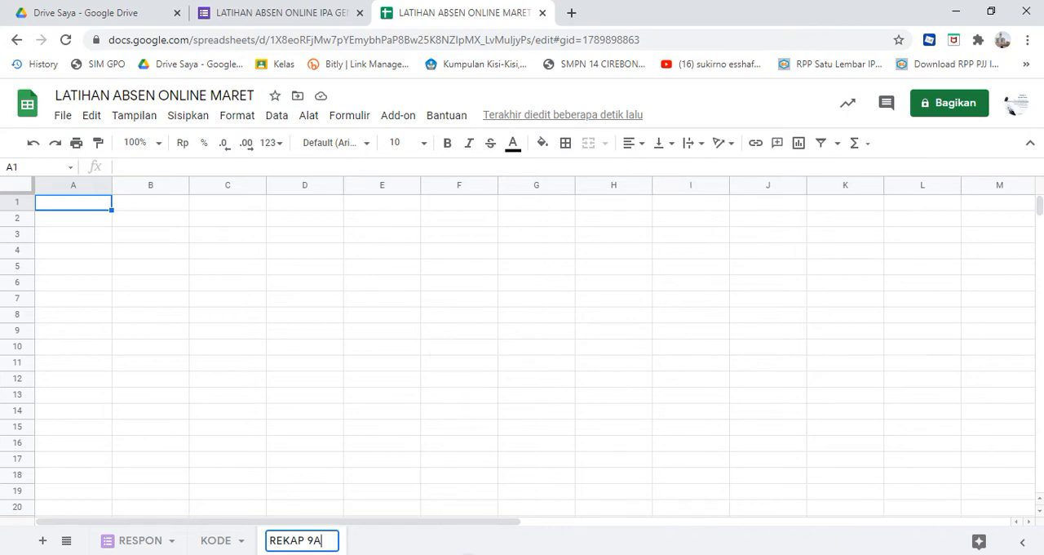
- Switch to the Excel workbook, open its KOP KELAS sheet and maximize the window
click(470, 554)
click(452, 316)
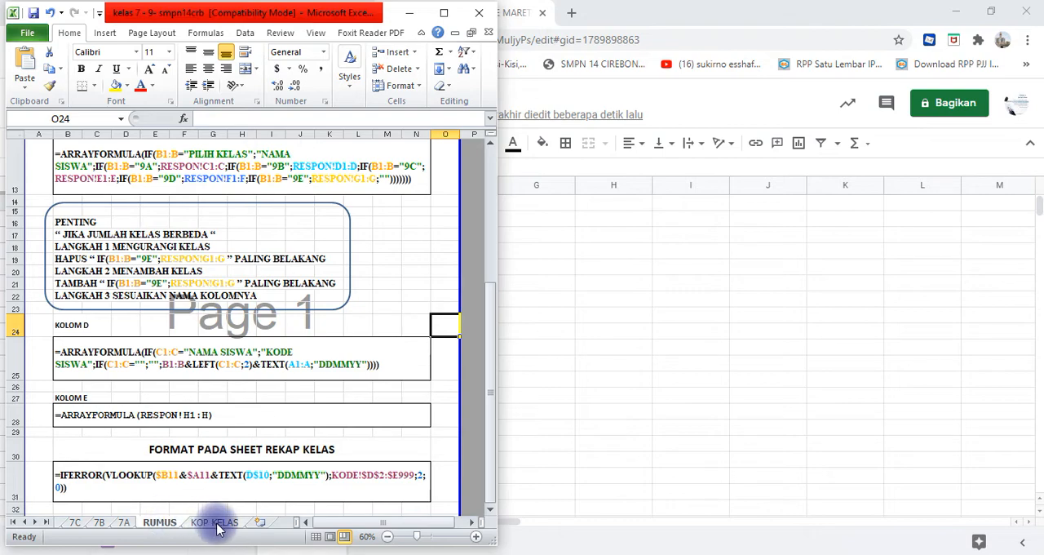
click(215, 523)
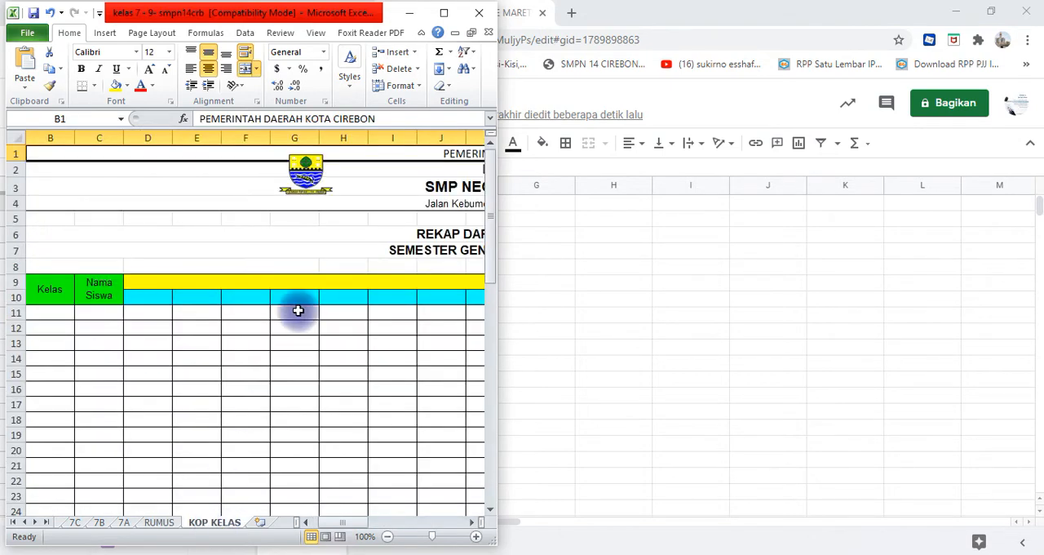
click(444, 14)
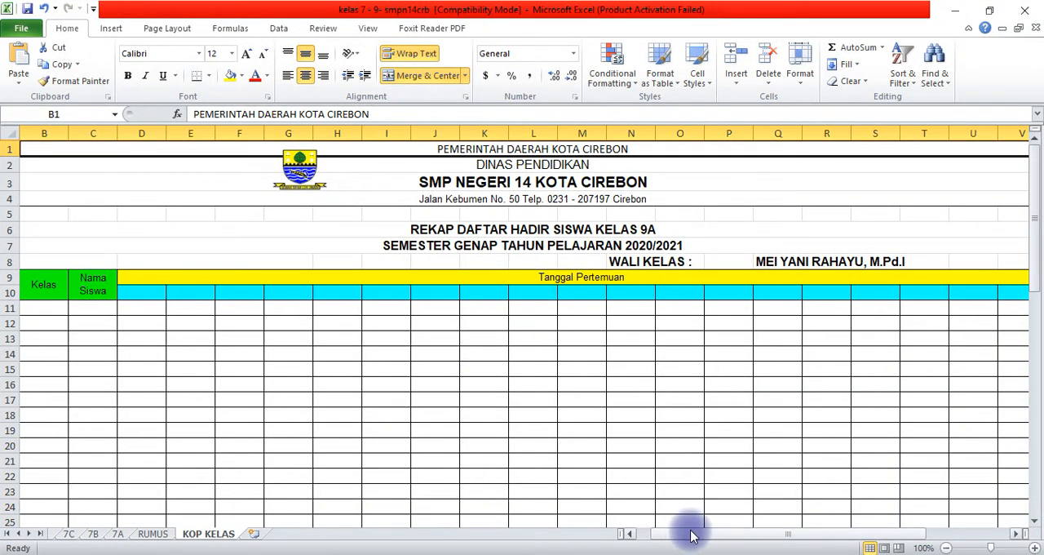
- Copy rows 1 to 55 of the KOP KELAS sheet, from the letterhead down to the signature block
drag(691, 535, 643, 535)
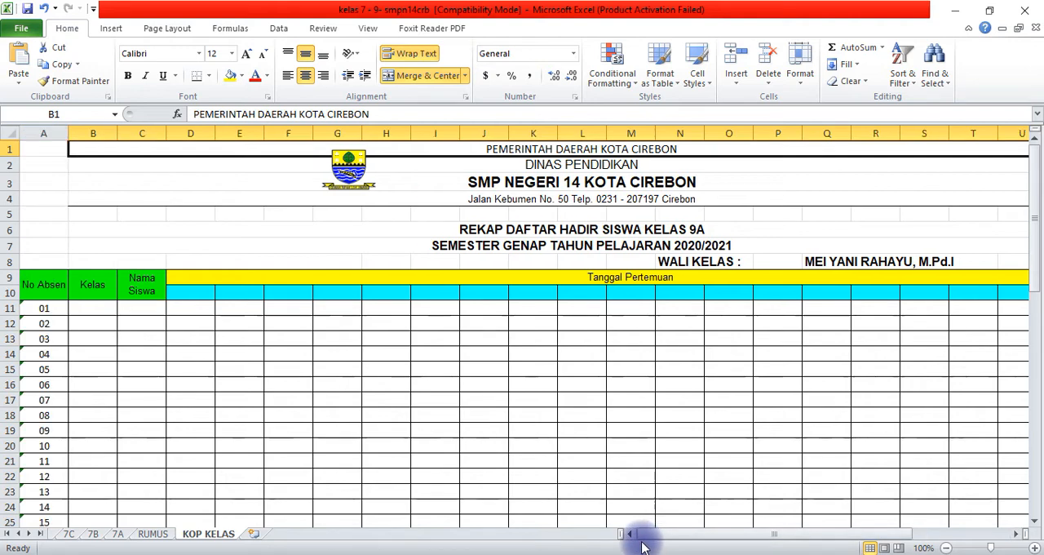
click(434, 418)
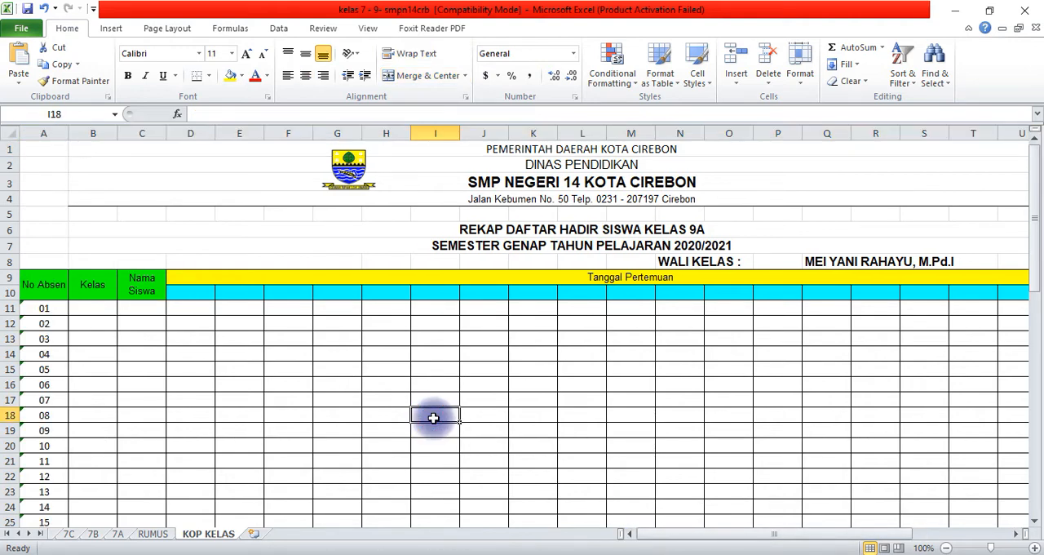
click(11, 149)
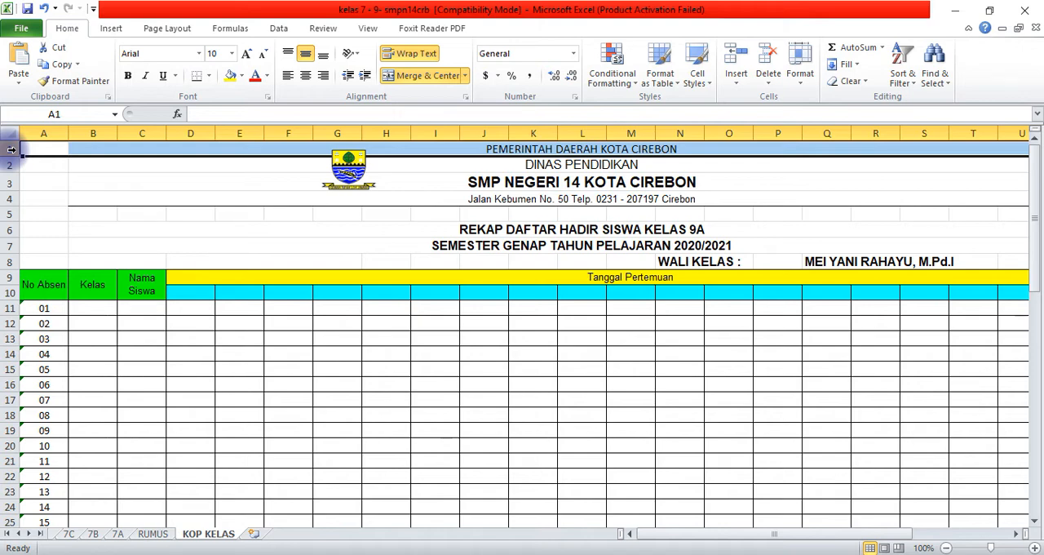
drag(12, 149, 9, 494)
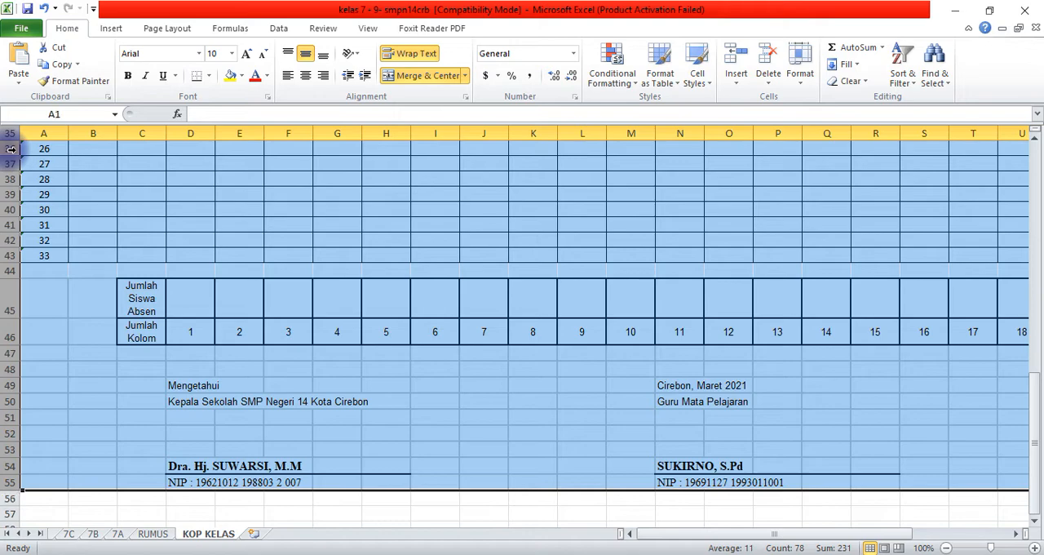
key(ctrl+c)
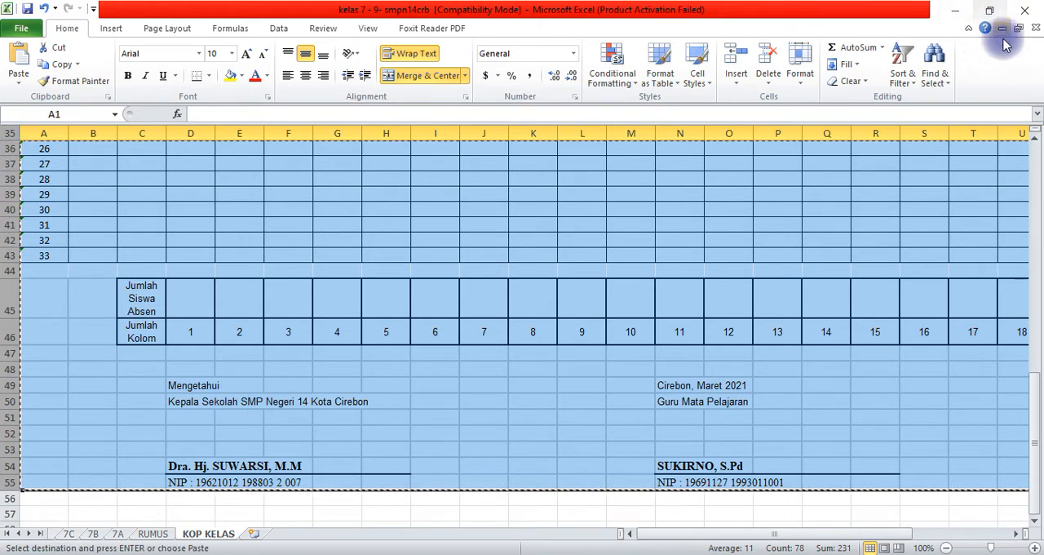
- Restore the Excel window's size, switch to Google Sheets and paste the copied rows into the REKAP 9A sheet starting at row 1
click(990, 10)
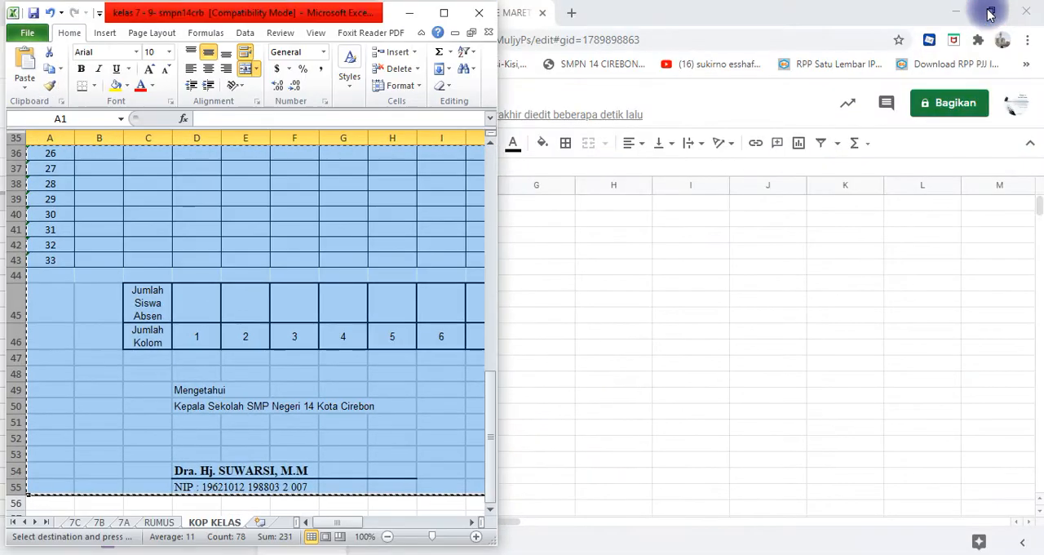
click(767, 300)
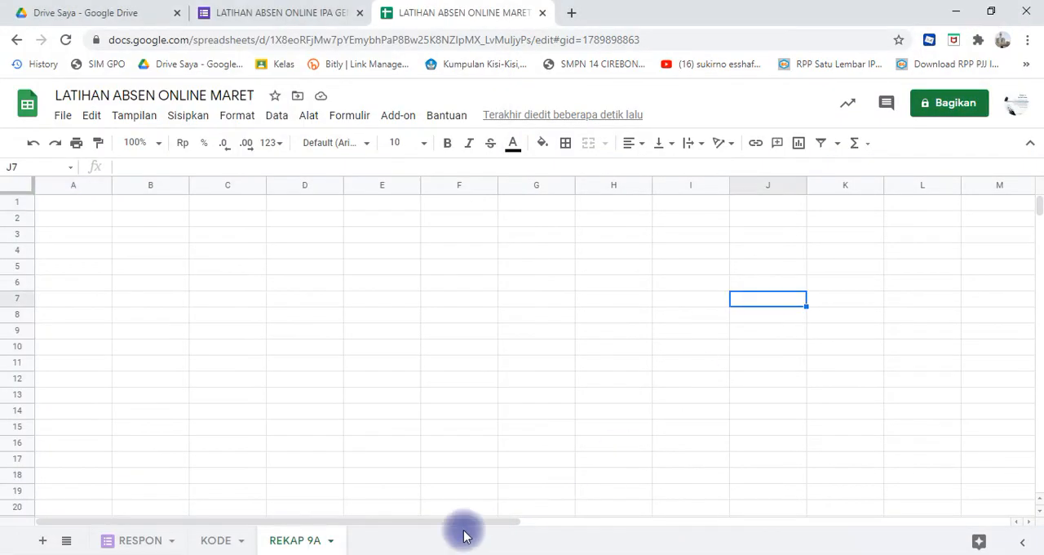
click(296, 542)
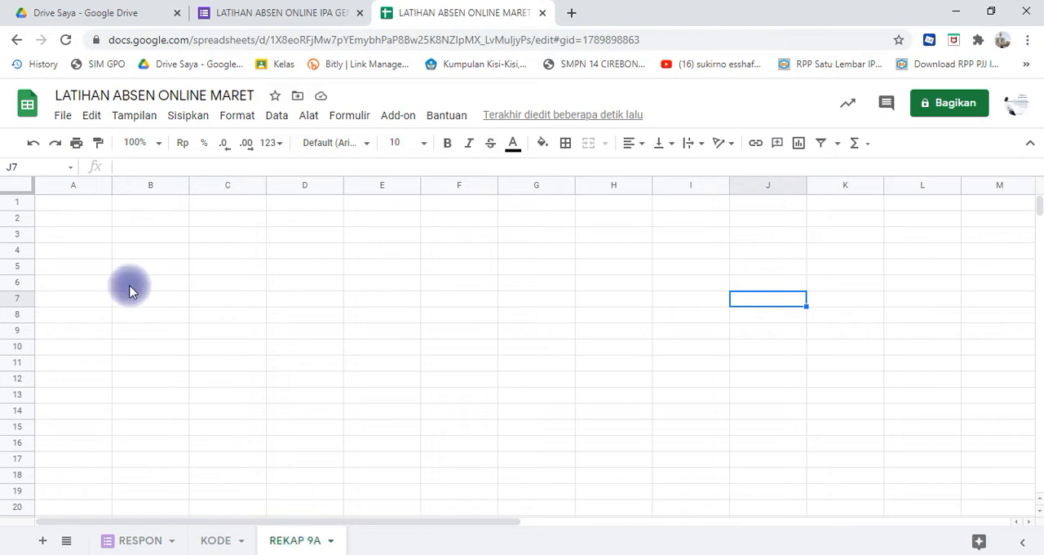
click(17, 202)
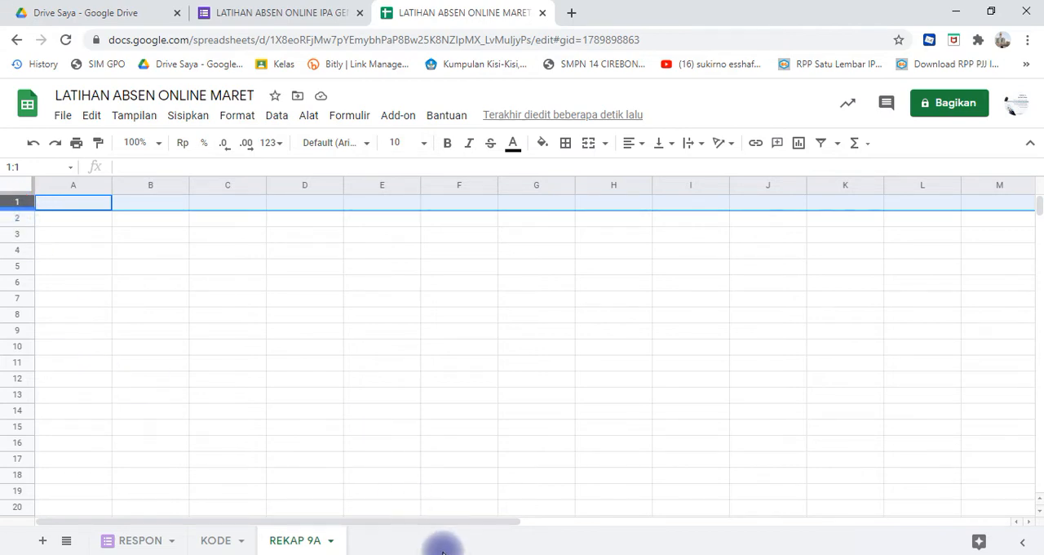
key(ctrl+v)
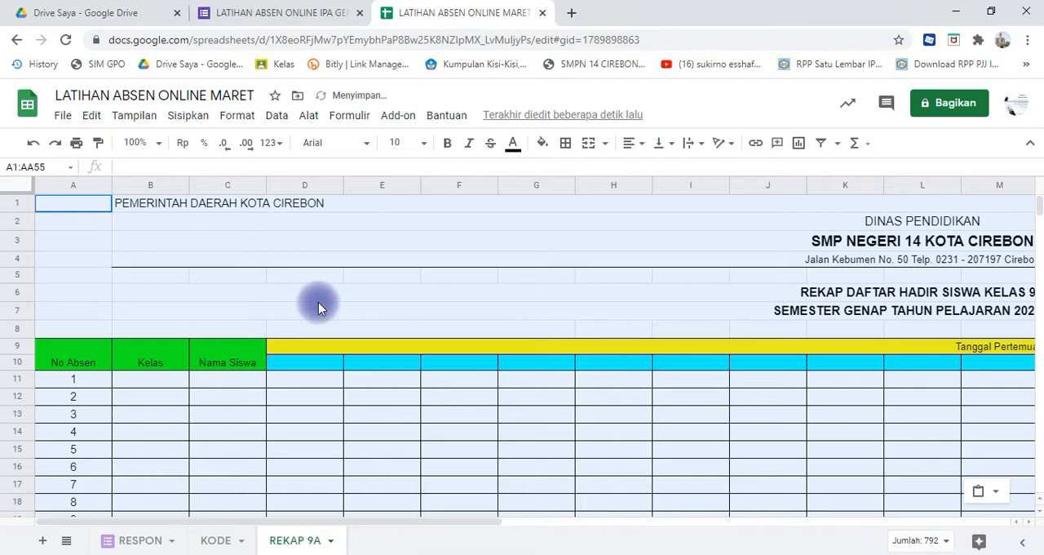
click(319, 299)
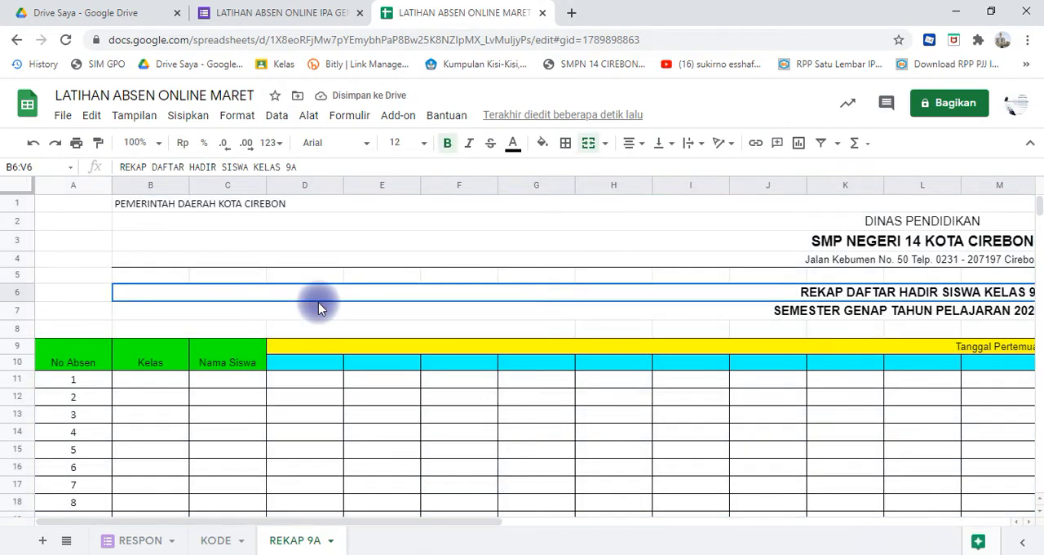
- Center the PEMERINTAH DAERAH KOTA CIREBON heading horizontally in the merged range B1:V1
click(162, 204)
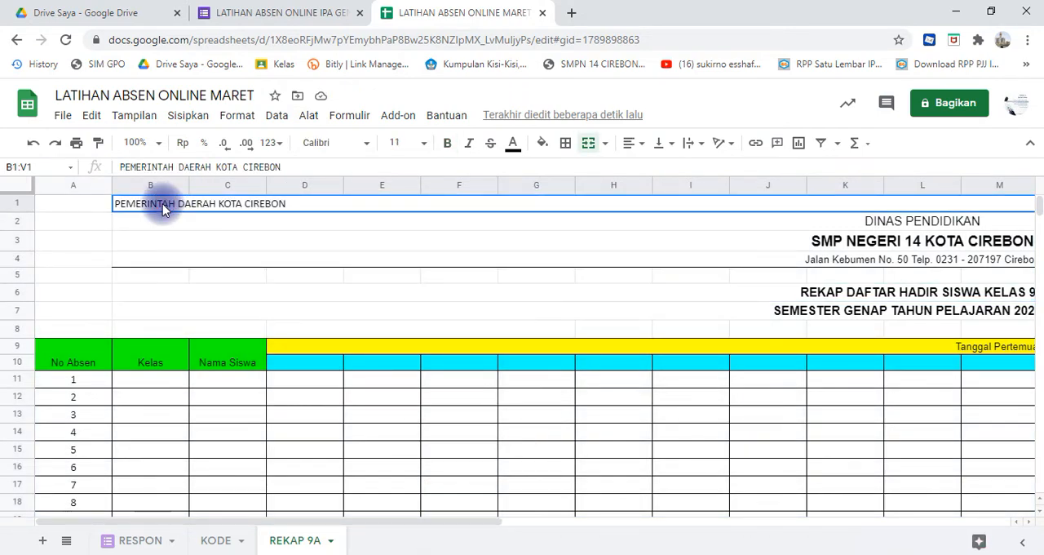
click(641, 149)
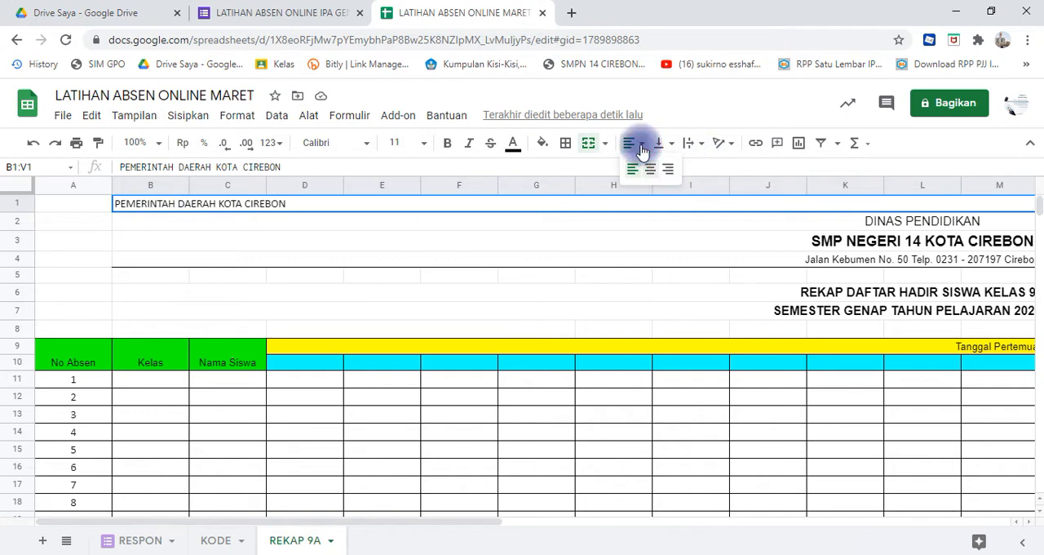
click(650, 169)
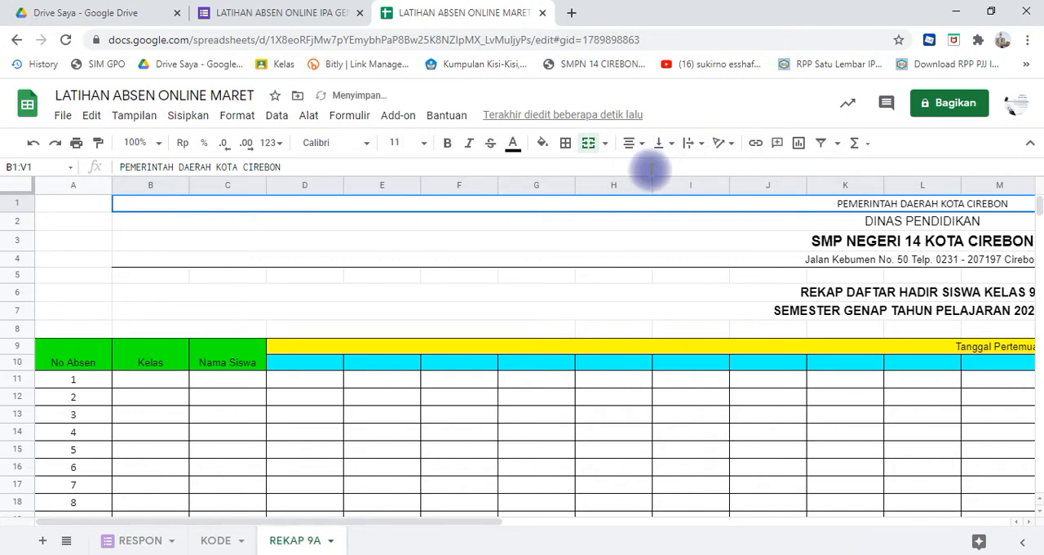
click(653, 259)
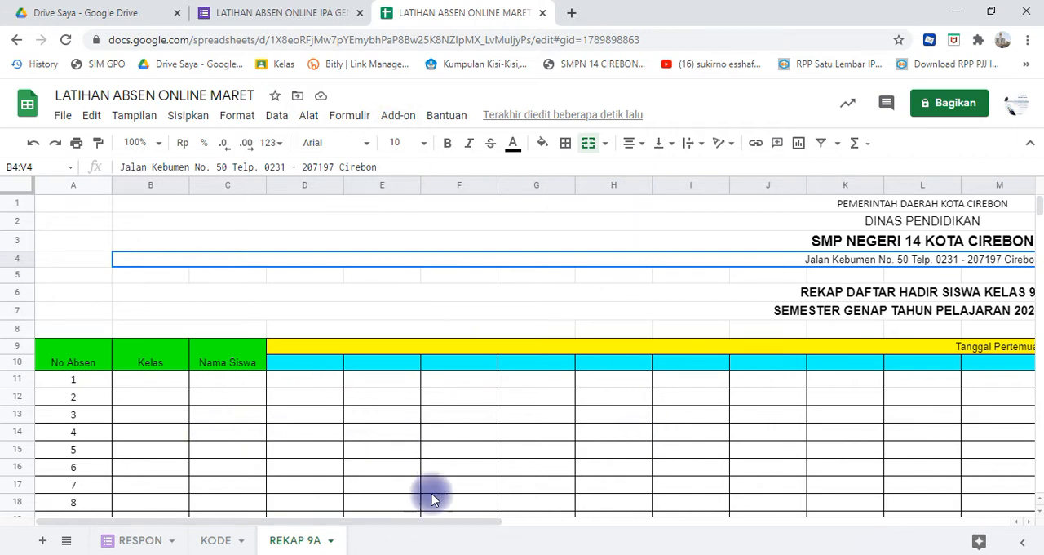
- Copy the letterhead logo from the KOP KELAS sheet in Excel and paste it into the REKAP 9A sheet in Google Sheets
click(472, 554)
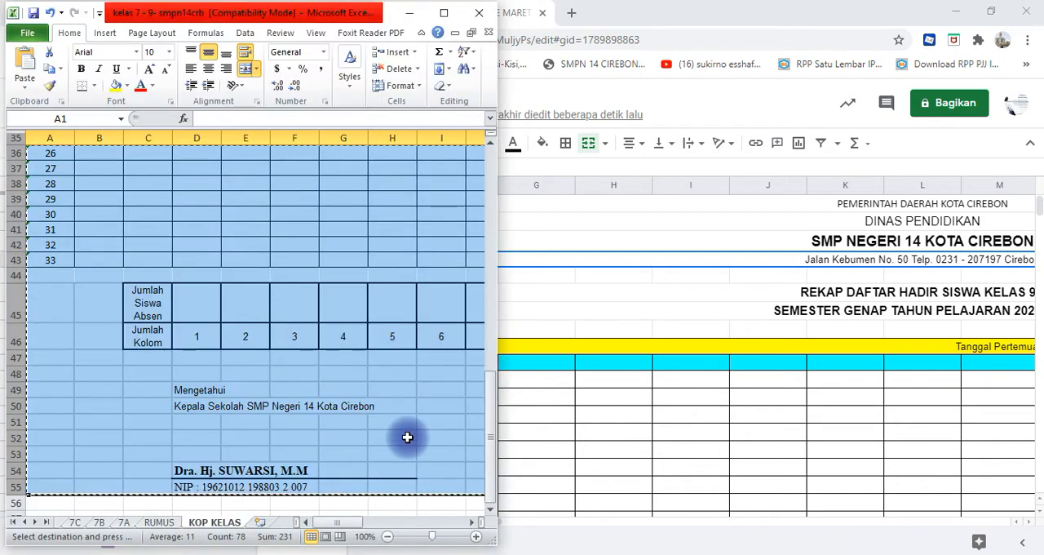
scroll(407, 437, up, 12)
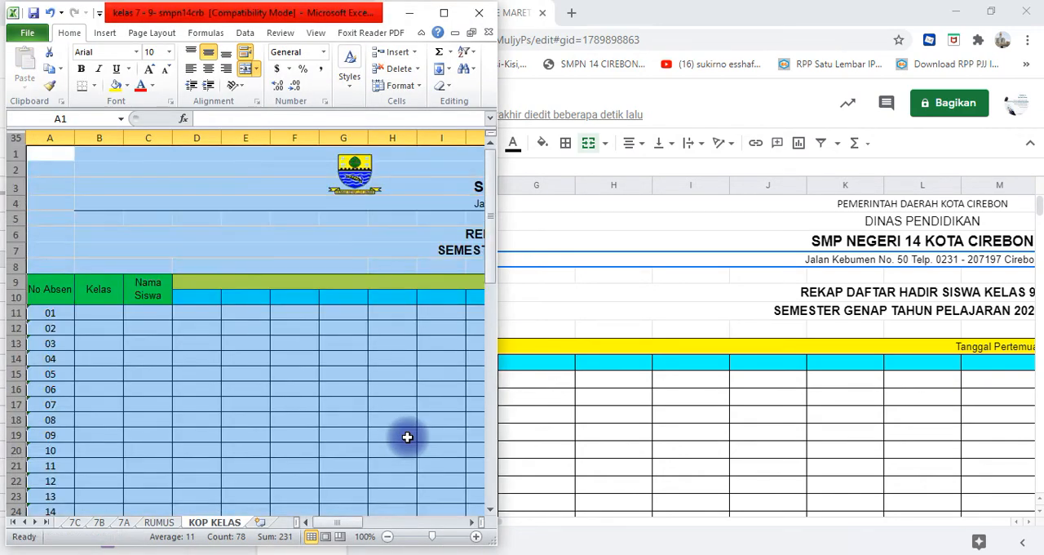
click(359, 196)
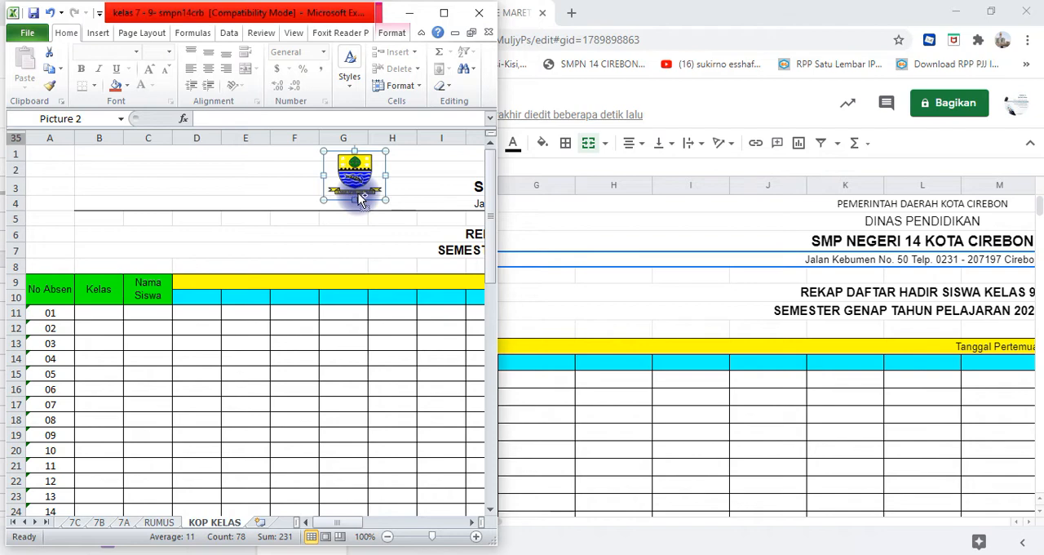
key(ctrl+c)
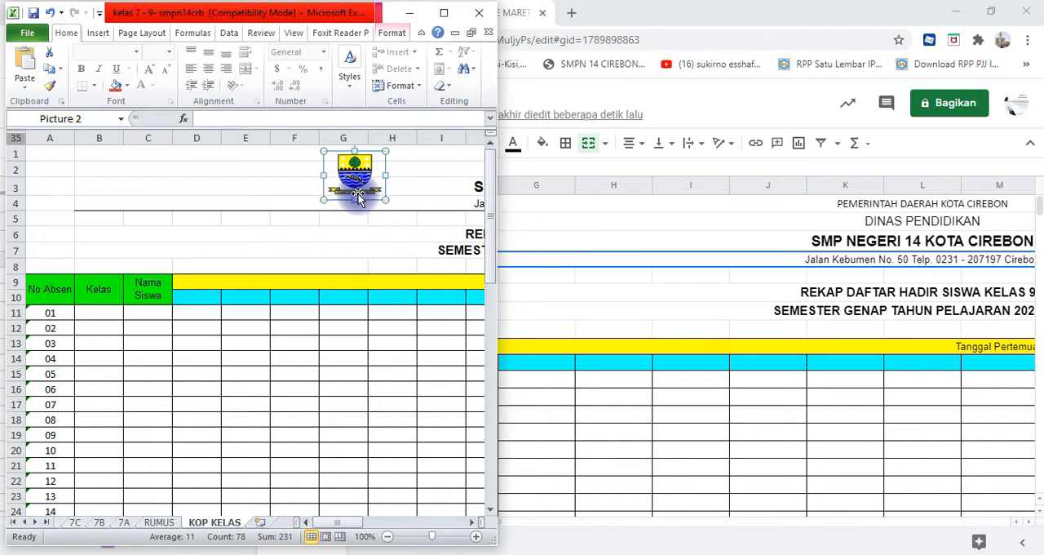
click(610, 229)
click(610, 229)
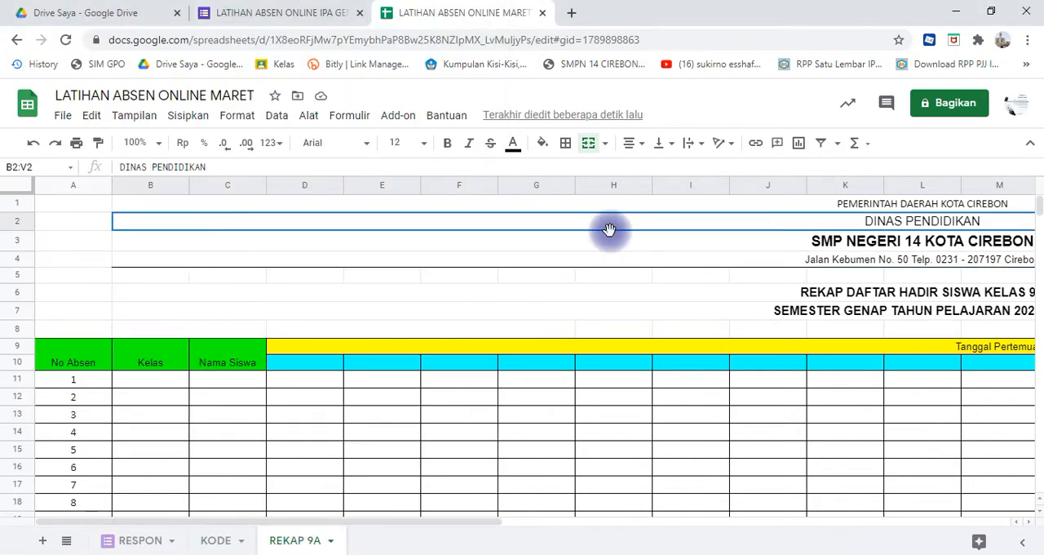
key(ctrl+v)
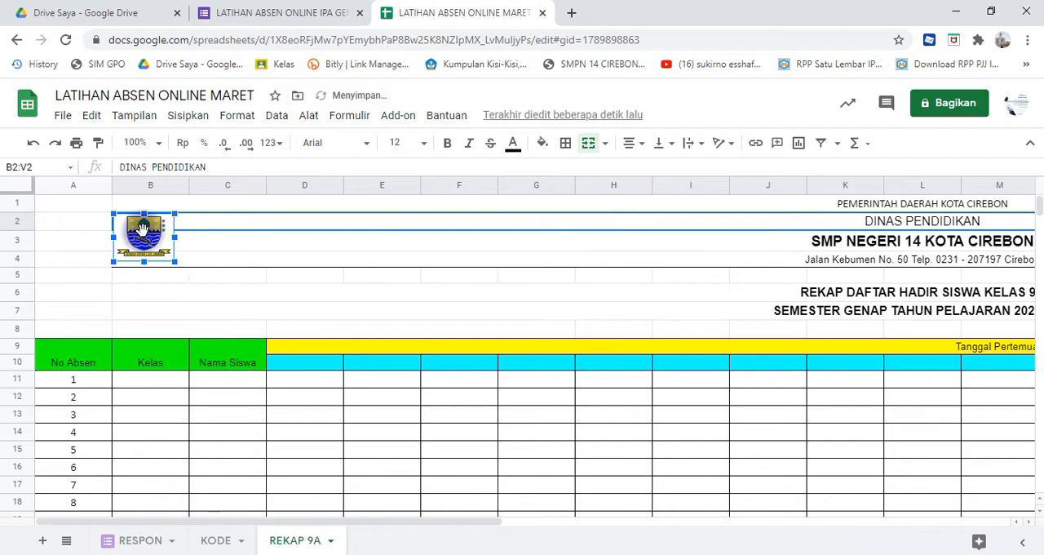
- Move the pasted logo across the letterhead to the boundary of columns F and G, within rows 1 to 4
drag(147, 233, 162, 214)
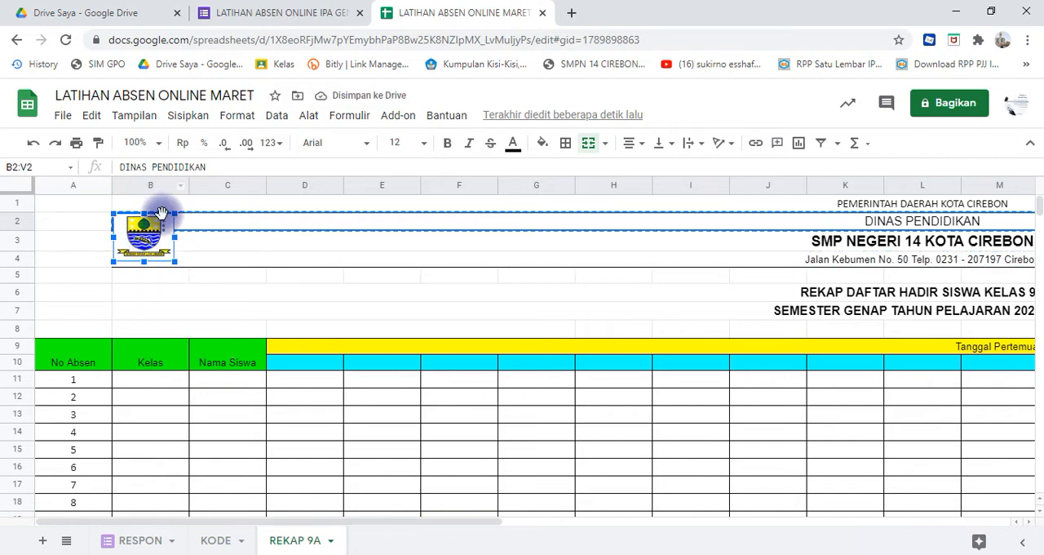
click(190, 337)
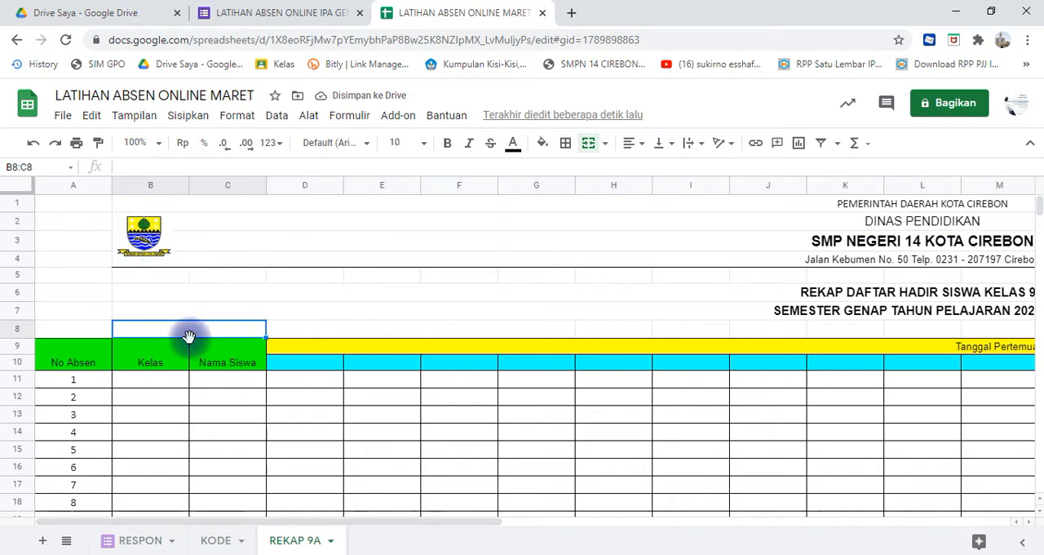
click(157, 251)
drag(150, 239, 494, 232)
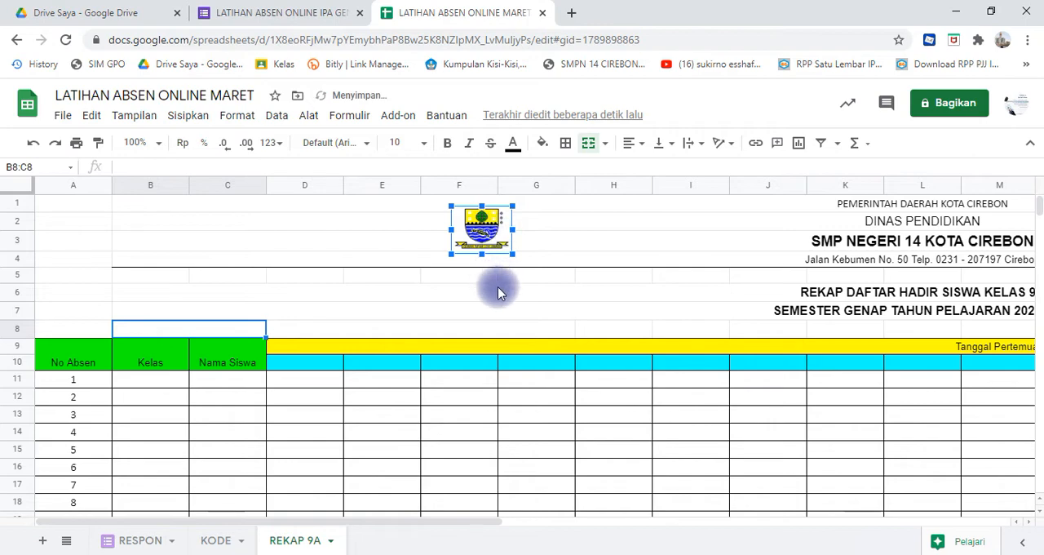
click(496, 296)
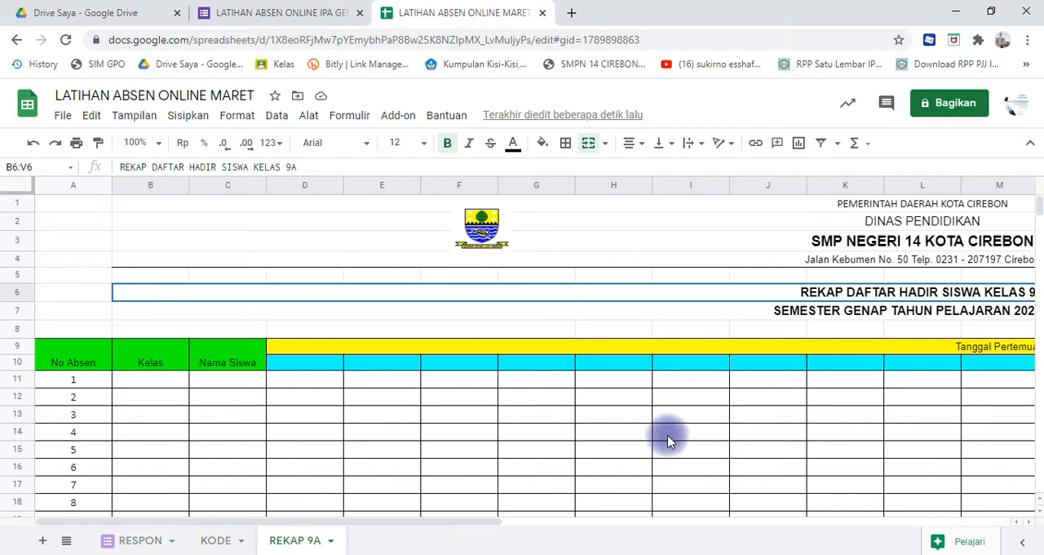
click(318, 361)
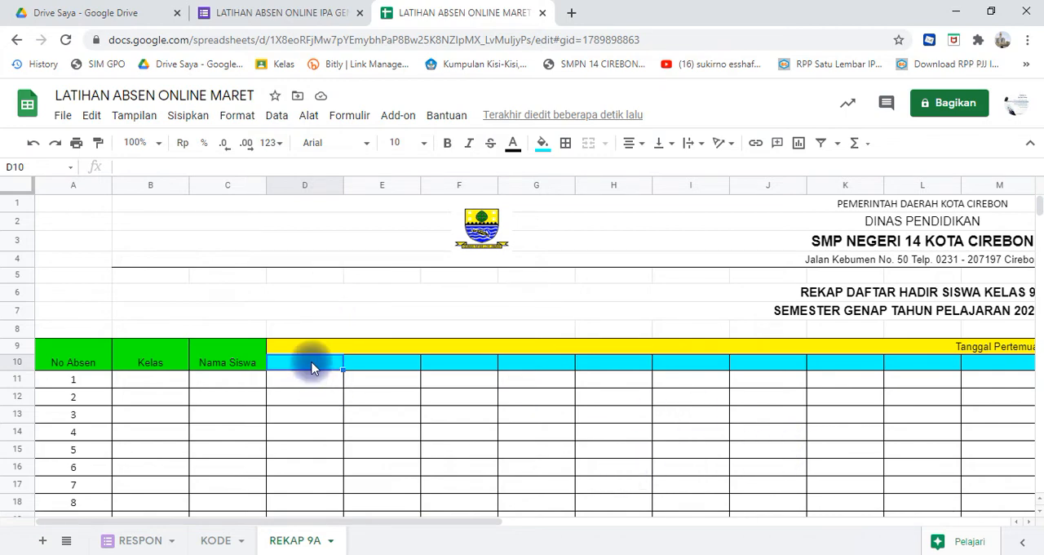
click(308, 187)
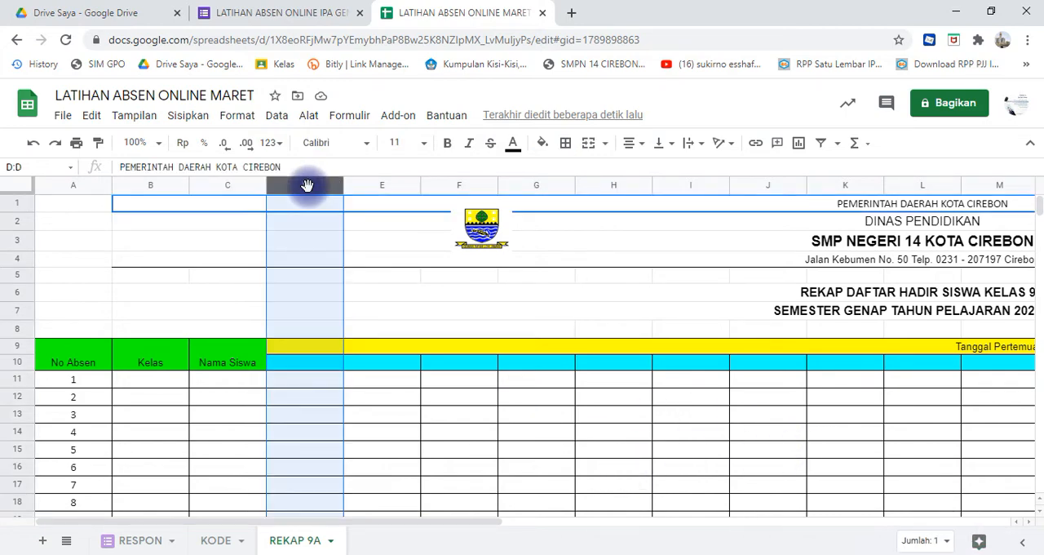
click(306, 281)
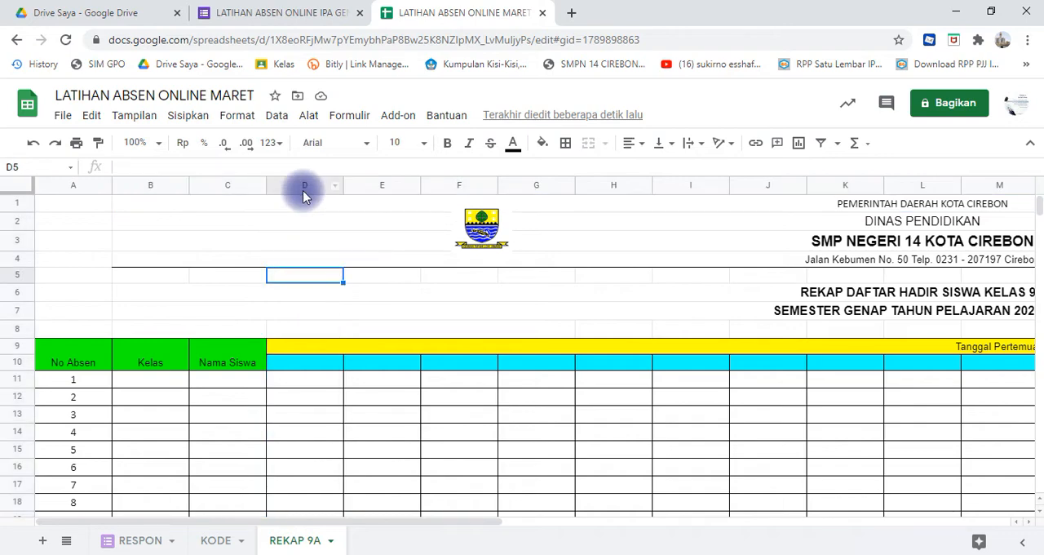
- Set the width of columns D to V in the REKAP 9A sheet to 40 pixels
click(302, 190)
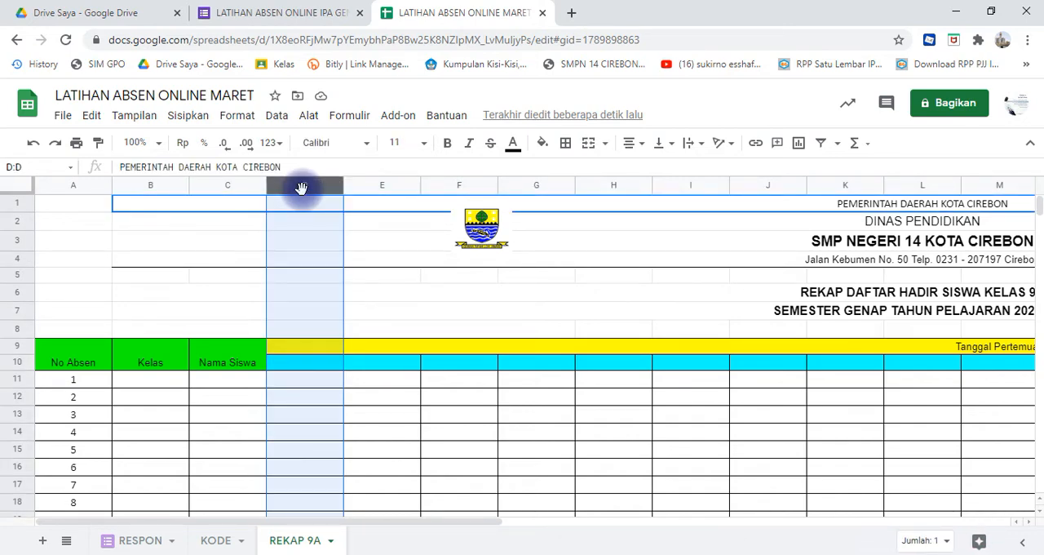
key(shift+Right)
key(shift+Right)
key(shift+Right)
key(shift+Right)
key(shift+Right)
key(shift+Right)
key(shift+Right)
key(shift+Right)
key(shift+Right)
key(shift+Right)
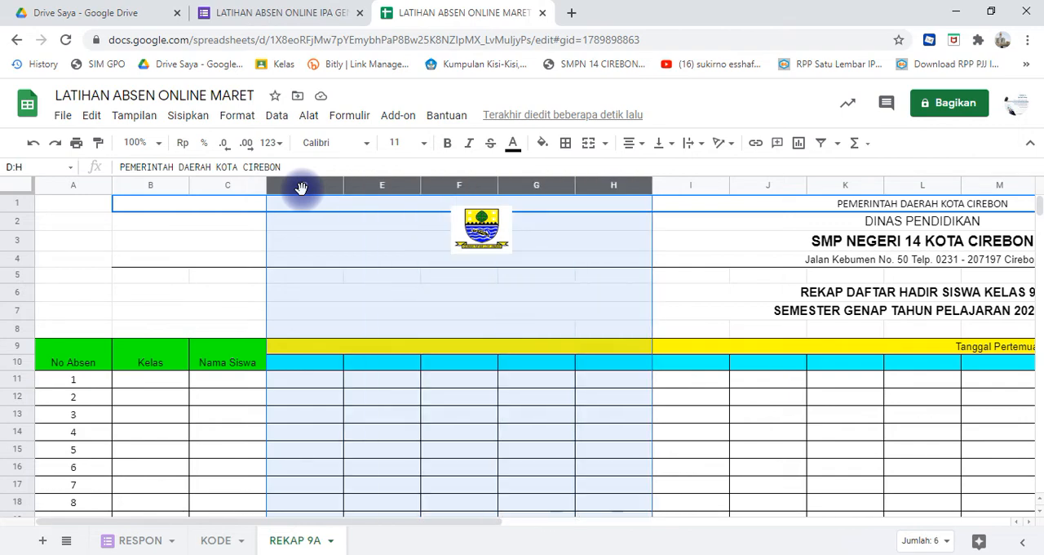
key(shift+Right)
key(shift+Right)
key(shift+Right)
key(shift+Right)
key(shift+Right)
key(shift+Right)
key(shift+Right)
key(shift+Right)
key(shift+Right)
key(shift+Right)
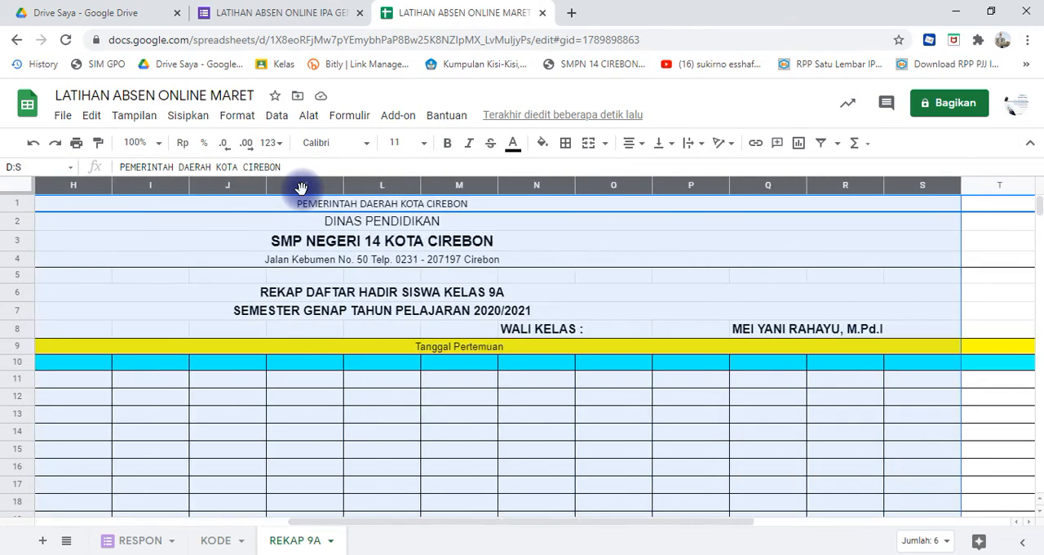
key(shift+Left)
key(shift+Left)
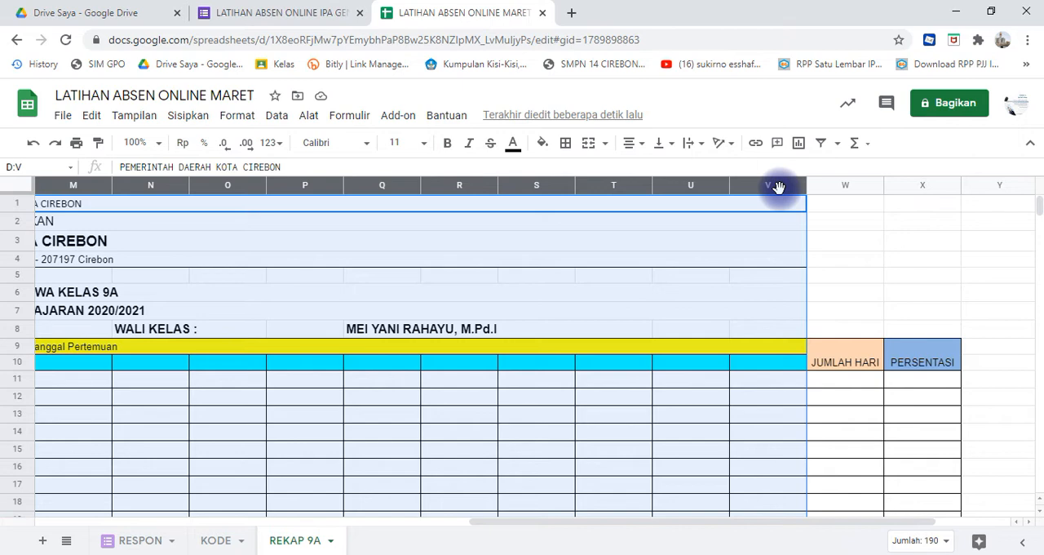
right_click(779, 188)
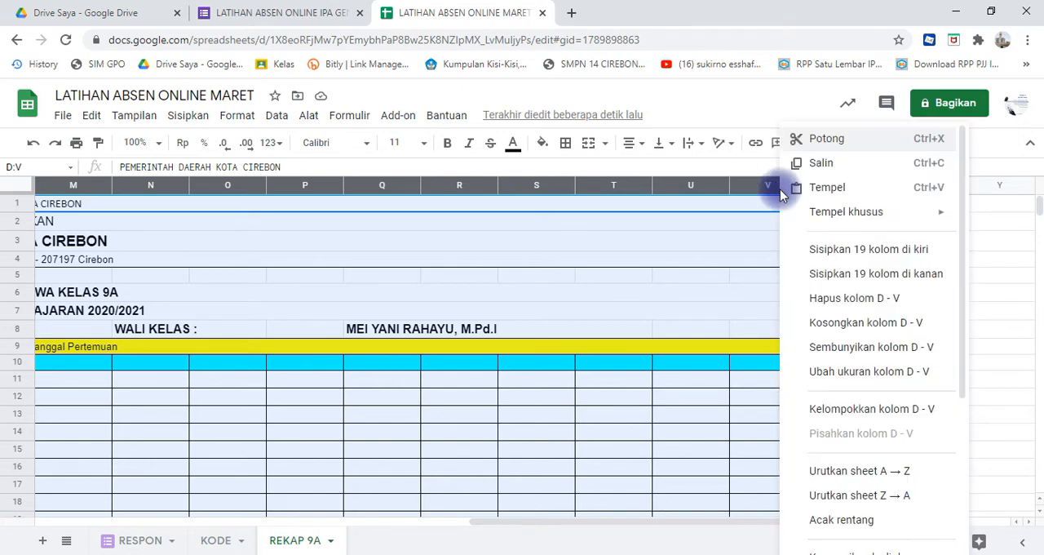
click(831, 375)
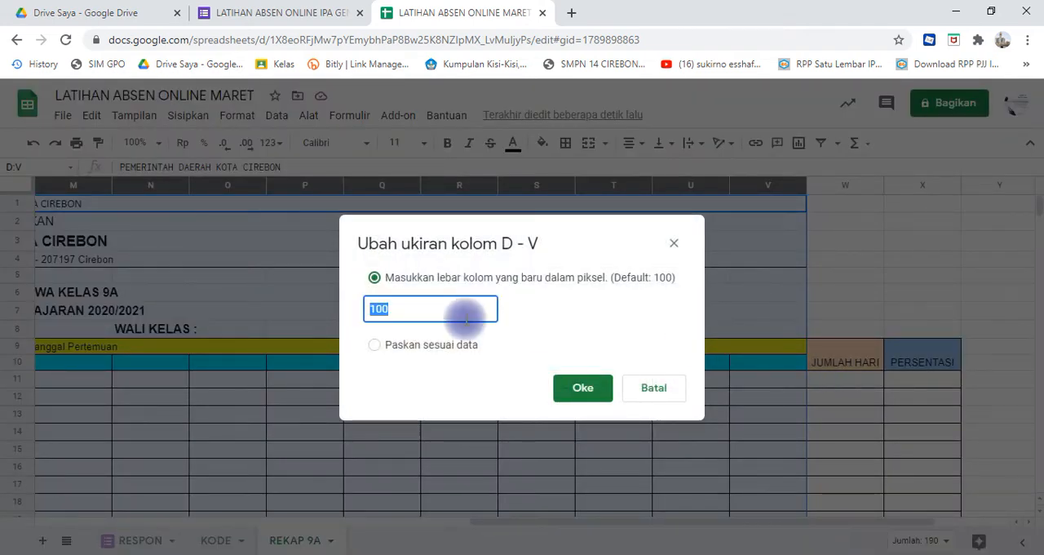
text(40)
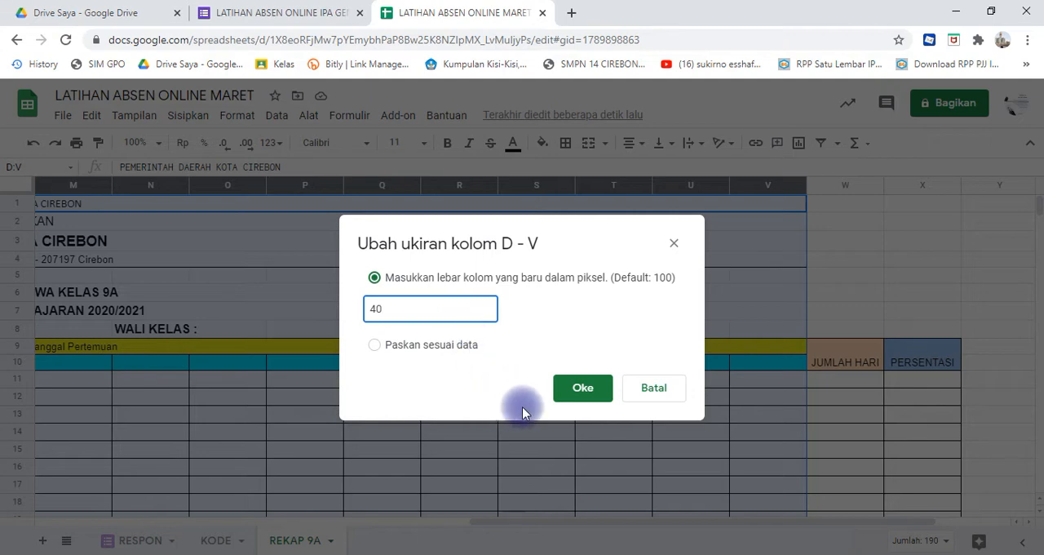
click(570, 395)
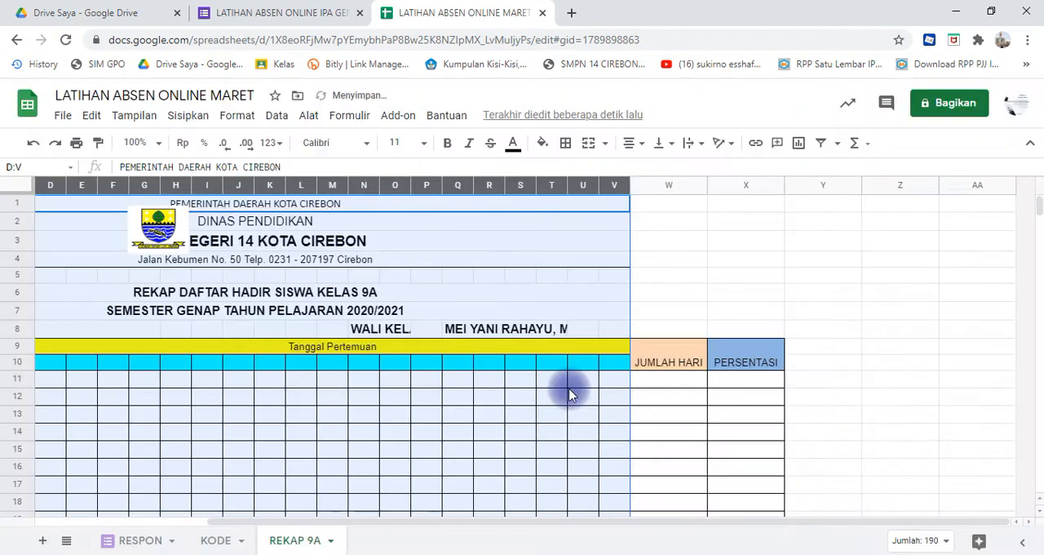
click(683, 397)
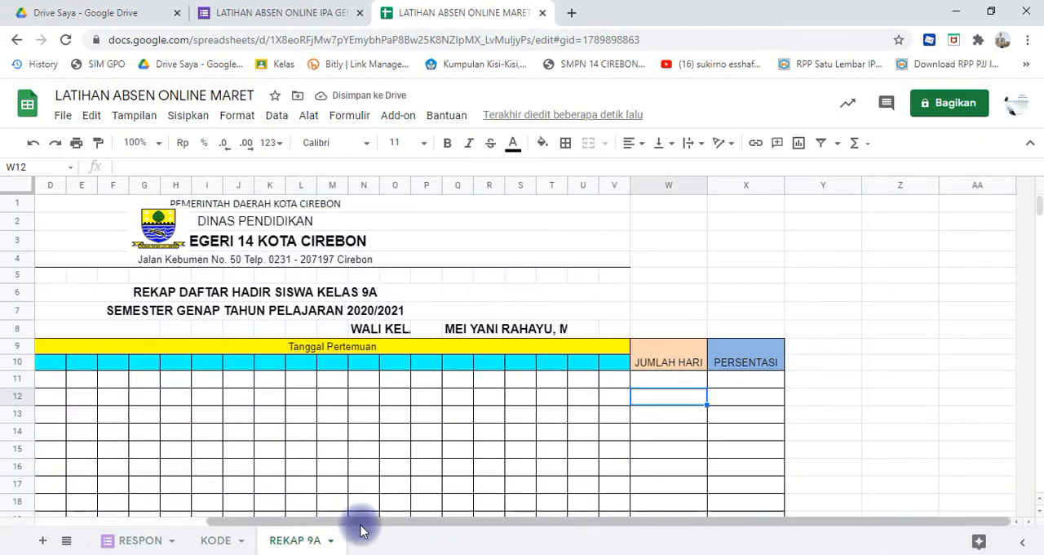
drag(373, 522, 171, 529)
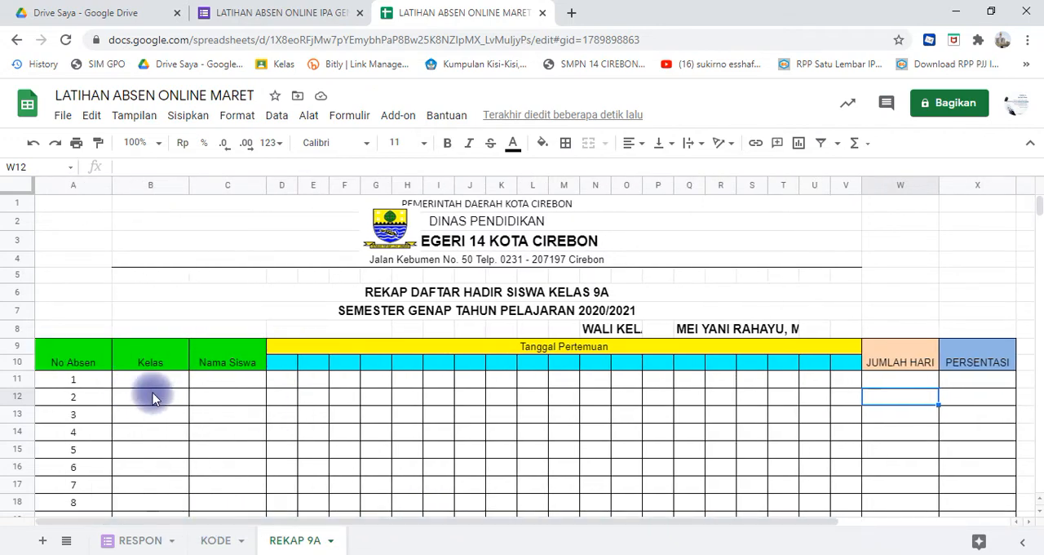
- Enter the first two No Absen values as text, '01 in A11 and '02 in A12
click(94, 384)
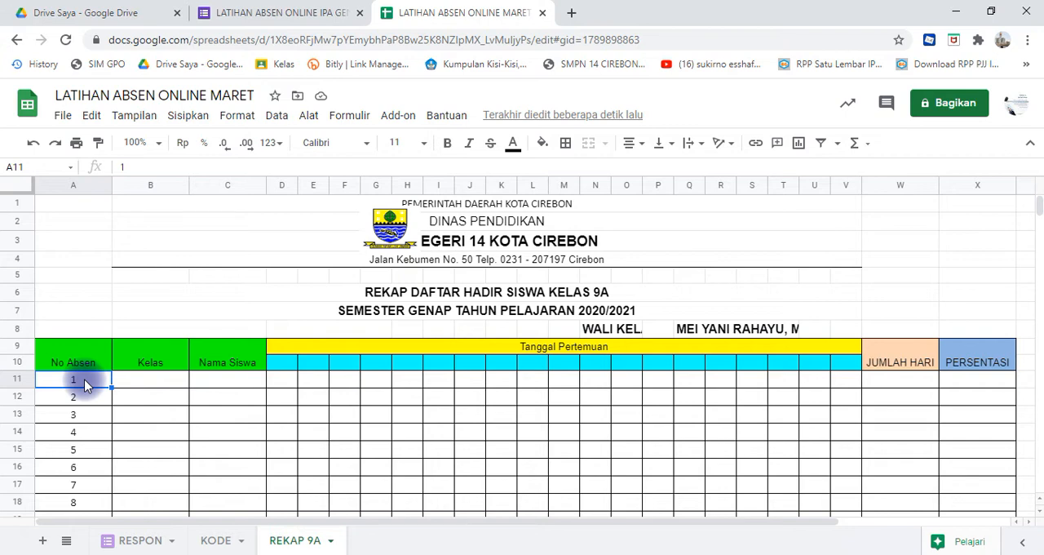
text('01)
key(Return)
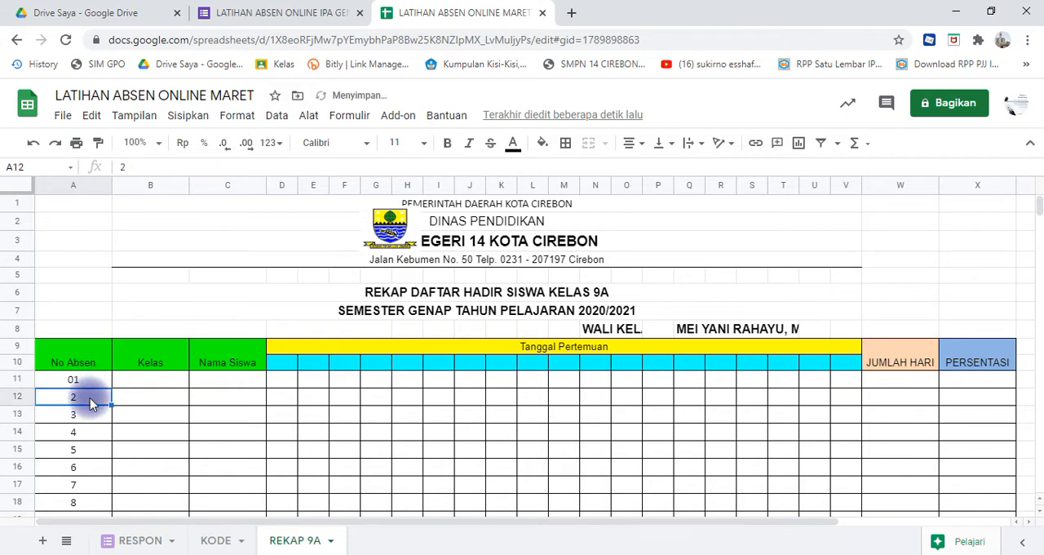
text(')
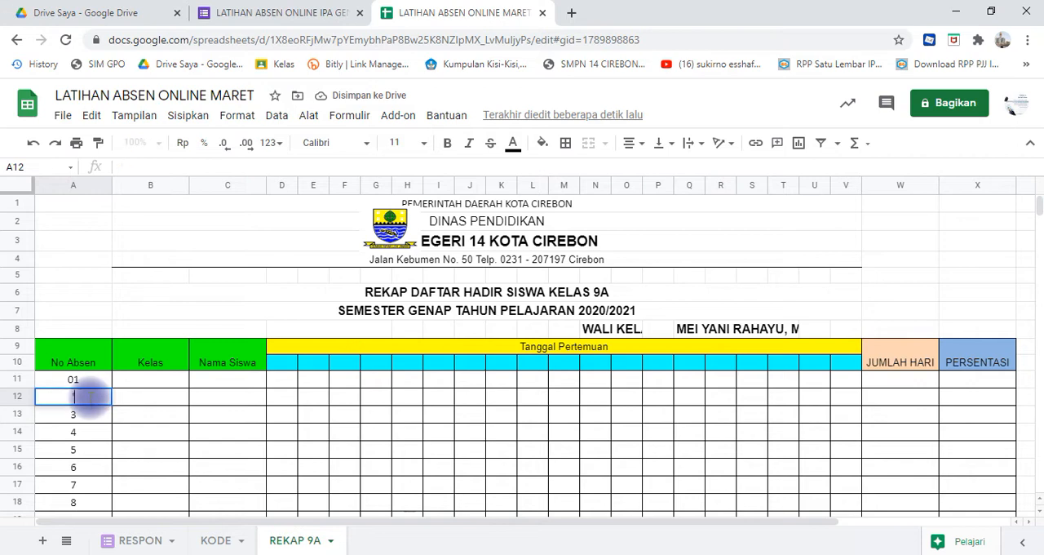
text(0)
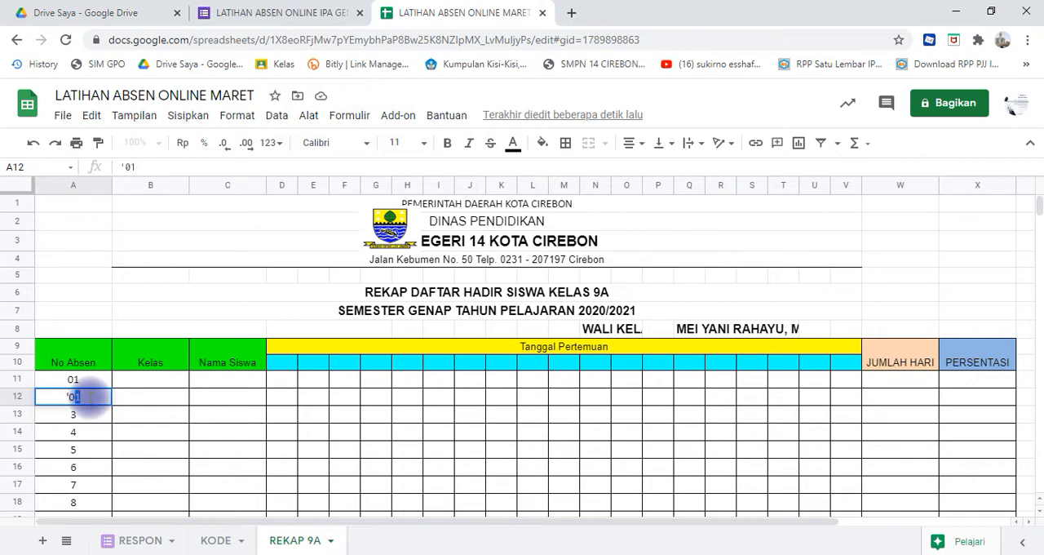
text(2)
key(Return)
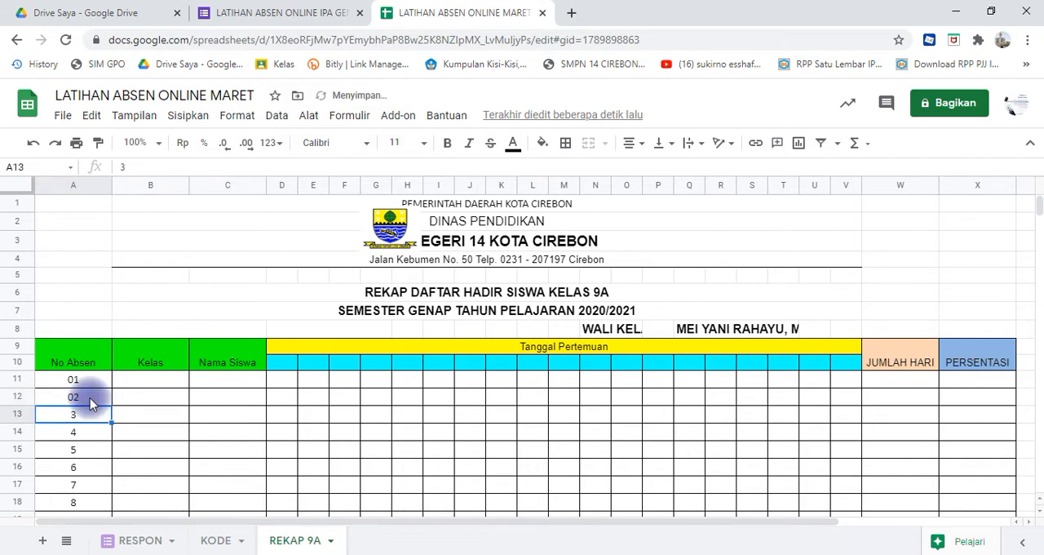
- Extend the two-digit No Absen series from A11:A12 down to A43, ending at 33
click(98, 383)
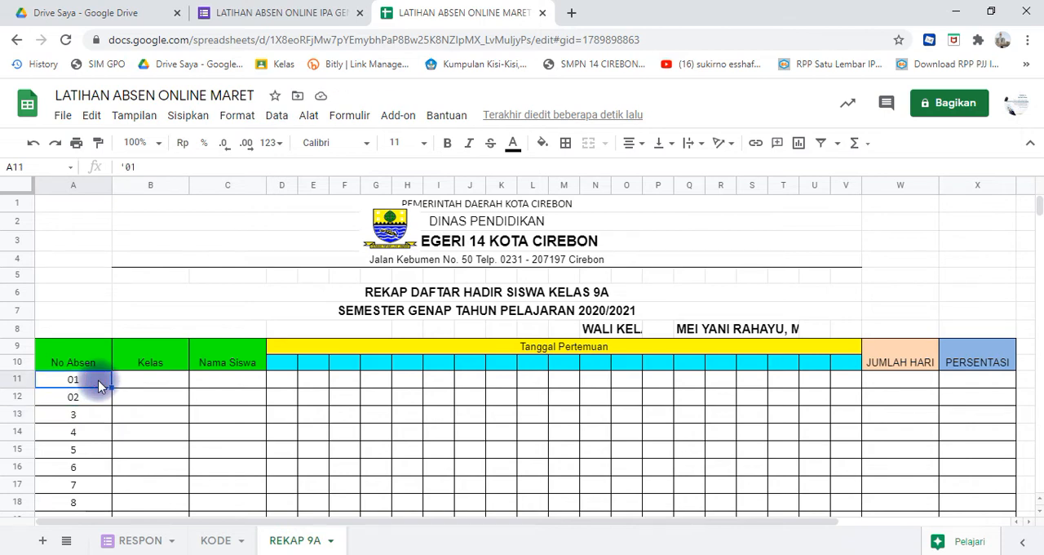
key(shift+Down)
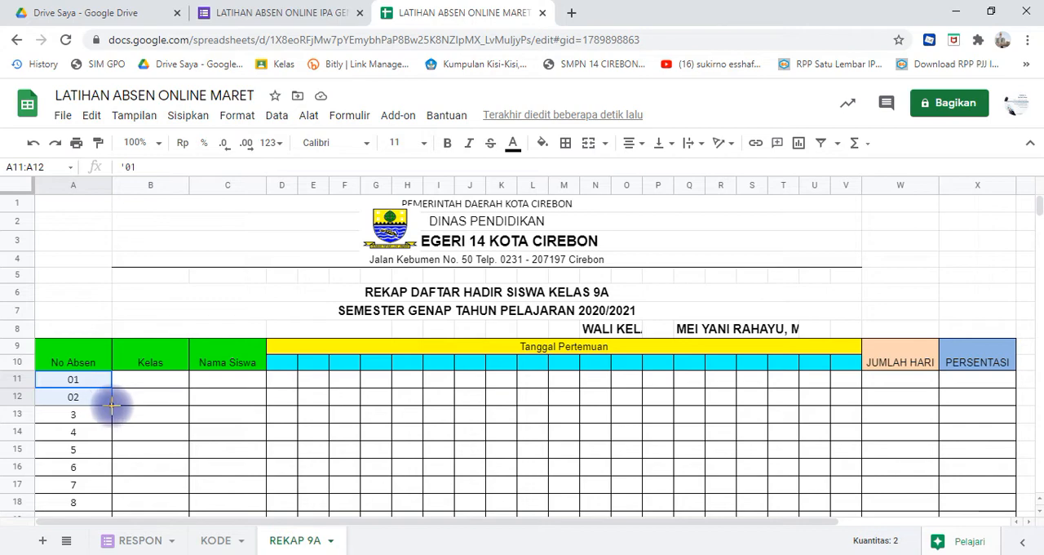
mouse_move(111, 414)
mouse_down()
mouse_move(117, 536)
mouse_move(109, 433)
mouse_up()
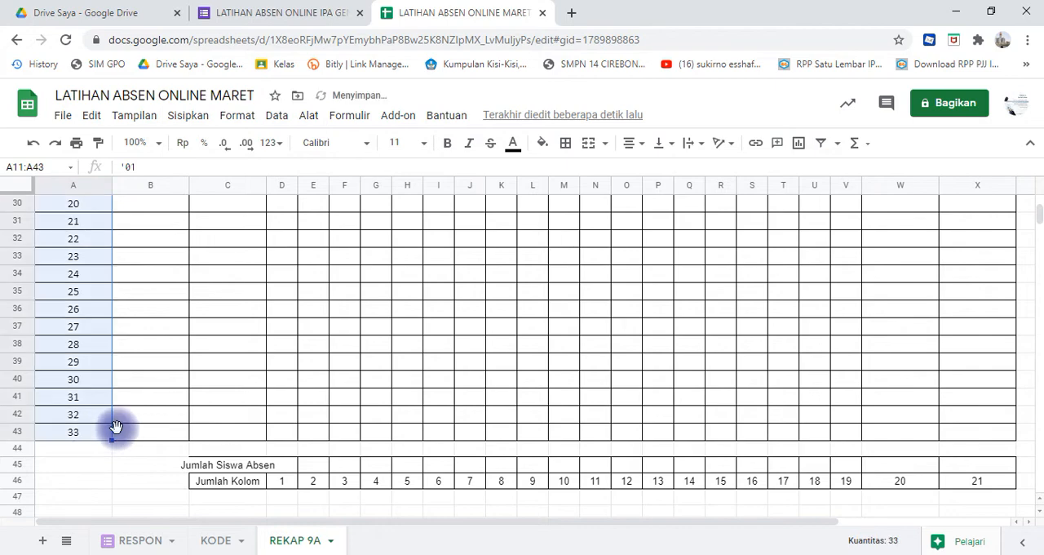
click(139, 421)
key(Up)
key(Up)
key(Up)
key(Up)
key(Up)
key(Up)
key(Up)
key(Up)
key(Up)
key(Up)
key(Up)
key(Up)
key(Up)
key(Up)
key(Up)
key(Up)
key(Up)
key(Up)
key(Up)
key(Up)
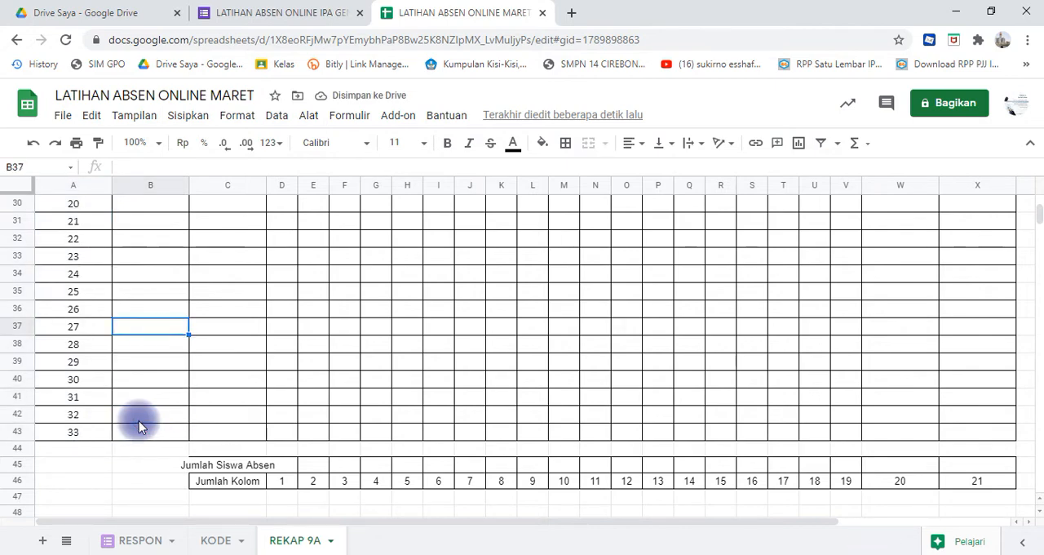
key(Up)
key(Up)
key(Up)
key(Up)
key(Up)
key(Up)
key(Up)
key(Up)
key(Up)
key(Up)
key(Up)
key(Up)
key(Up)
key(Up)
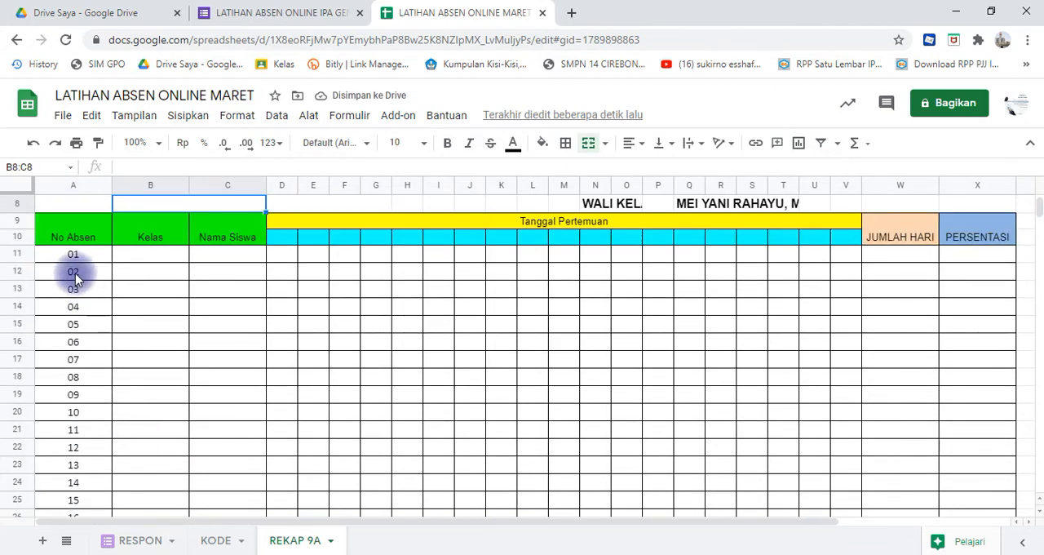
click(72, 259)
click(117, 261)
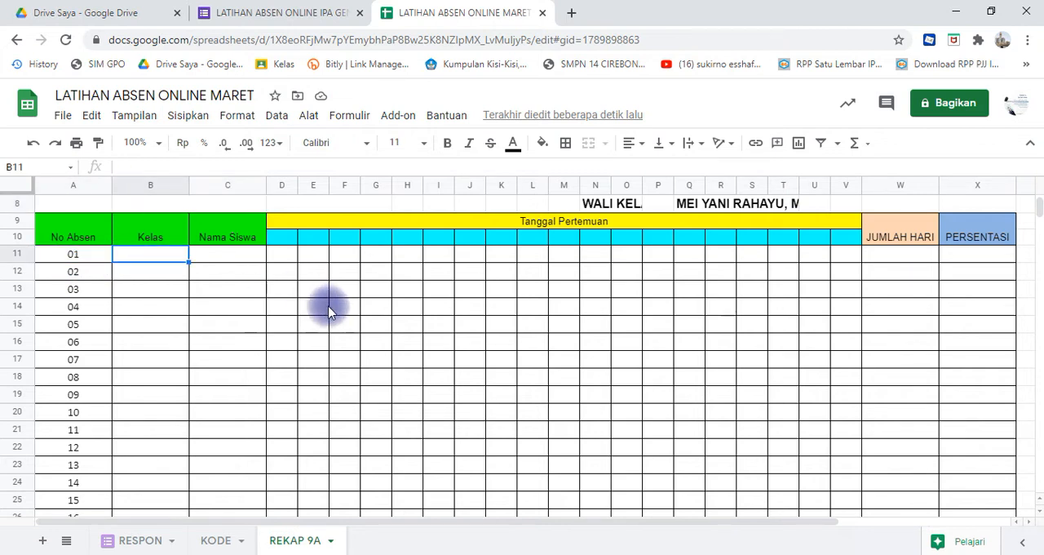
click(340, 300)
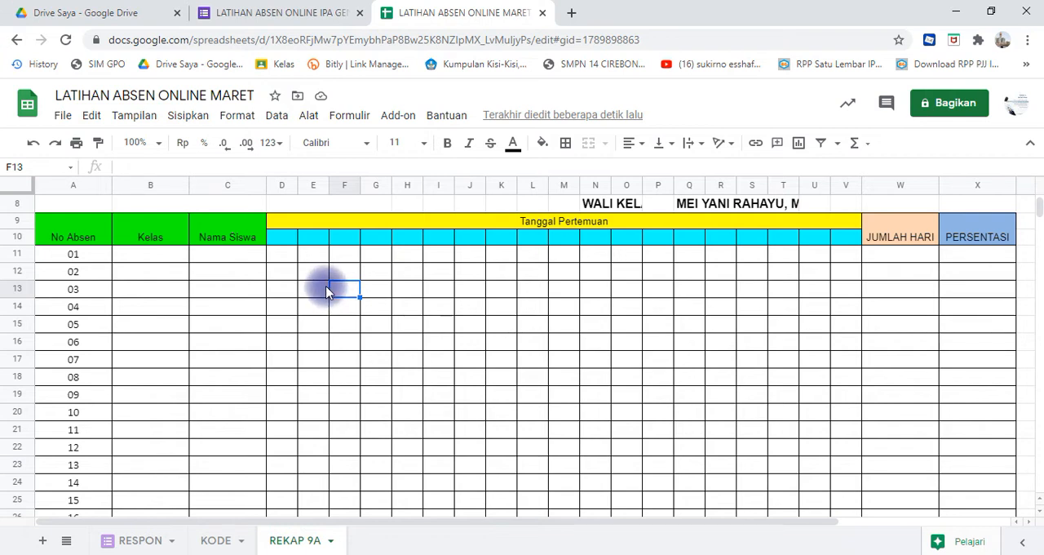
click(286, 245)
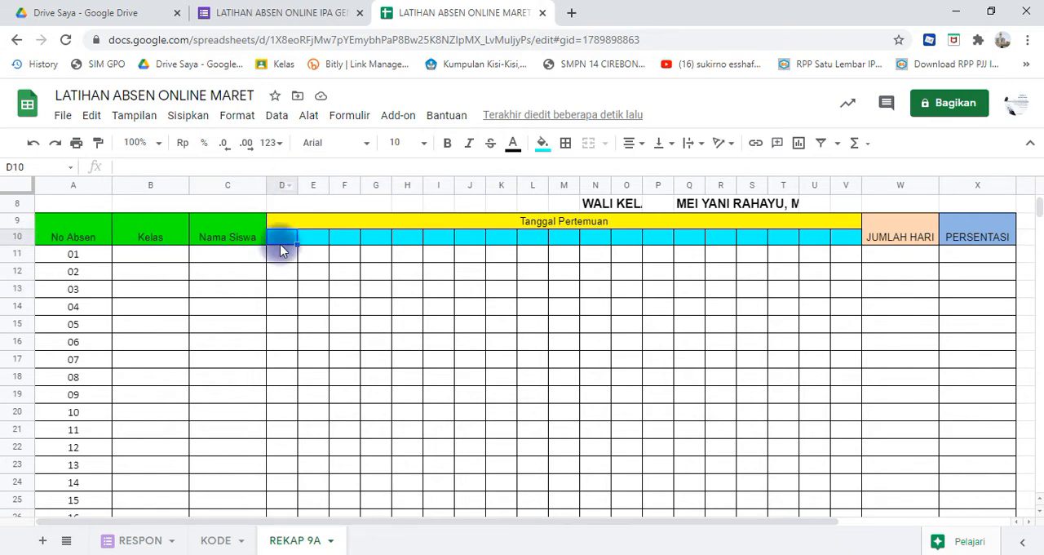
key(Up)
key(Up)
key(Up)
key(Up)
key(Up)
key(Up)
key(Up)
key(Up)
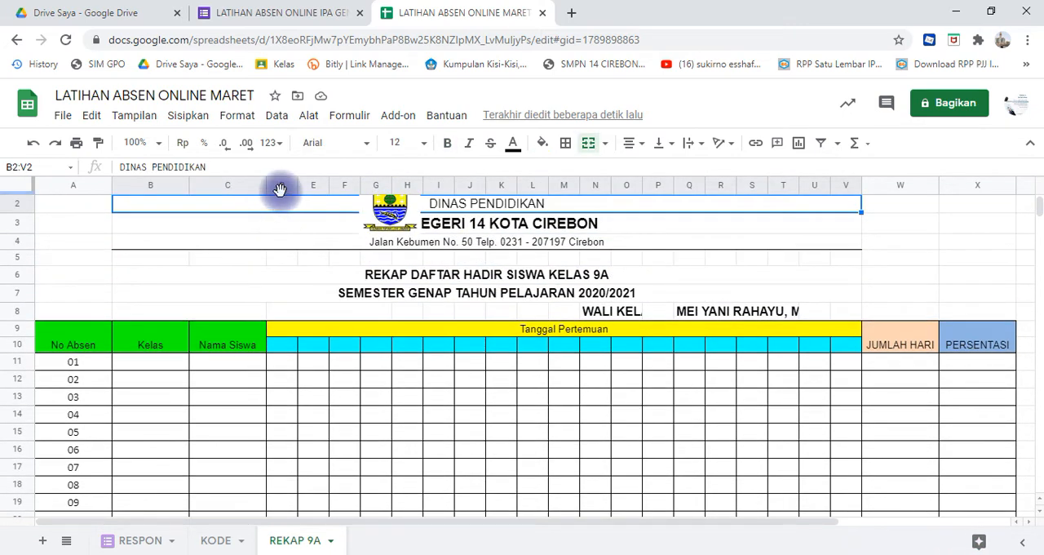
- Enter the date 01/03/2021 in D10, the first cell under Tanggal Pertemuan
click(286, 346)
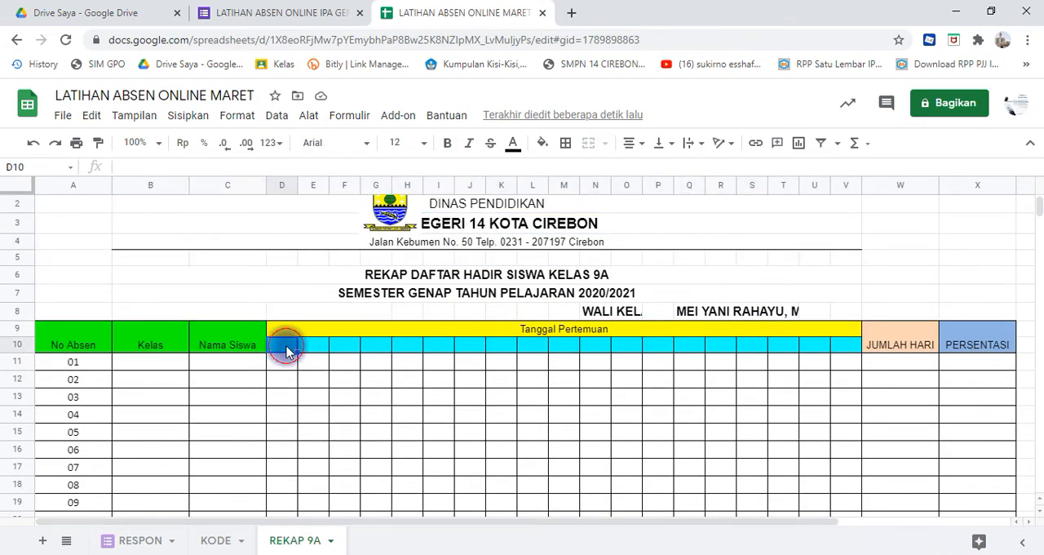
click(276, 165)
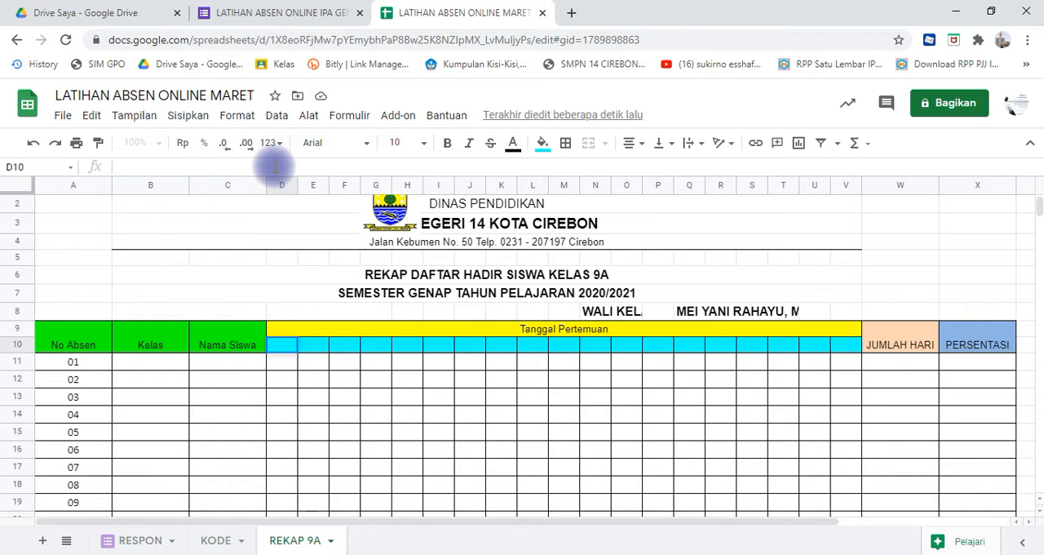
text(01/03/2021)
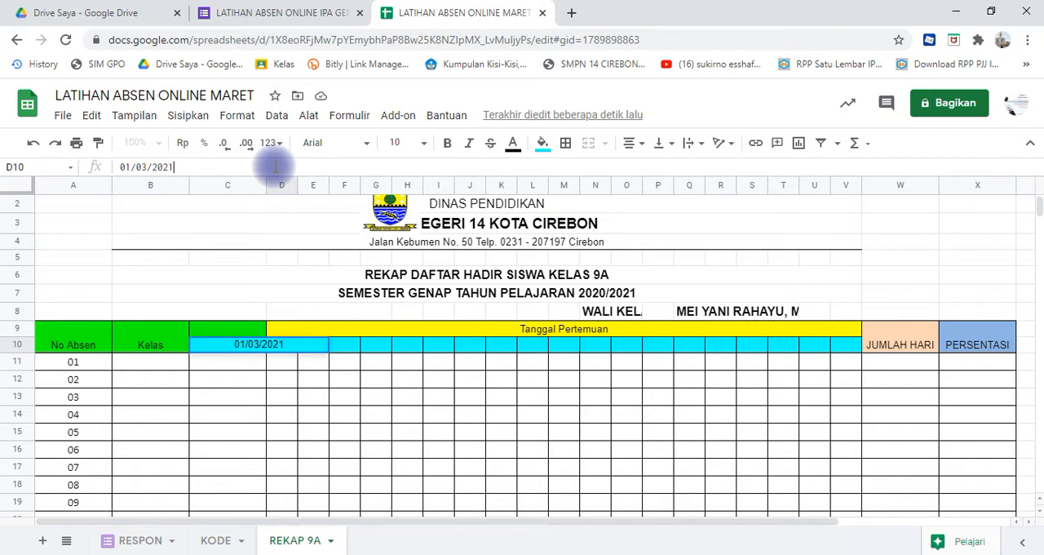
key(Return)
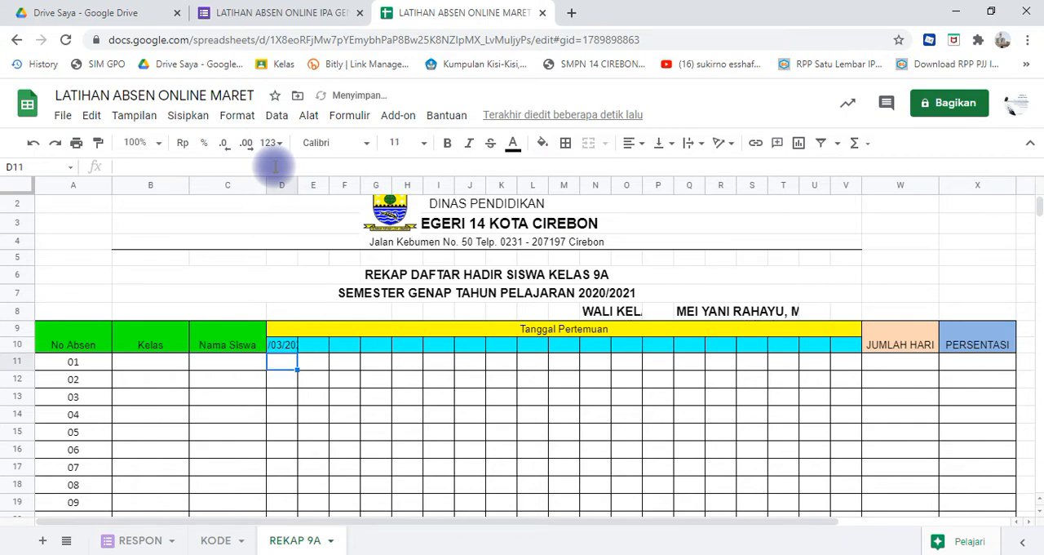
- Apply the dd/MM number format to the meeting date in D10 and select D11 beneath it
click(285, 345)
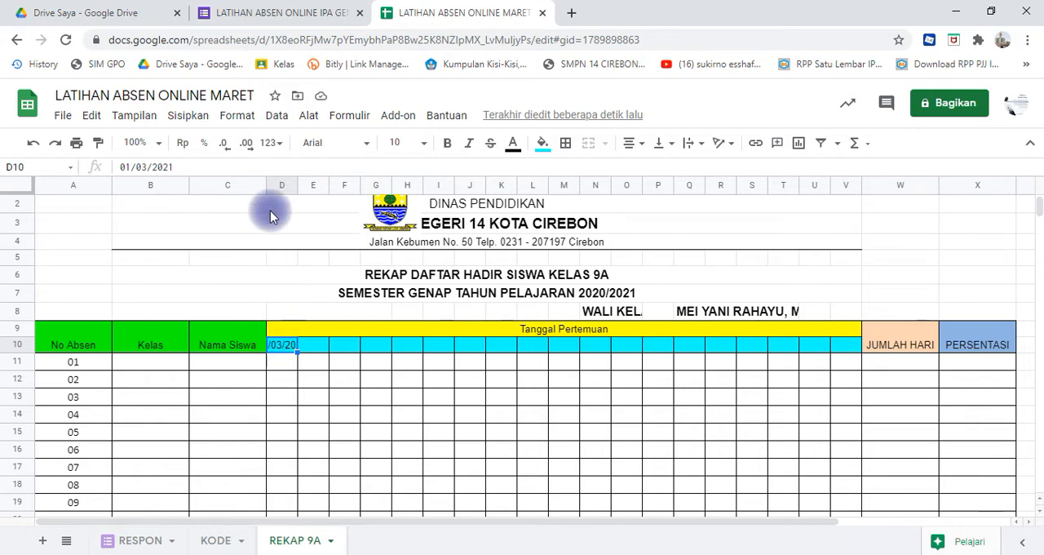
click(239, 116)
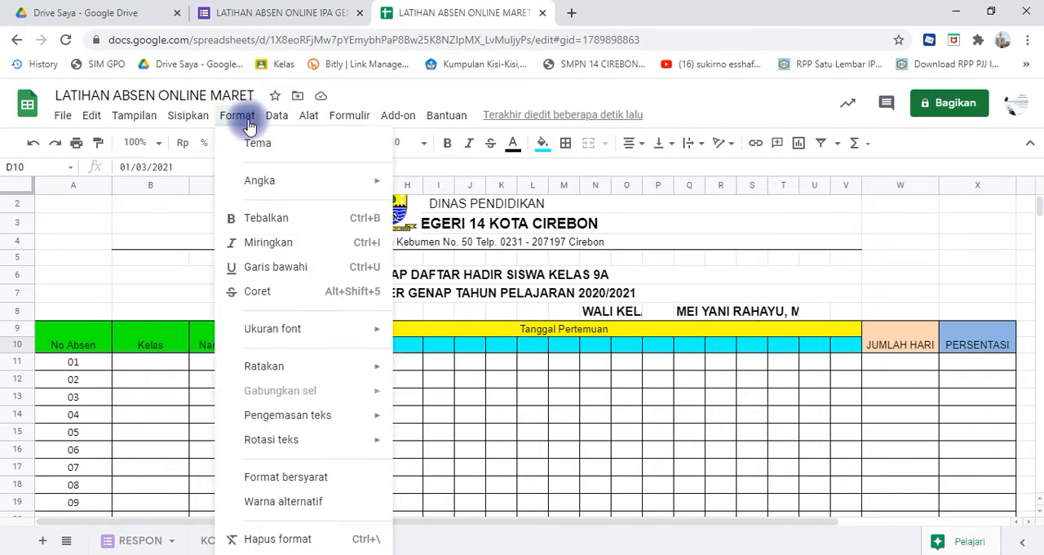
mouse_move(261, 182)
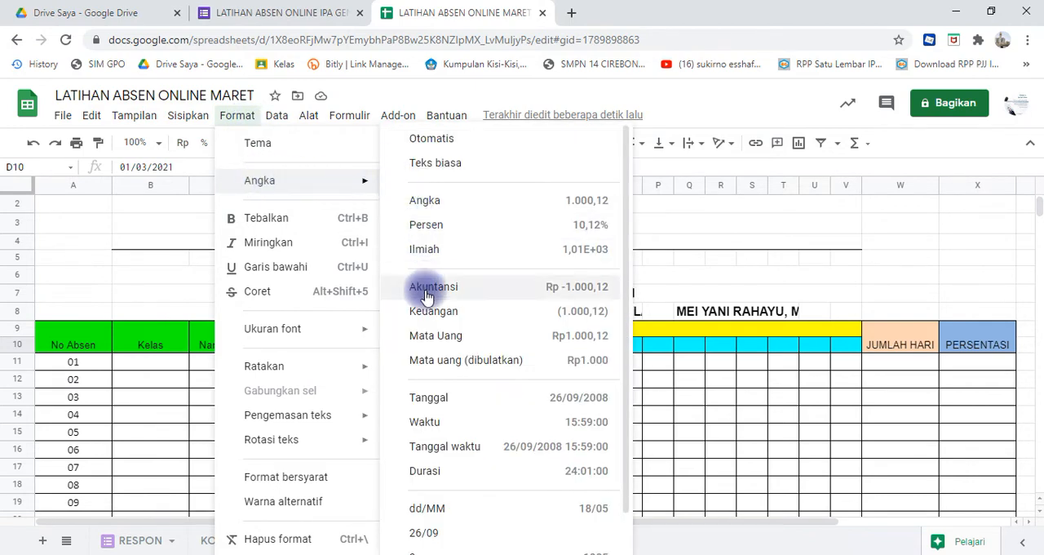
click(430, 508)
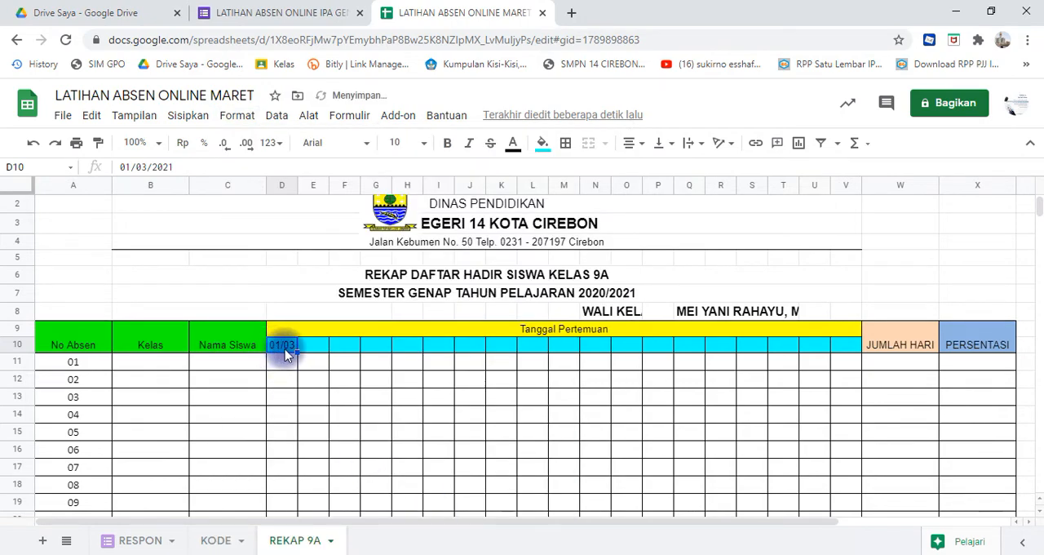
key(Down)
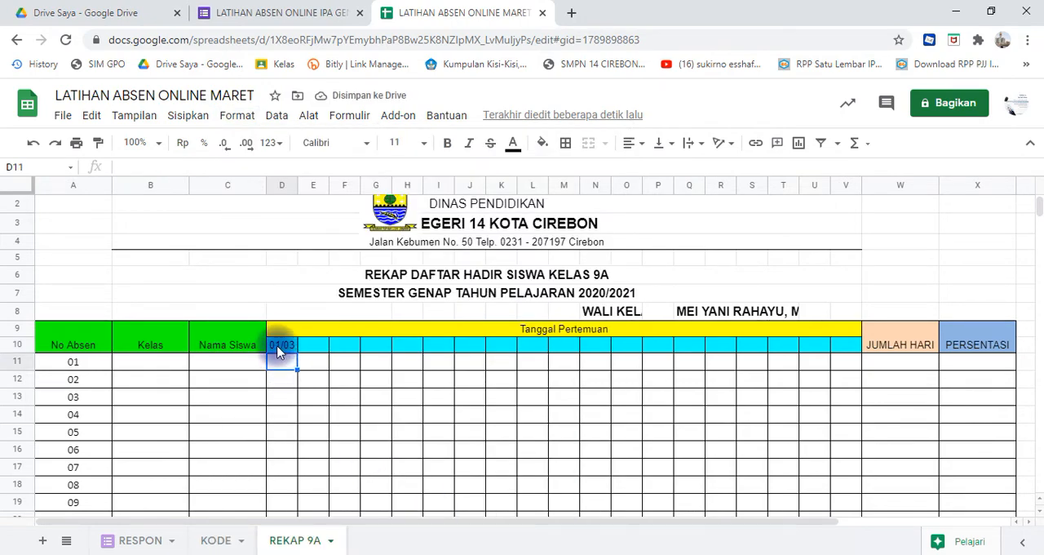
click(278, 351)
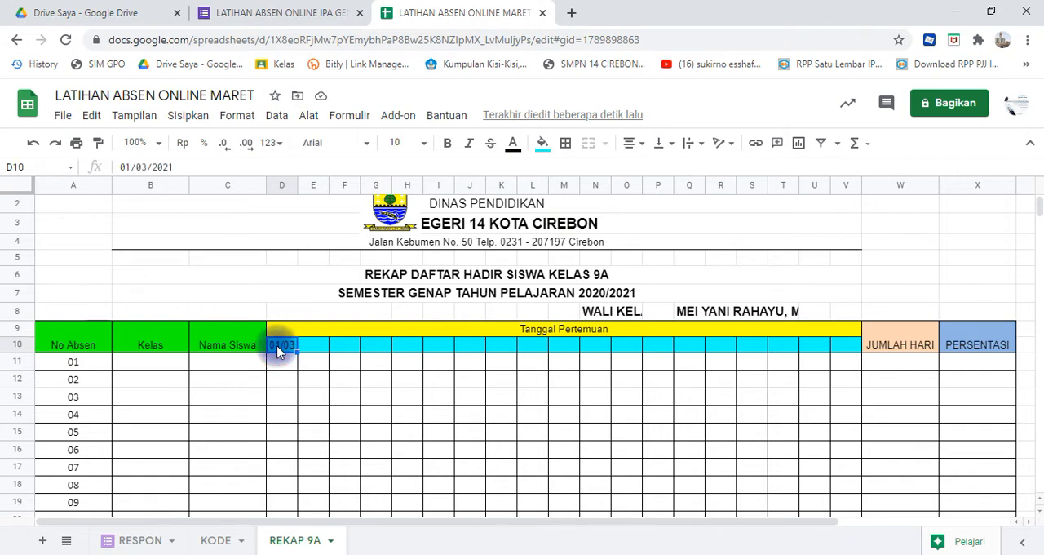
click(285, 365)
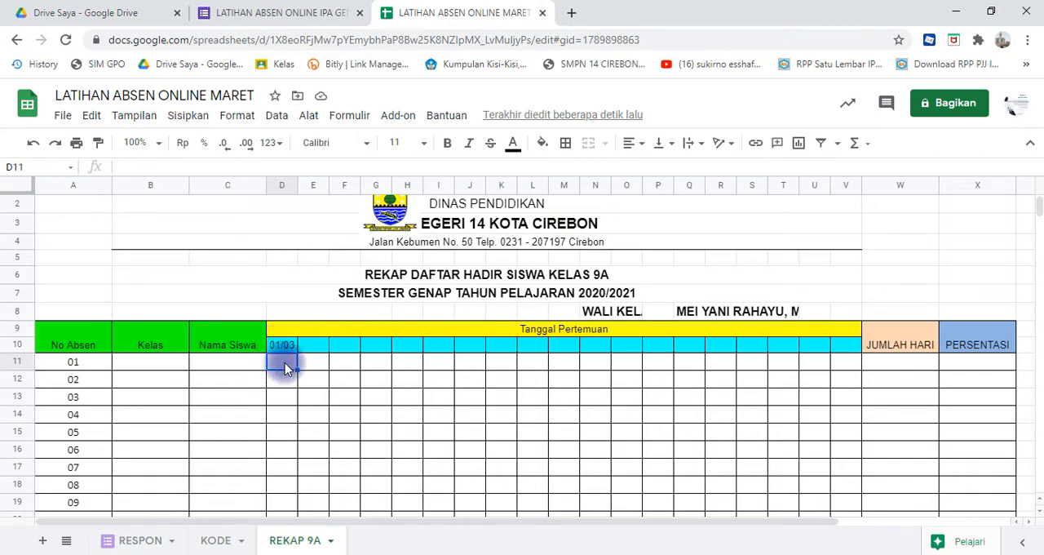
- Enter the day codes SN in D11 and SL in E11 beneath the first two meeting-date columns
text(SN)
key(Tab)
click(318, 346)
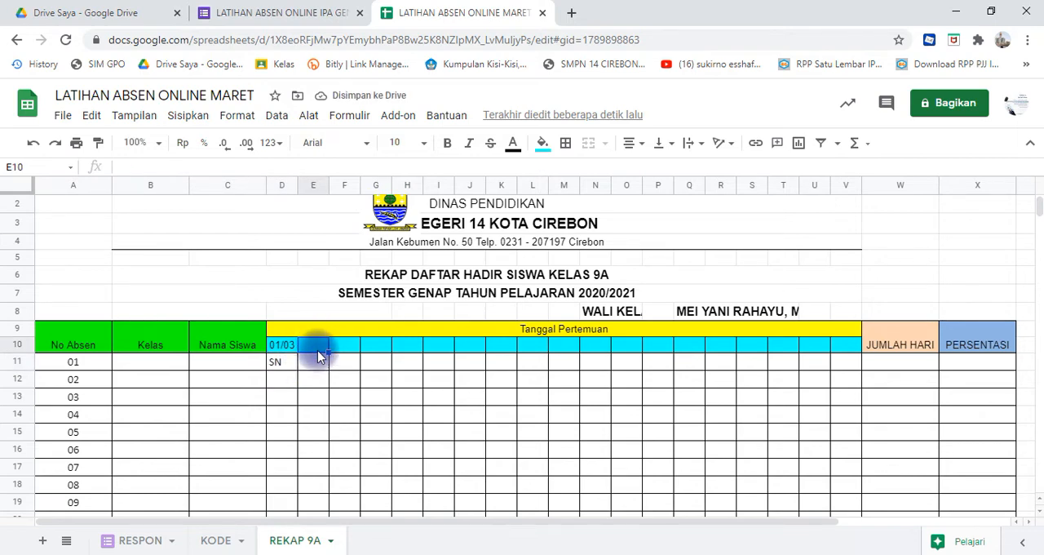
click(316, 361)
text(S)
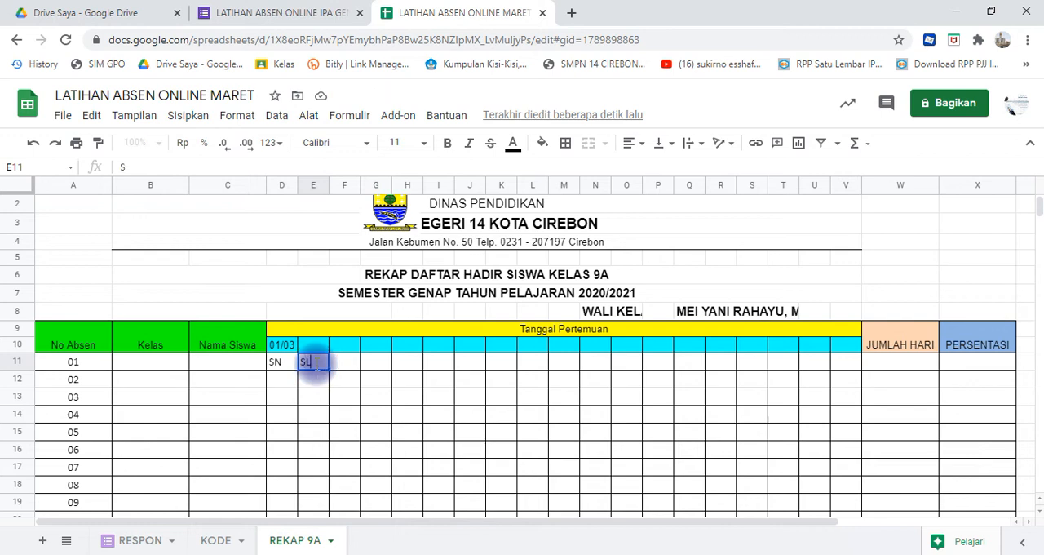
text(L)
click(326, 382)
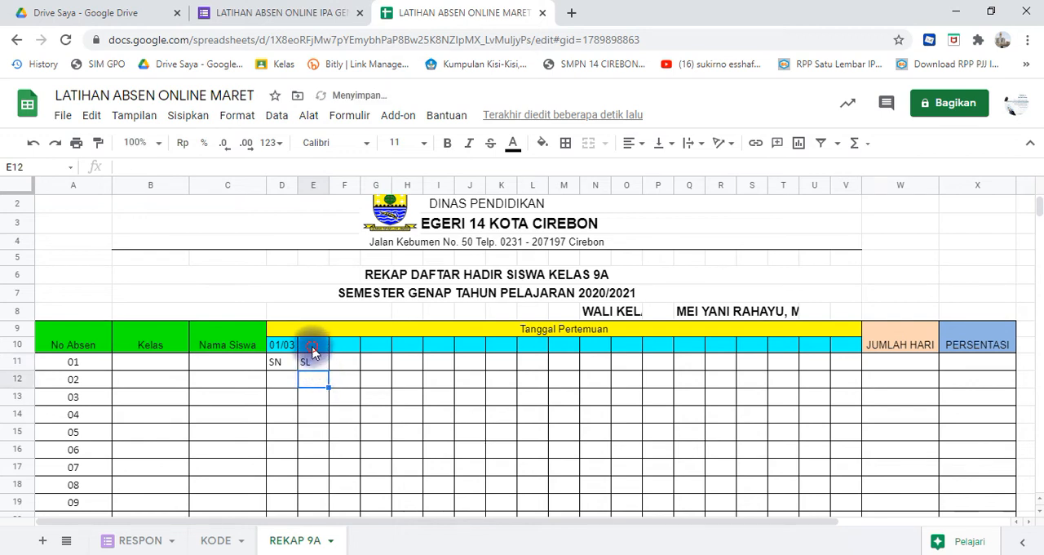
- Enter the formula =D10+1 in E10 to calculate the second meeting date
click(313, 345)
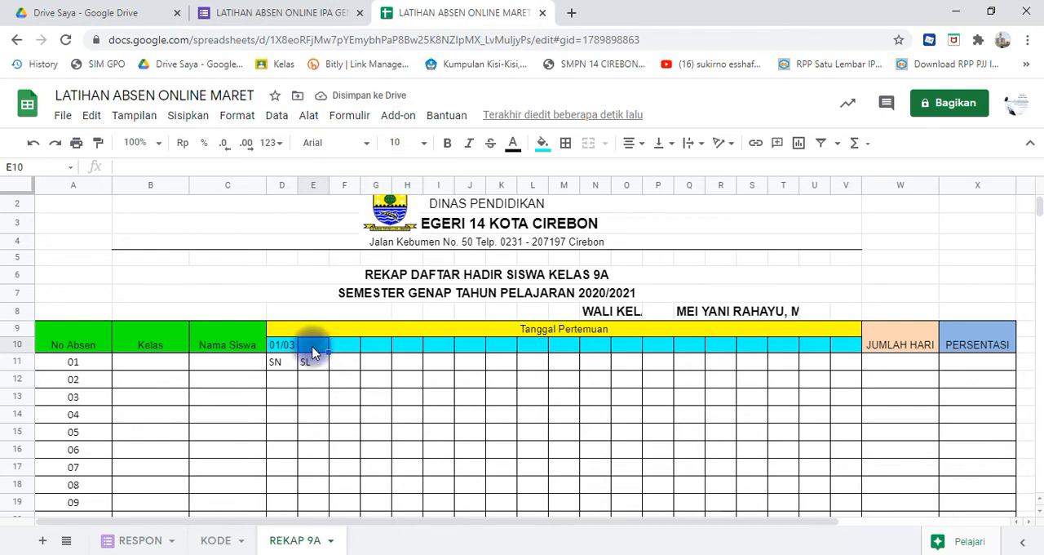
text(=)
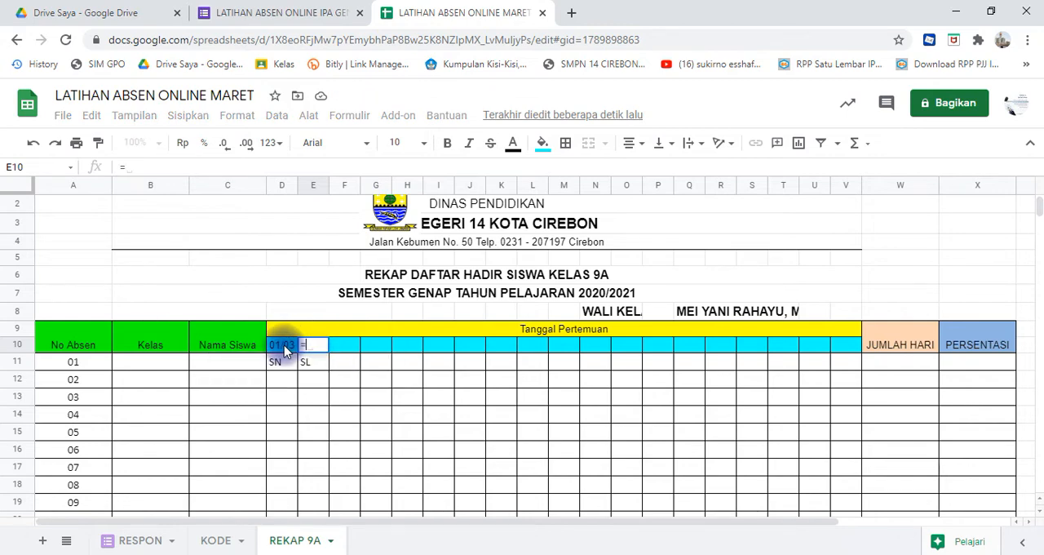
click(283, 349)
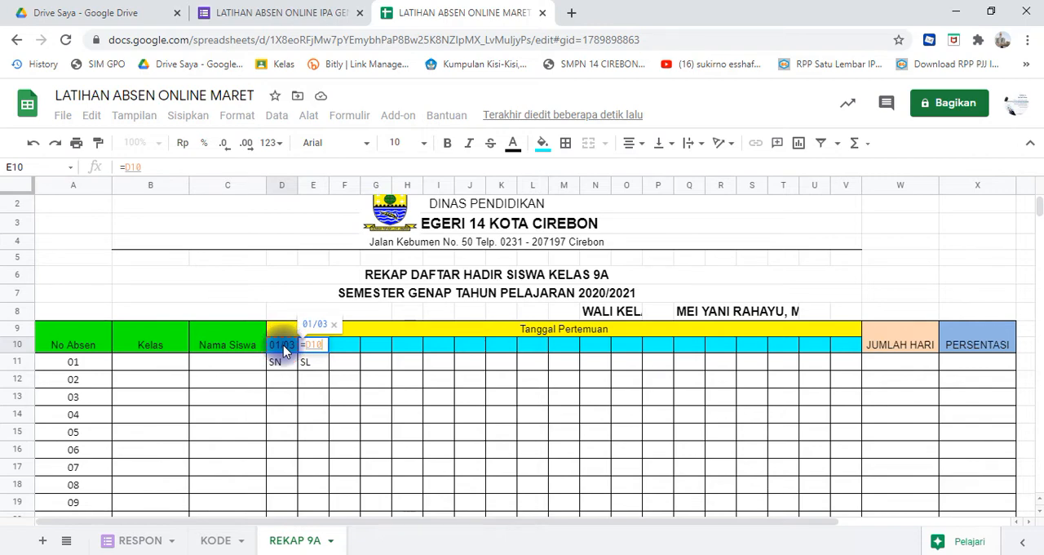
text(+)
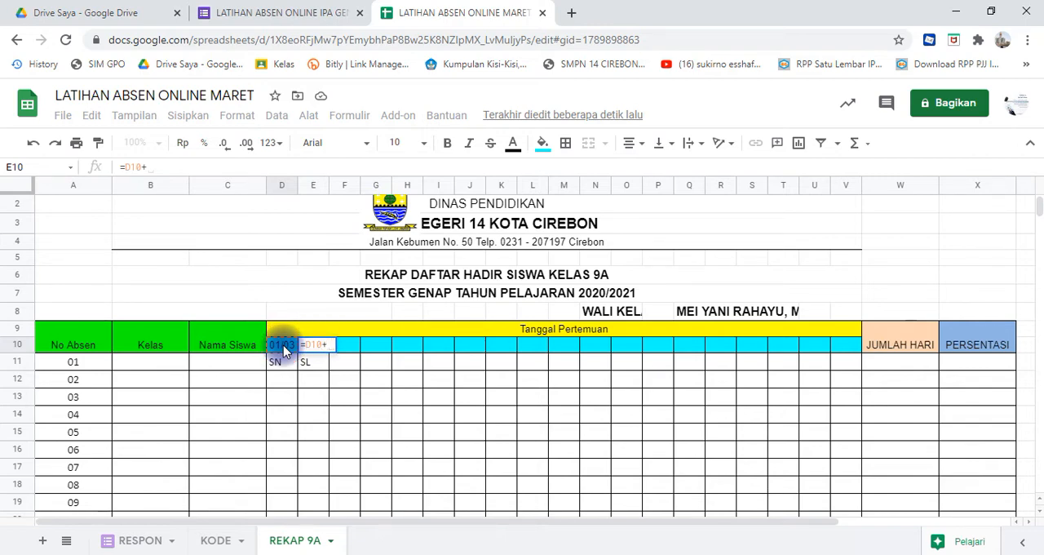
text(1)
key(Return)
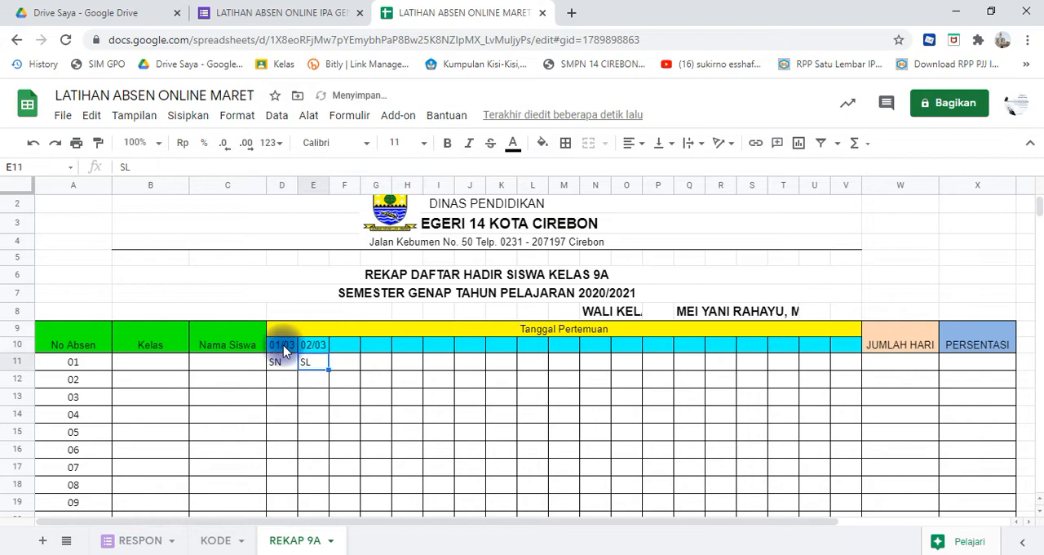
click(313, 340)
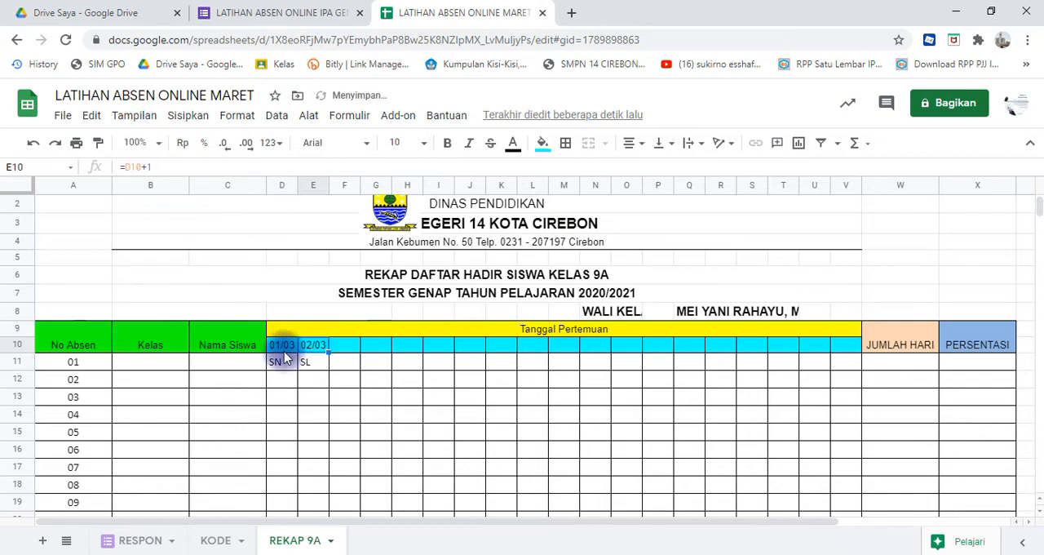
drag(278, 347, 311, 351)
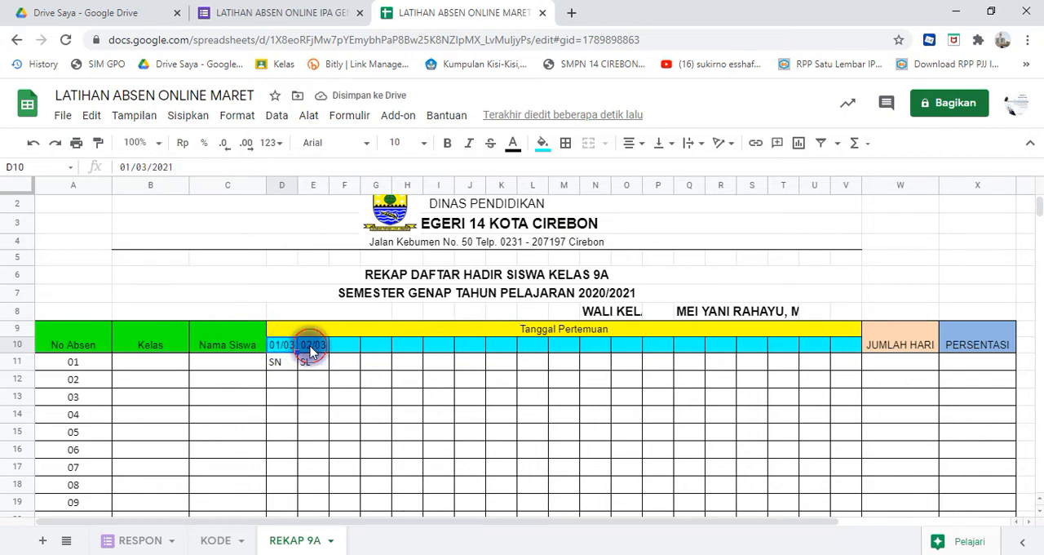
- Enter the day codes R, K and J in F11, G11 and H11
click(340, 366)
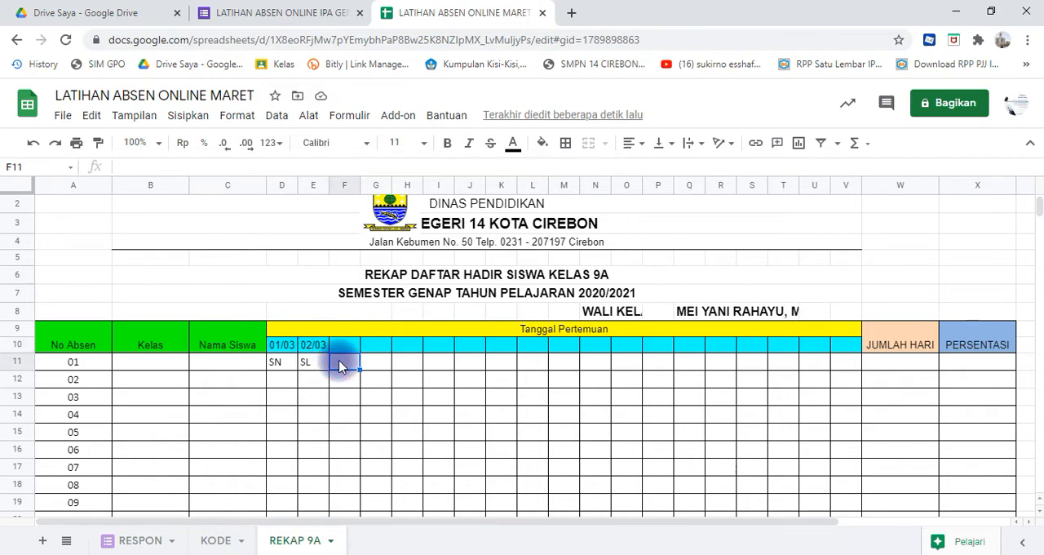
text(R)
key(Tab)
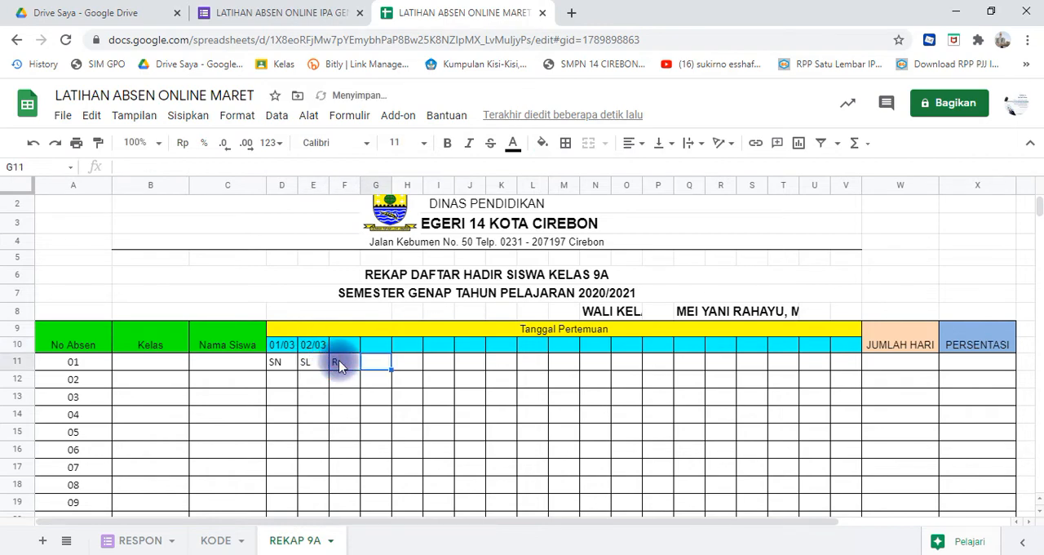
text(K)
key(Tab)
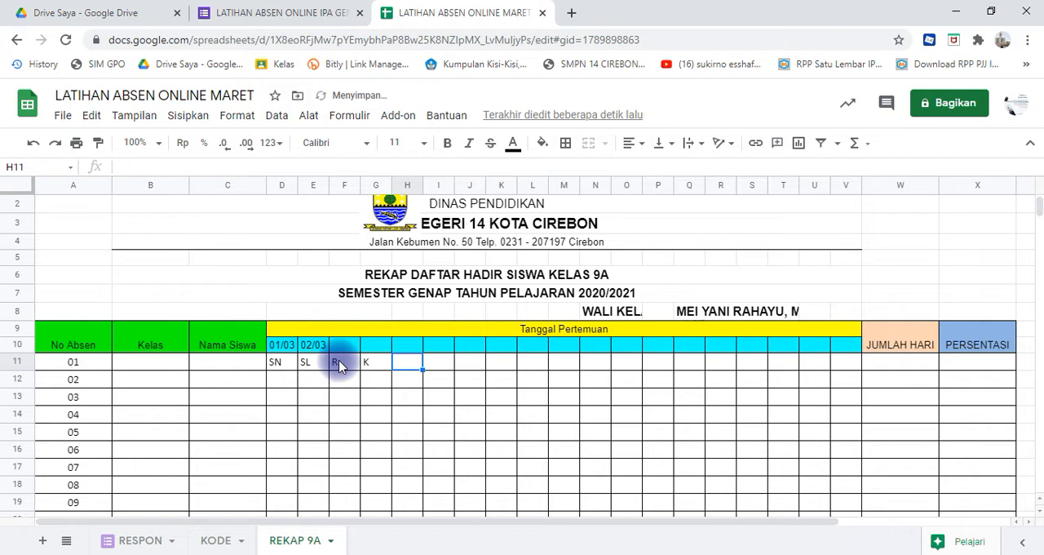
text(J)
key(Tab)
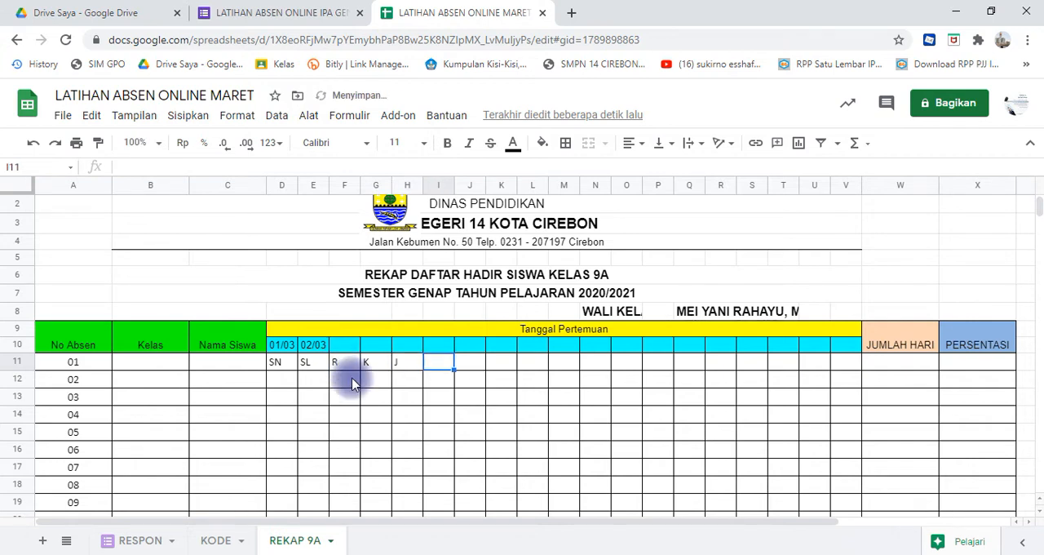
- Fill the next-day date formula from E10 across to H10
click(339, 374)
click(314, 346)
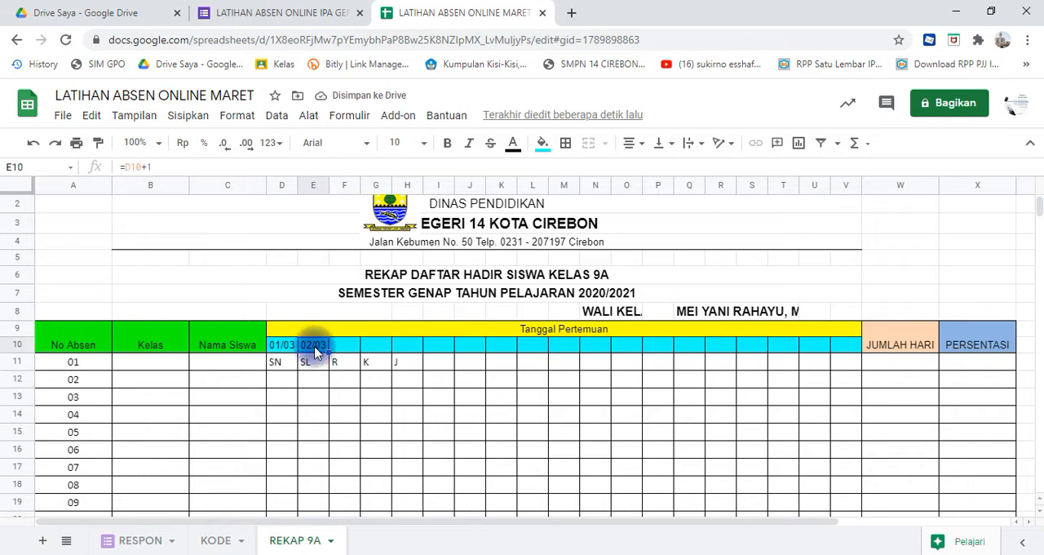
click(337, 354)
click(367, 347)
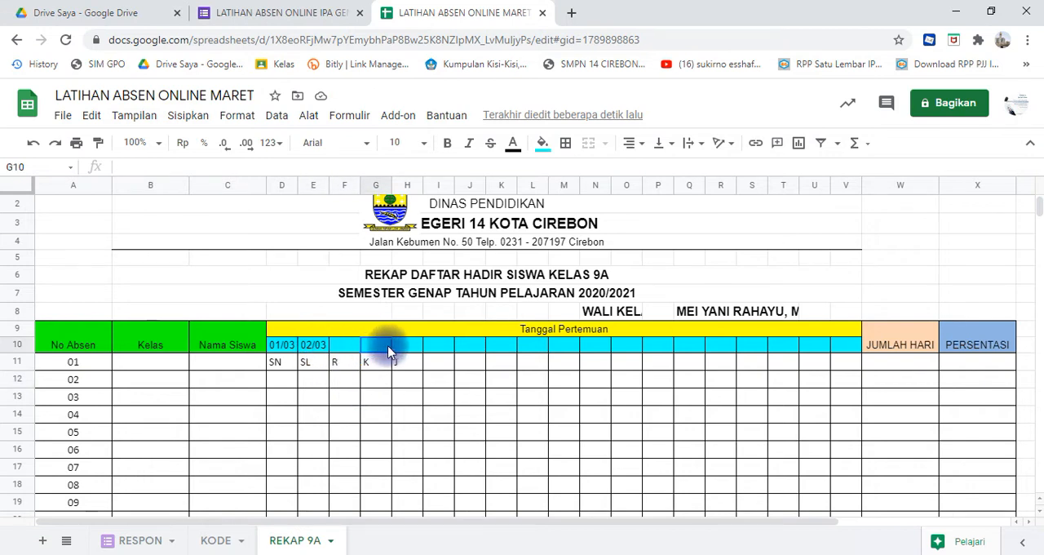
click(400, 345)
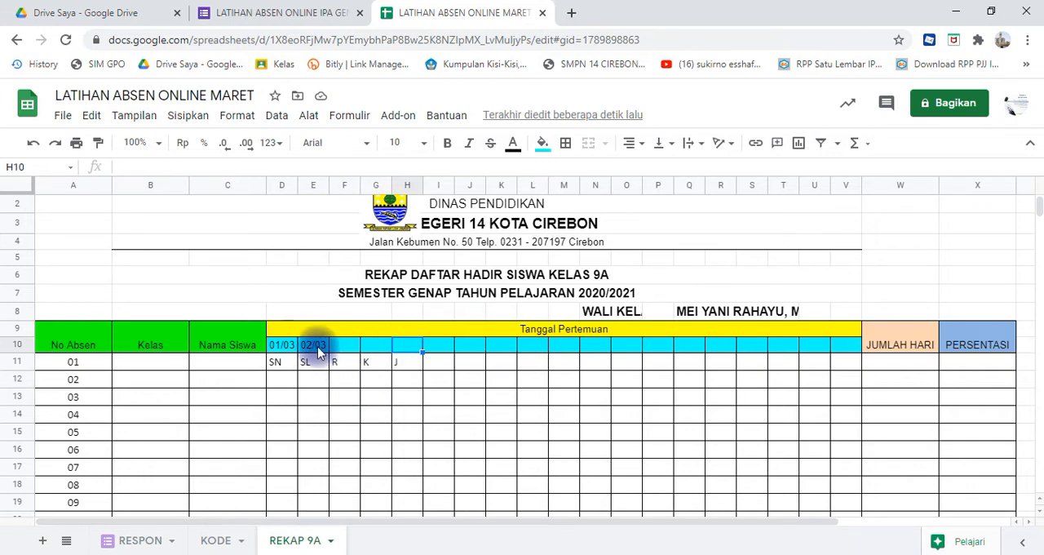
click(317, 346)
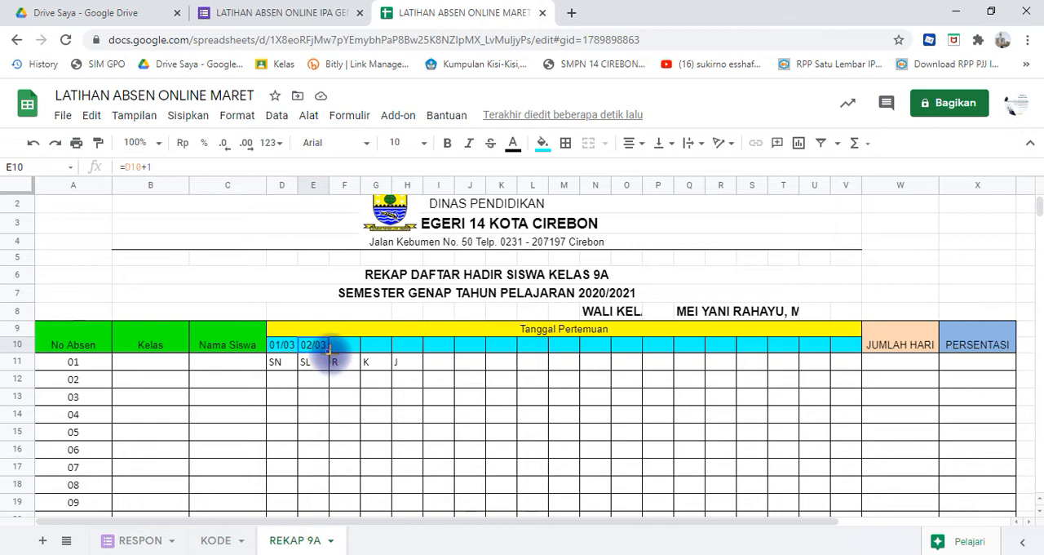
drag(329, 352, 416, 352)
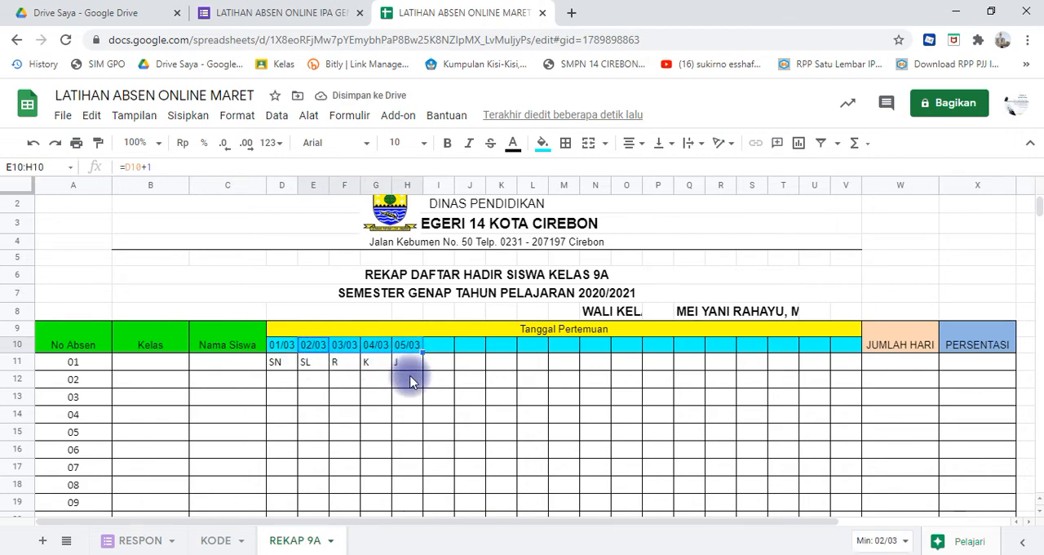
- Enter the day code SN in I11 for the next week's first meeting
click(439, 366)
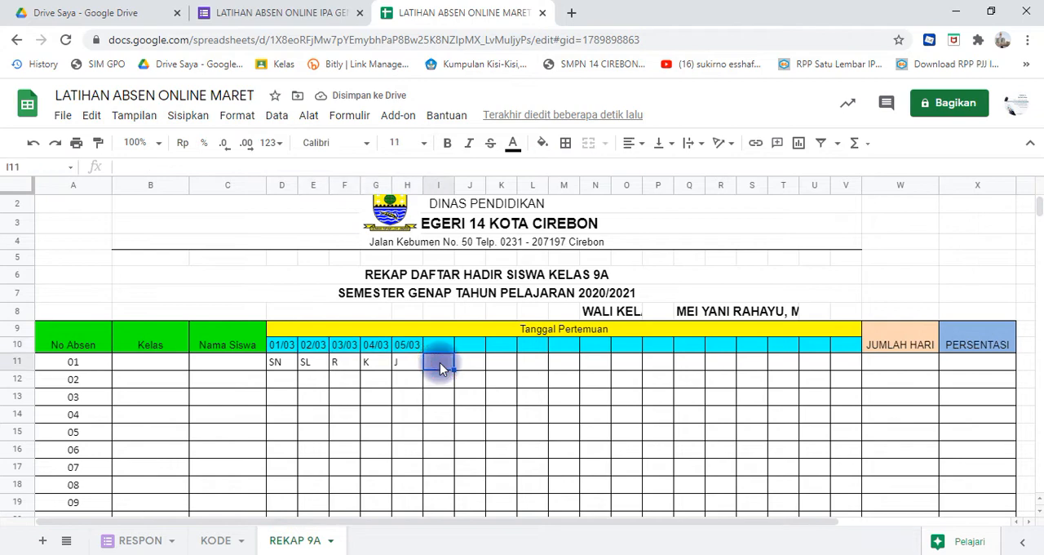
text(SN)
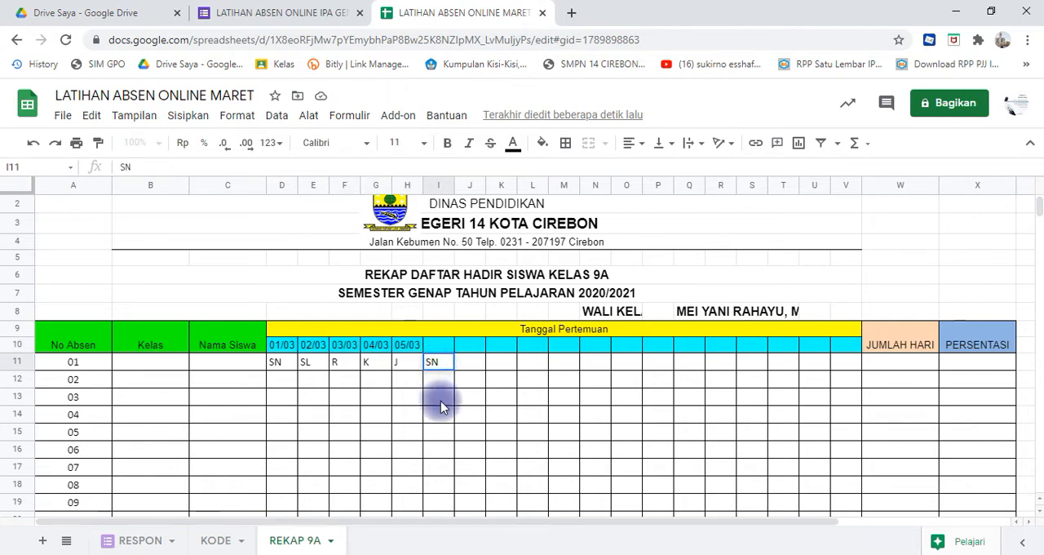
click(412, 346)
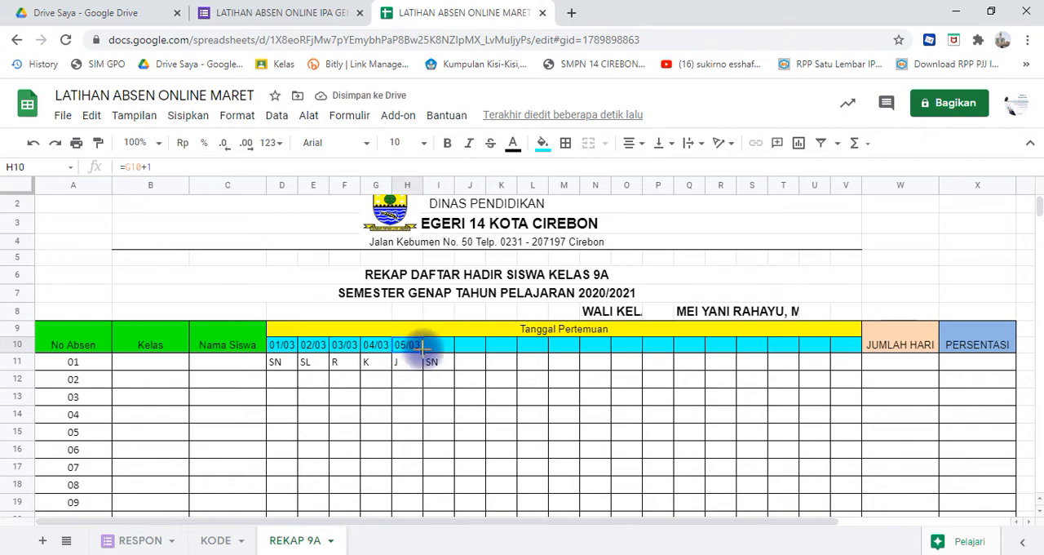
- Enter the formula =H10+3 in I10 so the next meeting date skips the weekend
click(434, 349)
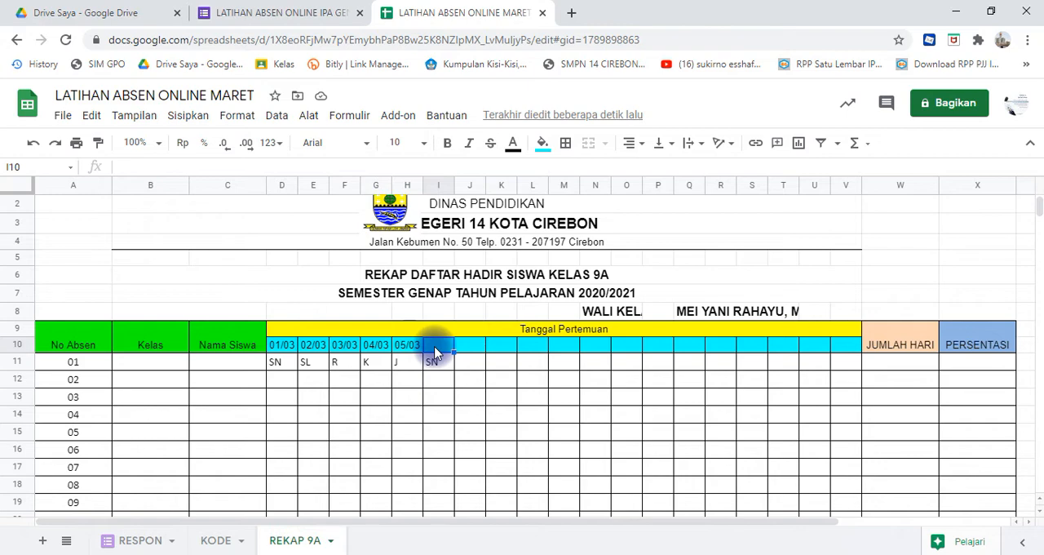
text(=)
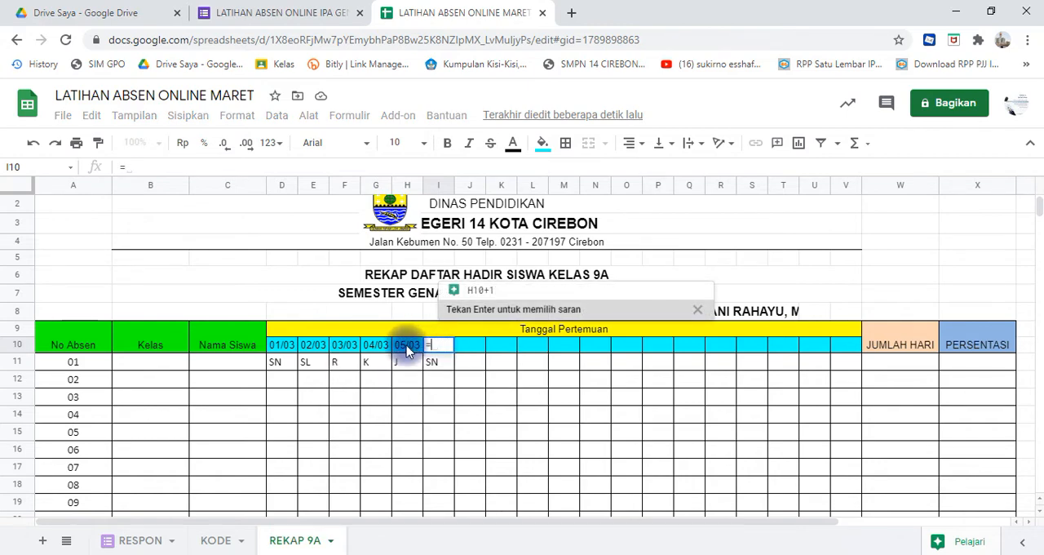
click(408, 346)
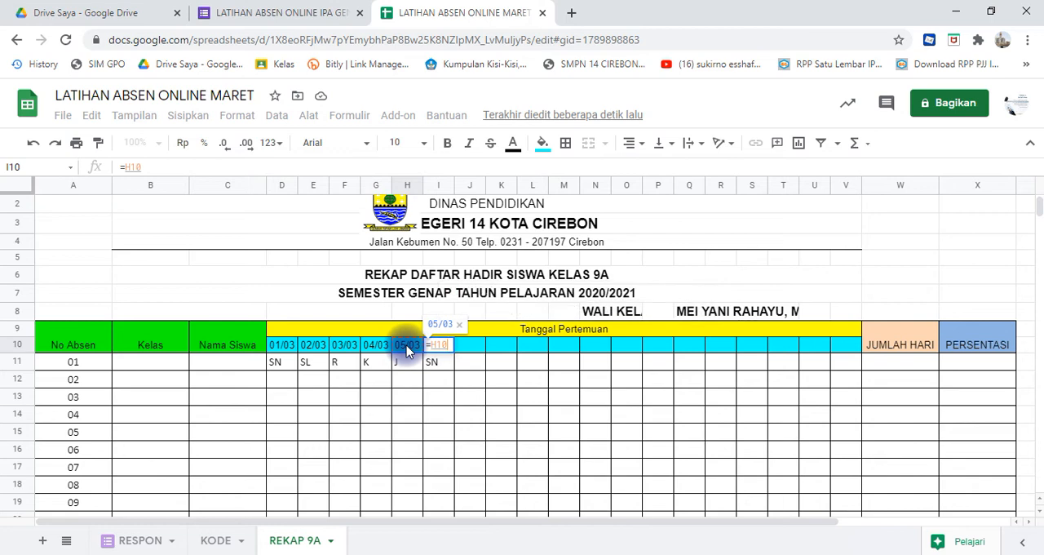
text(+)
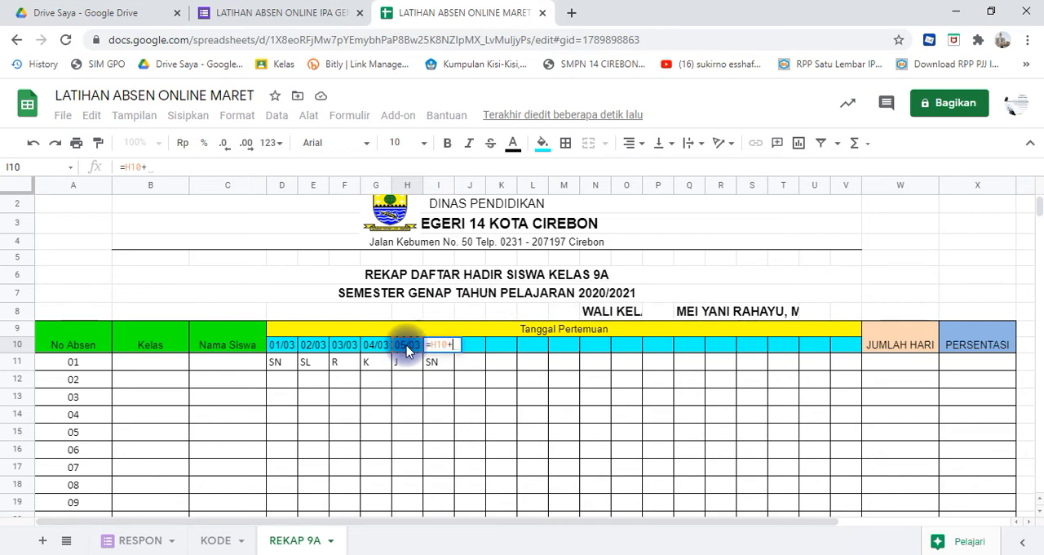
text(3)
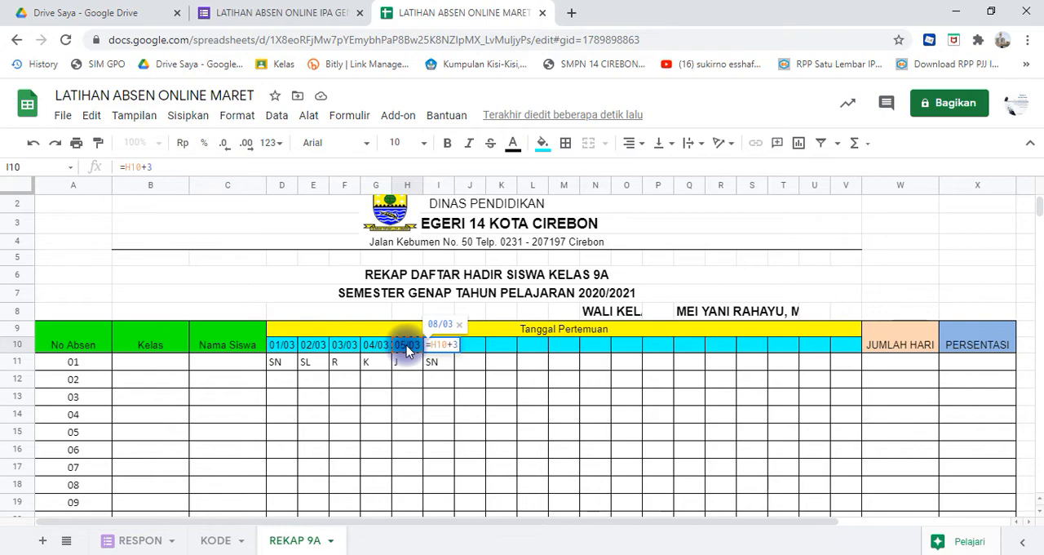
key(Return)
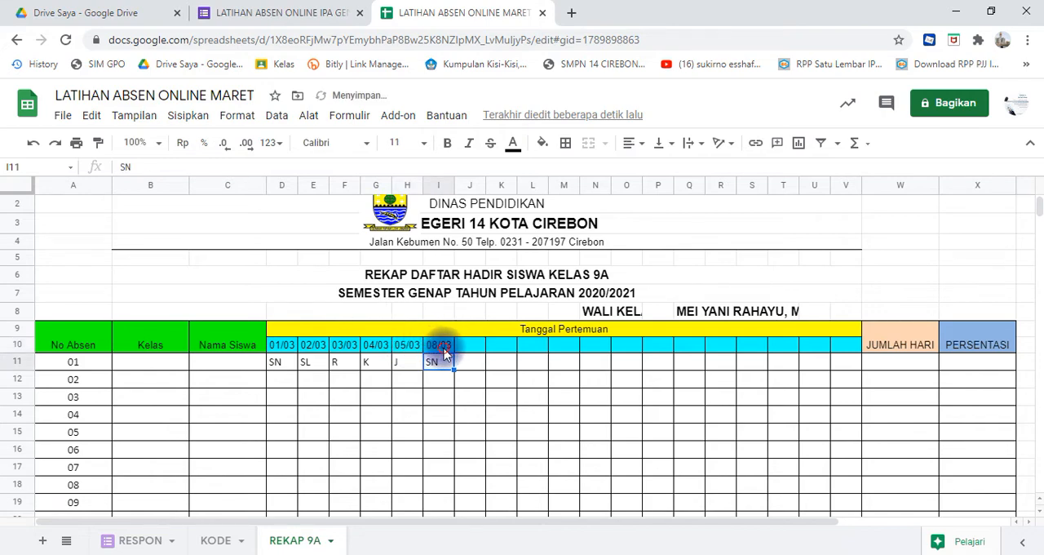
click(444, 351)
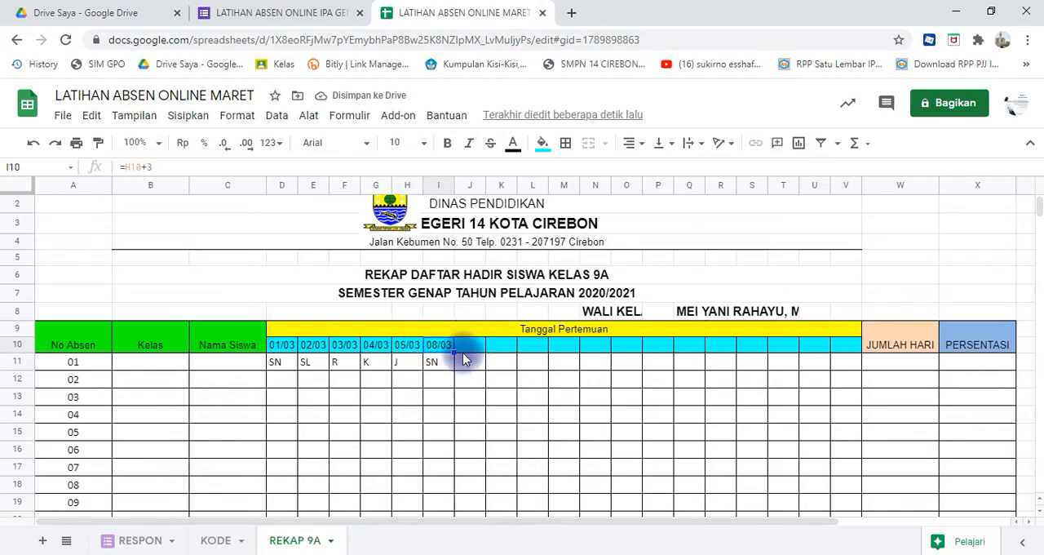
- Enter the day codes SN, SL and R in J11, K11 and L11
click(463, 351)
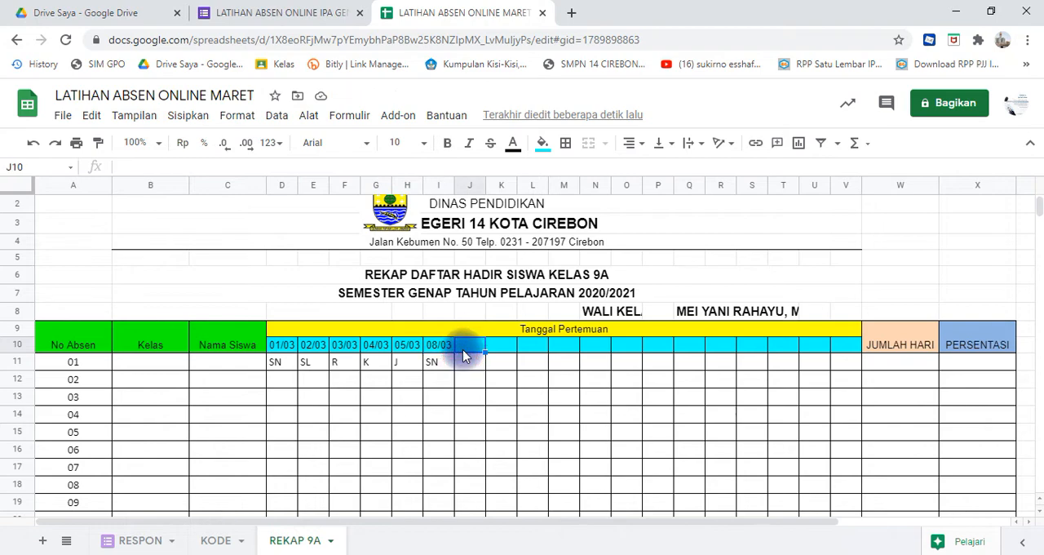
key(Right)
key(Right)
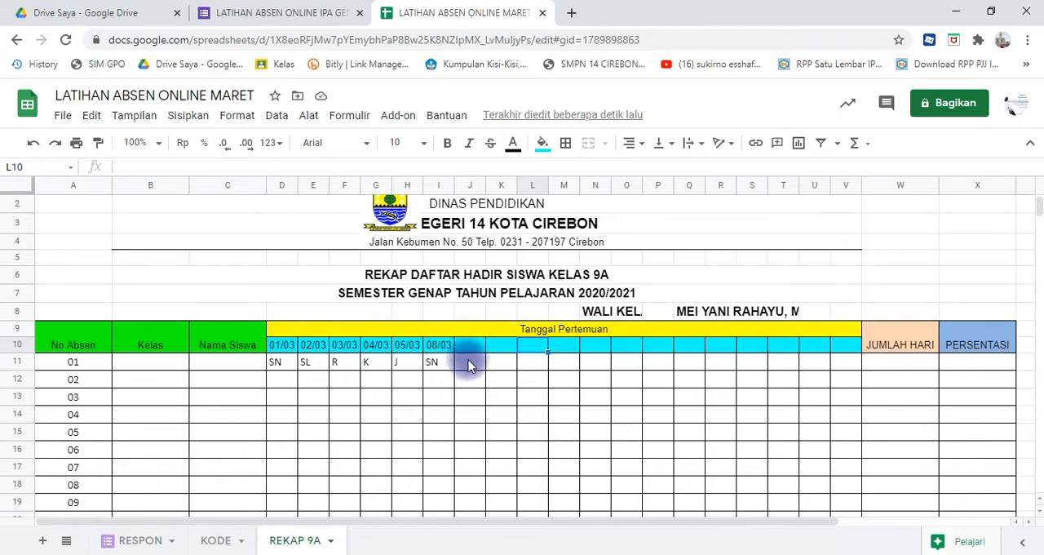
click(468, 365)
text(S)
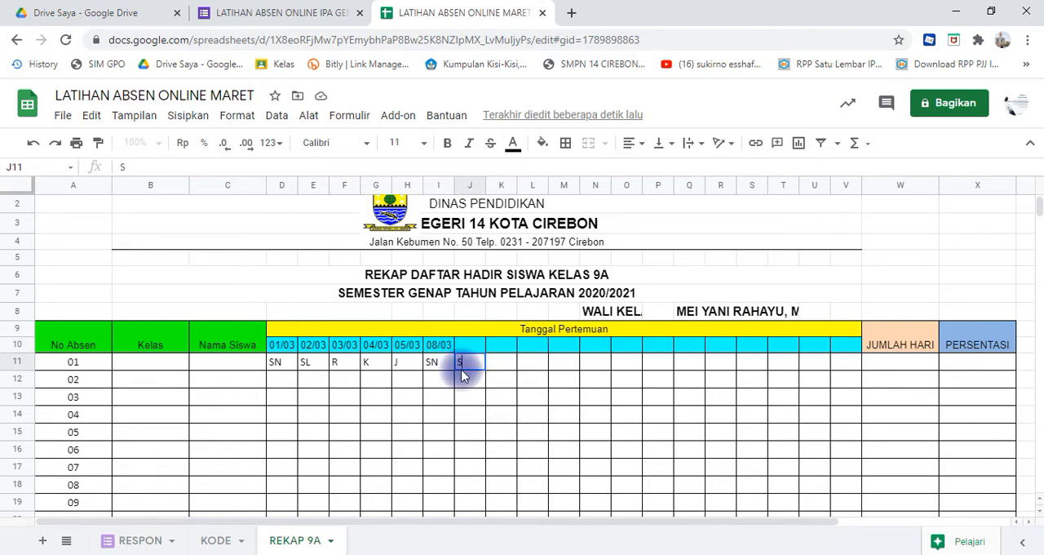
text(N)
key(Tab)
text(SL)
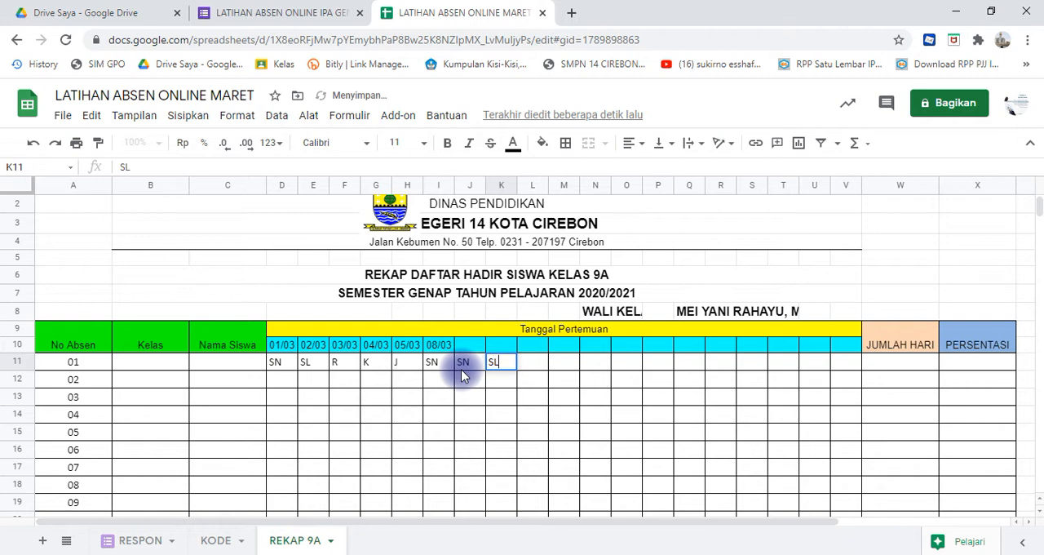
key(Tab)
text(R)
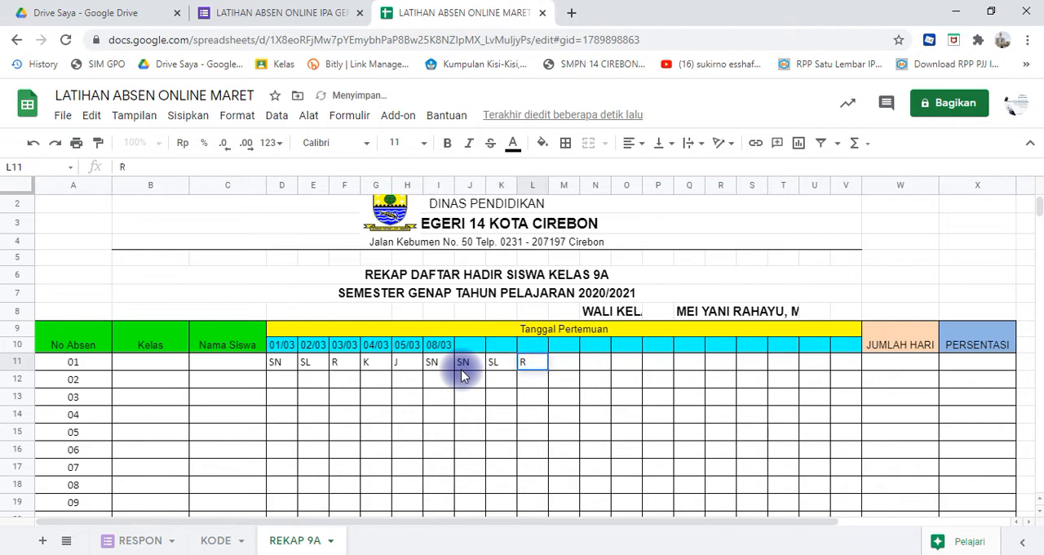
key(Tab)
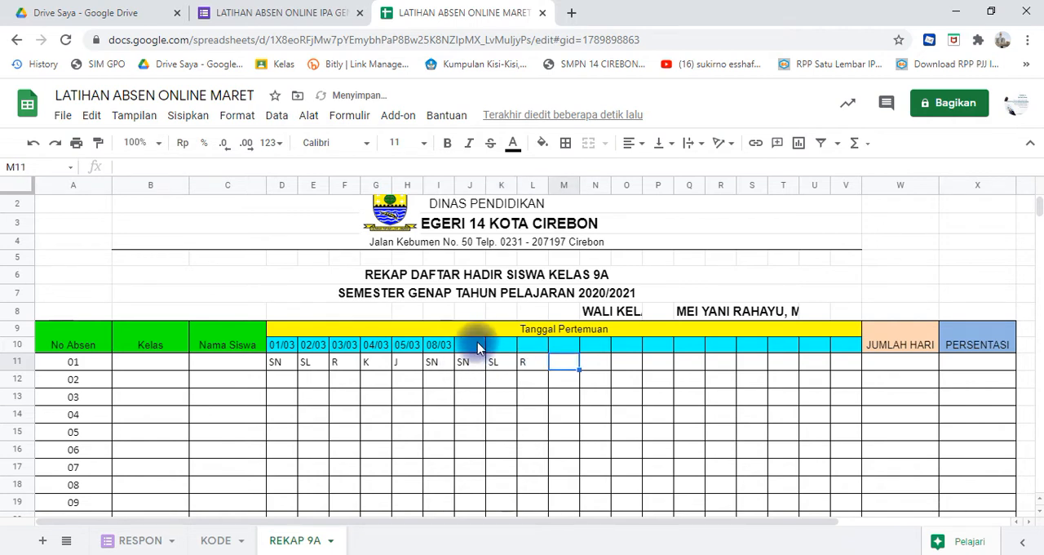
- Change the day codes in J11, K11 and L11 to SL, R and J
click(480, 348)
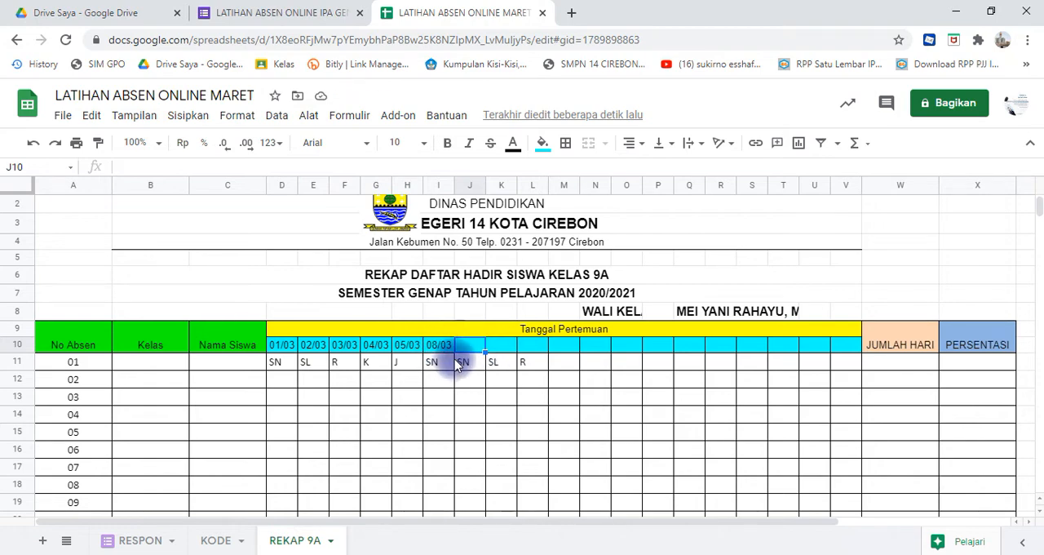
click(462, 364)
text(SL)
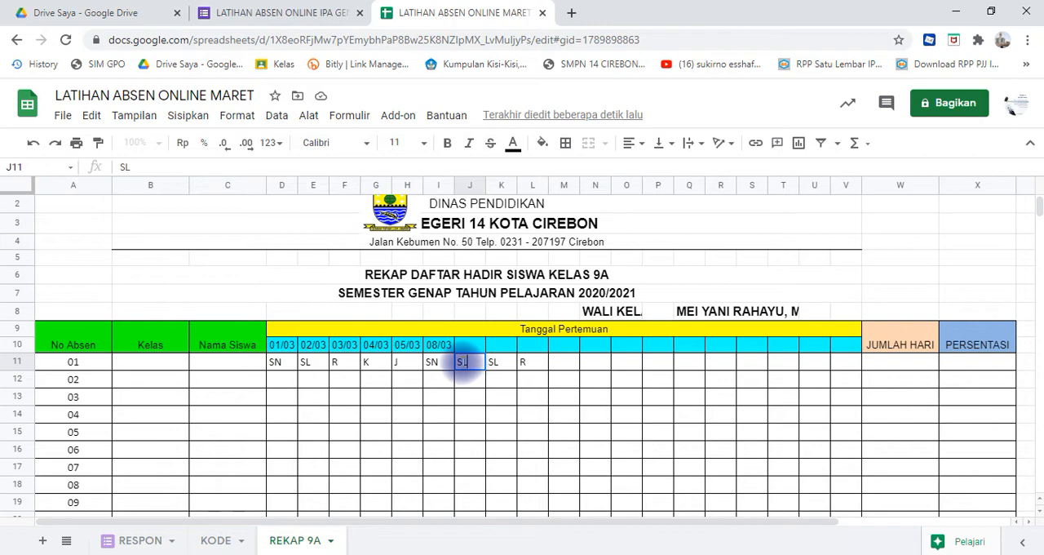
key(Tab)
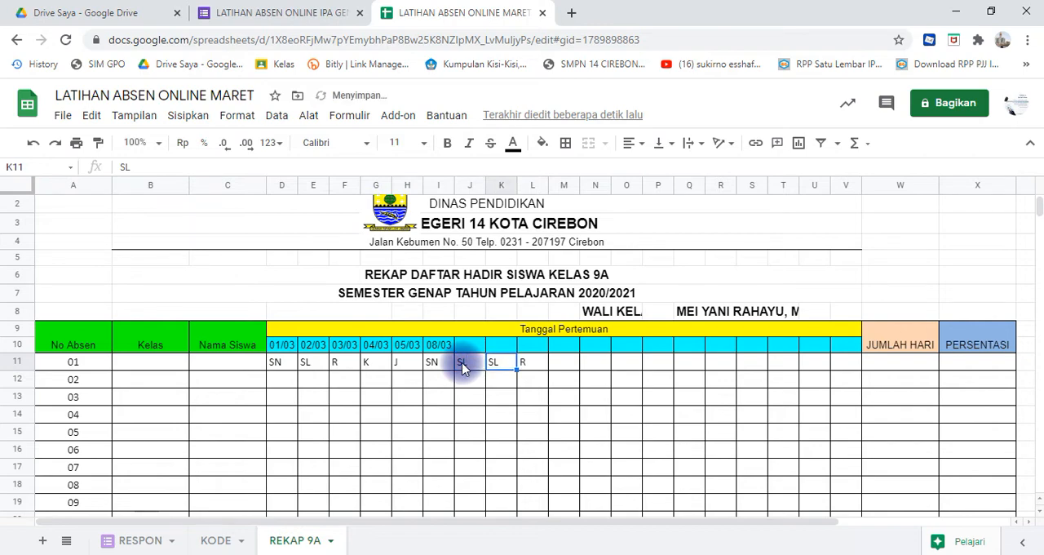
text(R)
key(Tab)
key(Tab)
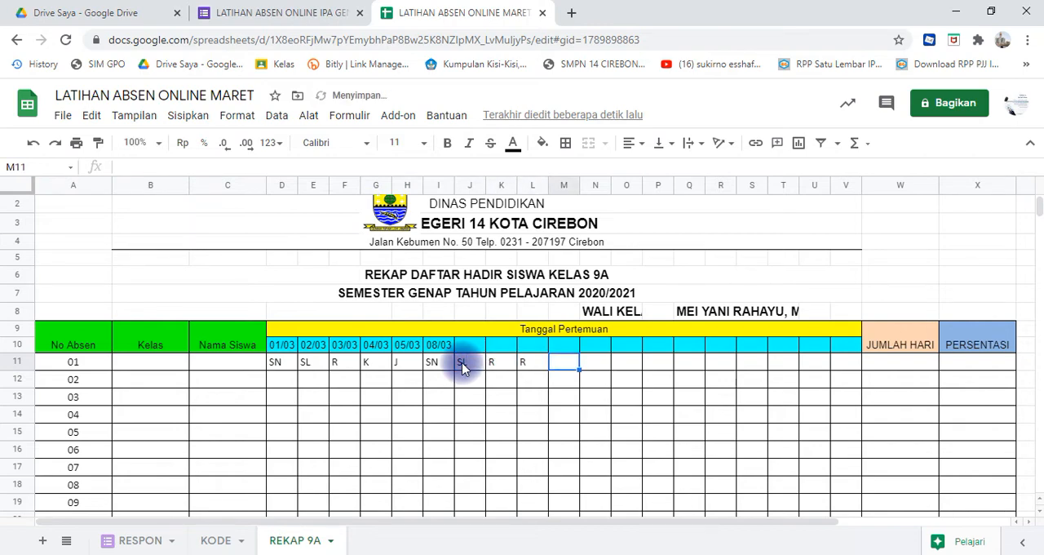
key(Left)
text(J)
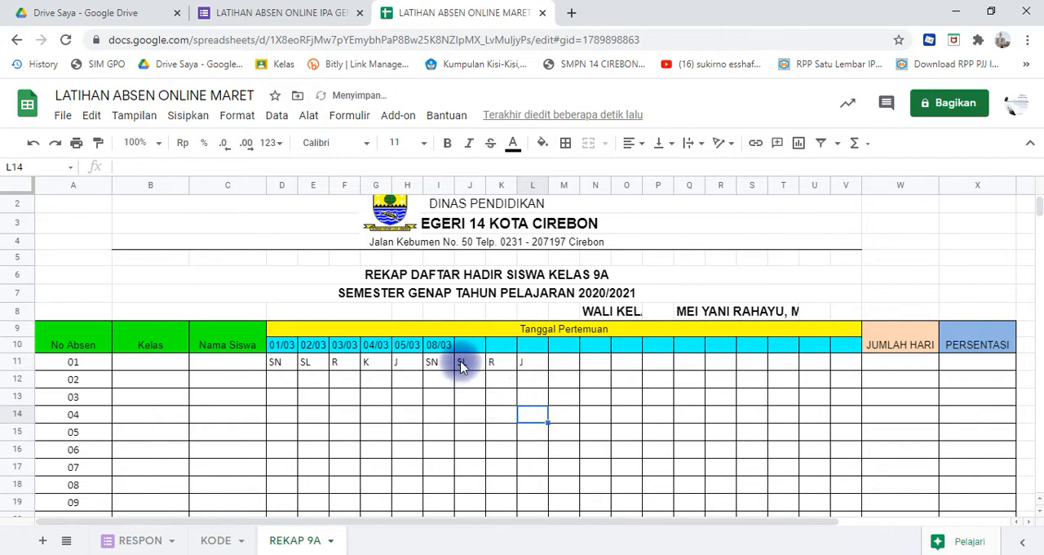
- Enter the formula =I10+1 in J10 for the next day's meeting date
click(464, 361)
click(448, 350)
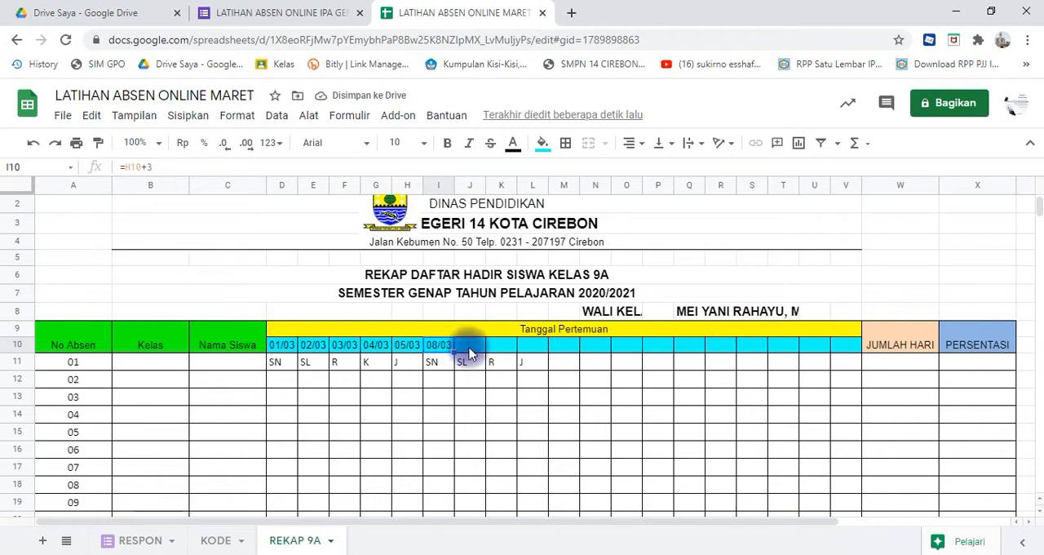
click(470, 353)
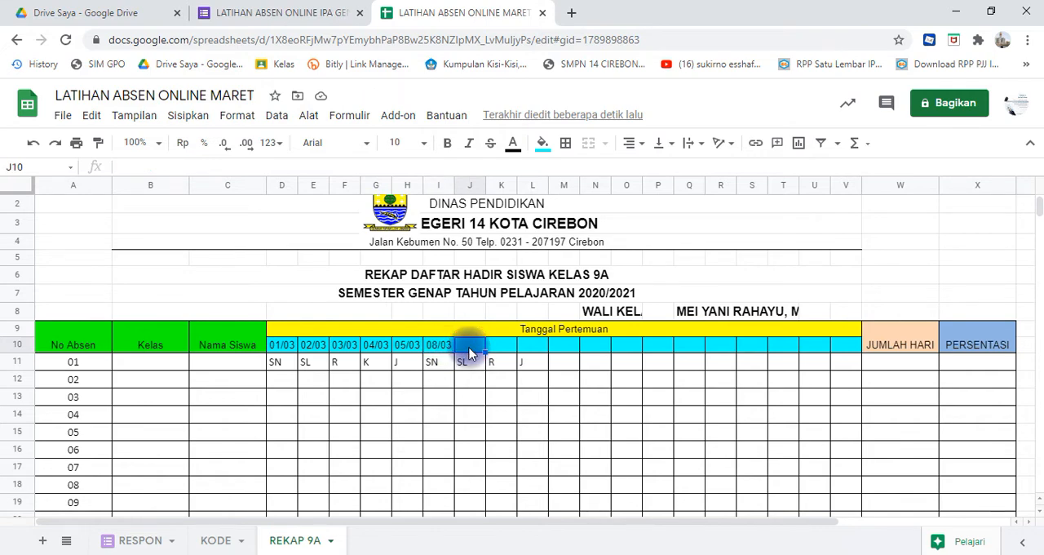
text(=)
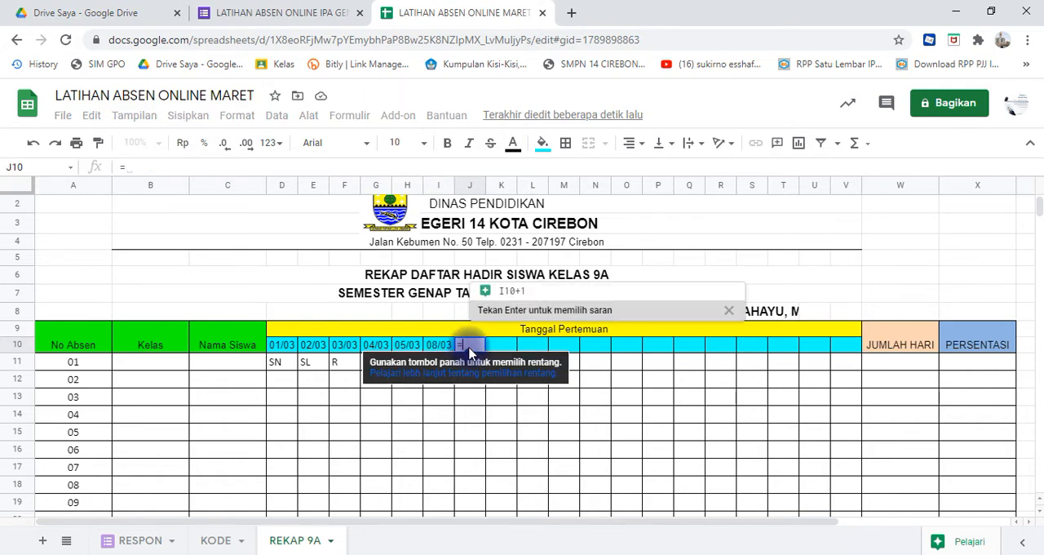
click(446, 353)
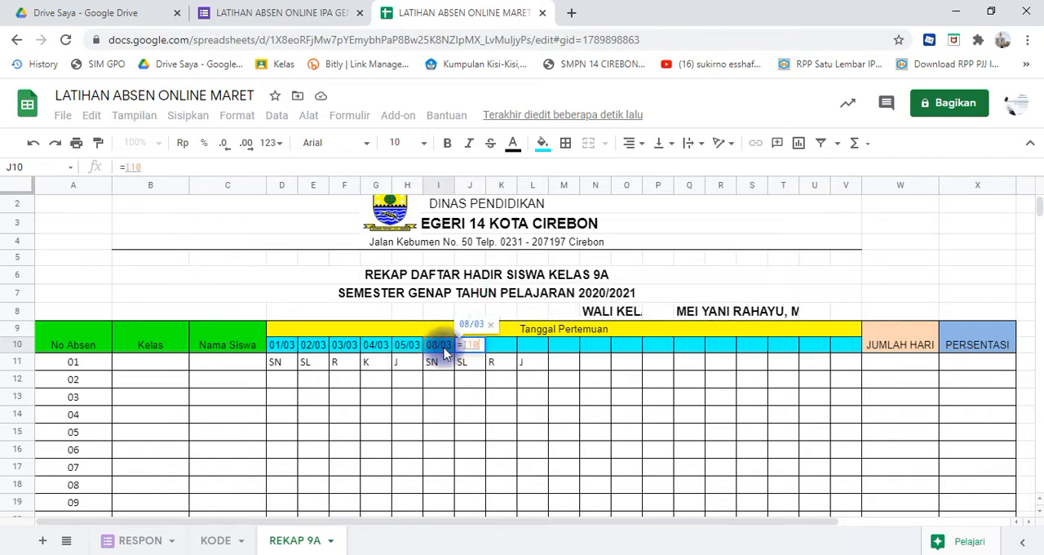
text(+1)
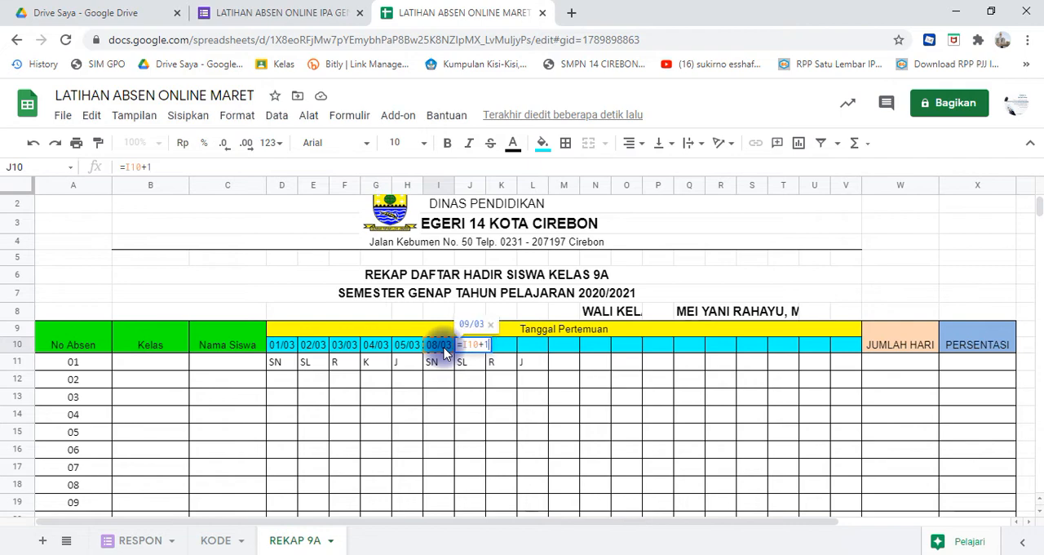
key(Return)
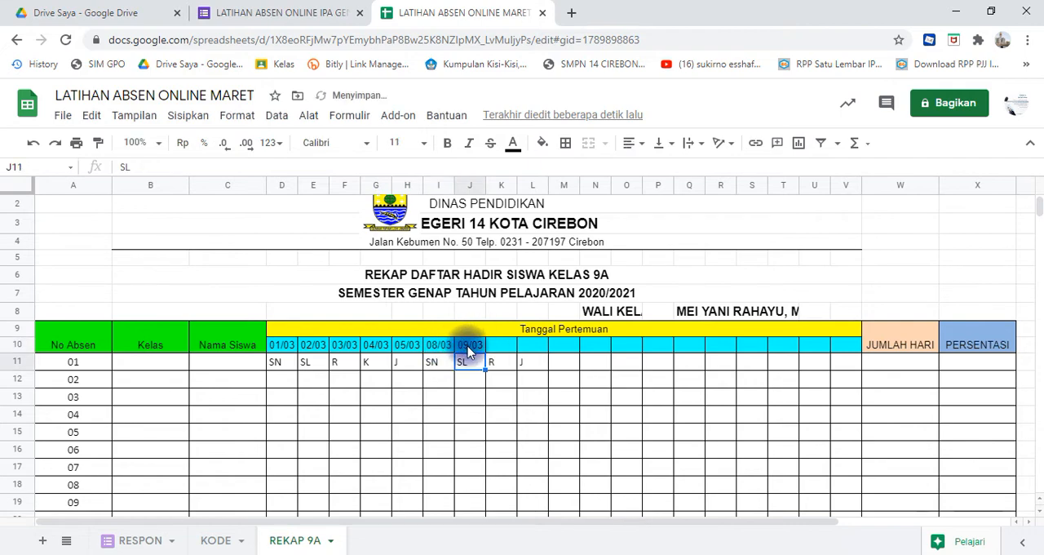
- Fill the next-day date formula from J10 across to K10, undoing the mistaken fill into J11
click(461, 348)
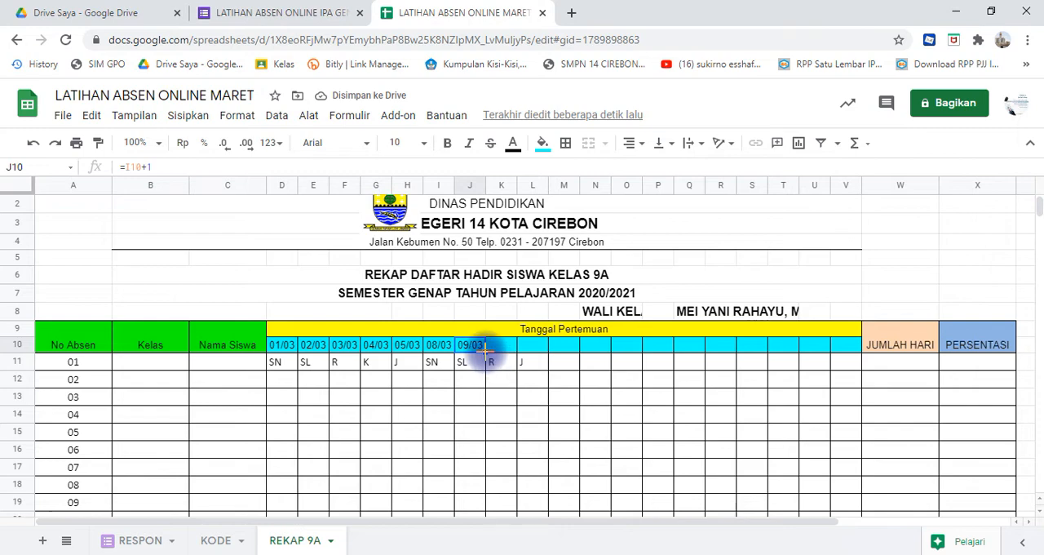
drag(485, 351, 509, 361)
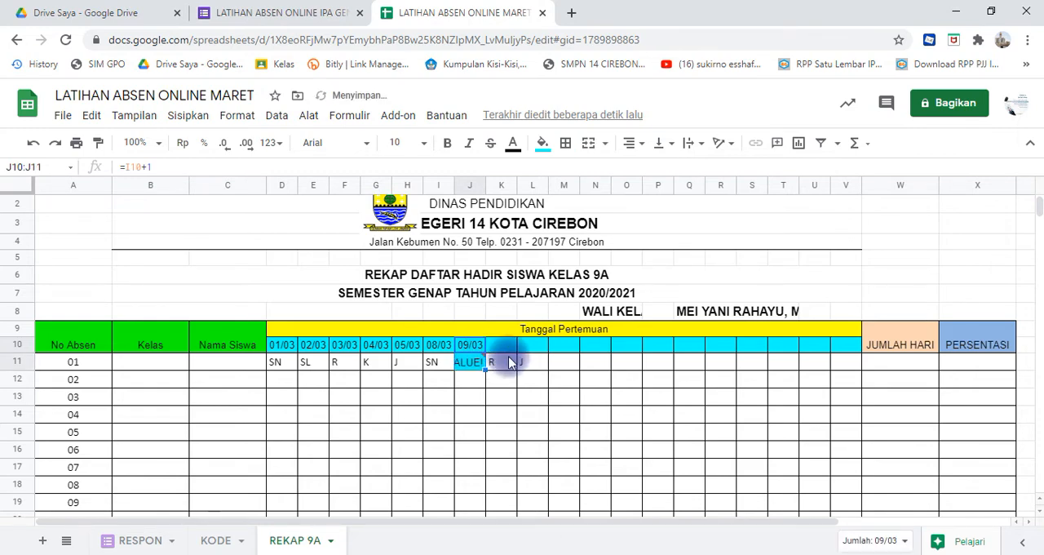
key(ctrl+z)
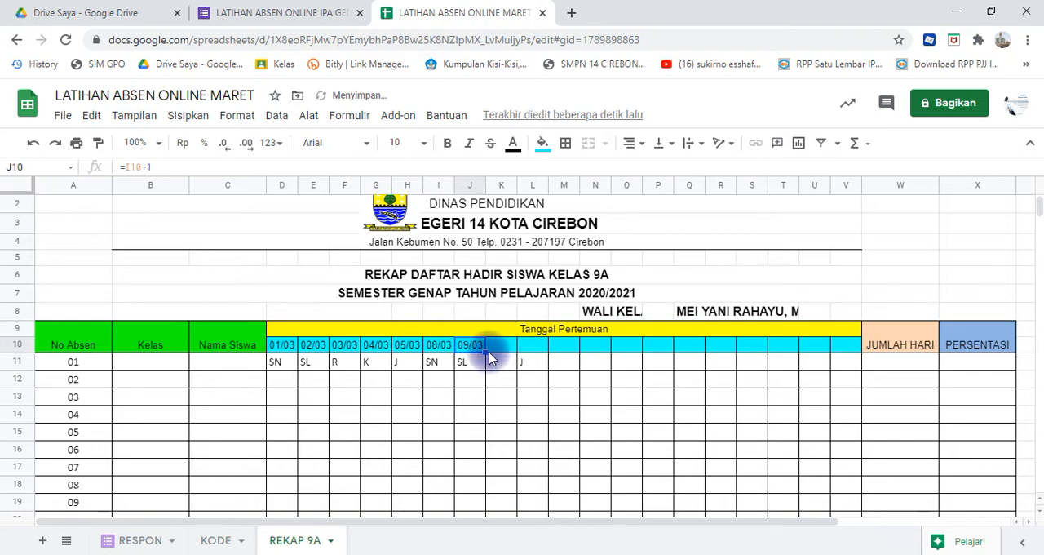
drag(489, 352, 499, 344)
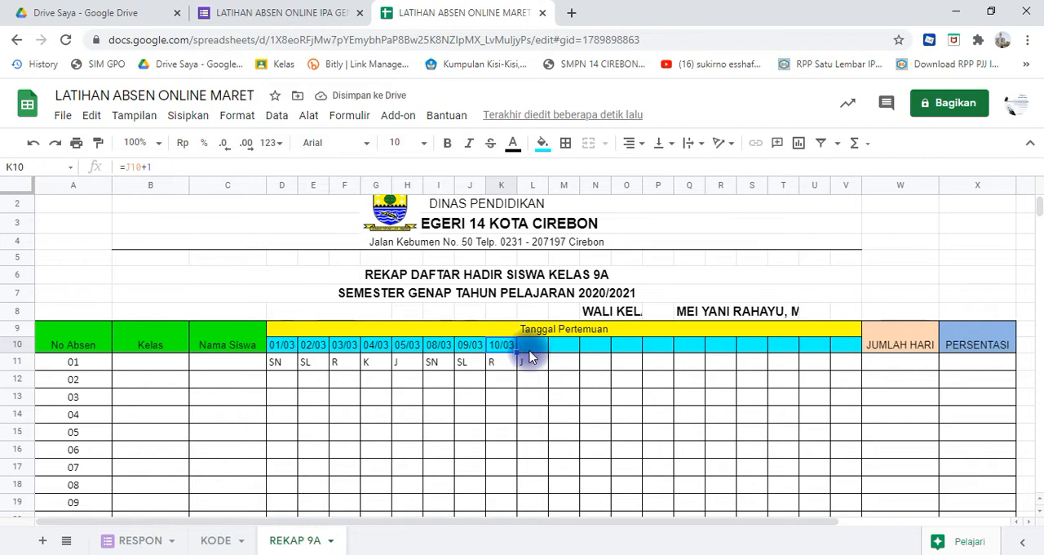
- Enter the formula =K10+2 in L10 so the meeting date skips one day
click(530, 350)
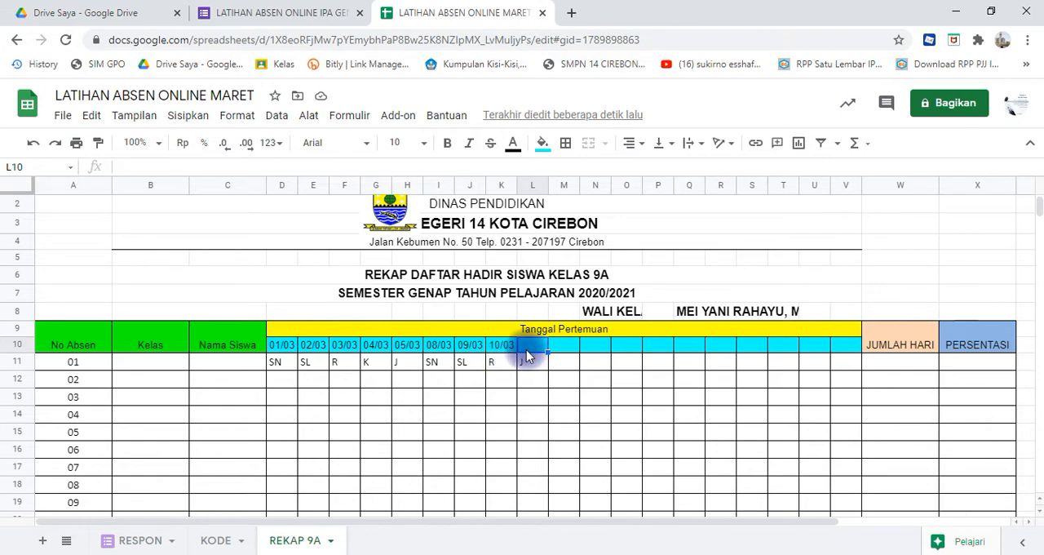
text(=)
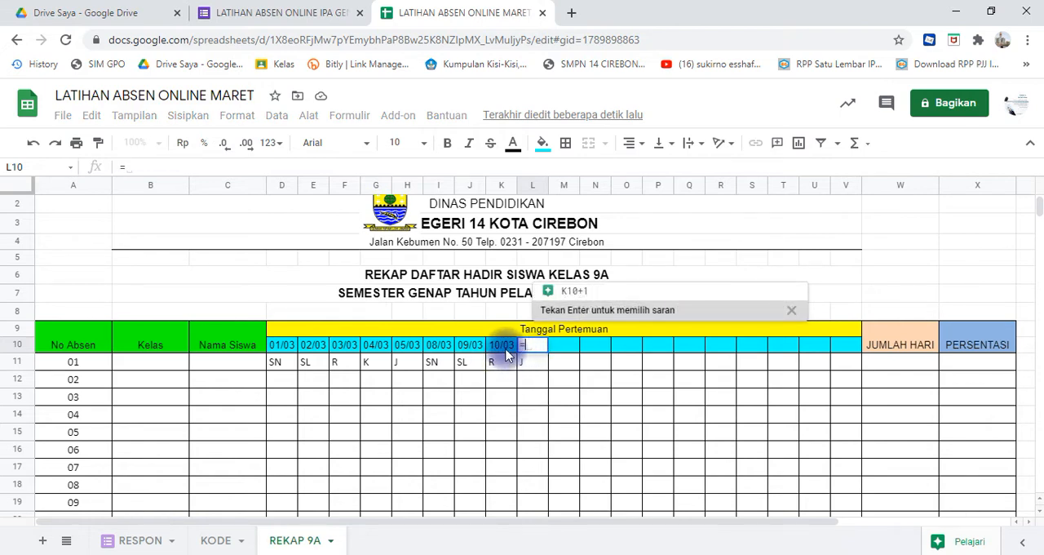
click(506, 351)
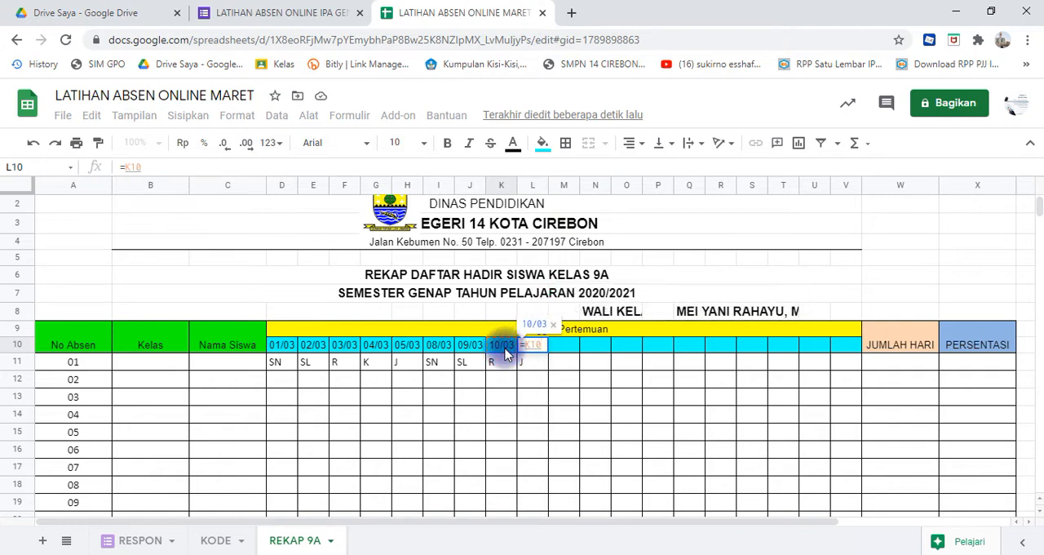
text(+)
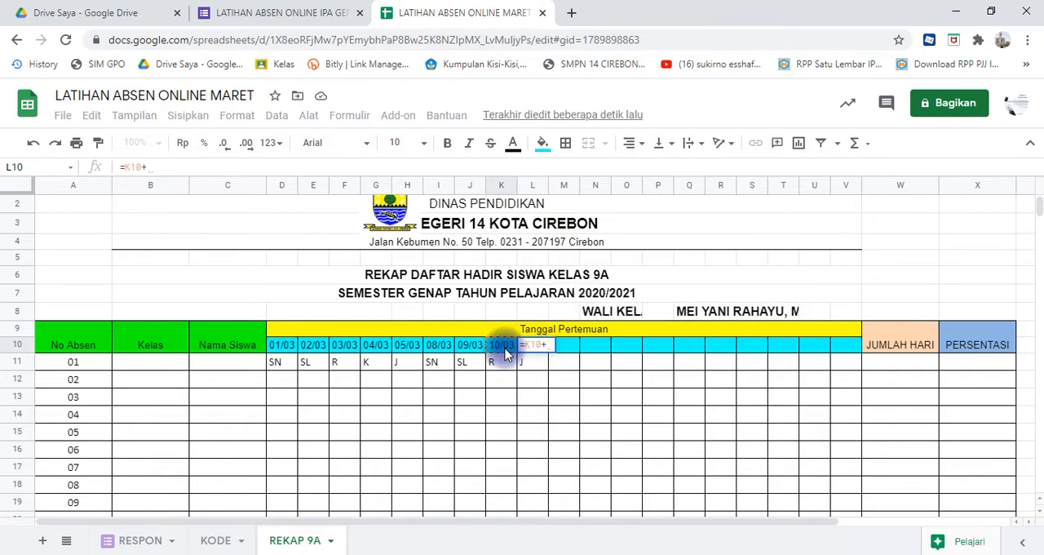
text(1)
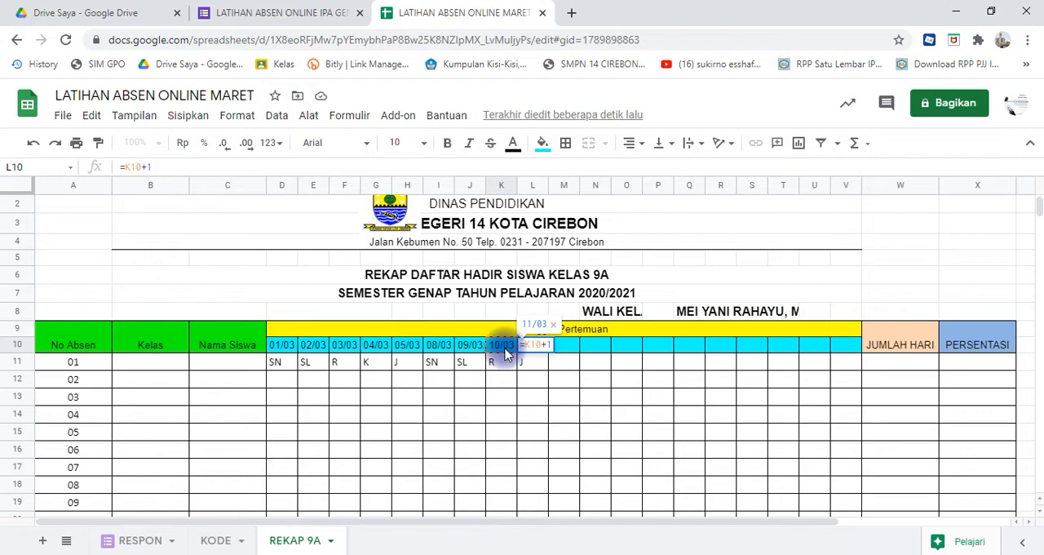
key(BackSpace)
text(2)
key(Return)
click(506, 346)
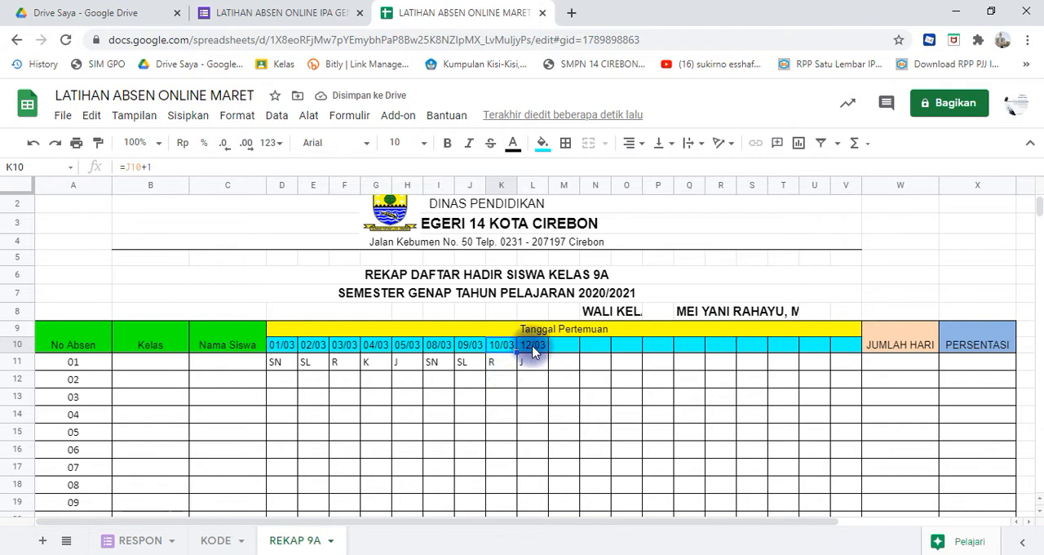
click(532, 347)
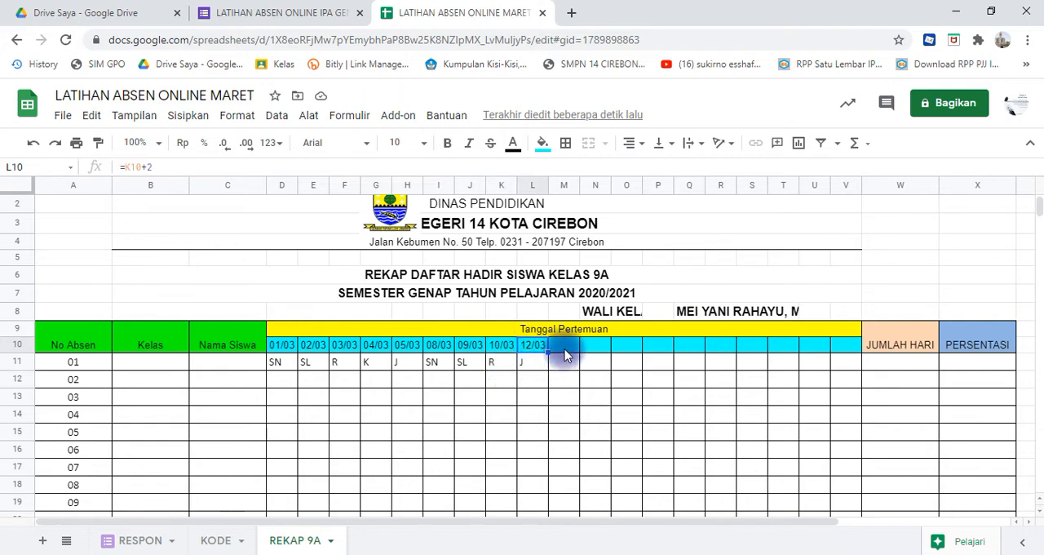
- Enter the day code SN in M11 and the formula =L10+3 in M10 for the following week's first meeting
click(562, 361)
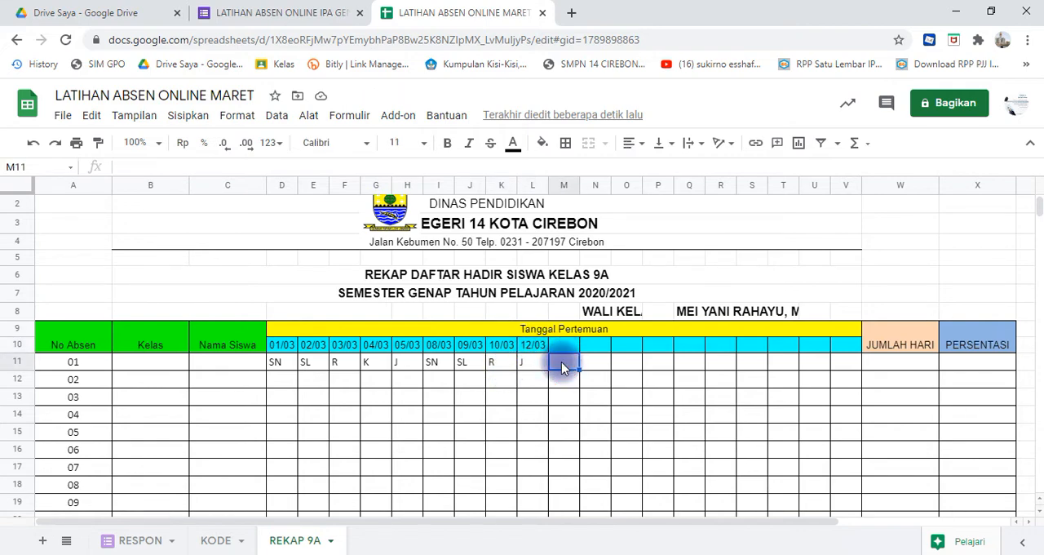
text(SN)
click(568, 351)
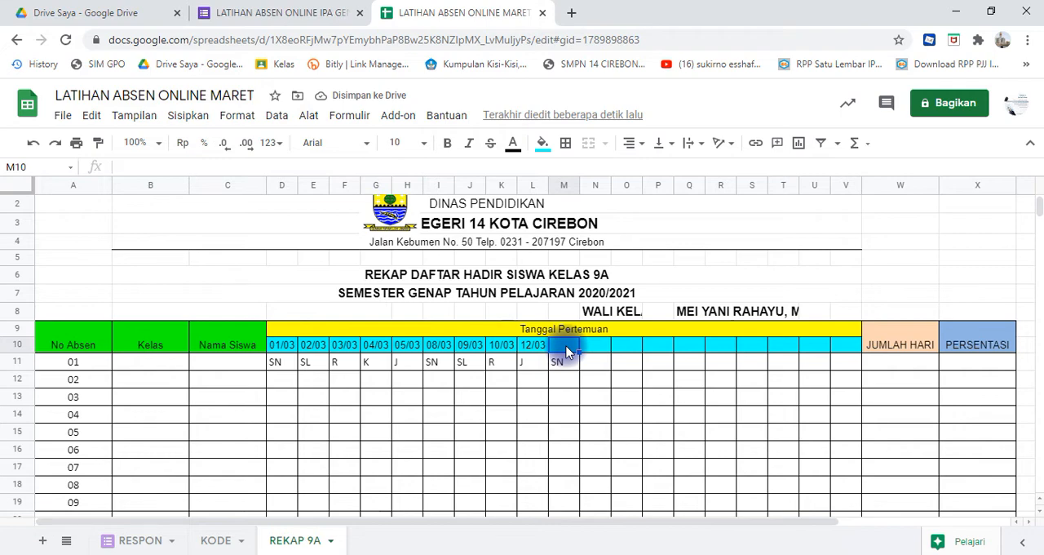
text(=)
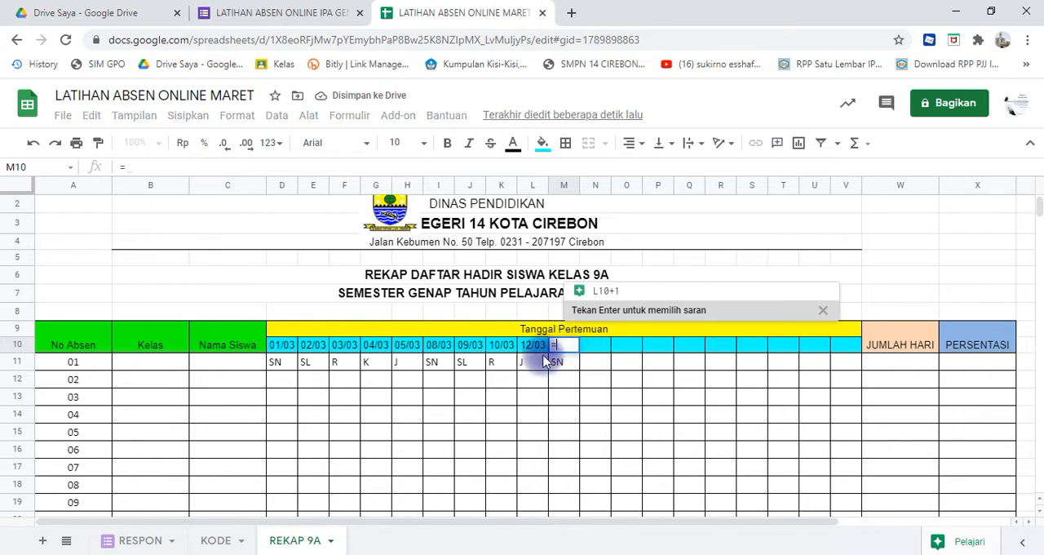
click(534, 346)
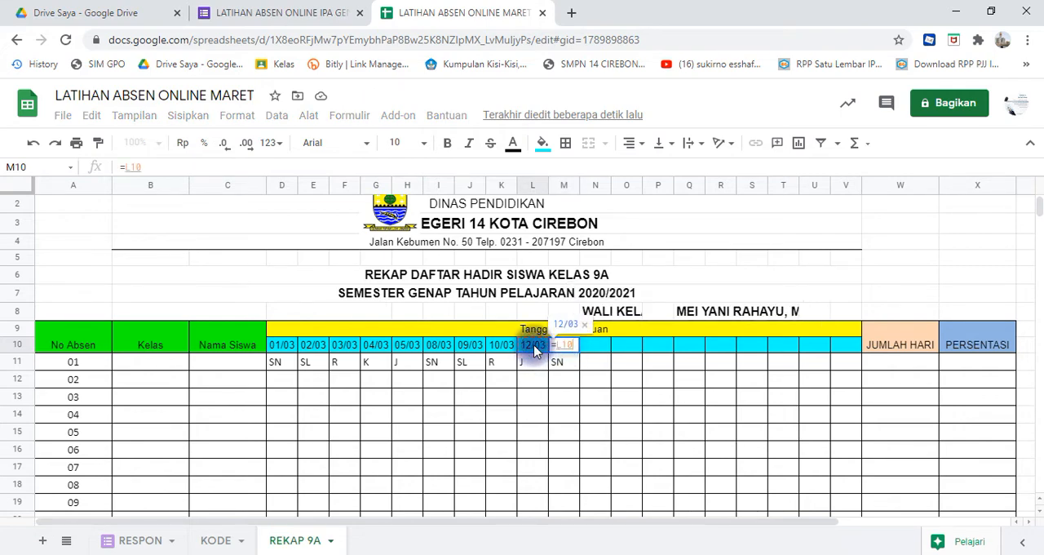
text(+3)
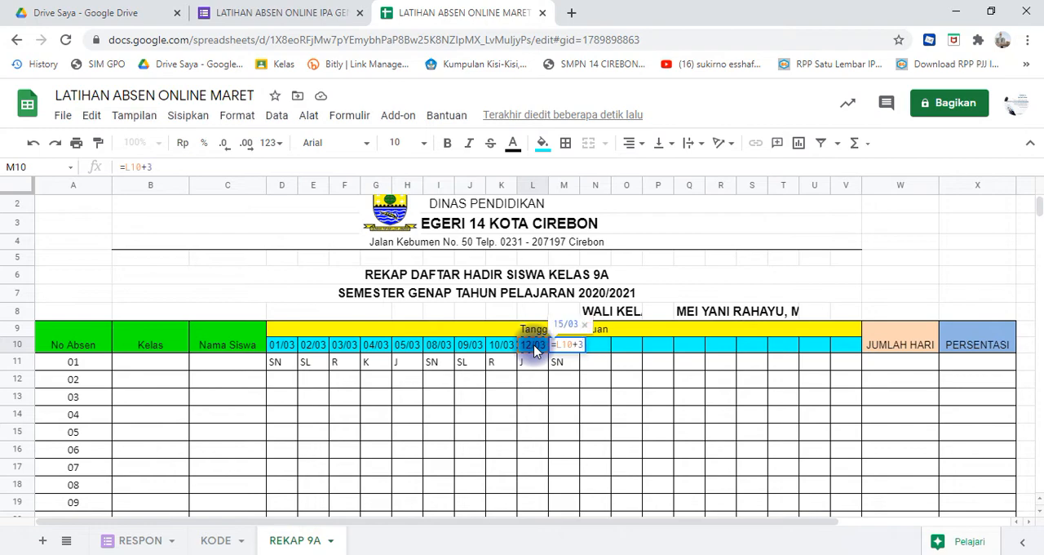
key(Return)
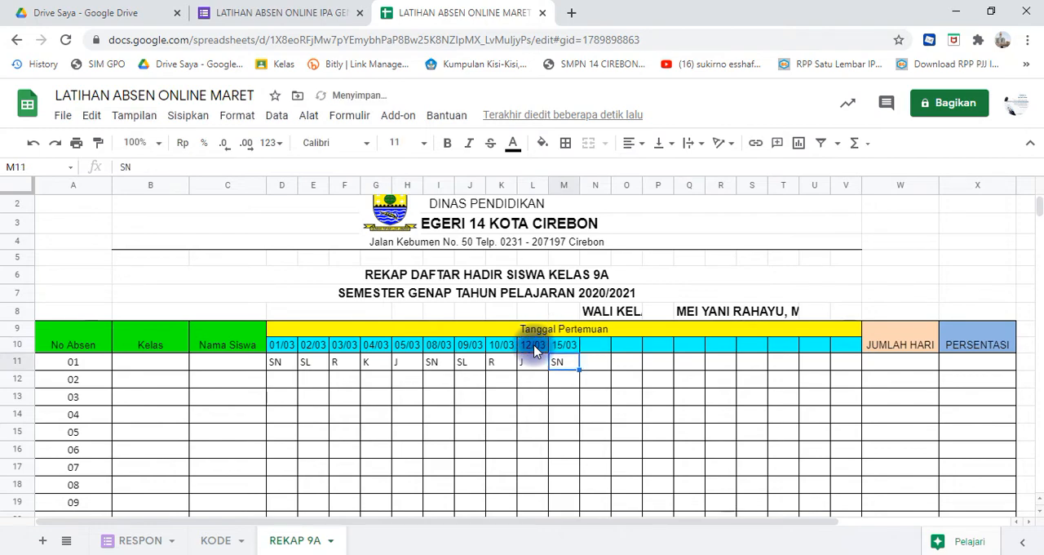
key(Up)
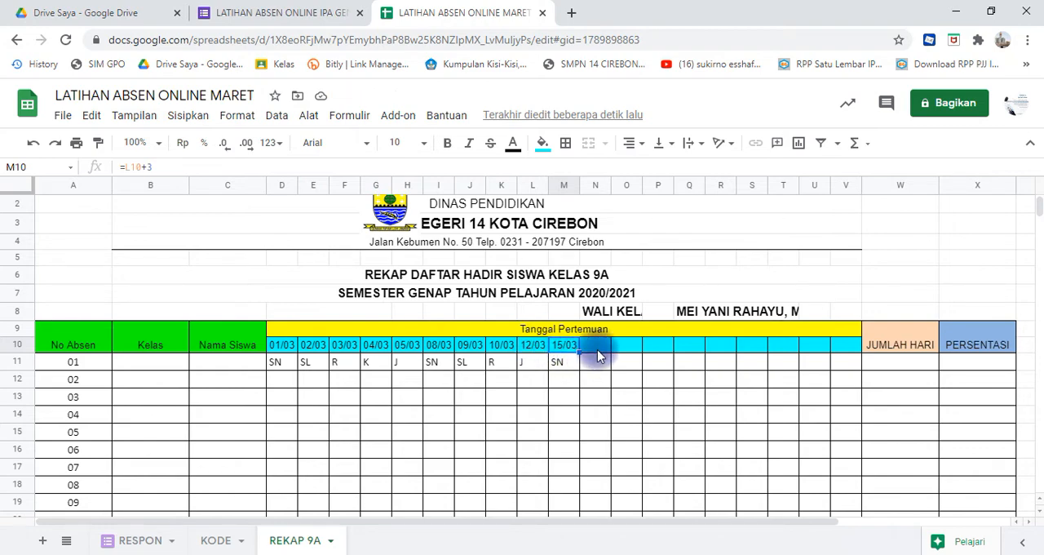
- Copy the date formulas in E10:I10 and paste them into the meeting date row starting at N10
click(313, 349)
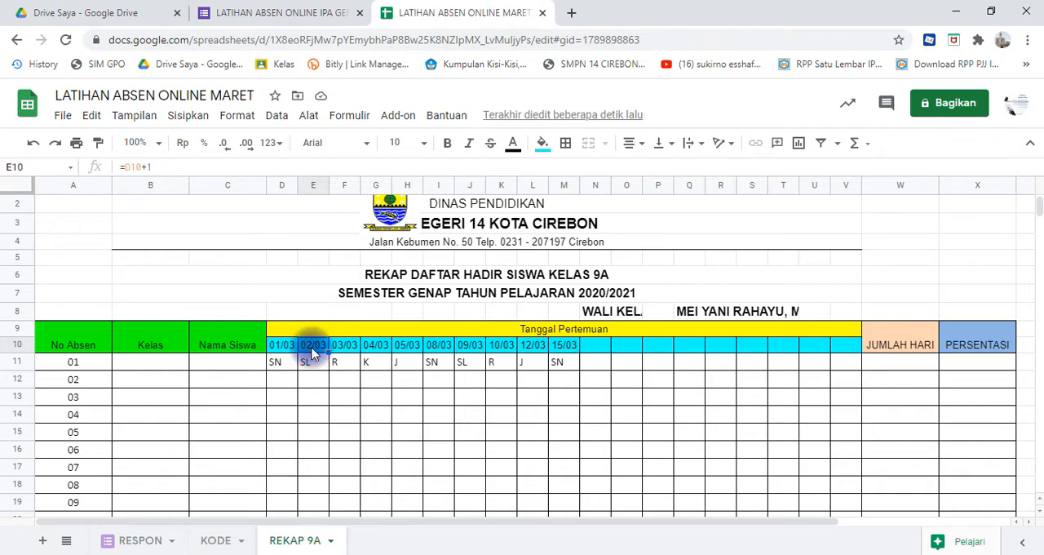
key(shift+Right)
key(shift+Right)
key(shift+Right)
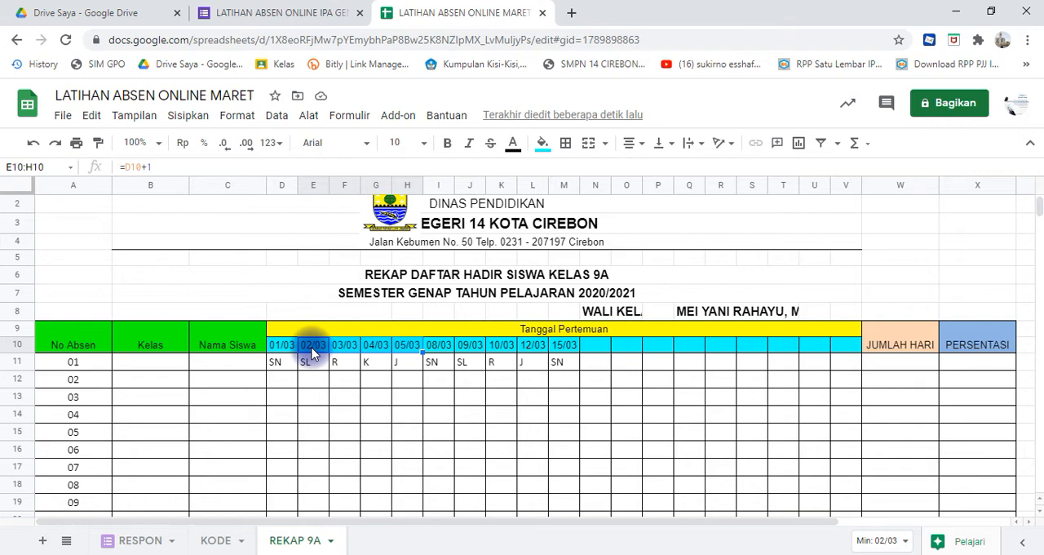
key(shift+Right)
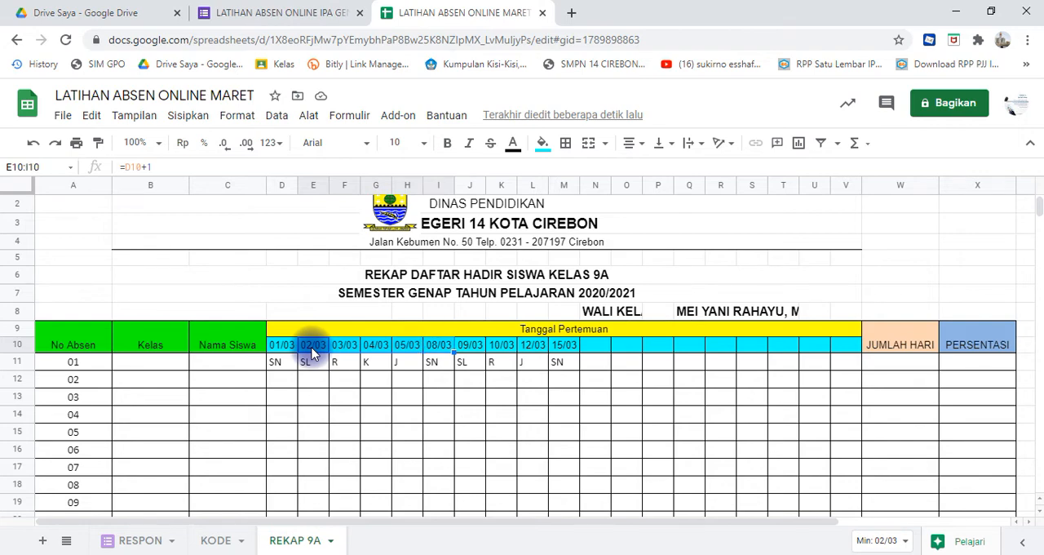
click(589, 351)
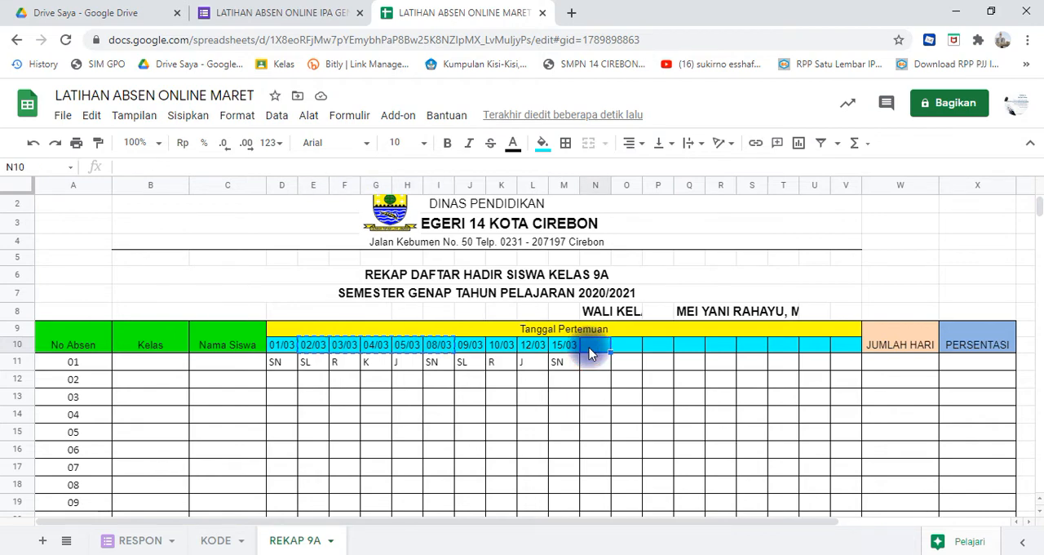
text(16/03	17/03	18/03	19/03	22/03)
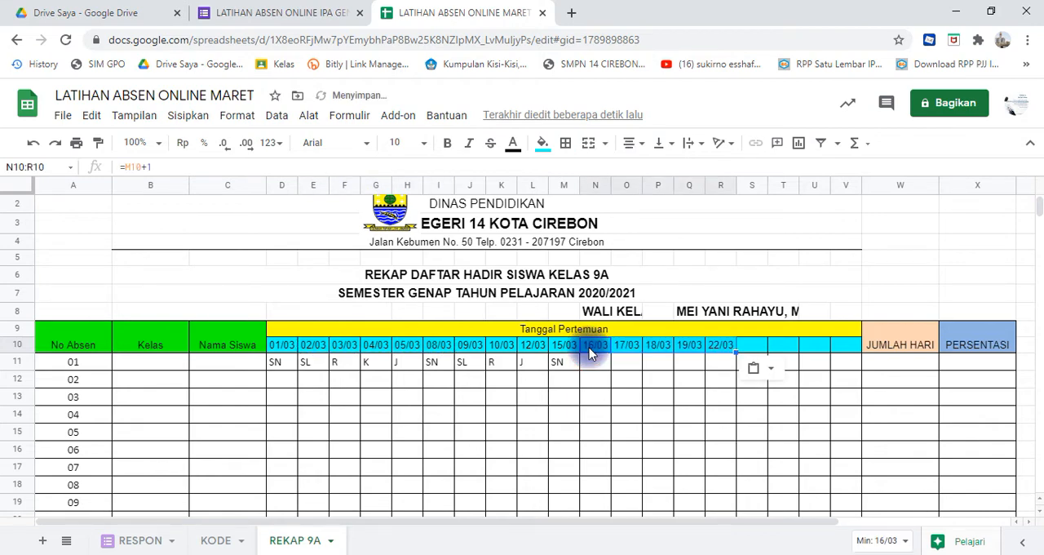
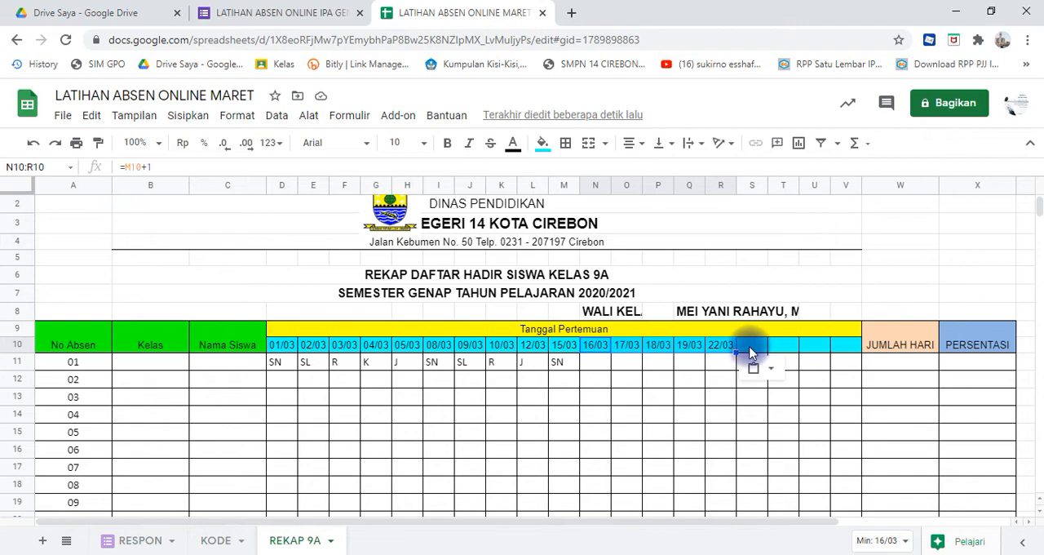
- Check the pasted date formulas in the meeting date cells N10 through R10
click(751, 350)
click(600, 347)
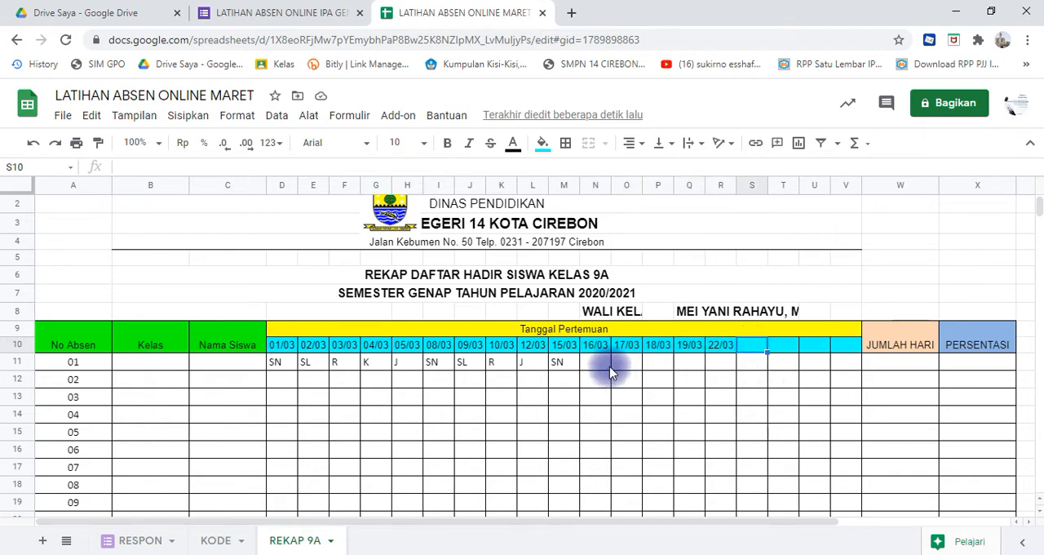
click(626, 351)
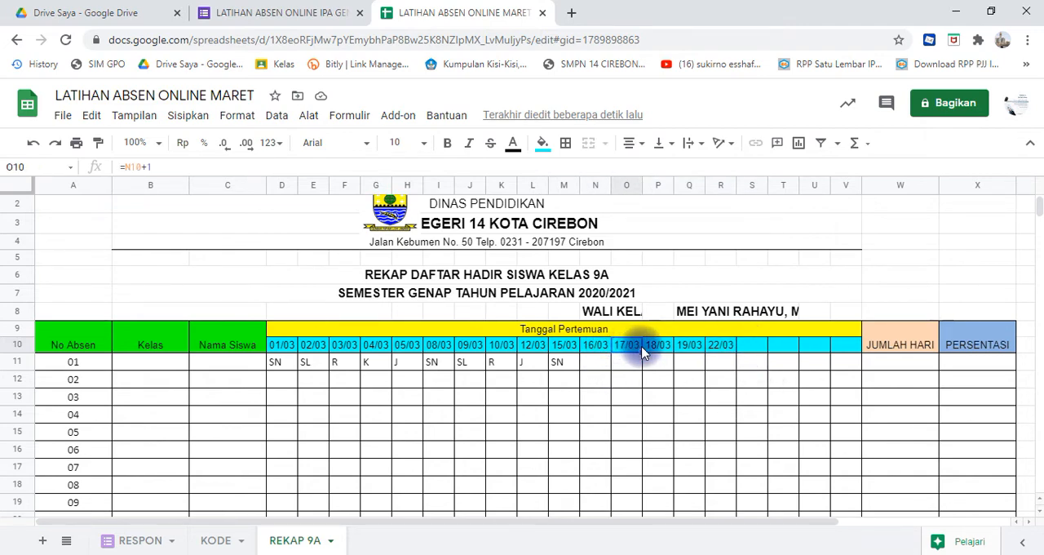
click(658, 346)
click(685, 351)
click(716, 346)
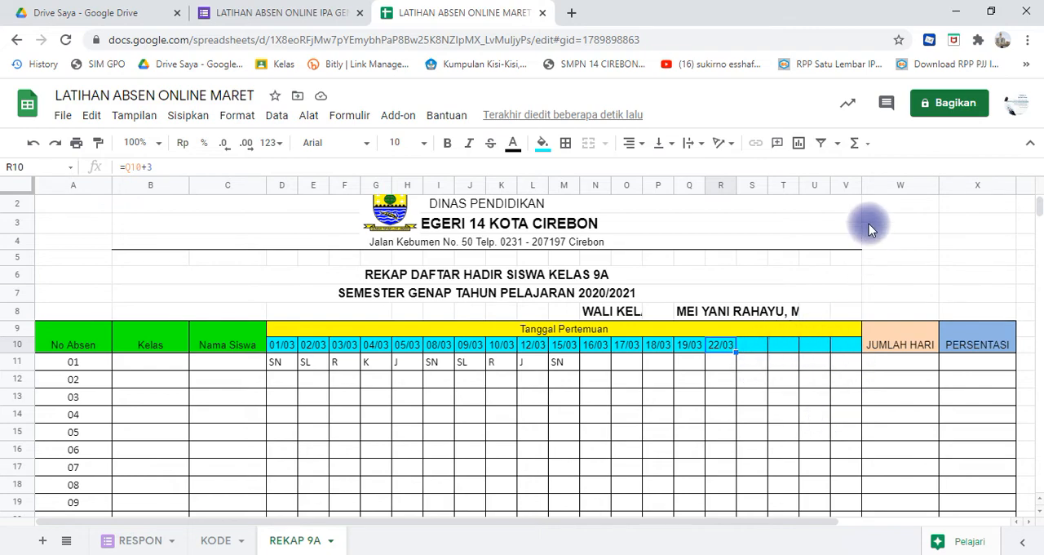
- Insert a column to the right of column V and paste the copied date formulas into S10:W10
click(843, 183)
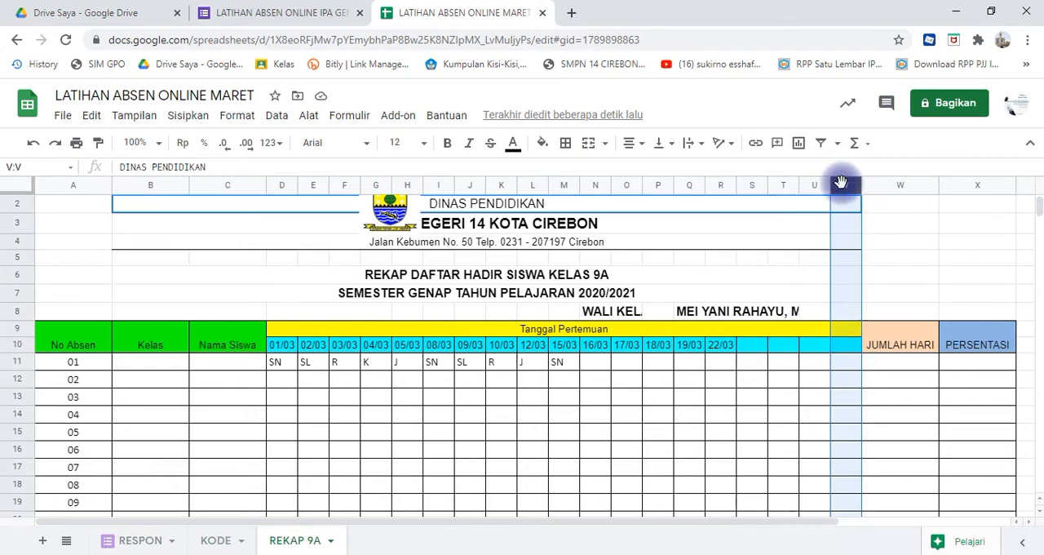
click(194, 118)
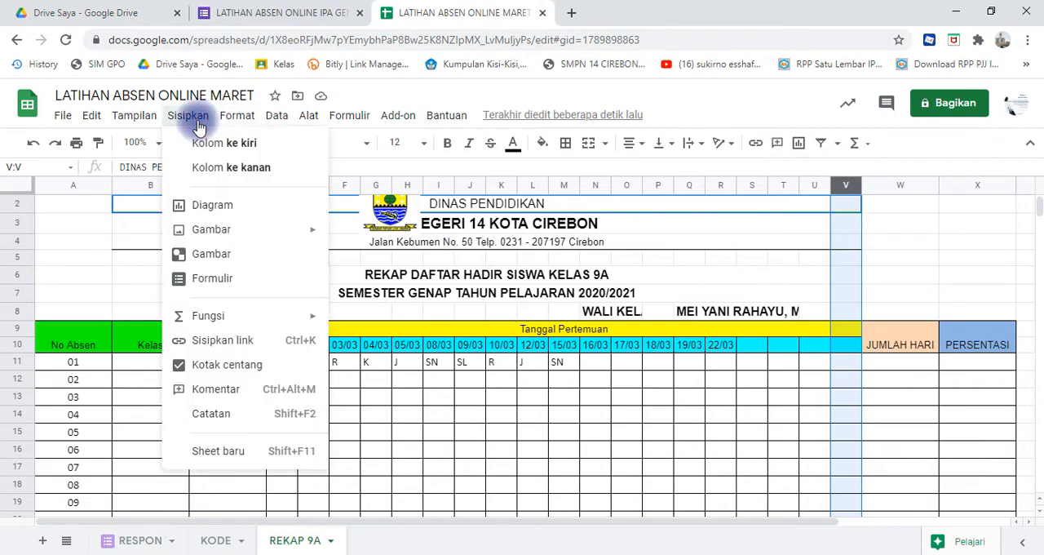
click(224, 168)
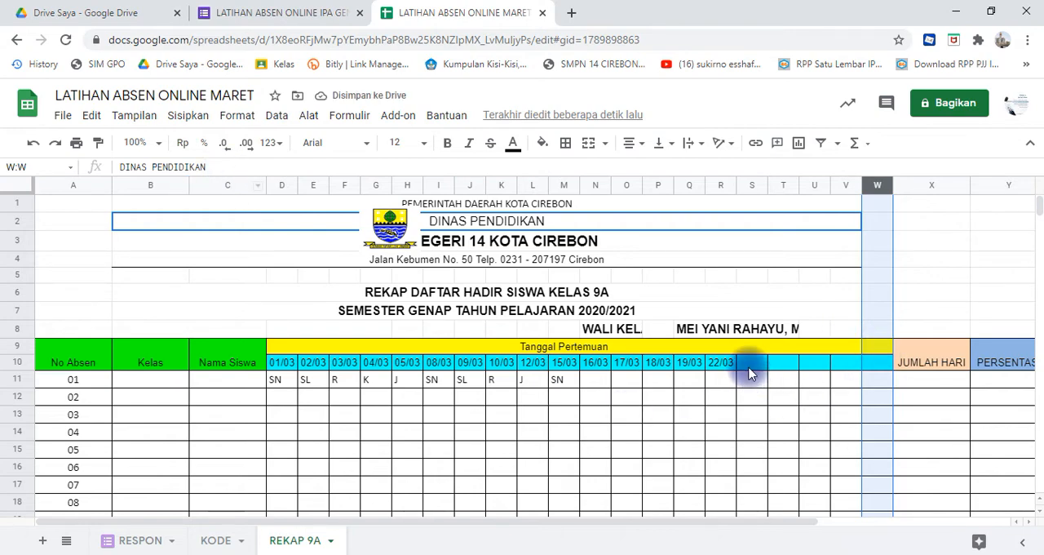
click(750, 367)
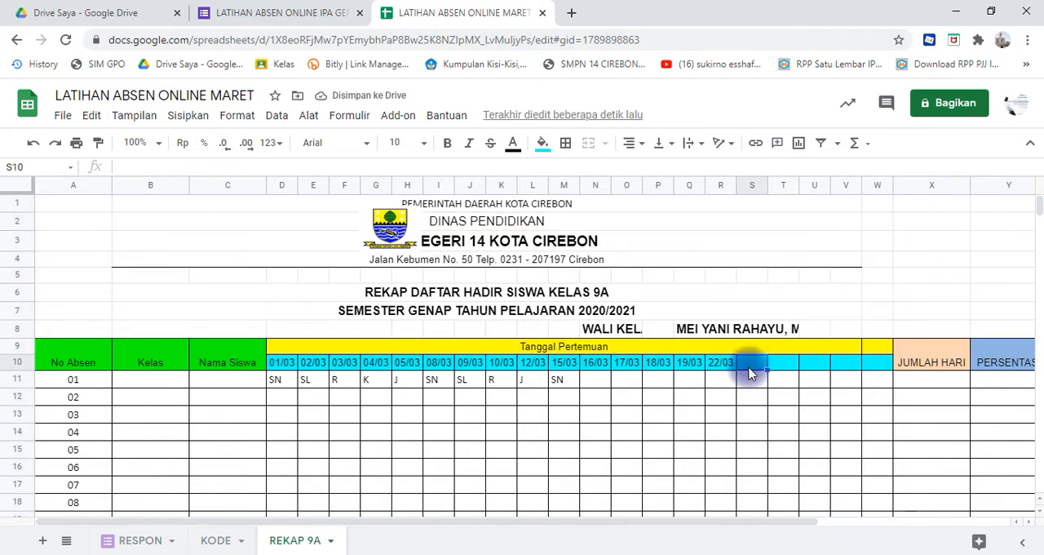
text(23/03	24/03	25/03	26/03	29/03)
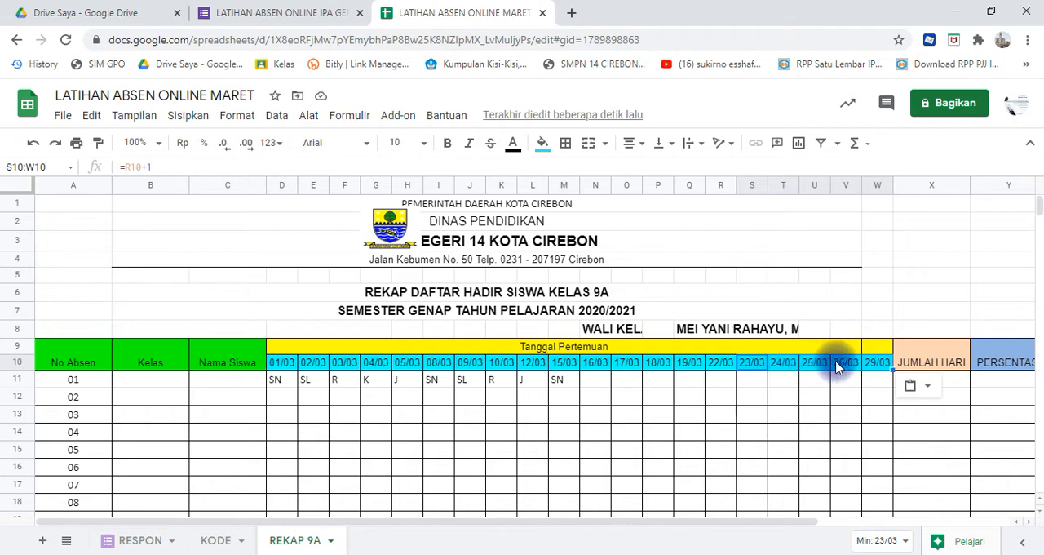
click(878, 365)
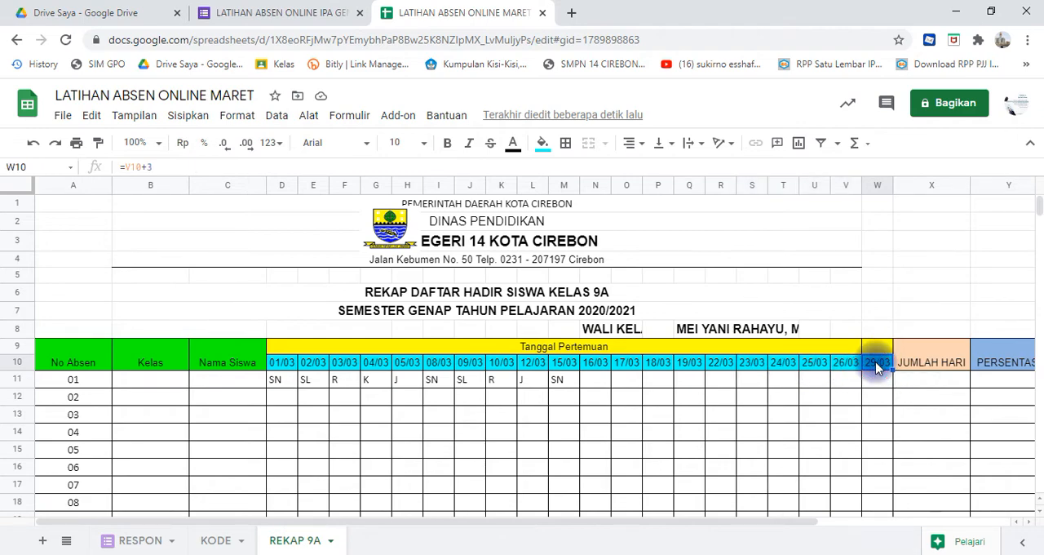
- Insert two more columns to the right of column W for additional meeting dates
click(877, 186)
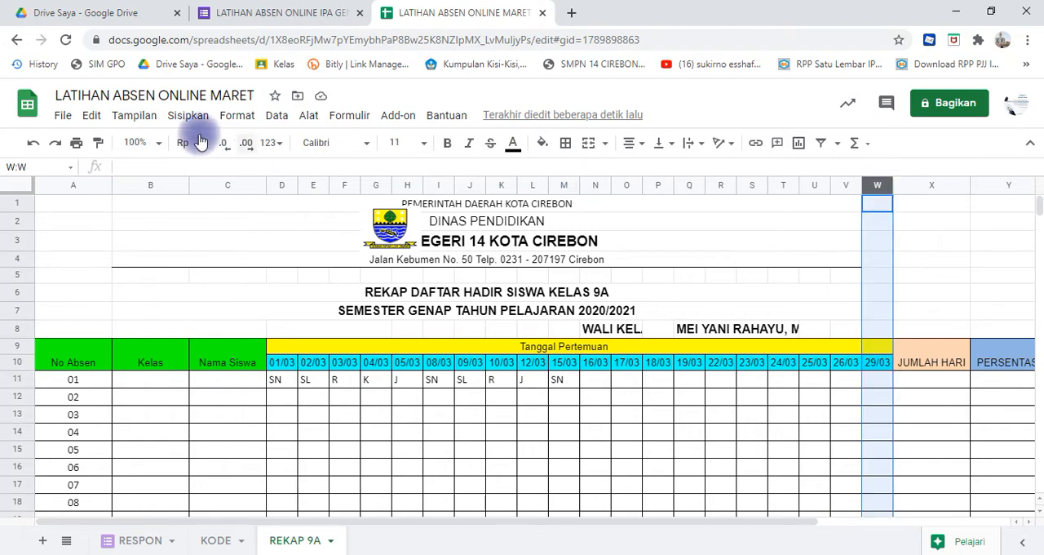
click(188, 115)
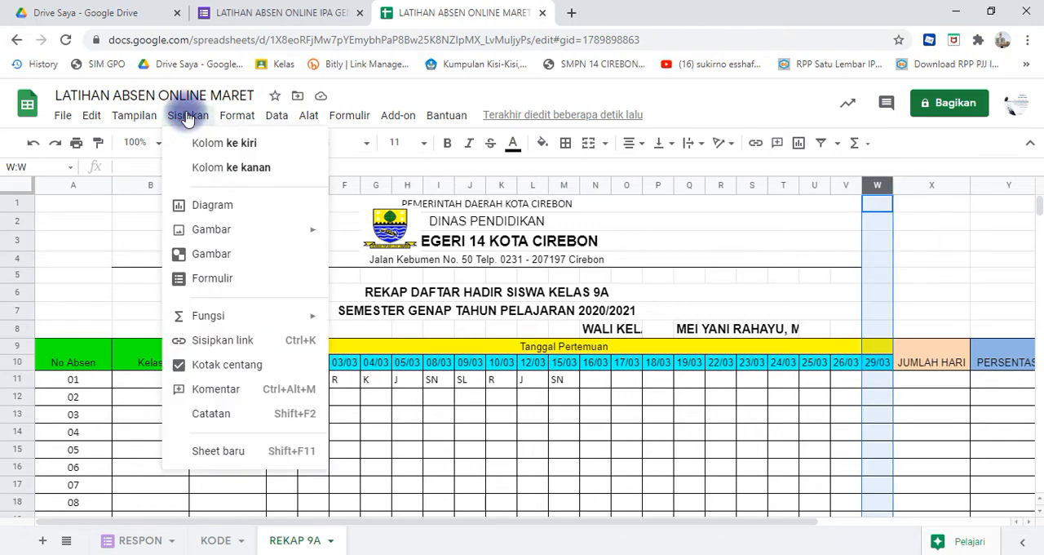
click(218, 168)
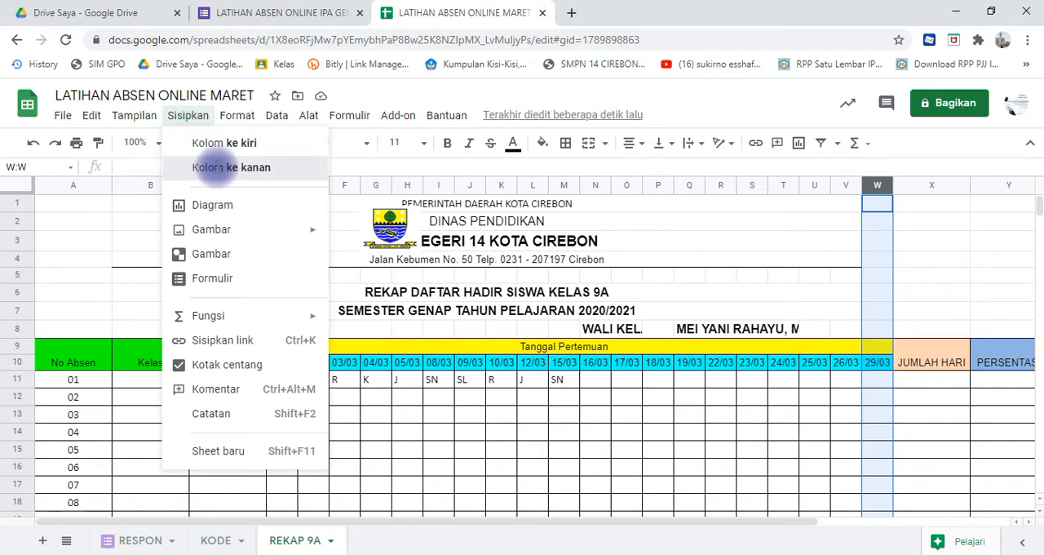
click(192, 119)
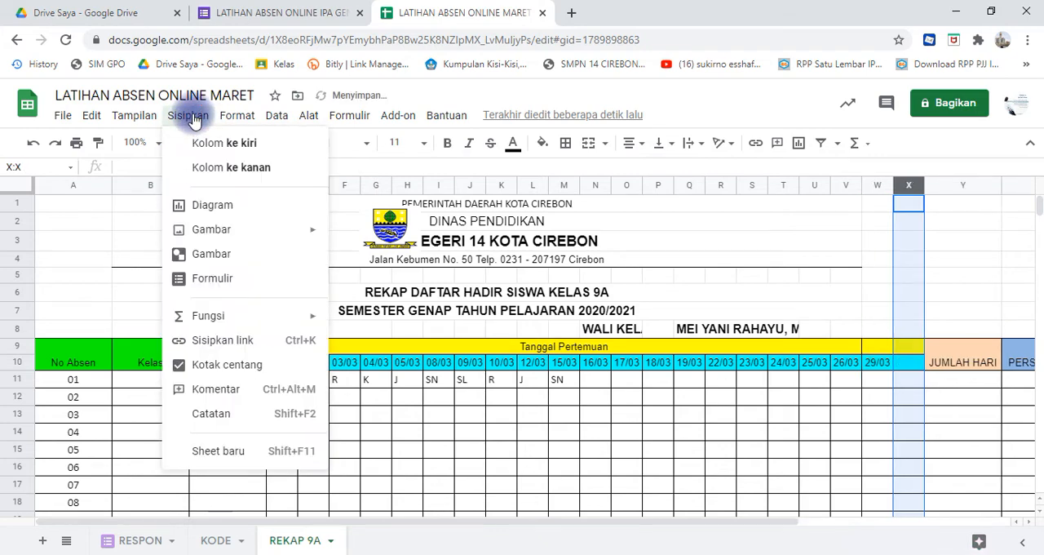
click(208, 169)
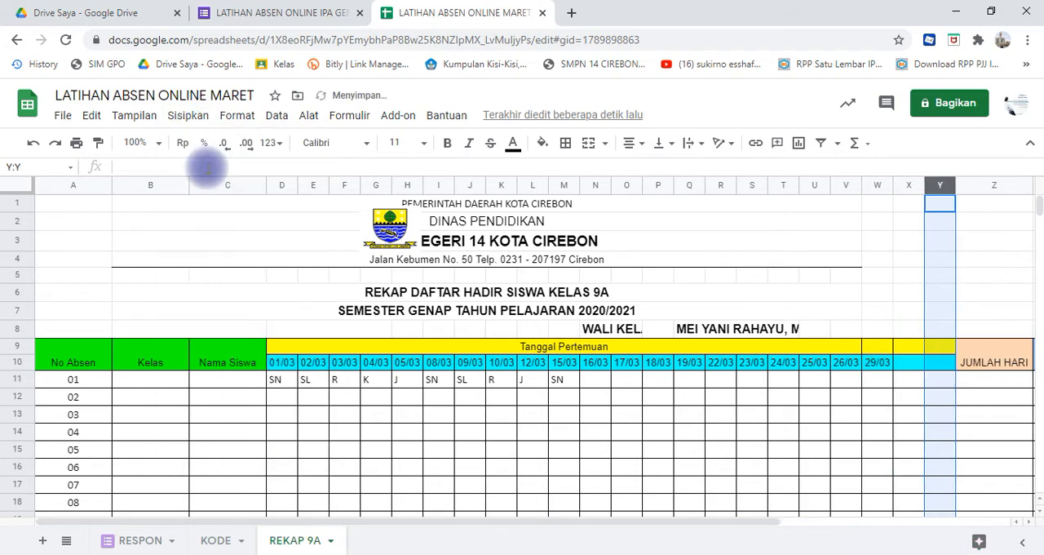
click(871, 369)
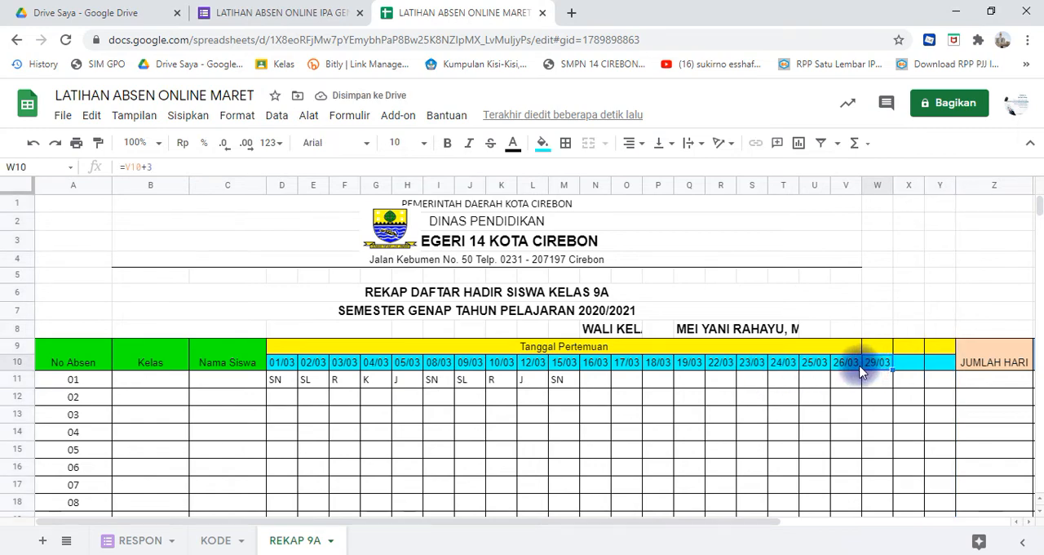
click(856, 367)
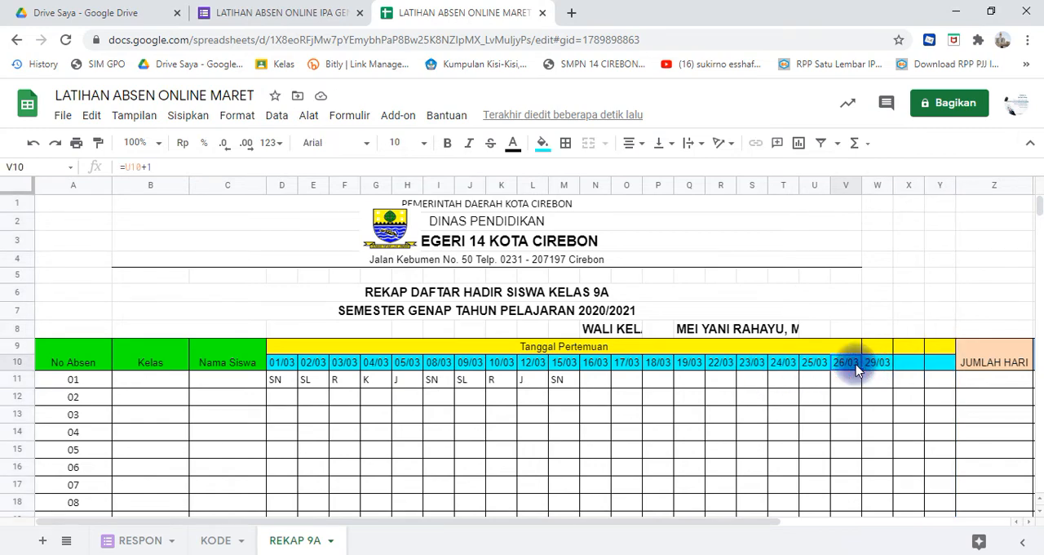
click(909, 366)
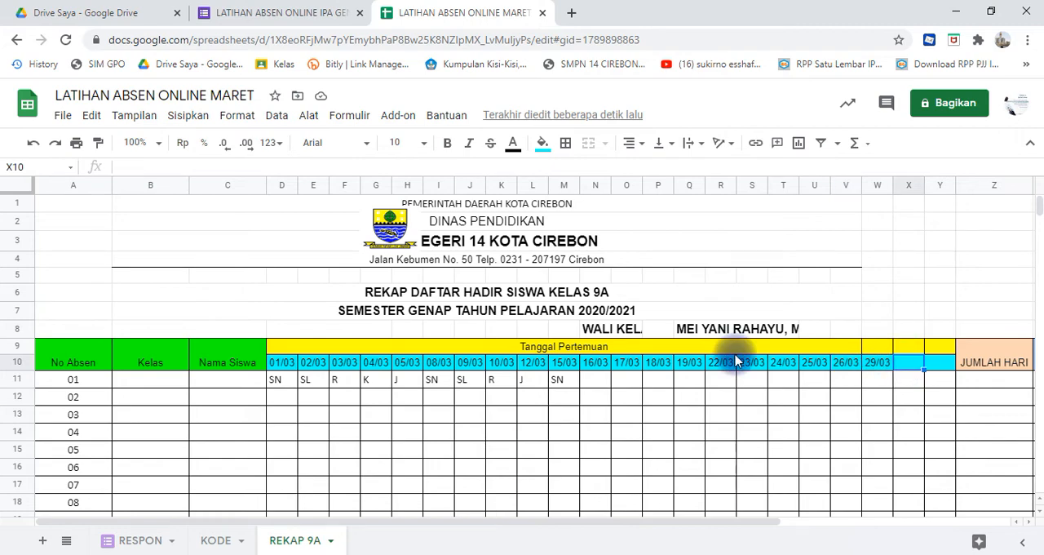
- Copy the day codes SN, SL, R, K and J in D11:H11
click(316, 385)
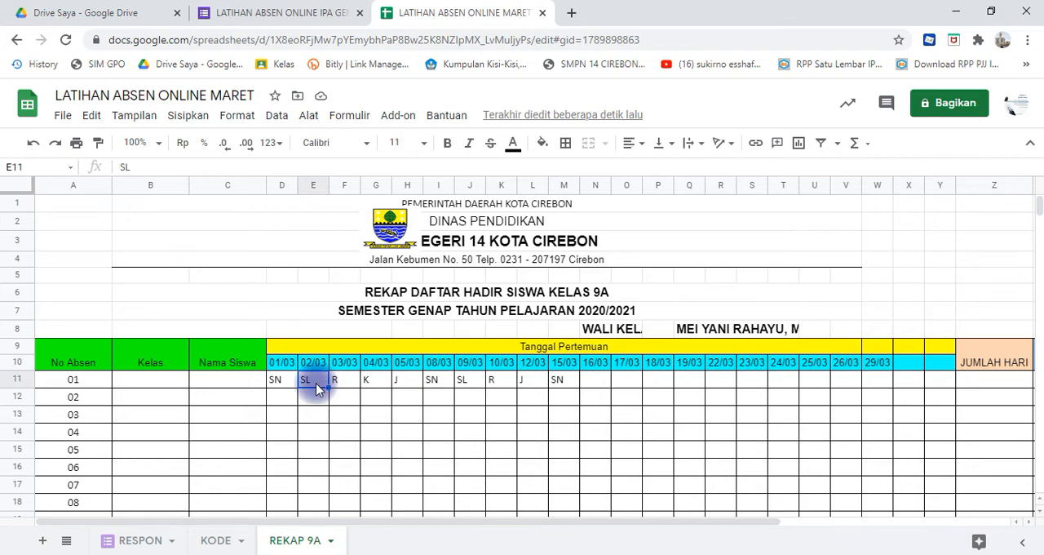
click(288, 389)
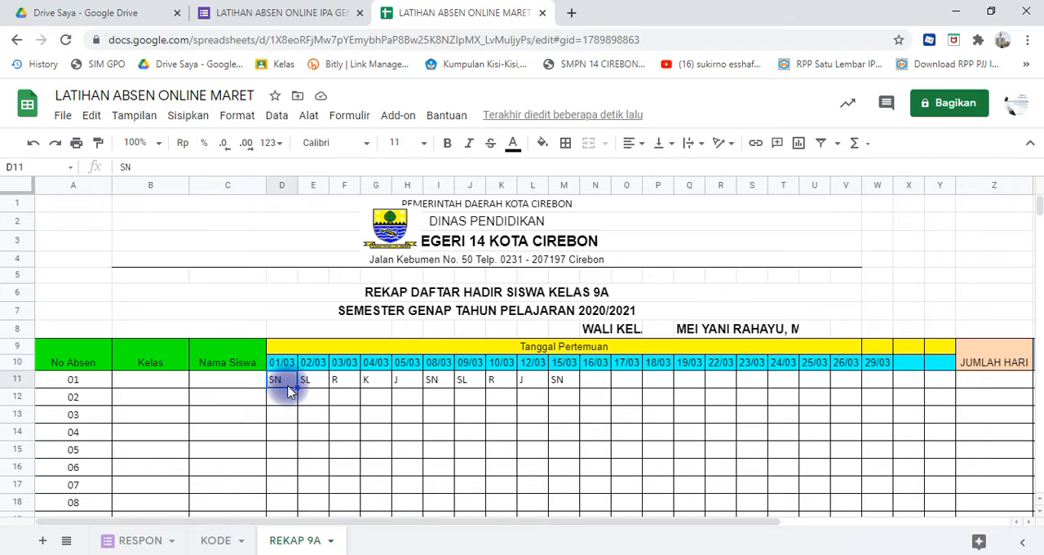
key(shift+Right)
key(shift+Right)
key(shift+Right)
key(shift+Right)
key(ctrl+c)
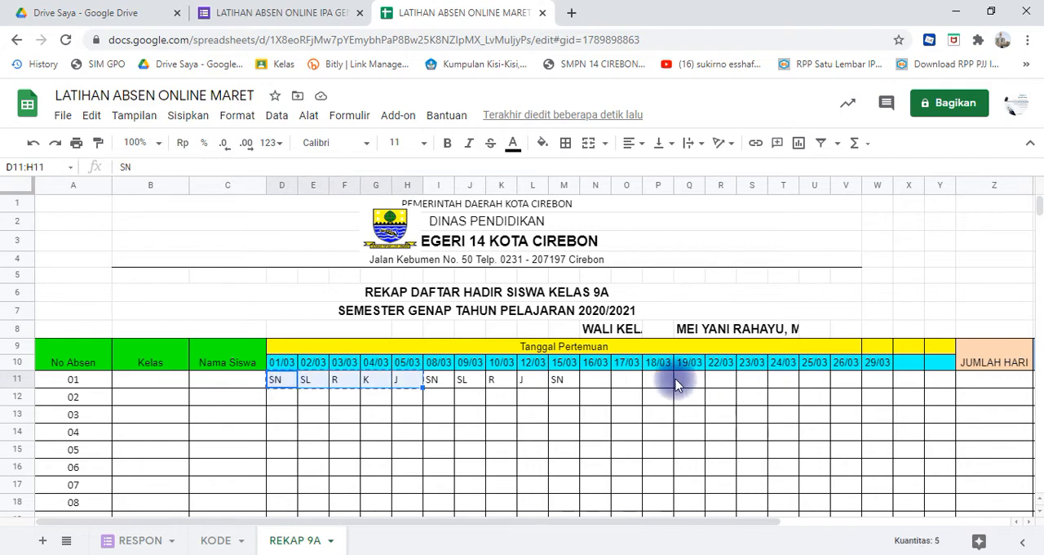
click(589, 384)
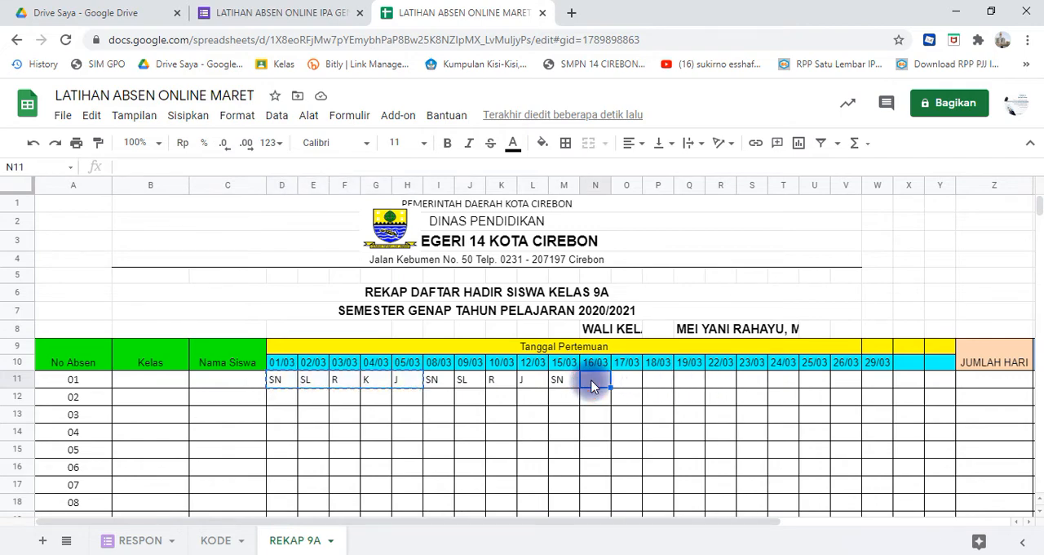
key(ctrl+v)
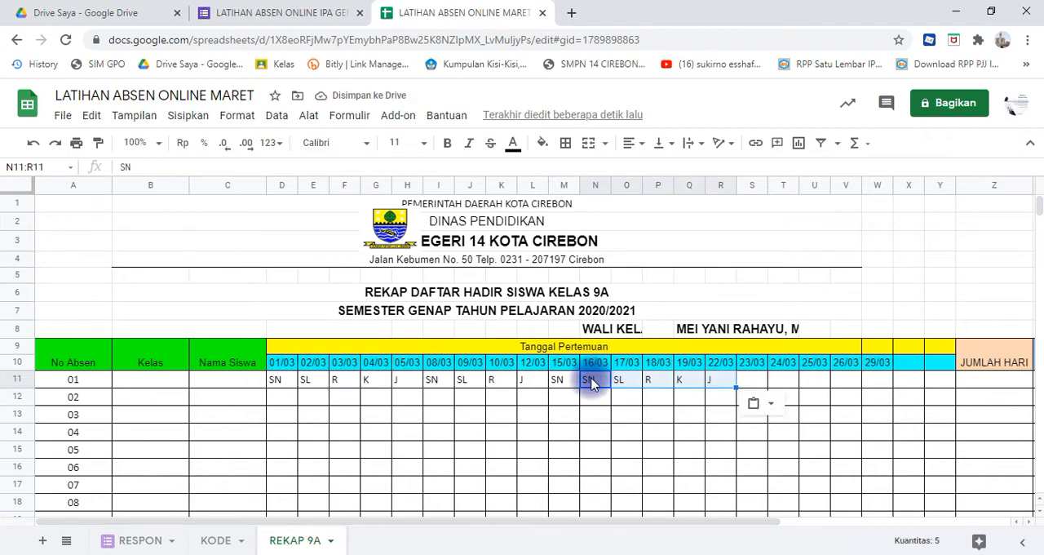
click(592, 382)
key(Delete)
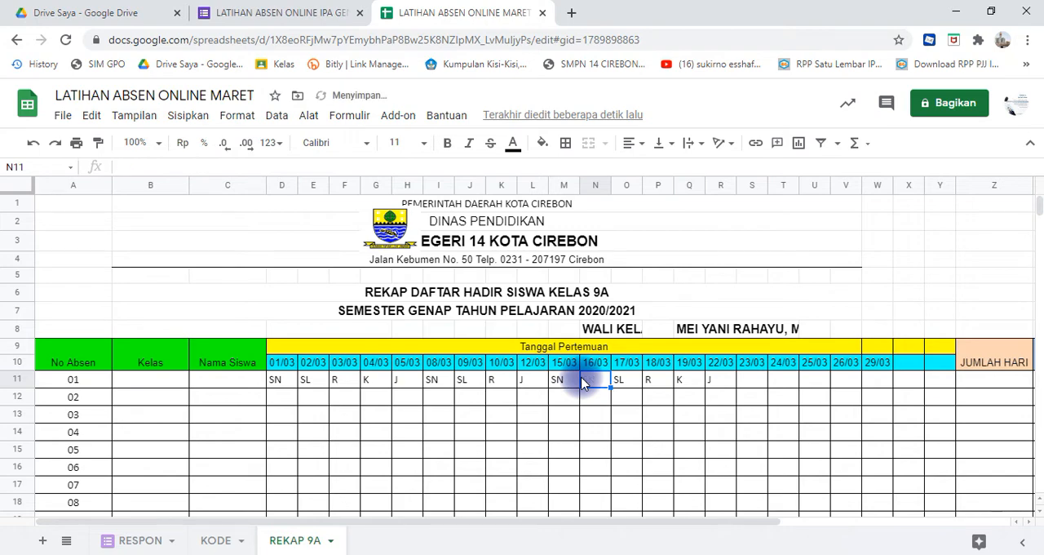
key(ctrl+z)
key(ctrl+z)
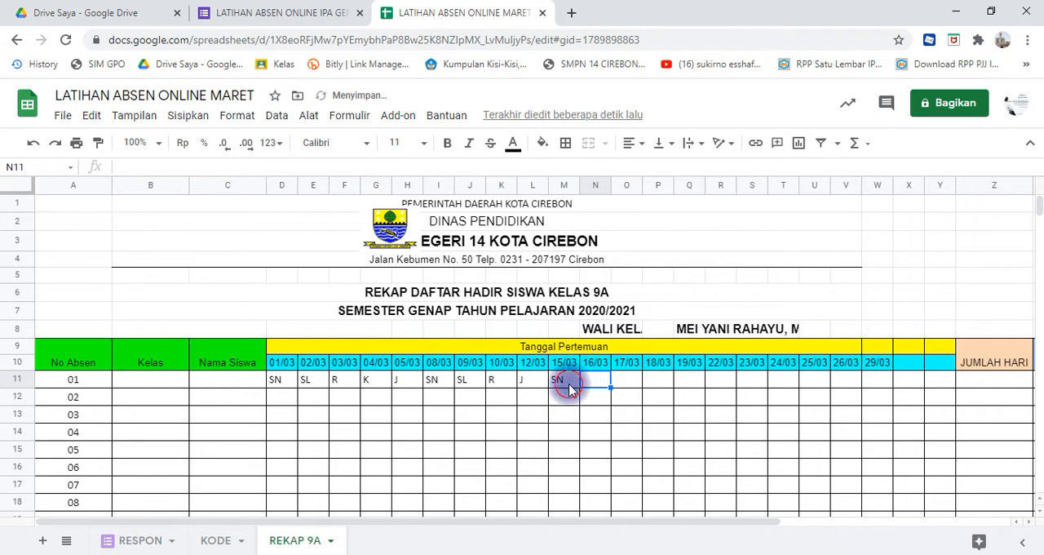
- Paste the copied day codes into M11:Q11 and again into R11:V11
click(570, 383)
key(ctrl+v)
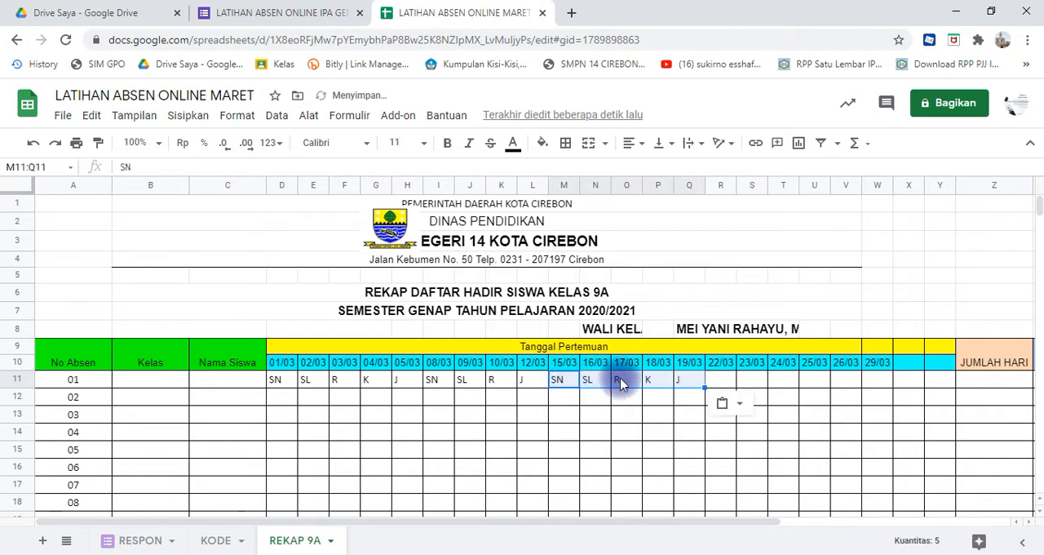
click(724, 388)
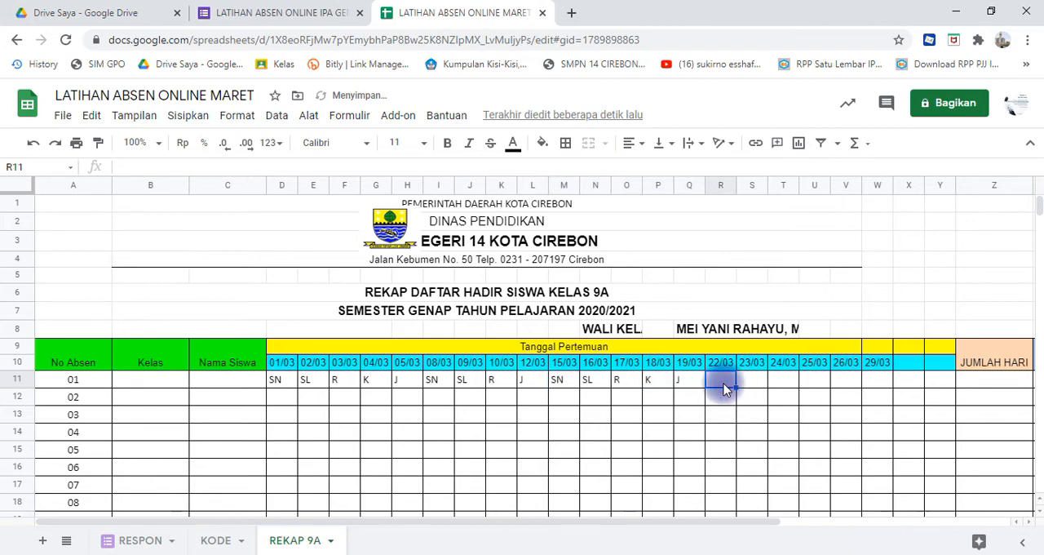
key(ctrl+v)
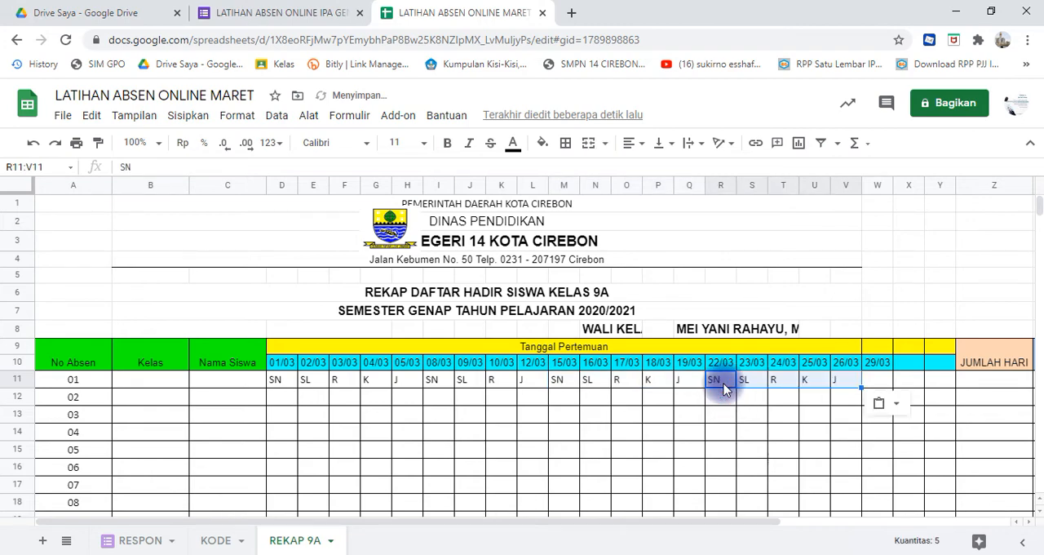
click(852, 362)
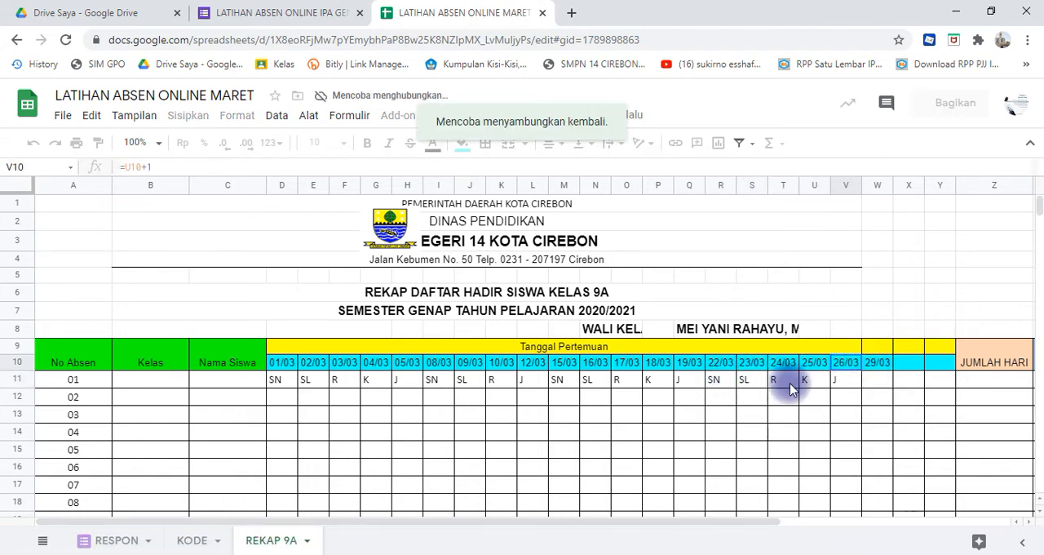
click(871, 364)
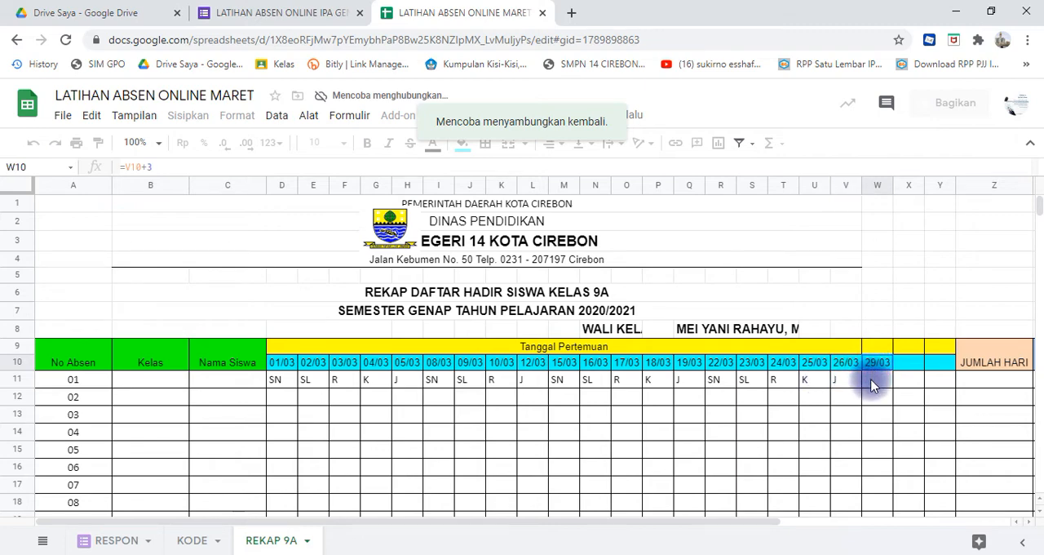
click(871, 386)
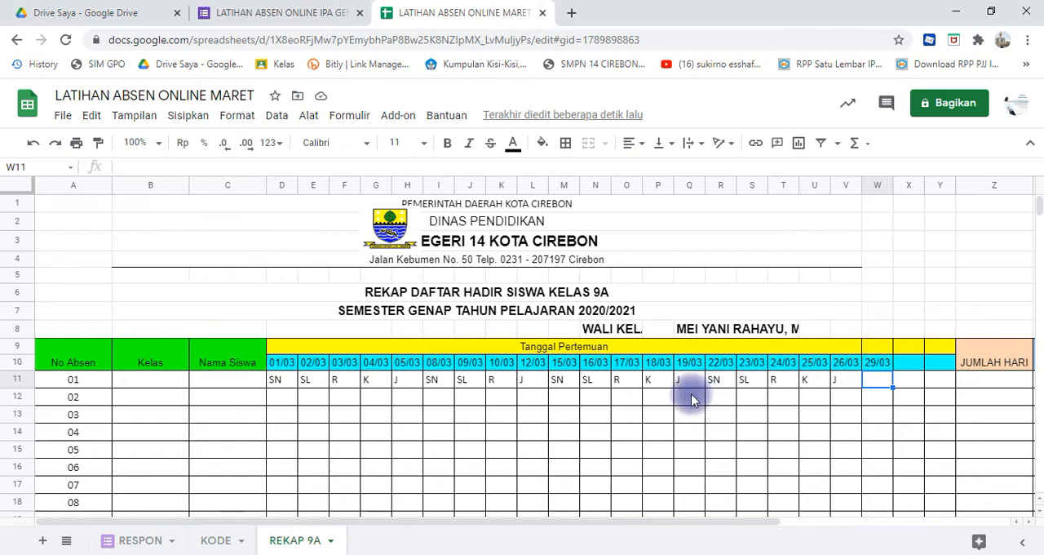
- Copy the date formulas in S10:T10 and paste them into X10:Y10 to fill the last two March dates
click(600, 367)
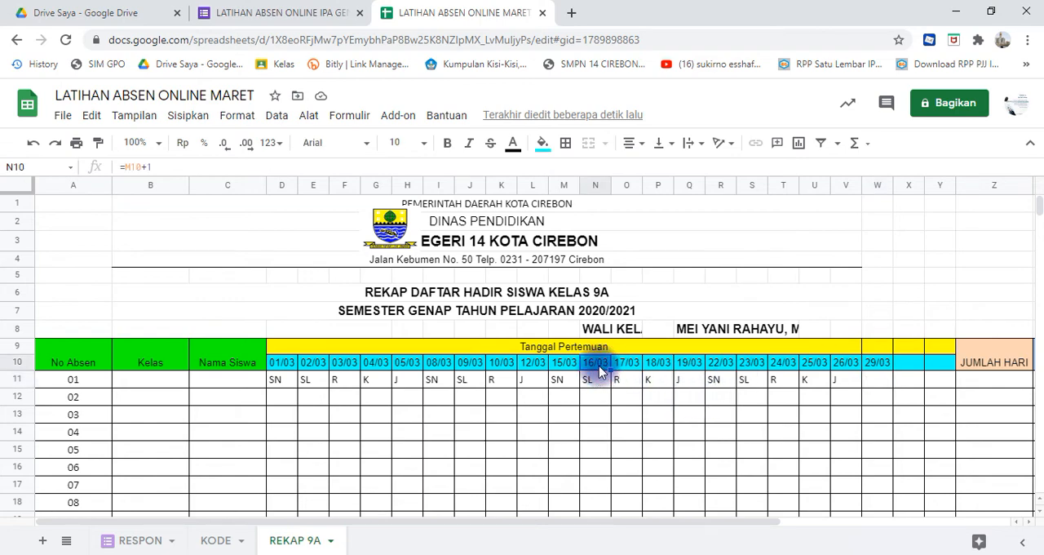
click(758, 367)
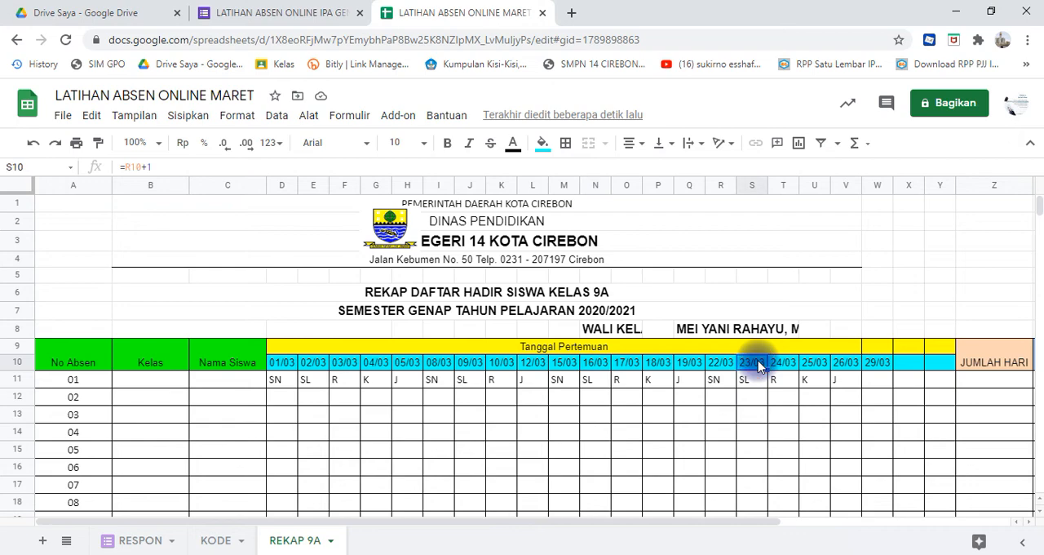
key(shift+Right)
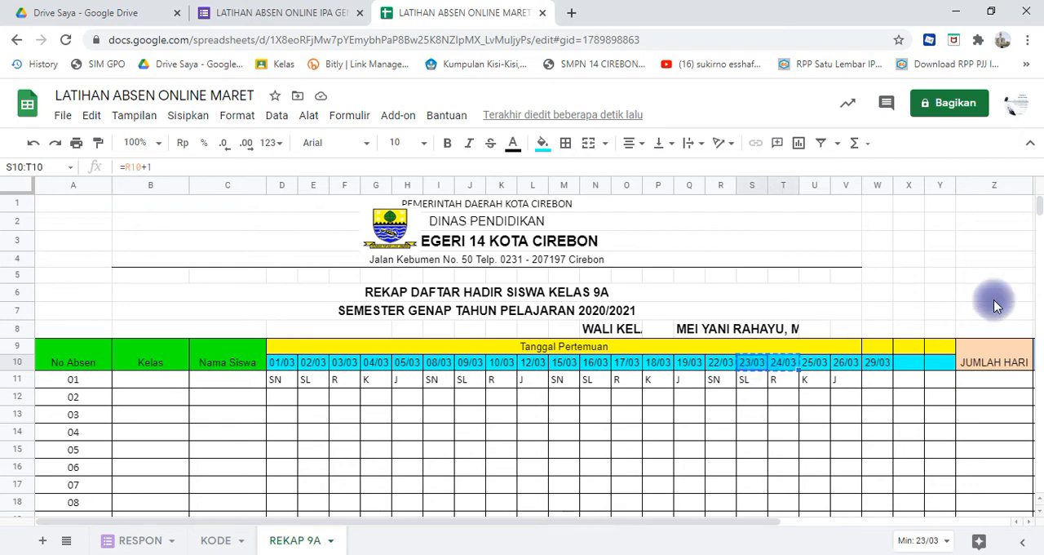
click(904, 369)
double_click(904, 369)
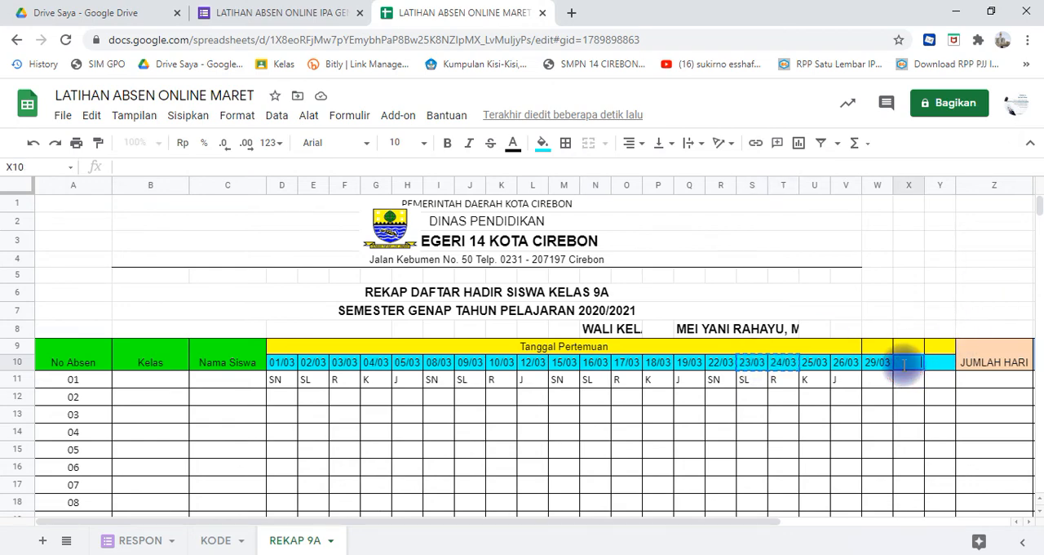
key(Return)
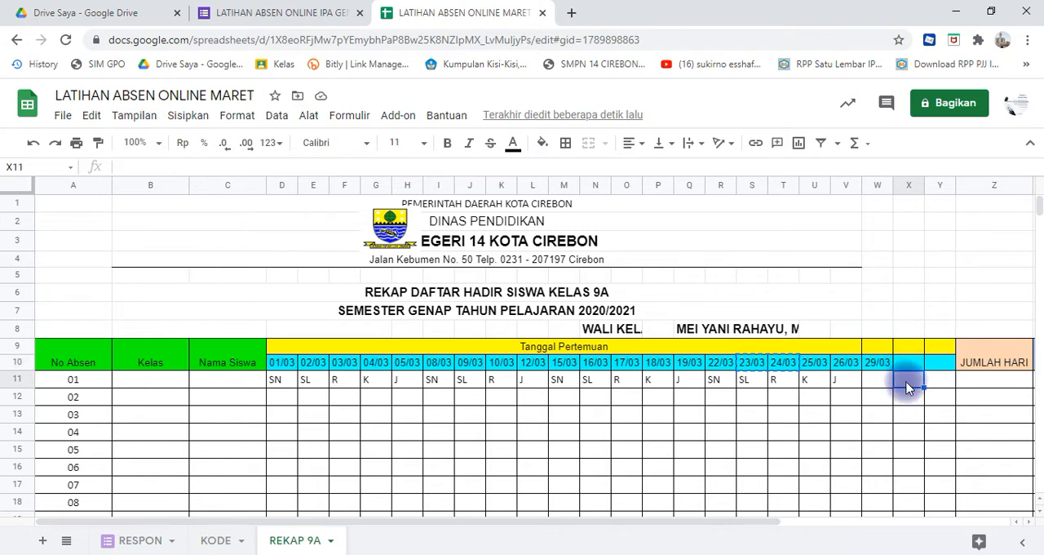
click(903, 367)
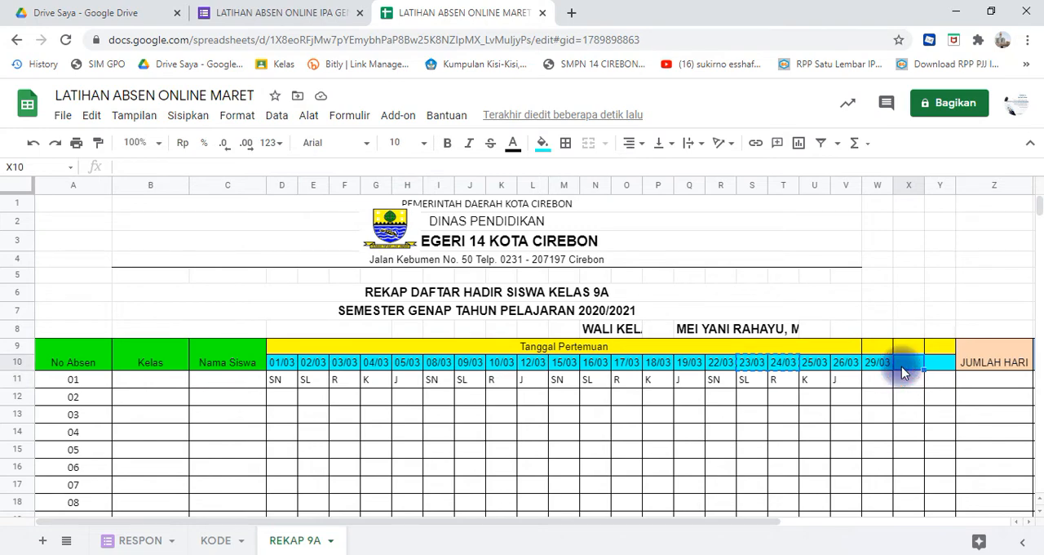
text(30/03	31/03)
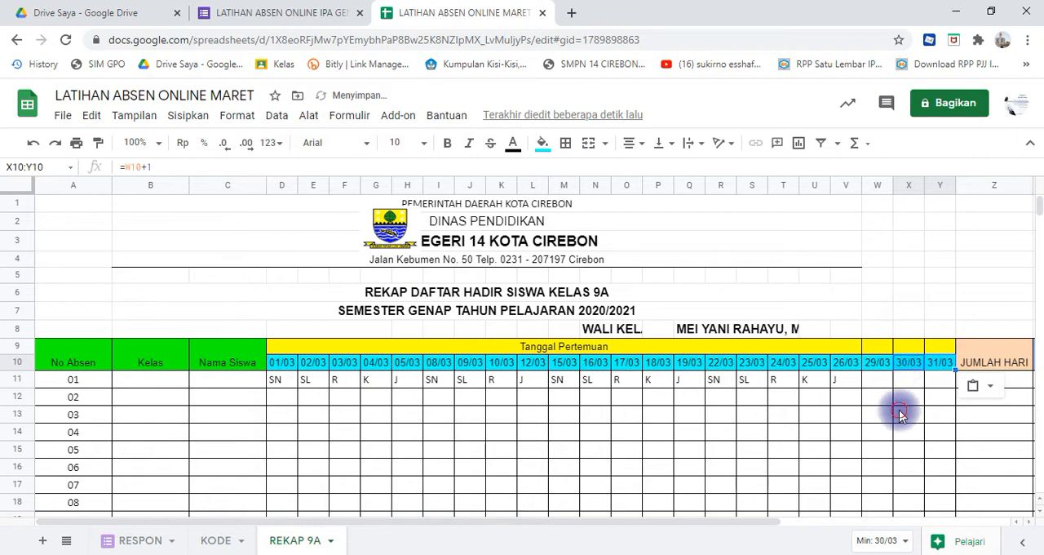
click(901, 412)
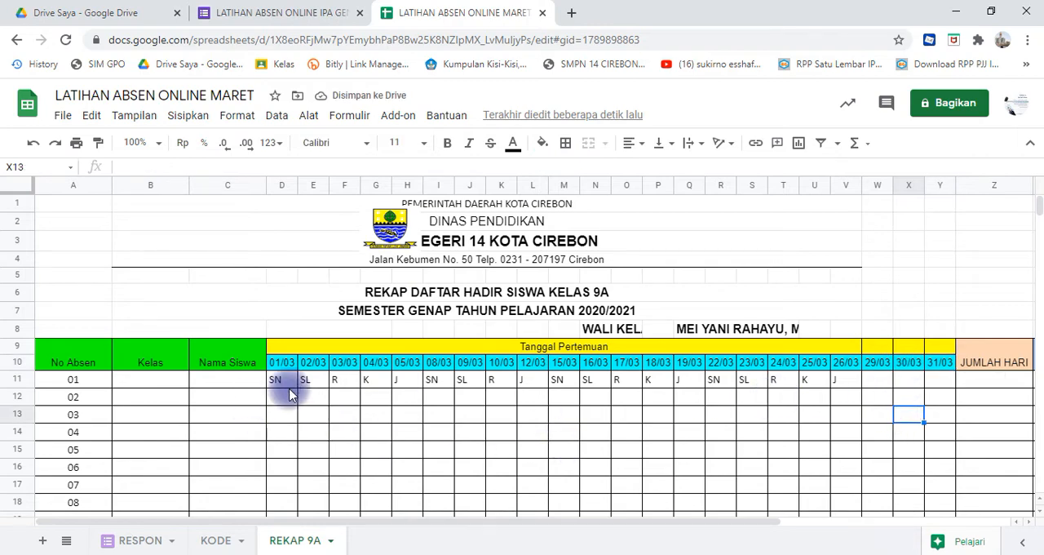
- Clear the helper day codes from D11:W11
click(284, 385)
key(shift+Right)
key(shift+Right)
key(shift+Right)
key(shift+Right)
key(shift+Right)
key(shift+Right)
key(shift+Right)
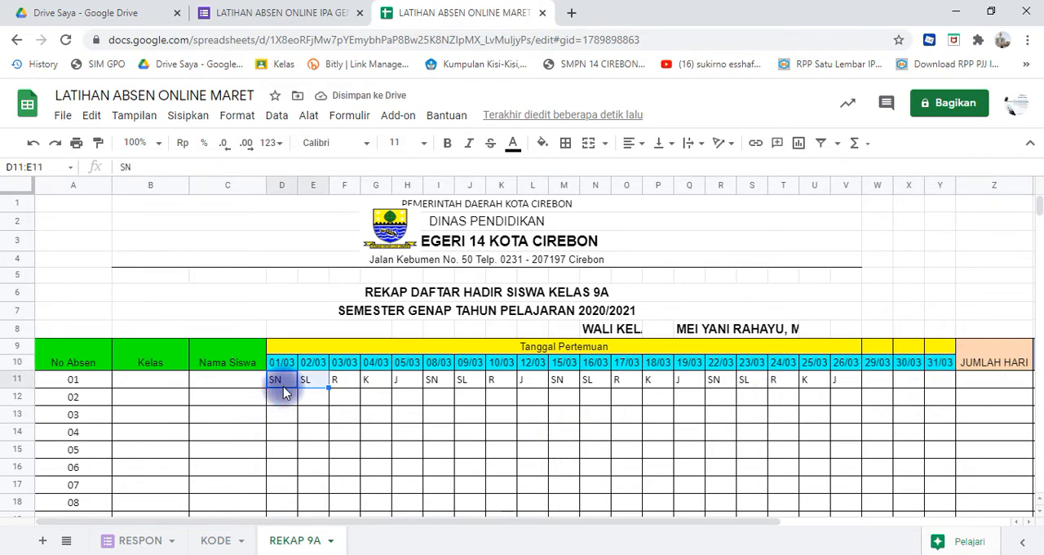
key(shift+Right)
key(shift+Right)
key(shift+Right)
key(shift+Right)
key(shift+Right)
key(shift+Right)
key(shift+Right)
key(shift+Right)
key(shift+Right)
key(shift+Right)
key(shift+Right)
key(shift+Right)
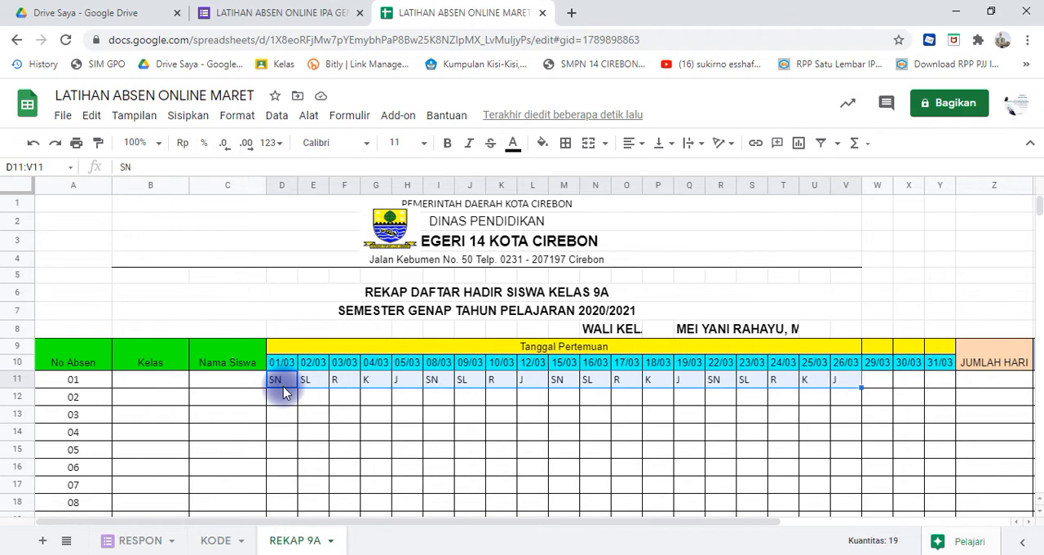
key(Delete)
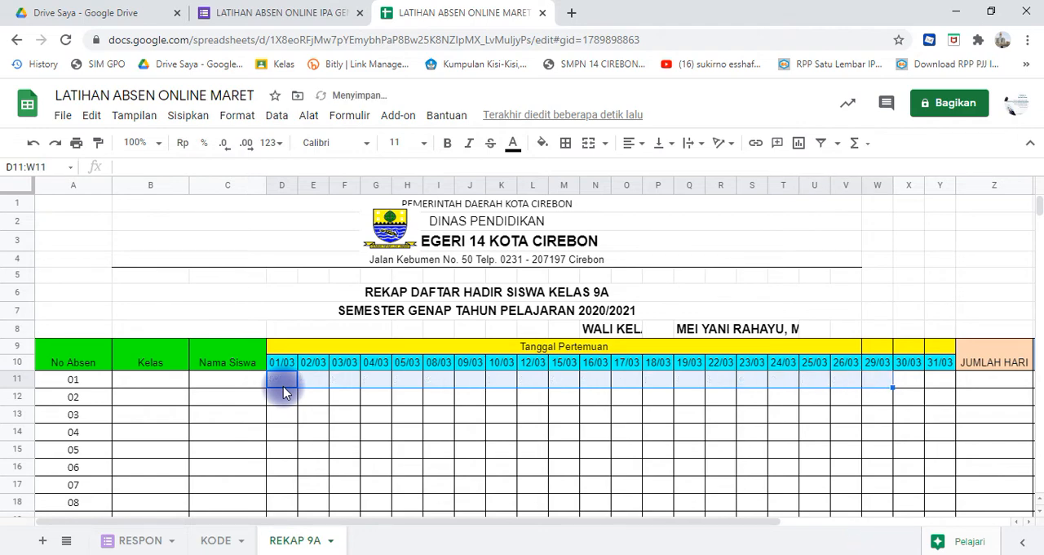
click(312, 449)
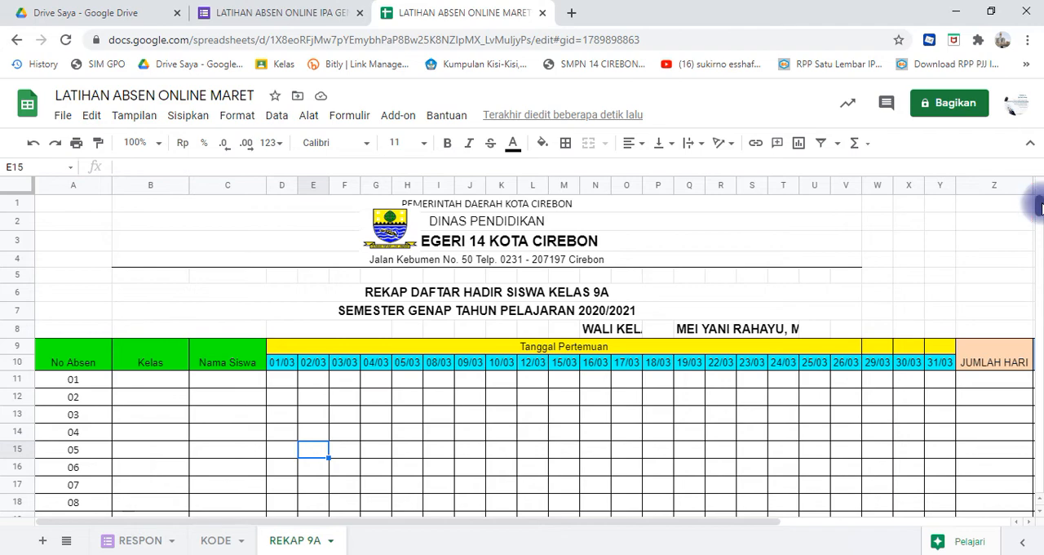
mouse_move(1040, 208)
mouse_down()
mouse_move(1038, 233)
mouse_move(1039, 200)
mouse_up()
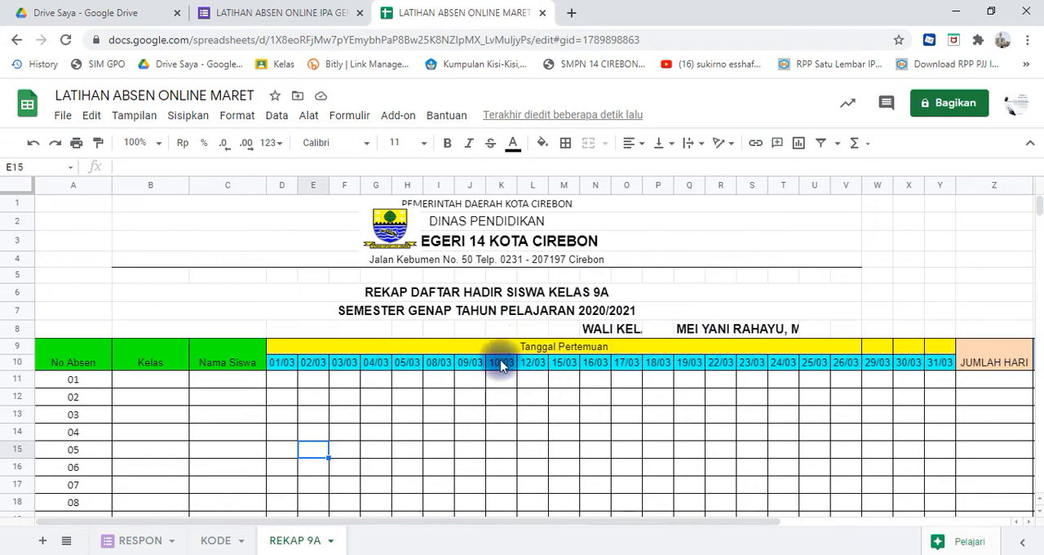
- Duplicate the REKAP 9A sheet and rename the copy REKAP 9B
click(331, 543)
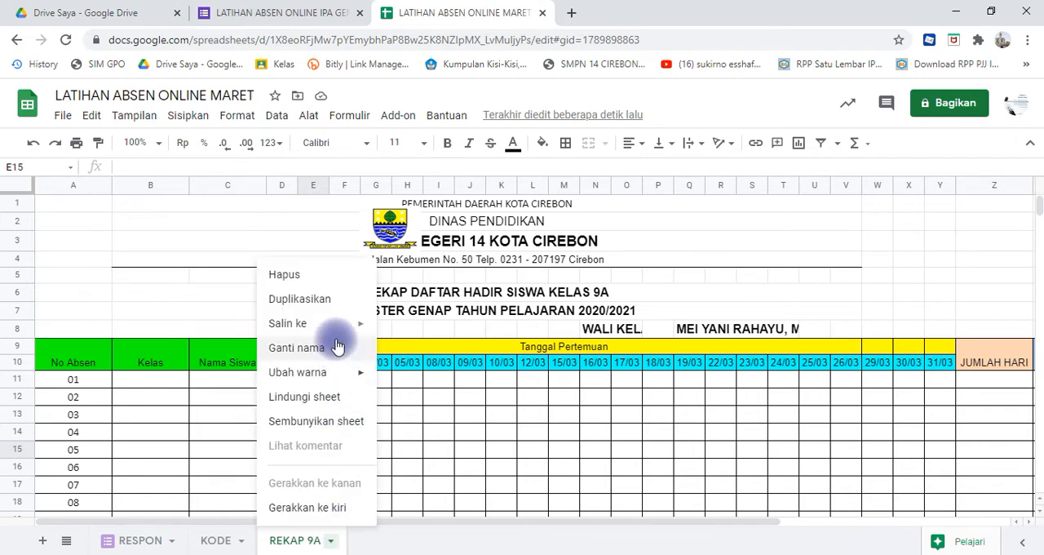
click(329, 302)
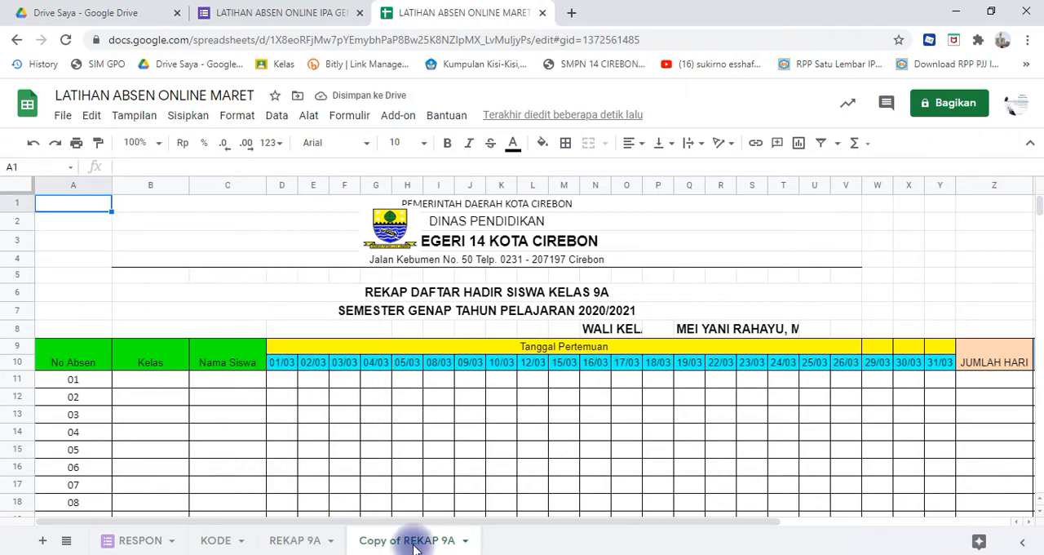
click(465, 542)
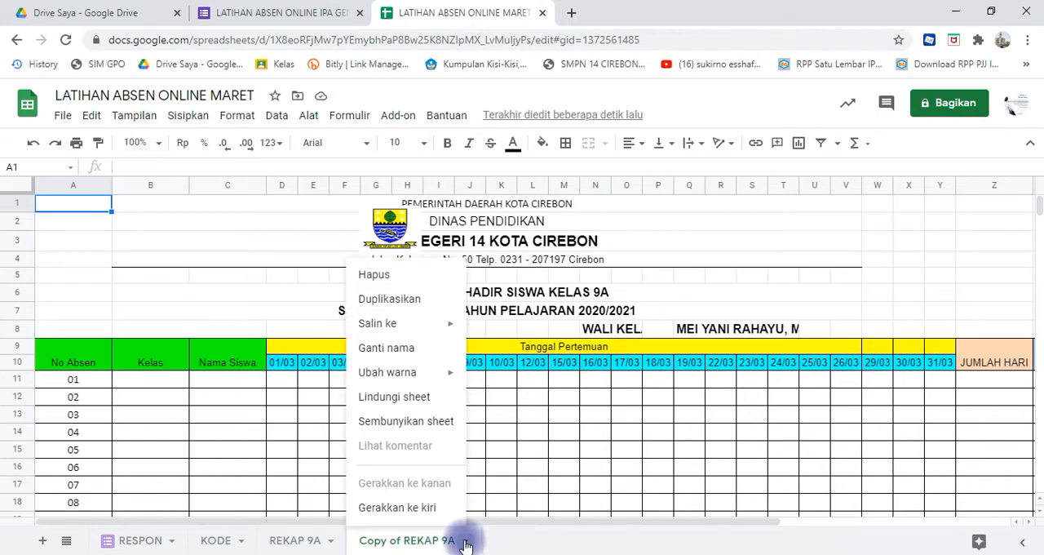
click(430, 347)
text(RE)
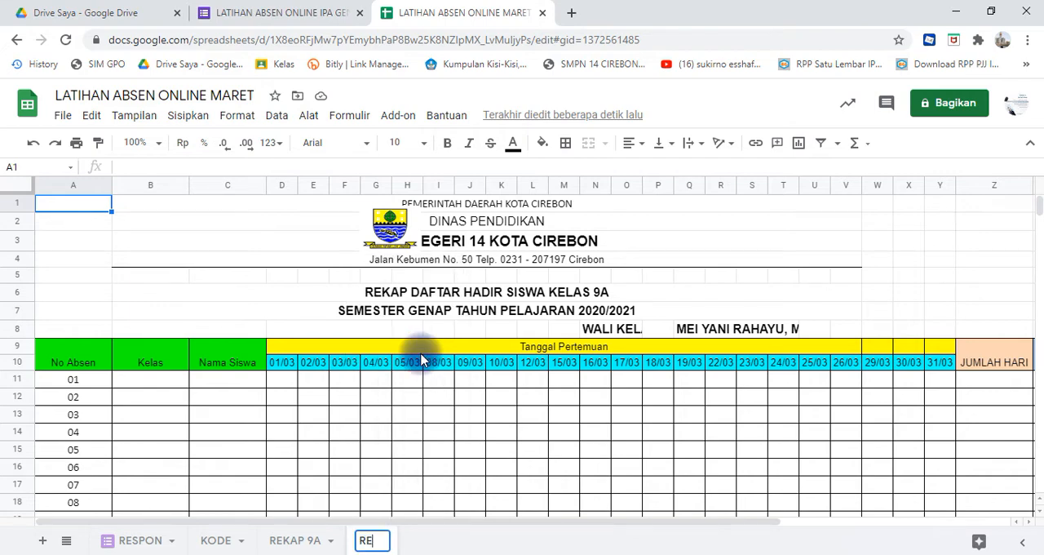
text(KAP 9B)
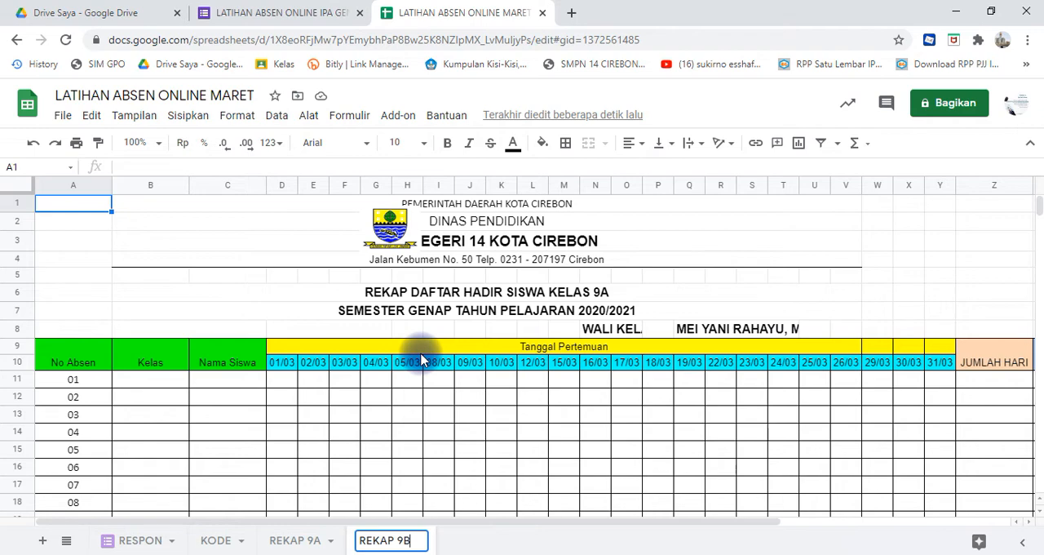
click(450, 419)
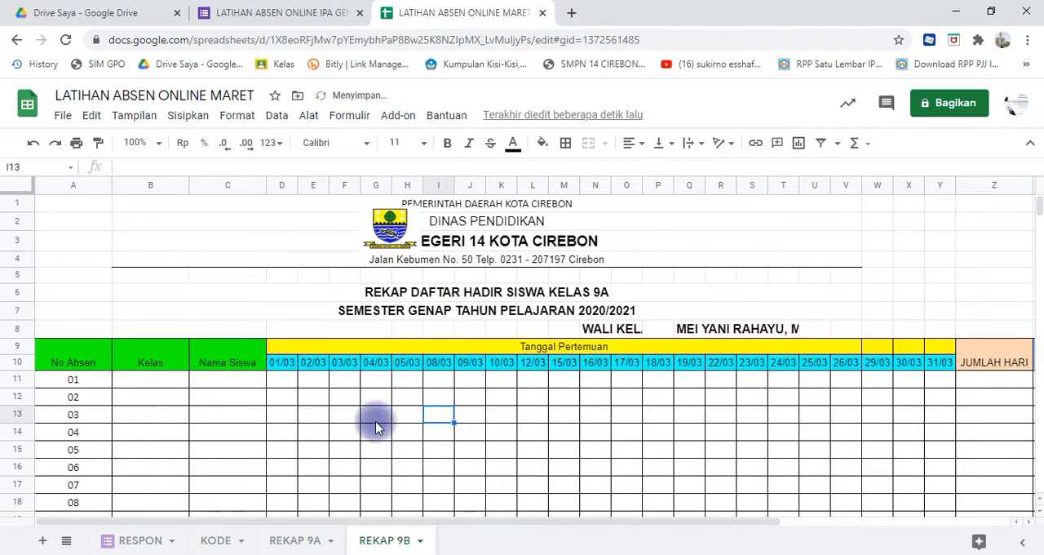
click(171, 387)
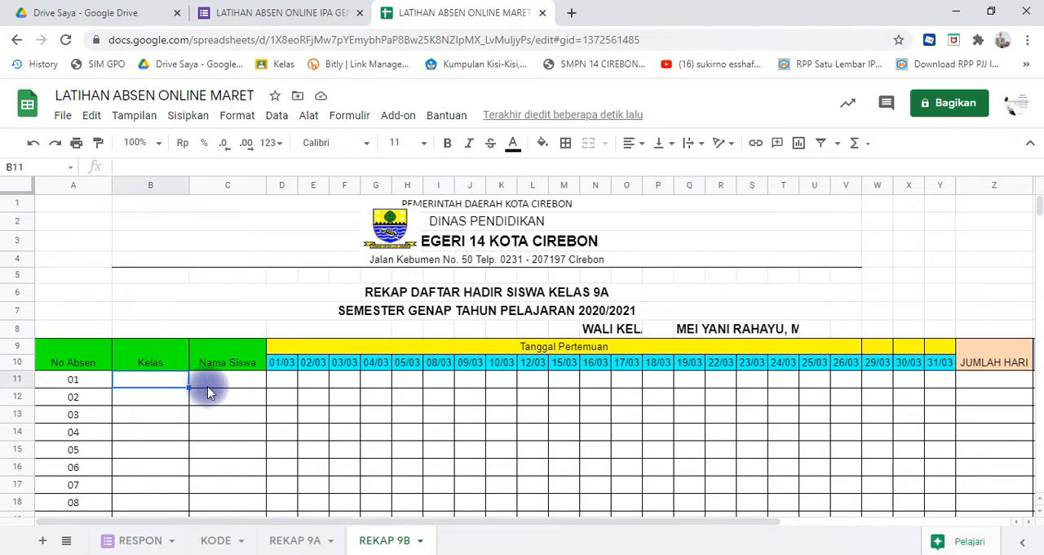
click(208, 386)
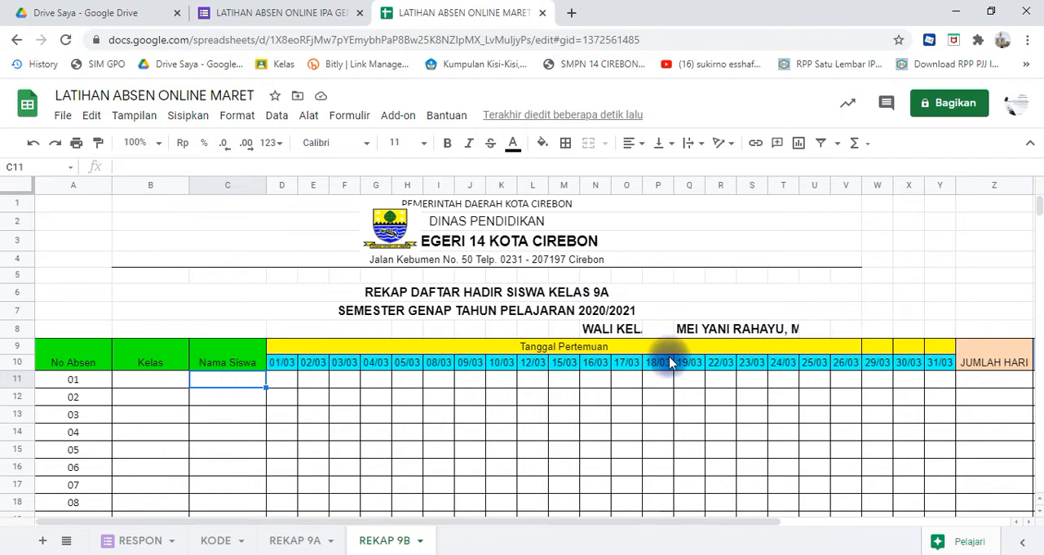
click(649, 412)
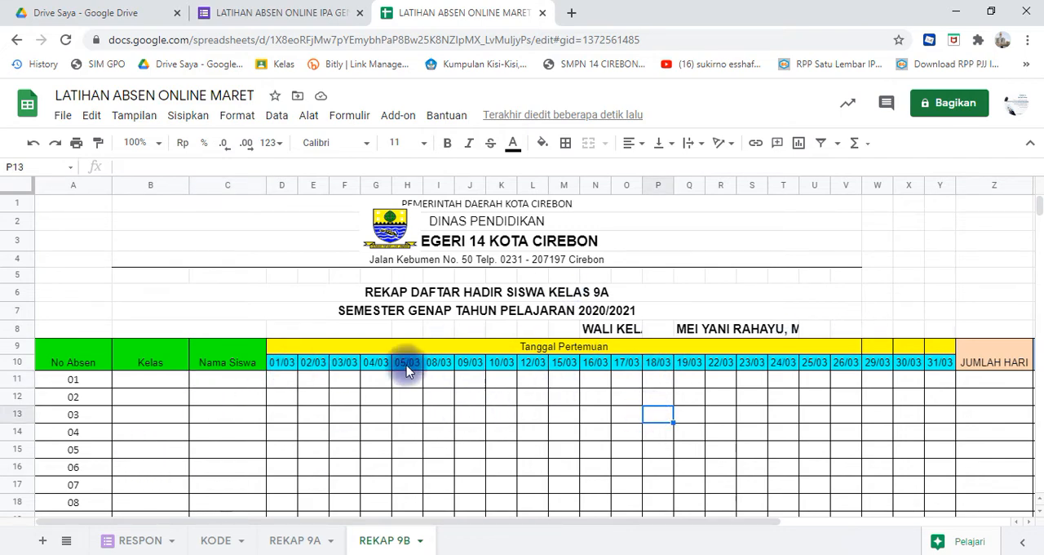
click(156, 381)
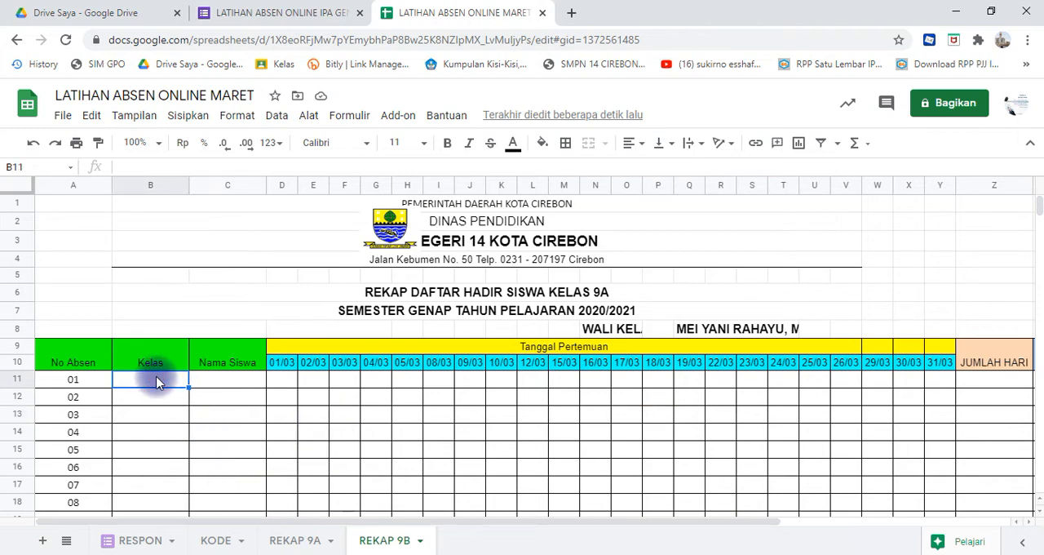
- On the REKAP 9A sheet, enter 9A in Kelas cell B11 and fill it down the column for all students
click(294, 540)
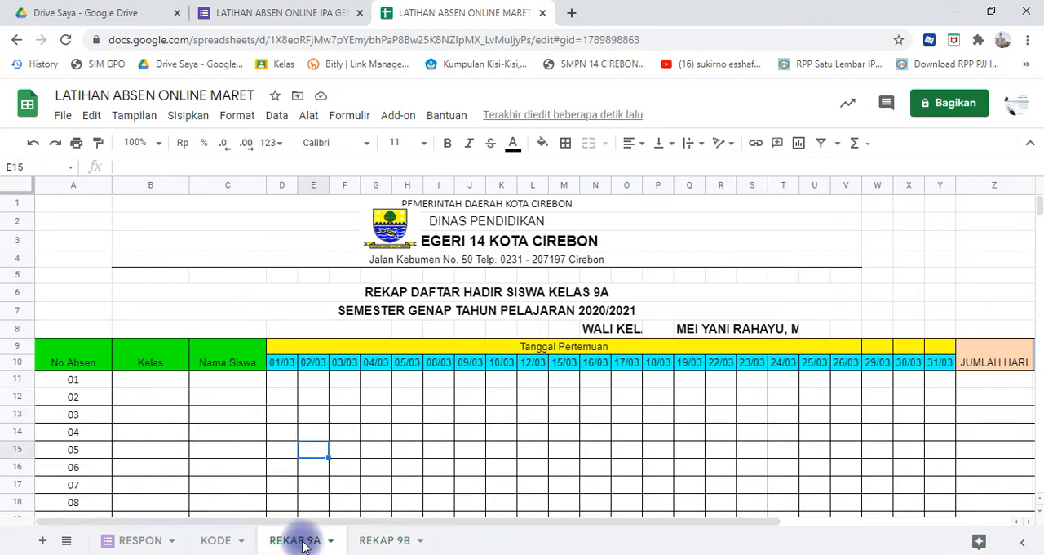
click(149, 380)
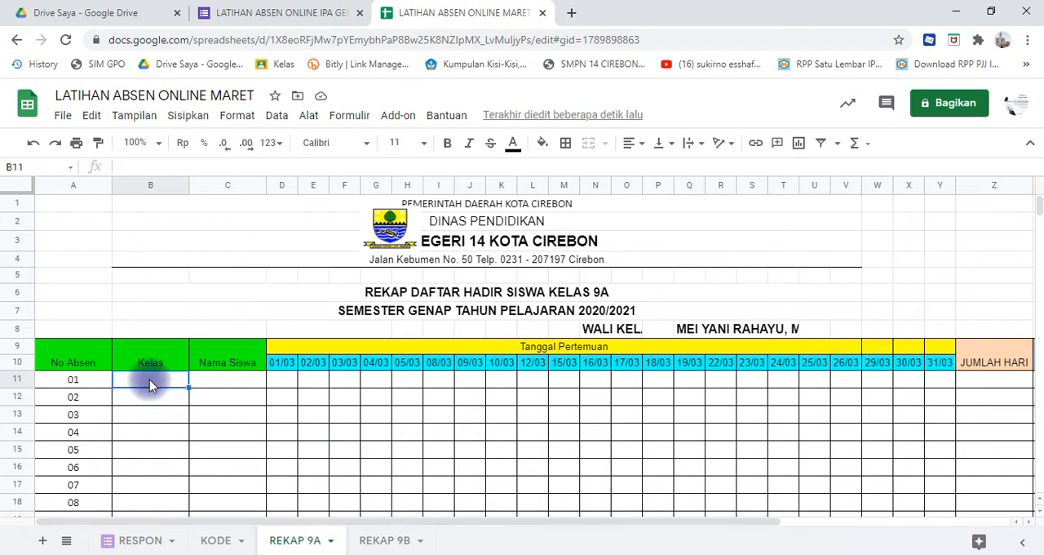
text(9A)
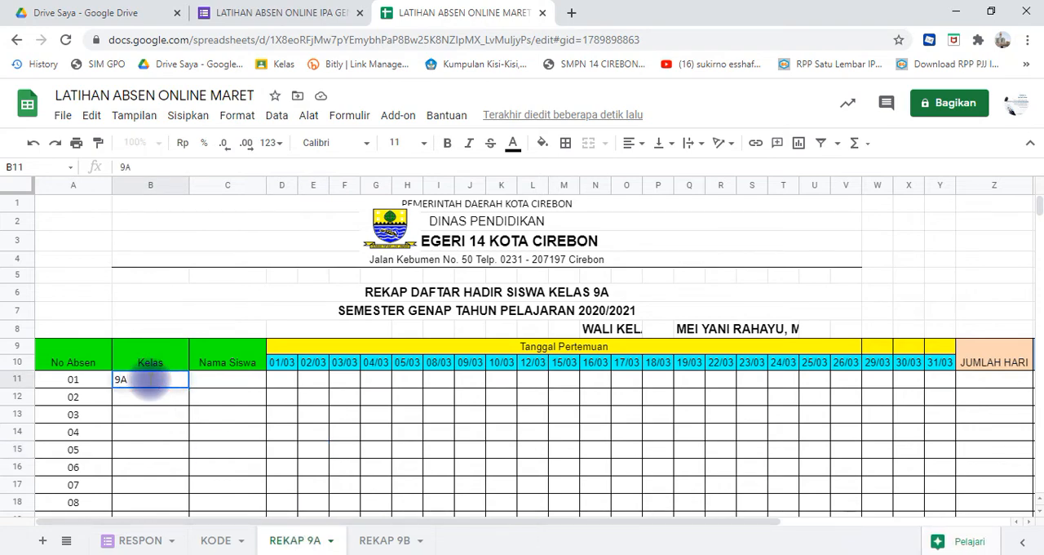
key(Return)
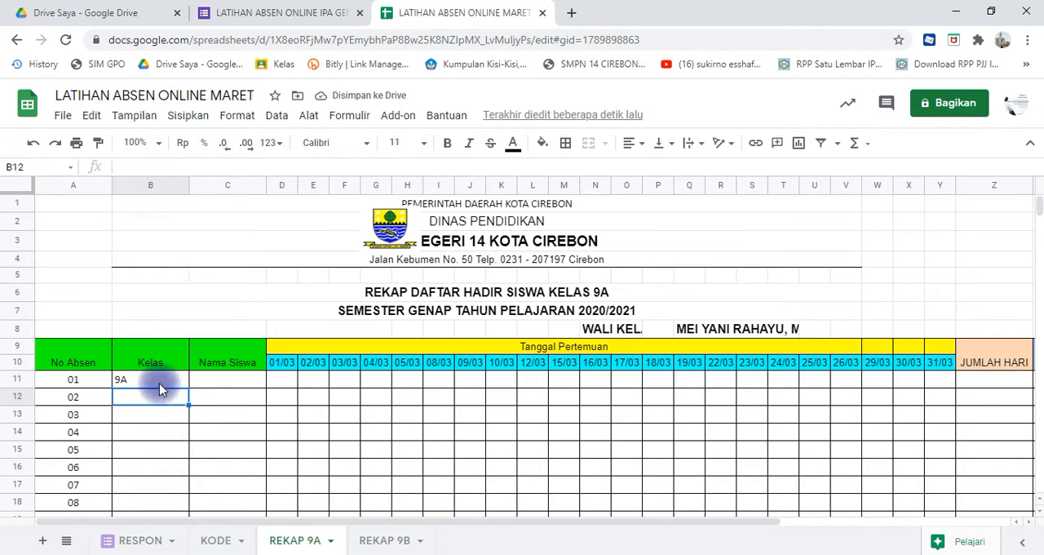
click(159, 383)
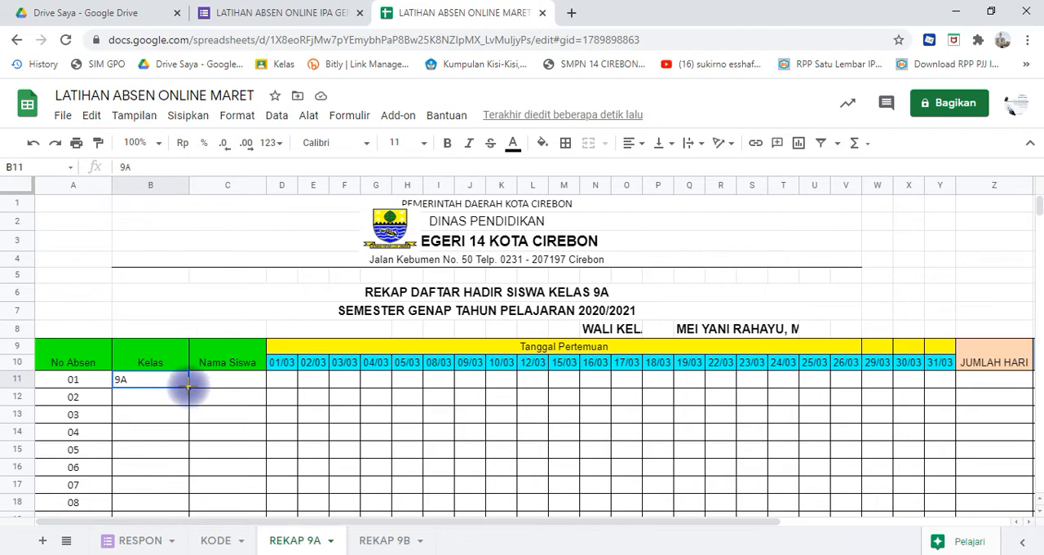
double_click(188, 386)
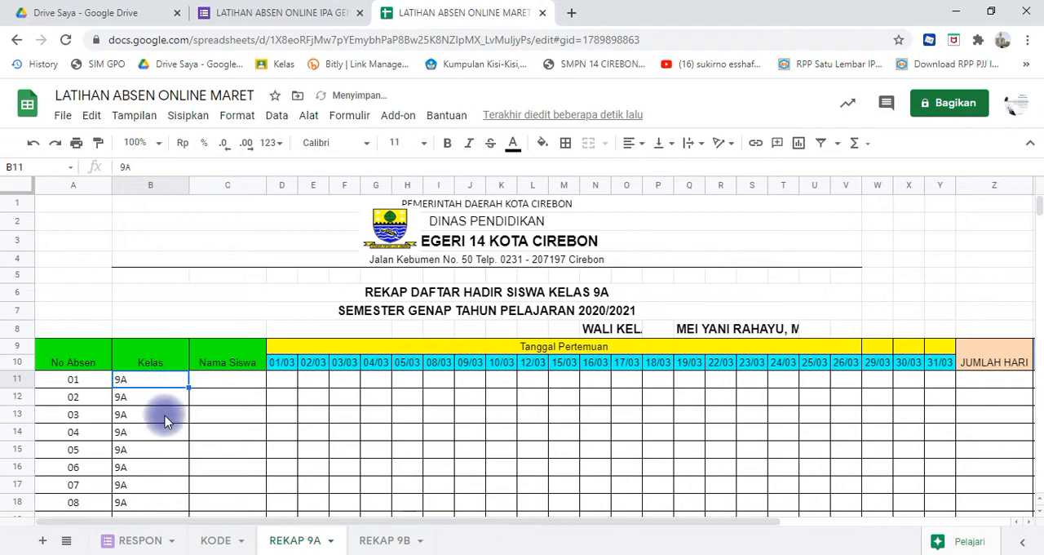
- Look through the student rows to check how far the class value was filled down the Kelas column
click(218, 430)
key(Down)
key(Down)
key(Down)
key(Down)
key(Down)
key(Down)
key(Down)
key(Down)
key(Down)
key(Down)
key(Down)
key(Down)
key(Down)
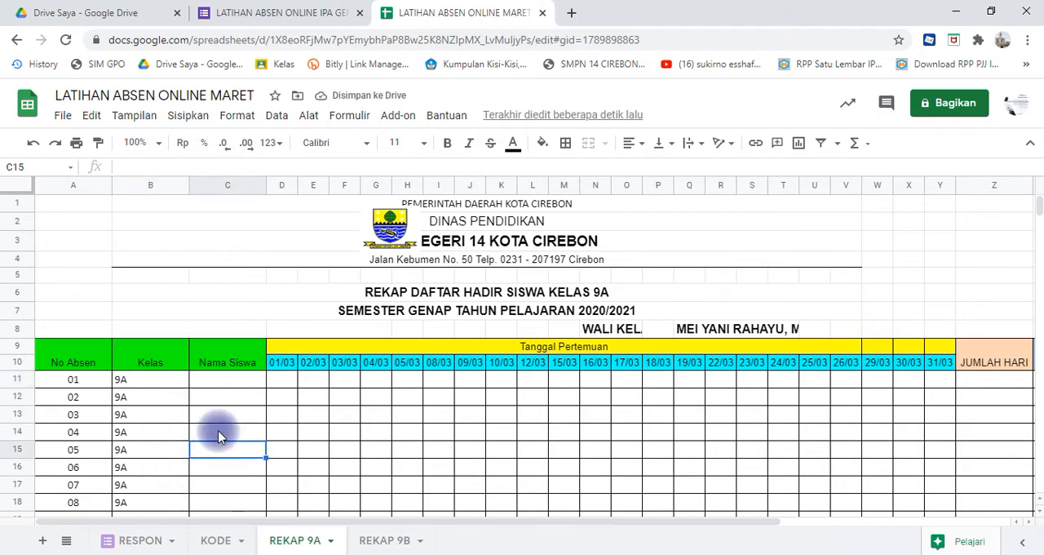
key(Down)
key(Down)
key(Down)
key(Down)
key(Down)
key(Down)
key(Down)
key(Down)
key(Down)
key(Down)
key(Down)
key(Down)
key(Down)
key(Down)
key(Down)
key(Down)
key(Down)
key(Down)
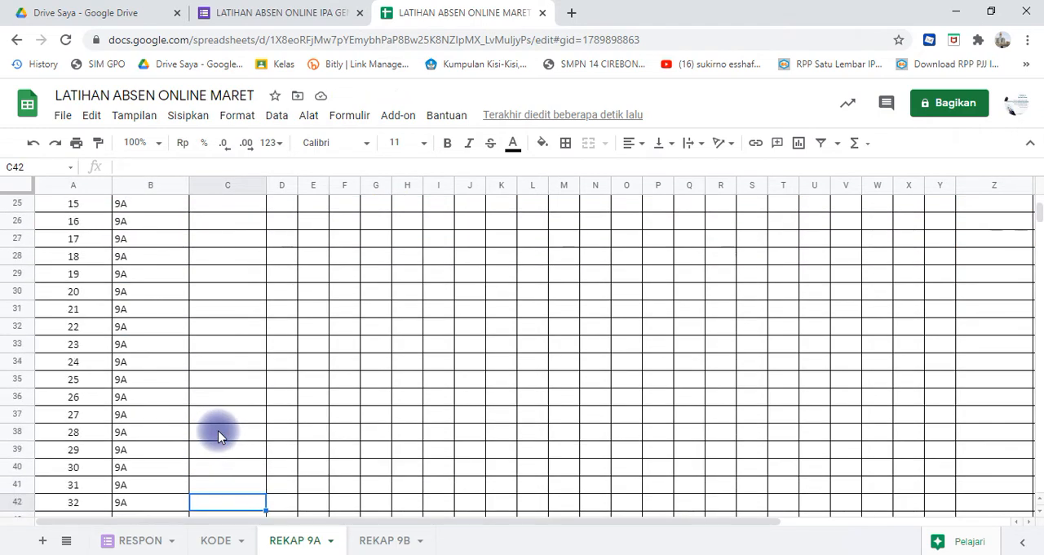
key(Up)
key(Up)
key(Up)
key(Up)
key(Up)
key(Up)
key(Up)
key(Up)
key(Up)
key(Up)
key(Up)
key(Up)
key(Up)
key(Up)
key(Up)
key(Up)
key(Up)
key(Up)
key(Up)
key(Up)
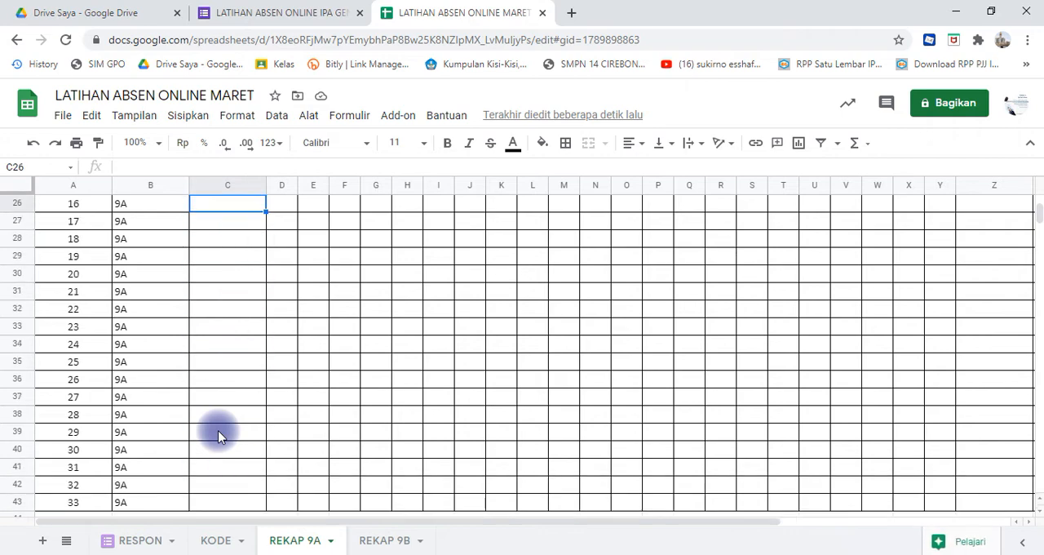
key(Up)
key(Up)
key(Up)
key(Up)
key(Up)
key(Up)
key(Up)
key(Up)
key(Up)
key(Up)
key(Down)
key(Down)
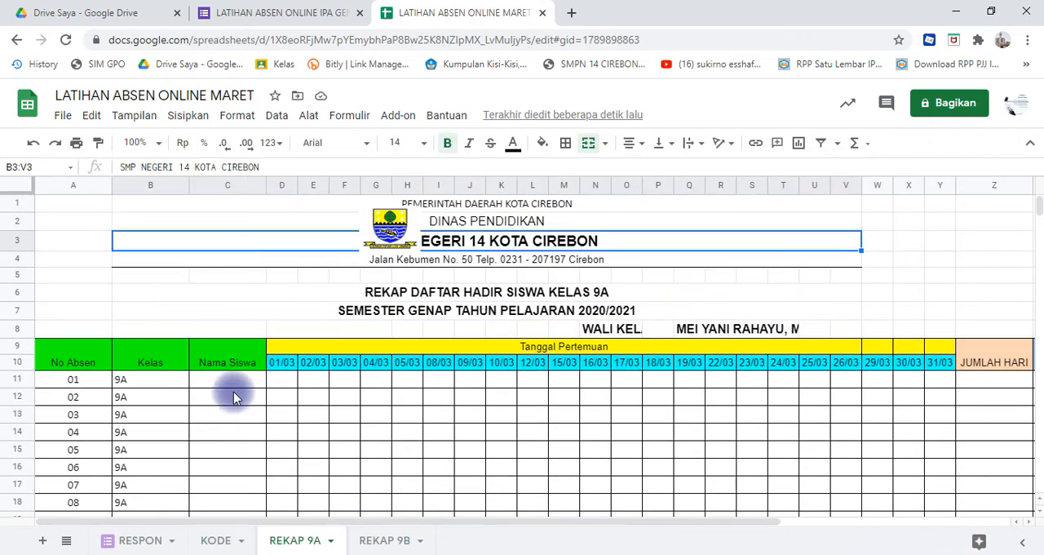
- Narrow the Kelas and No Absen columns on the REKAP 9A sheet to fit their contents
click(249, 380)
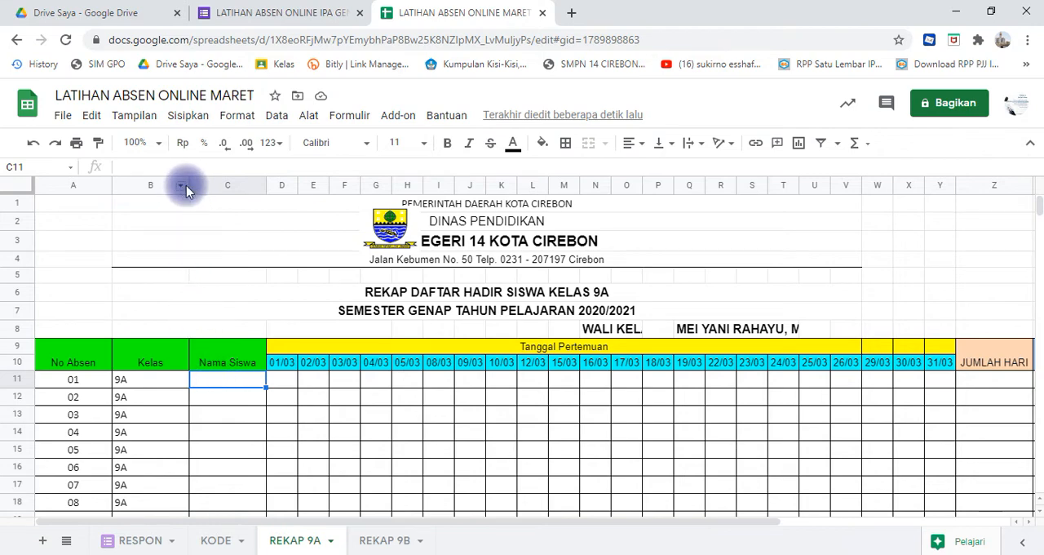
drag(189, 185, 155, 183)
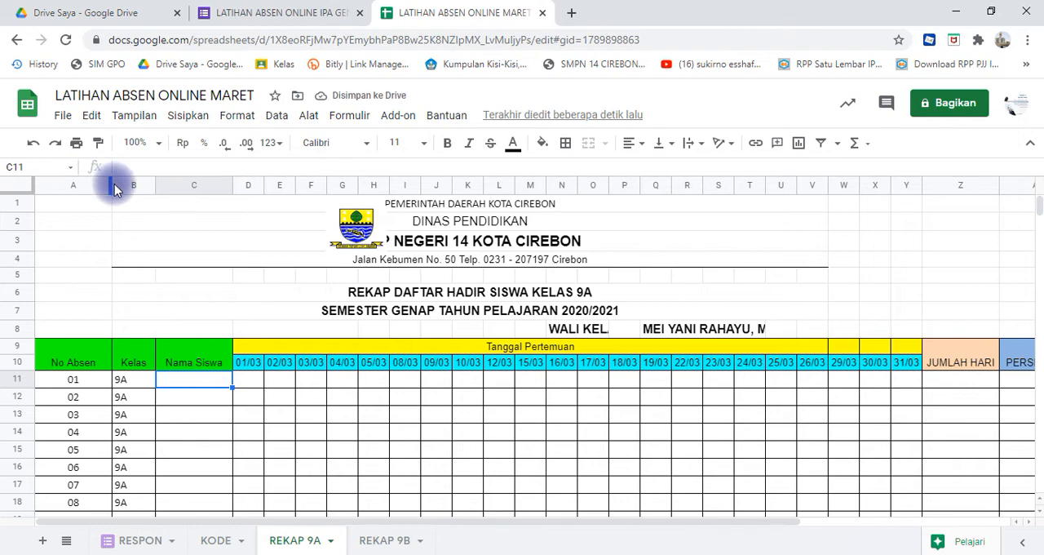
drag(112, 184, 79, 183)
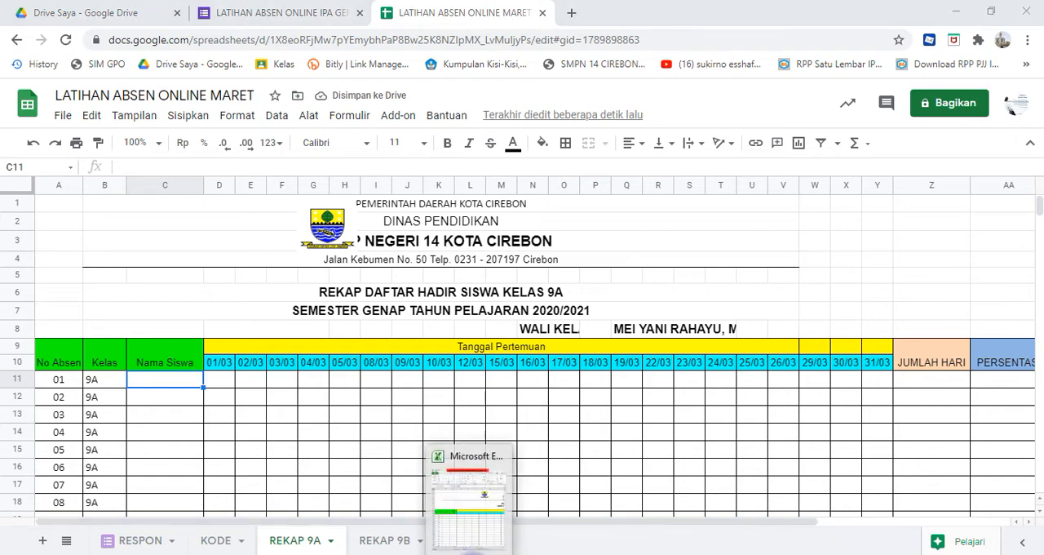
- Switch to the Excel workbook of class lists and copy the student names in B6:B37 on sheet 9A
click(469, 551)
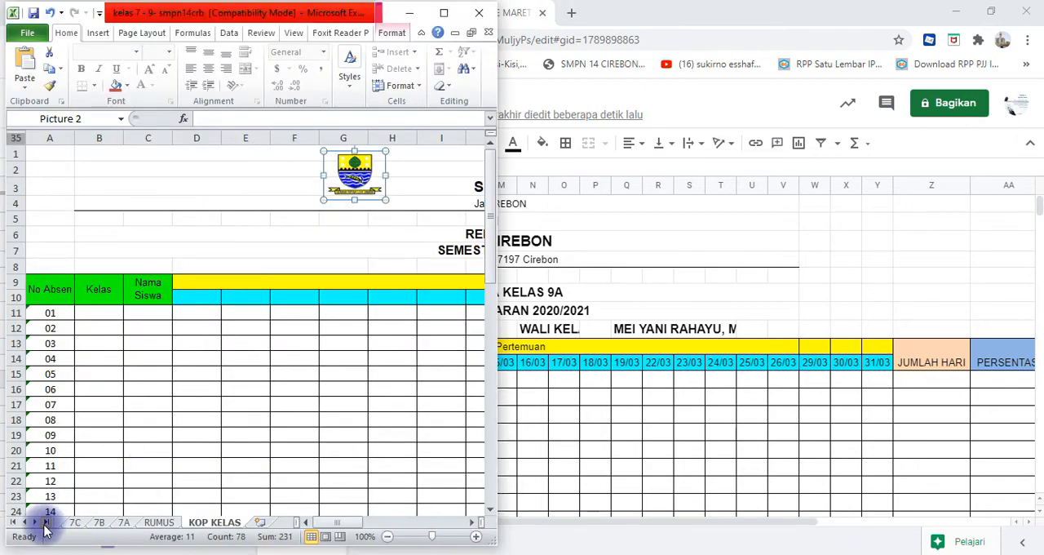
click(11, 521)
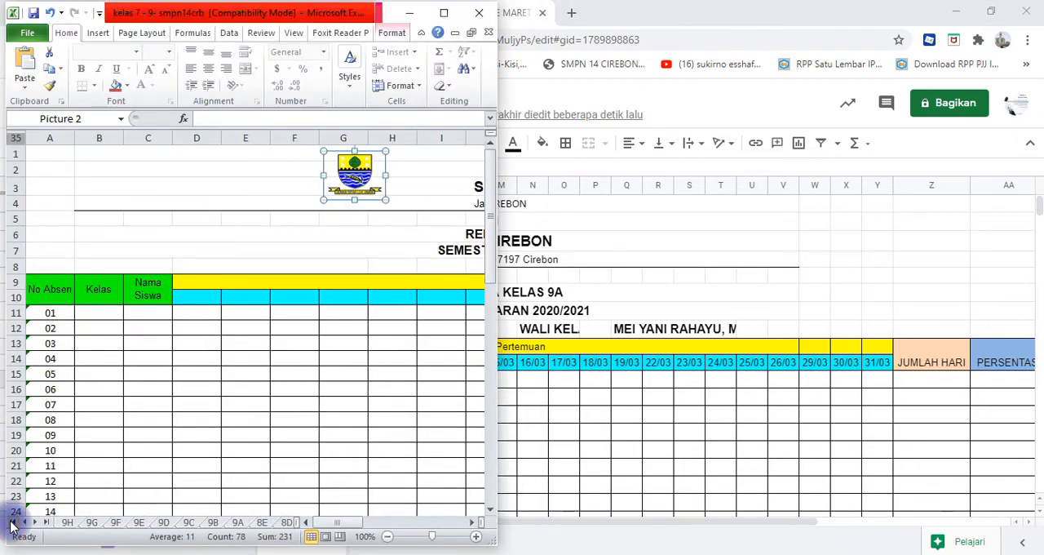
click(238, 522)
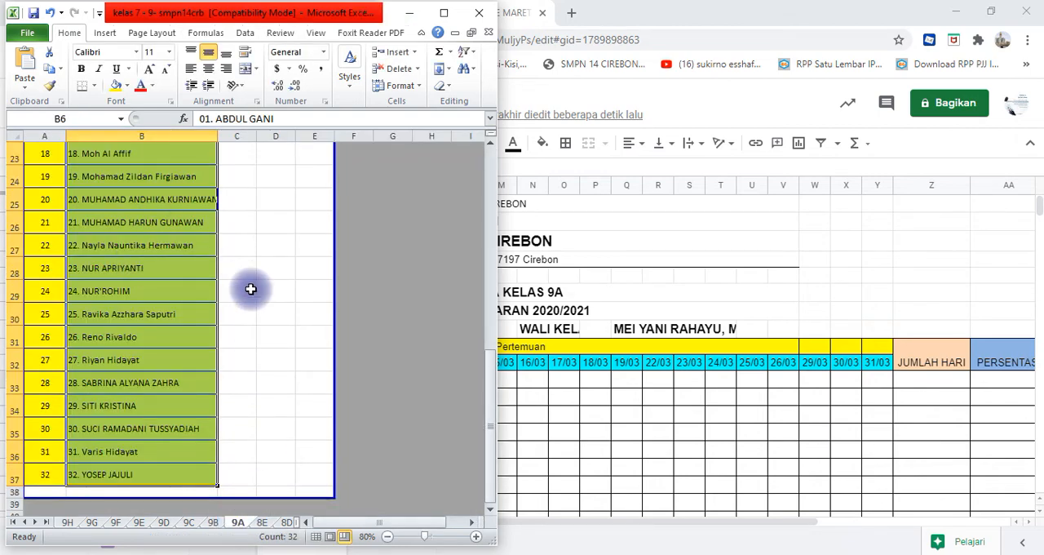
key(ctrl+c)
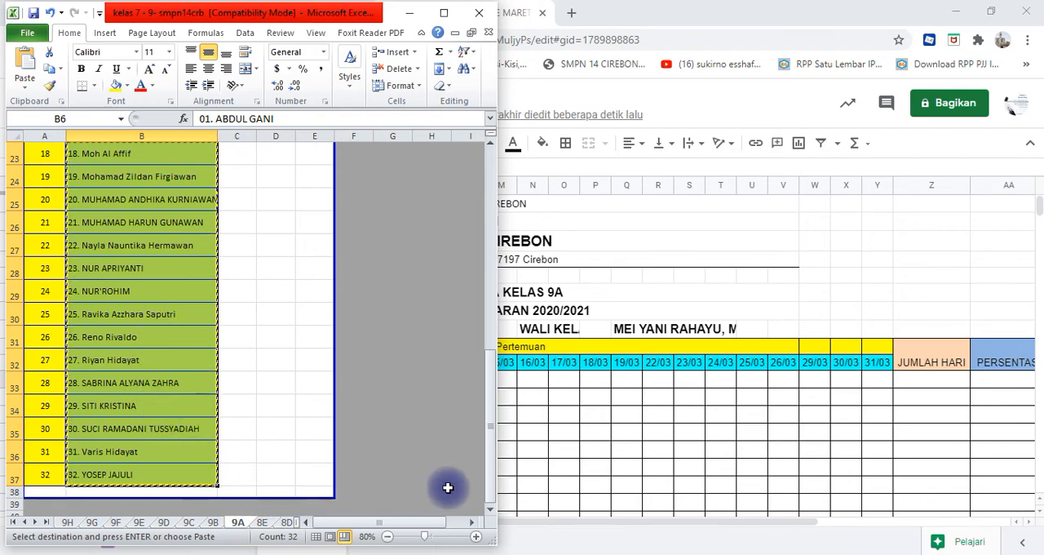
- Back in Google Sheets, paste the copied student names into REKAP 9A from C11 and widen the Nama Siswa column to fit them
click(620, 455)
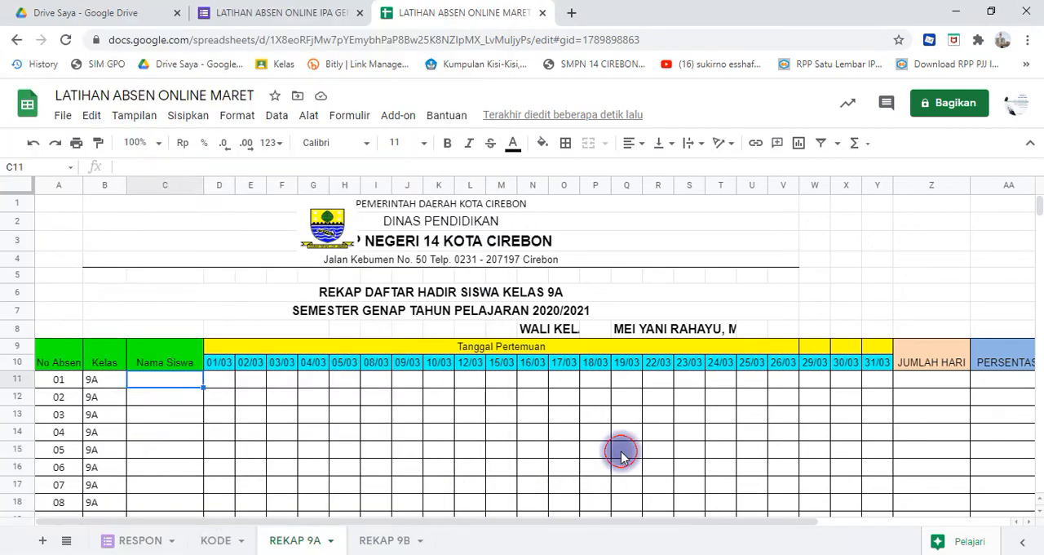
click(302, 544)
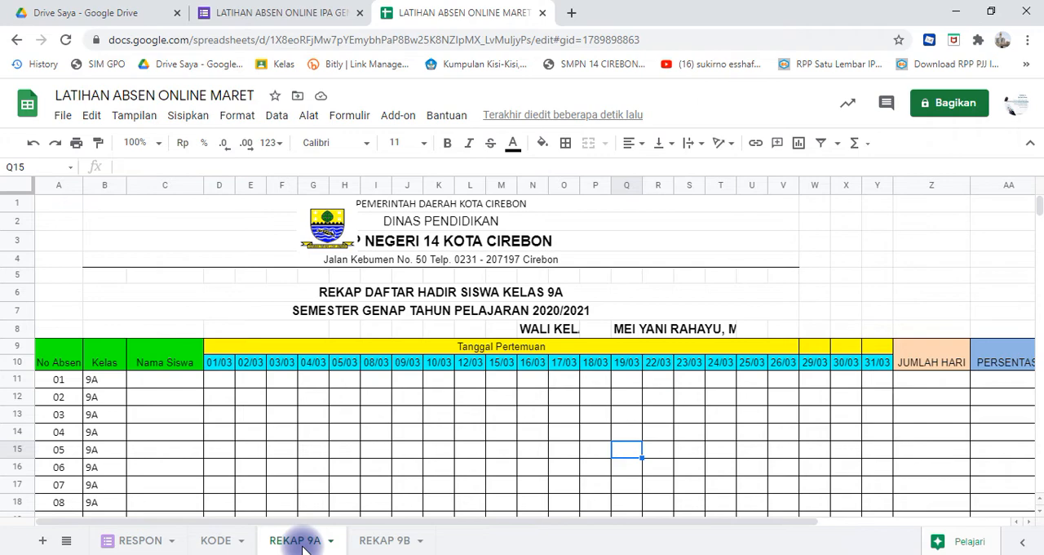
click(163, 379)
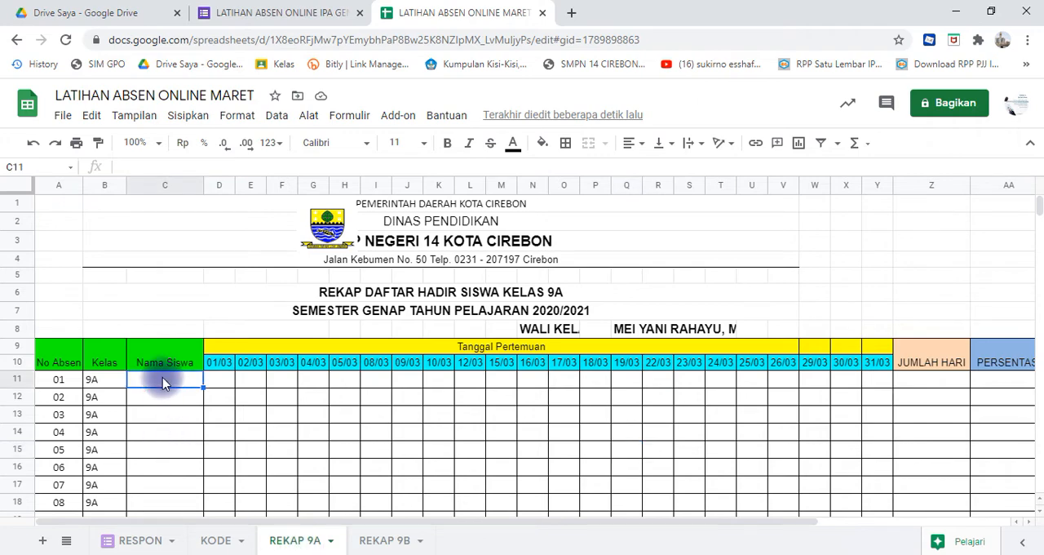
key(ctrl+v)
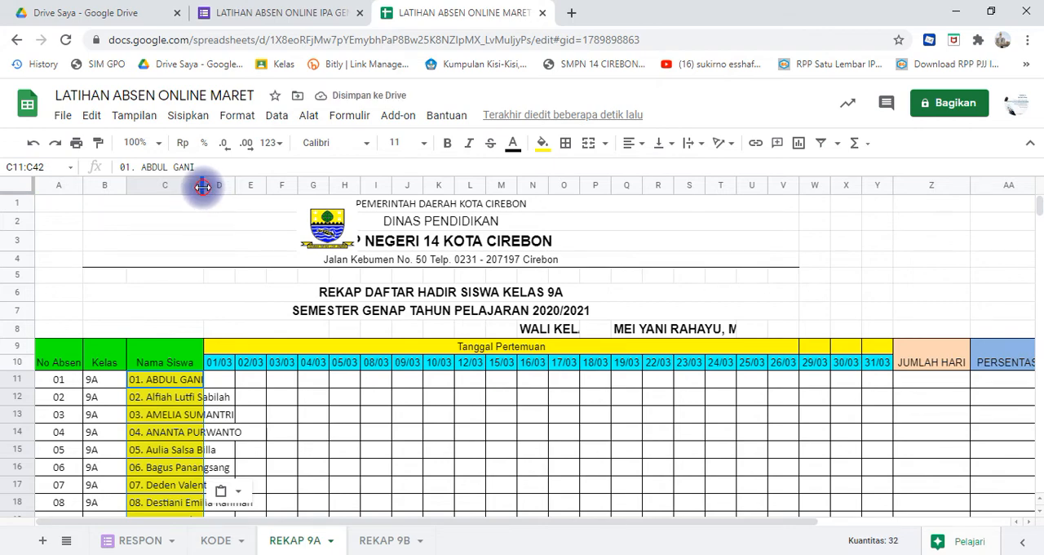
drag(203, 187, 275, 196)
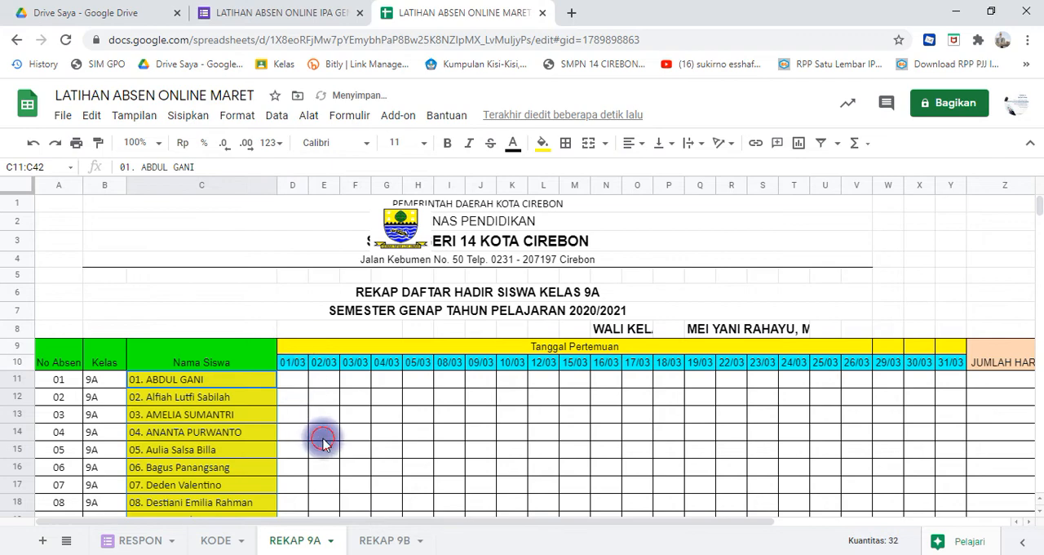
click(323, 439)
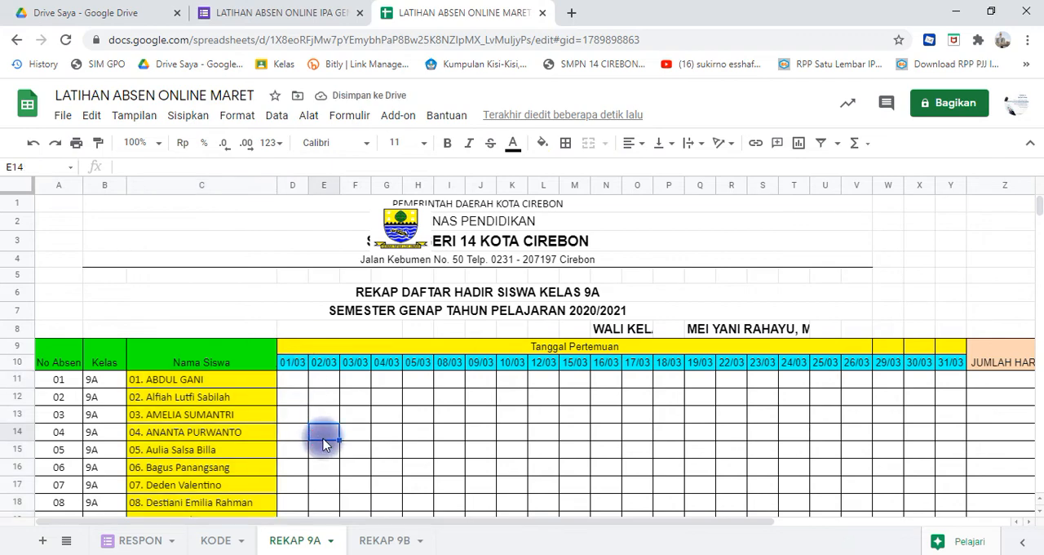
- Switch to the Excel workbook and copy the IFERROR VLOOKUP formula for the class recap sheet from the RUMUS sheet
click(291, 382)
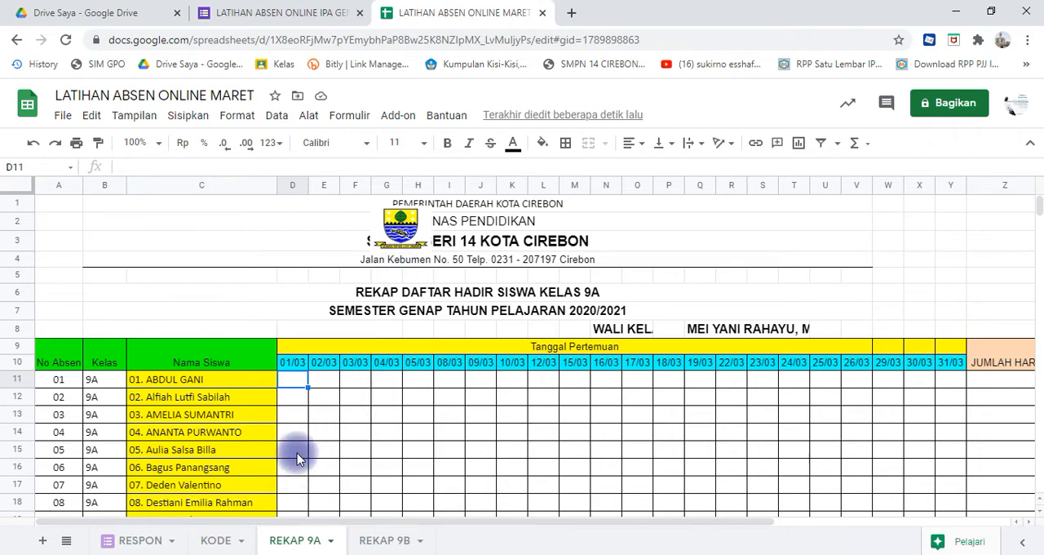
click(465, 551)
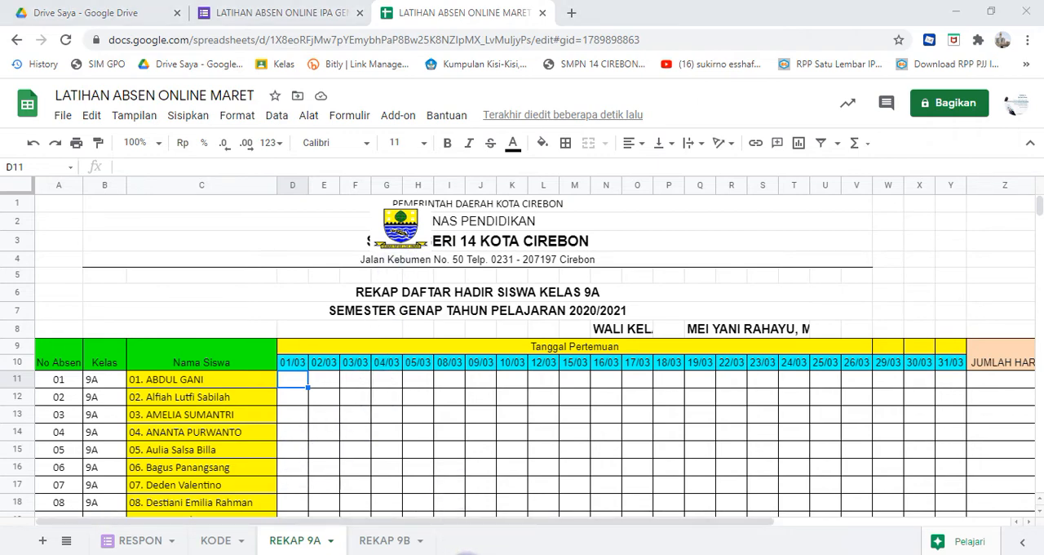
key(Escape)
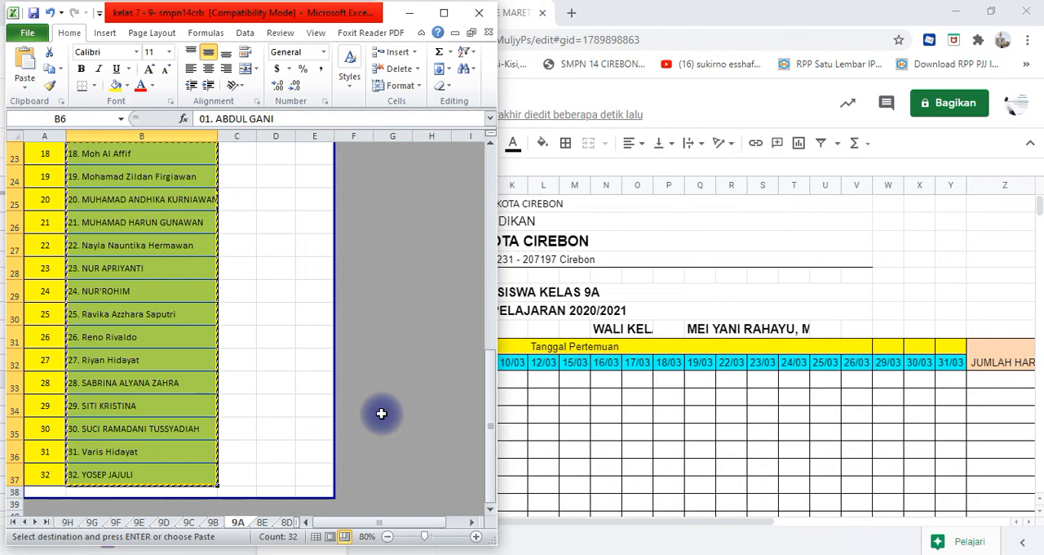
click(45, 522)
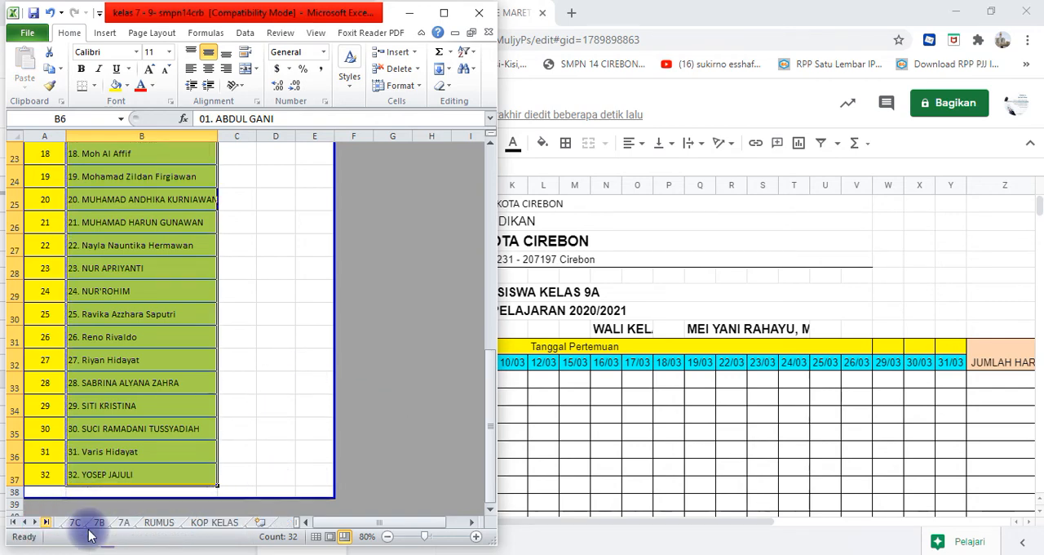
click(157, 524)
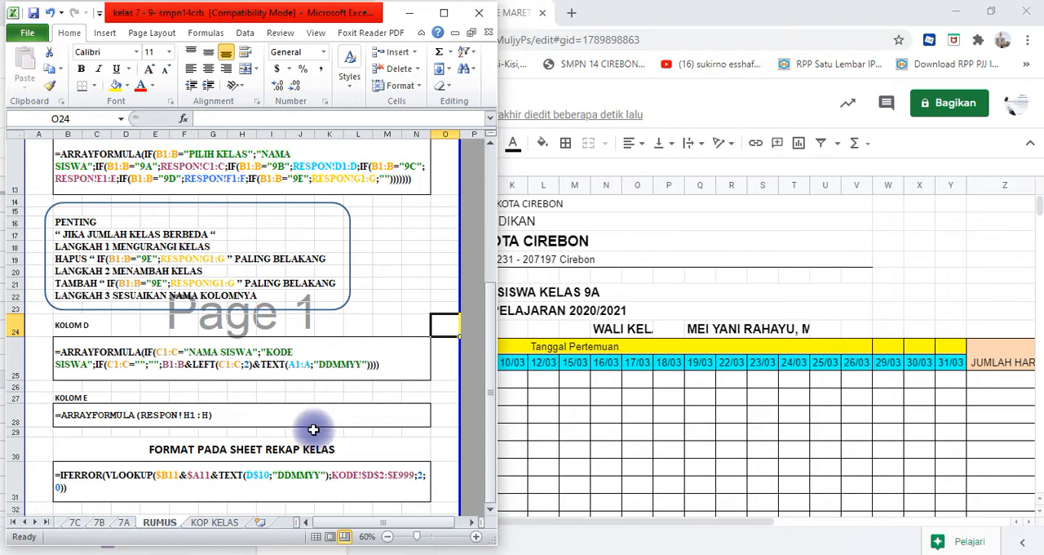
drag(491, 341, 486, 389)
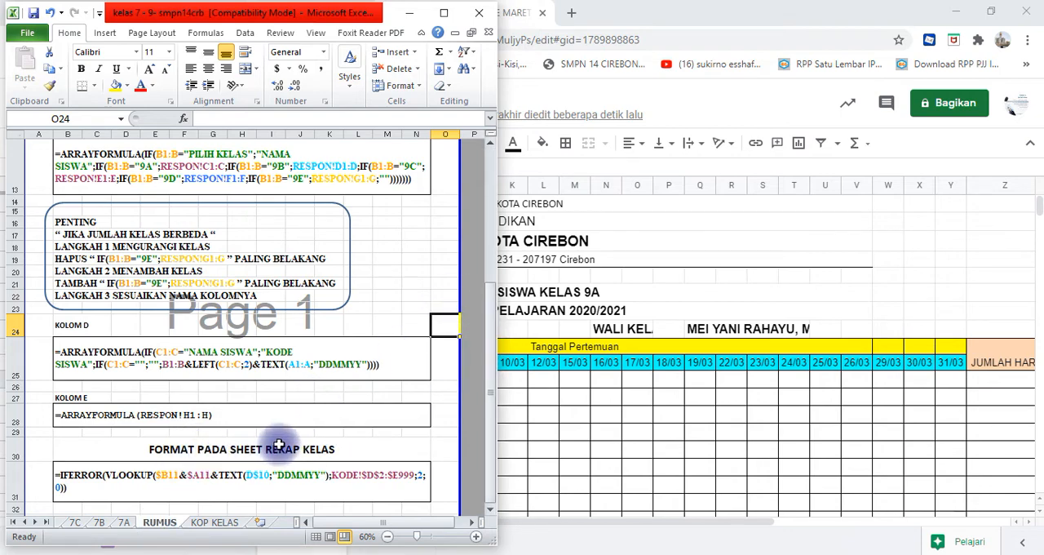
click(288, 476)
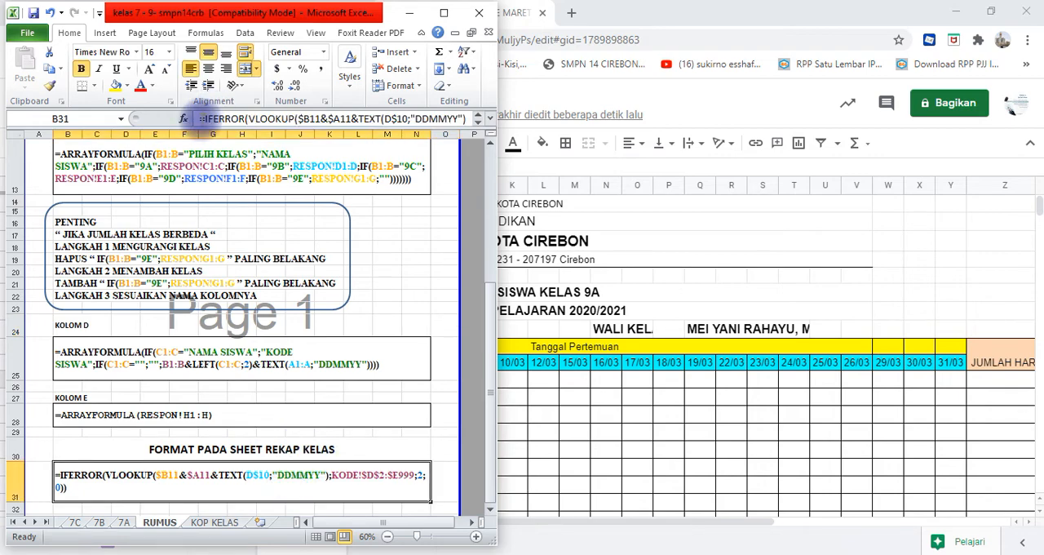
click(214, 114)
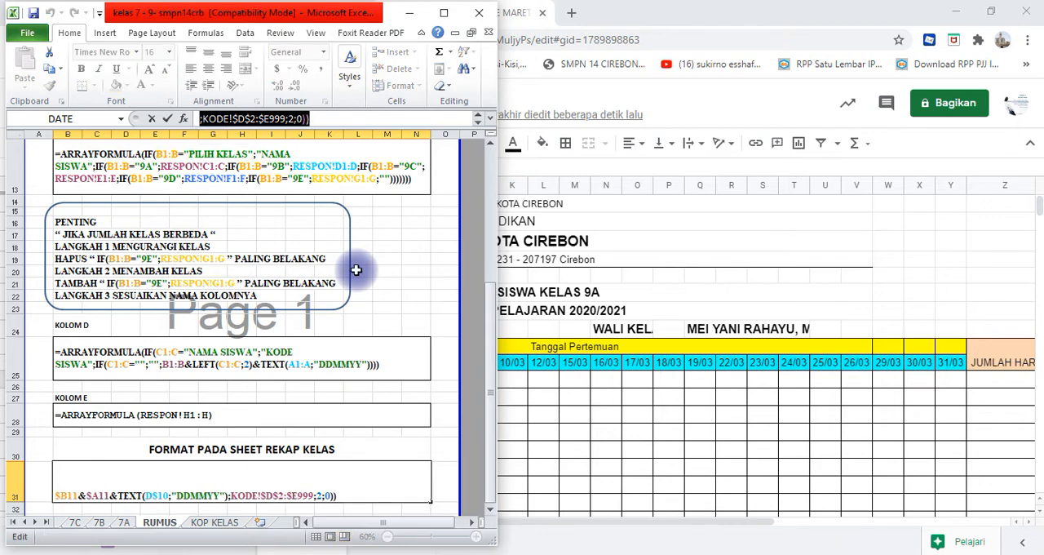
- In Google Sheets, enter =IFERROR(VLOOKUP($B11&$A11&TEXT(D$10;"DDMMYY");KODE!$D$2:$E999;2;0)) in cell D11 of REKAP 9A
click(571, 387)
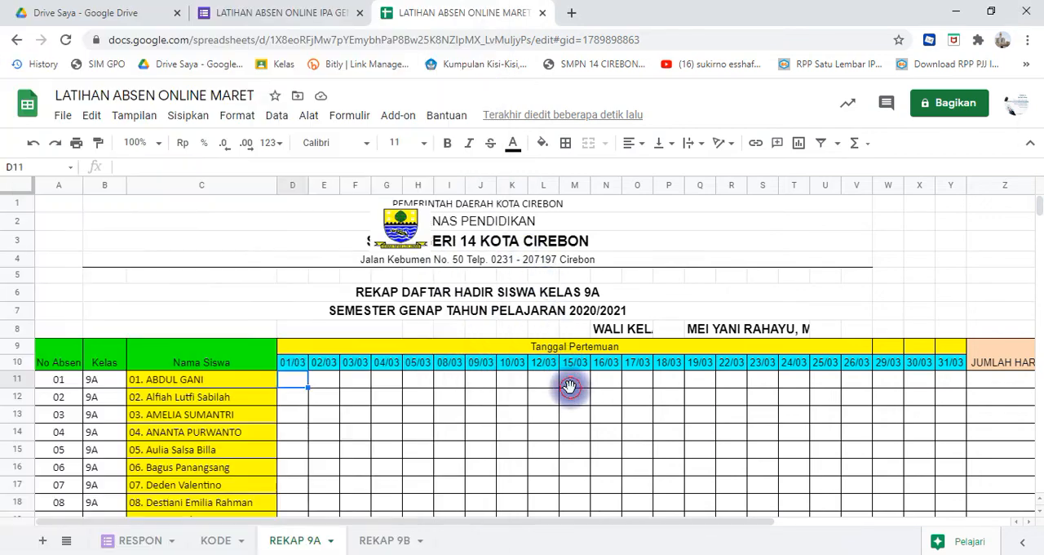
click(296, 378)
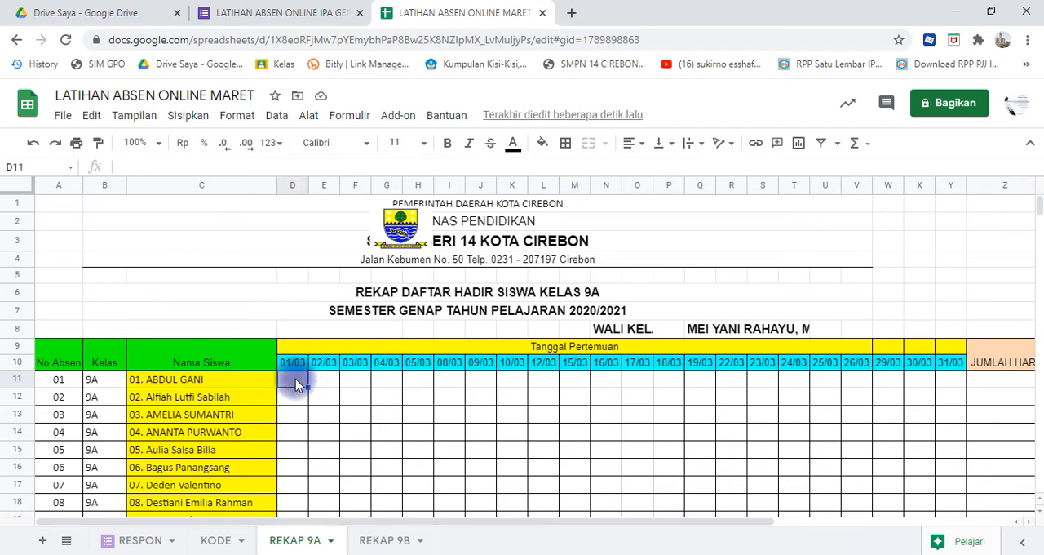
click(300, 165)
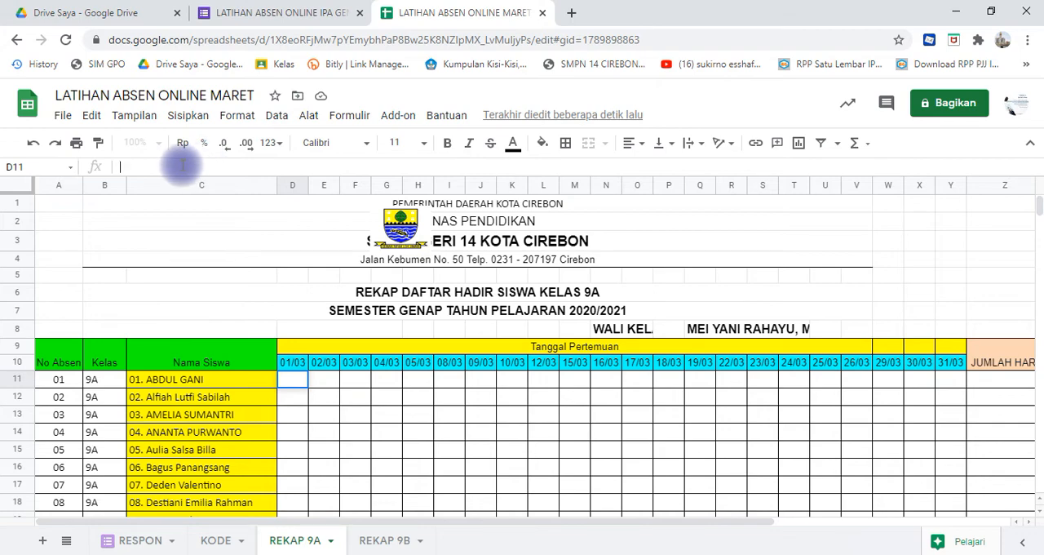
key(ctrl+v)
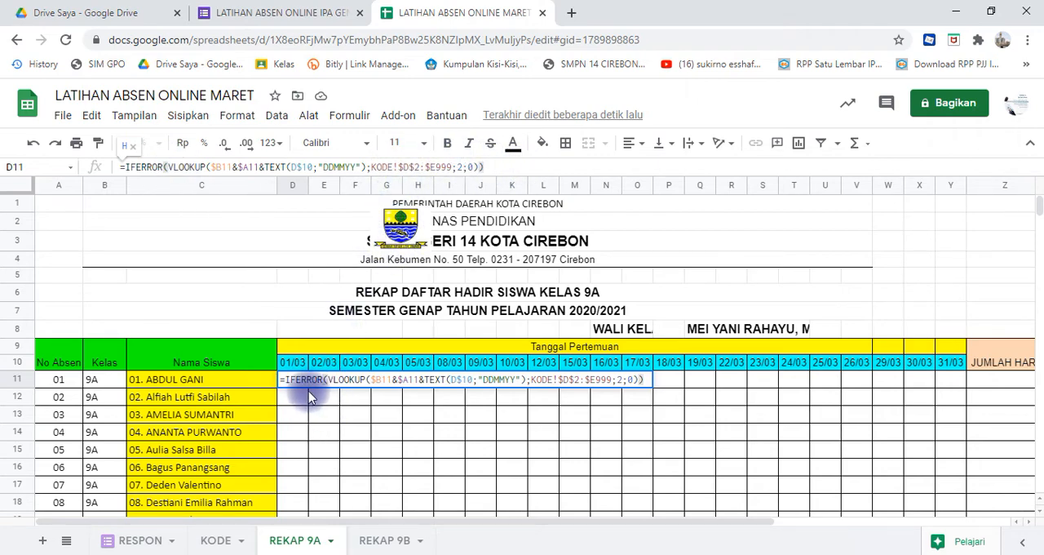
key(Return)
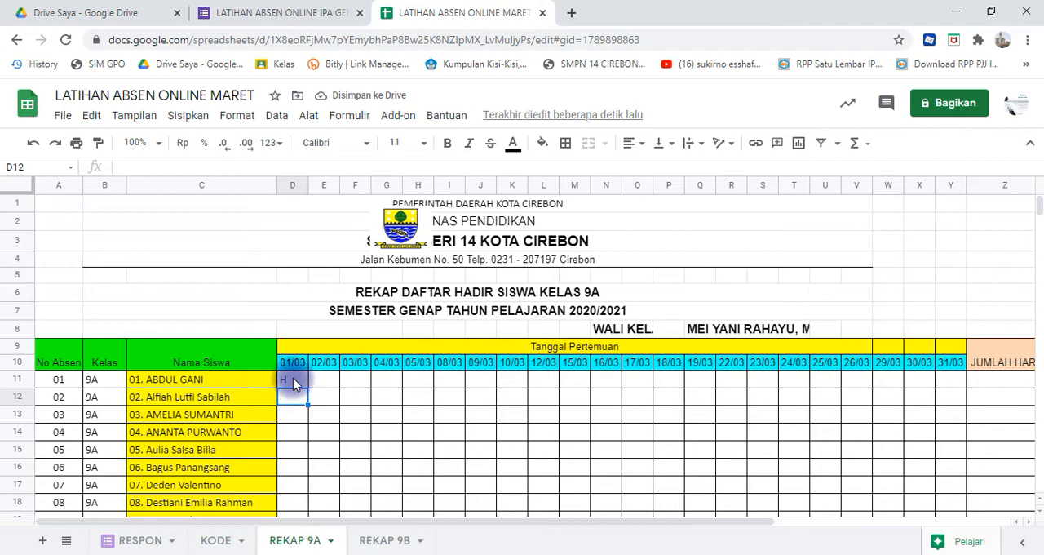
- Compare D11 with the entries on the RESPON sheet, and fill its formula across the first student's row through Y11 (31/03)
click(293, 380)
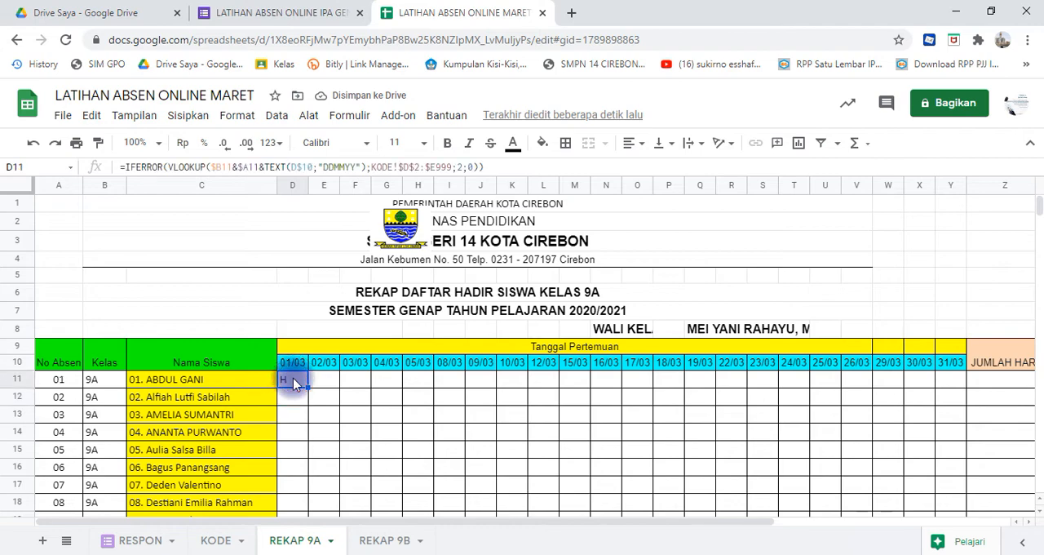
click(140, 541)
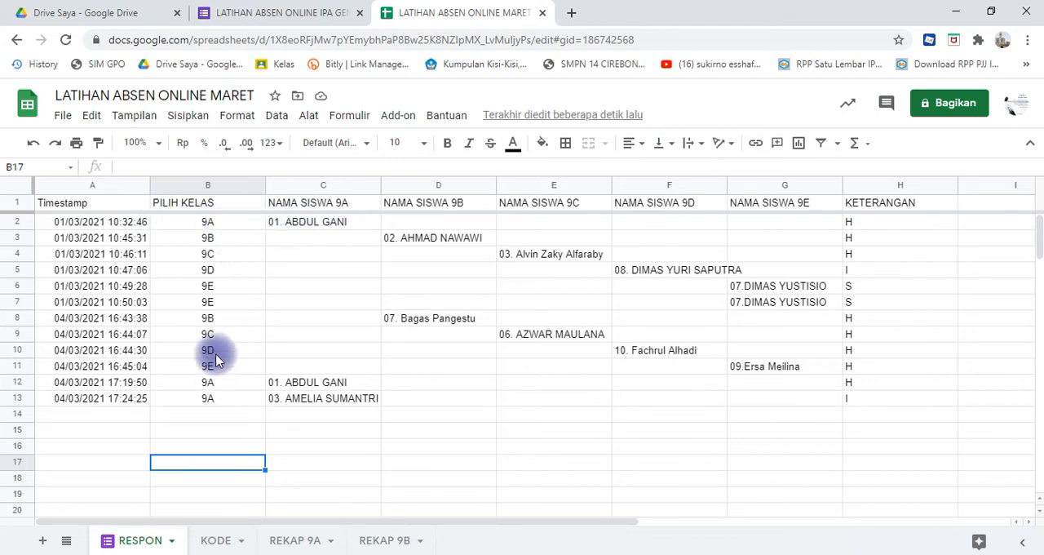
click(298, 545)
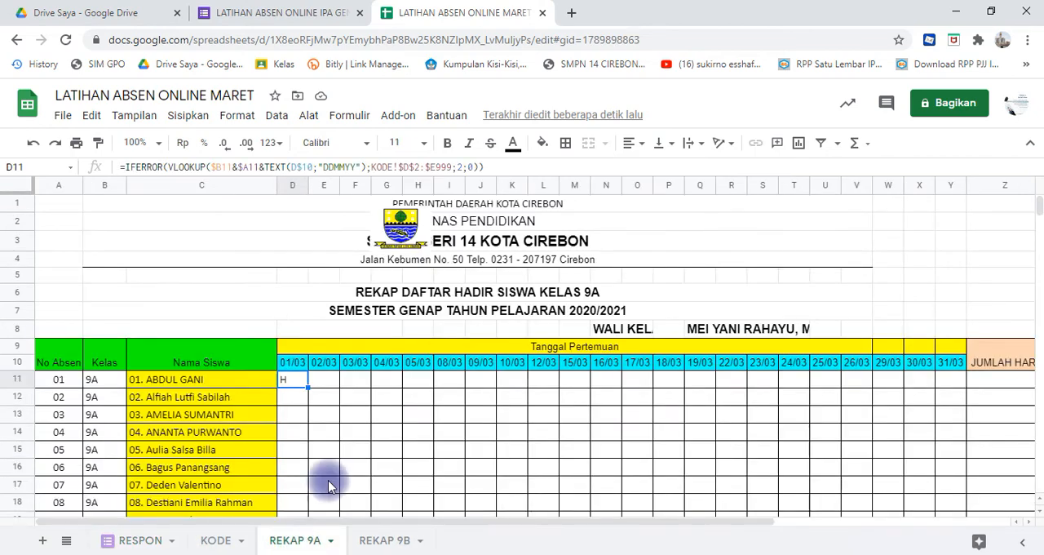
click(326, 380)
click(290, 381)
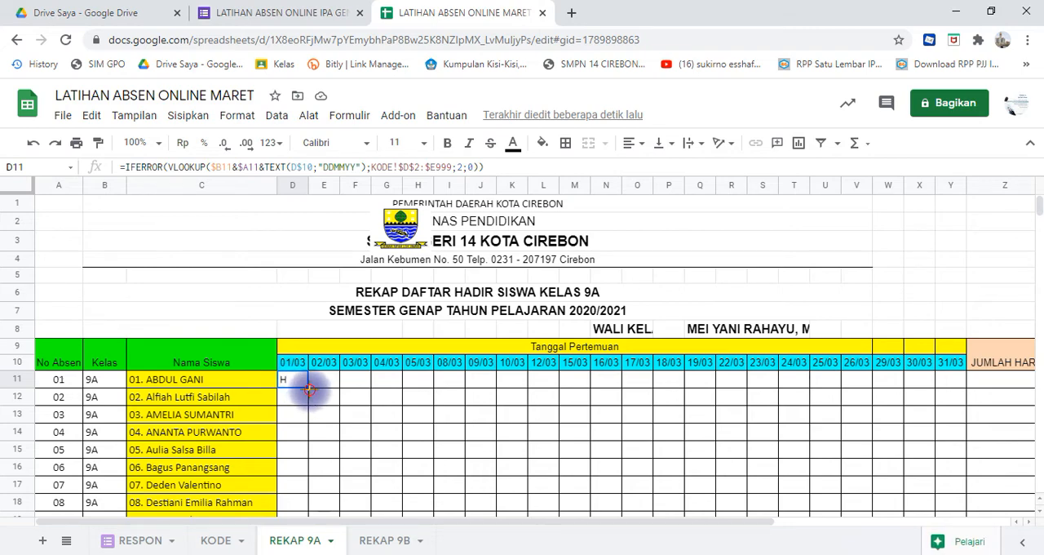
drag(308, 388, 960, 382)
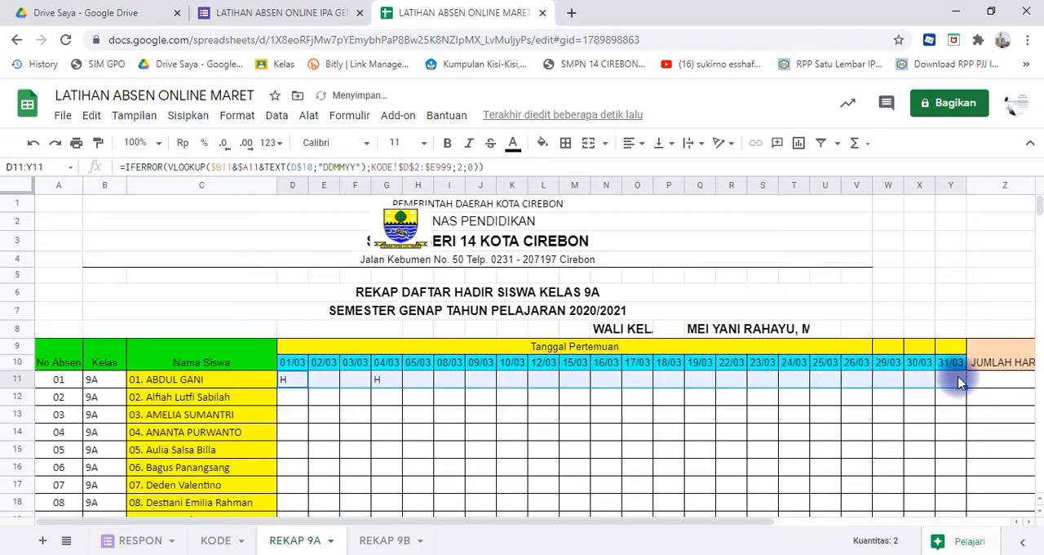
click(389, 382)
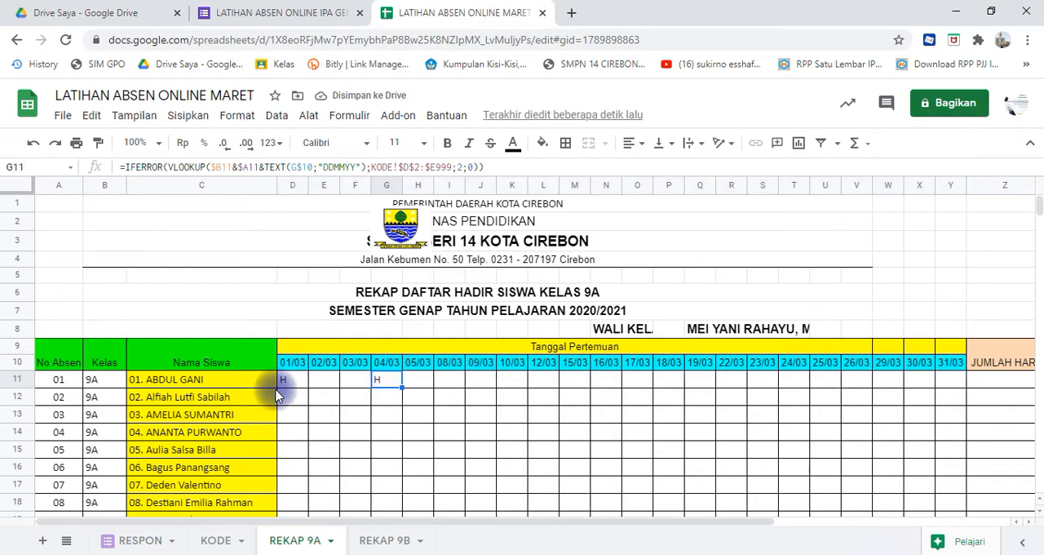
- Fill the attendance formulas of D11:Y11 on REKAP 9A down through row 42 for all 32 students
click(306, 383)
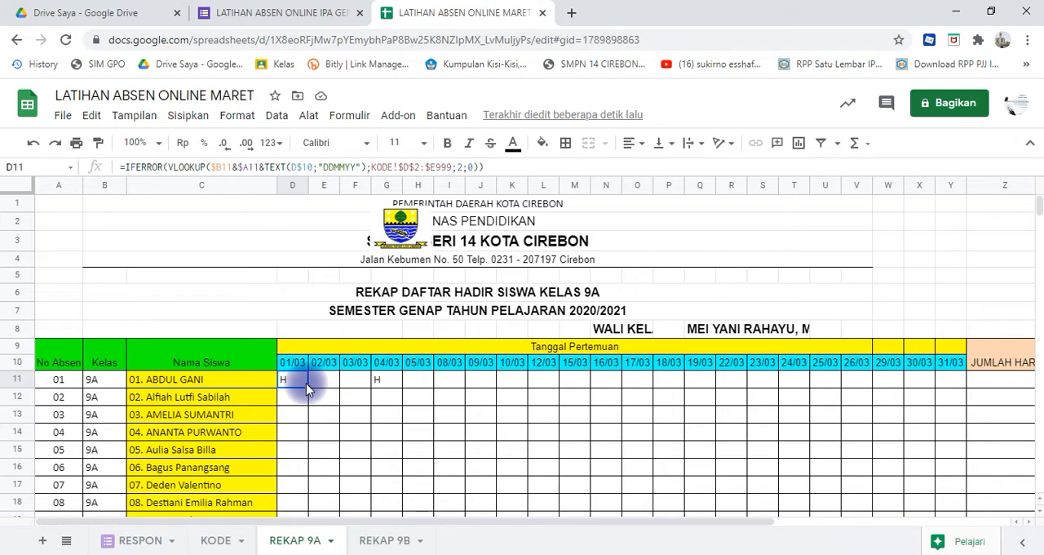
key(shift+Right)
key(shift+Right)
key(shift+Right)
key(shift+Right)
key(shift+Right)
key(shift+Right)
key(shift+Right)
key(shift+Right)
key(shift+Right)
key(shift+Right)
key(shift+Right)
key(shift+Right)
key(shift+Right)
key(shift+Right)
key(shift+Right)
key(shift+Right)
key(shift+Right)
key(shift+Right)
key(shift+Right)
key(shift+Right)
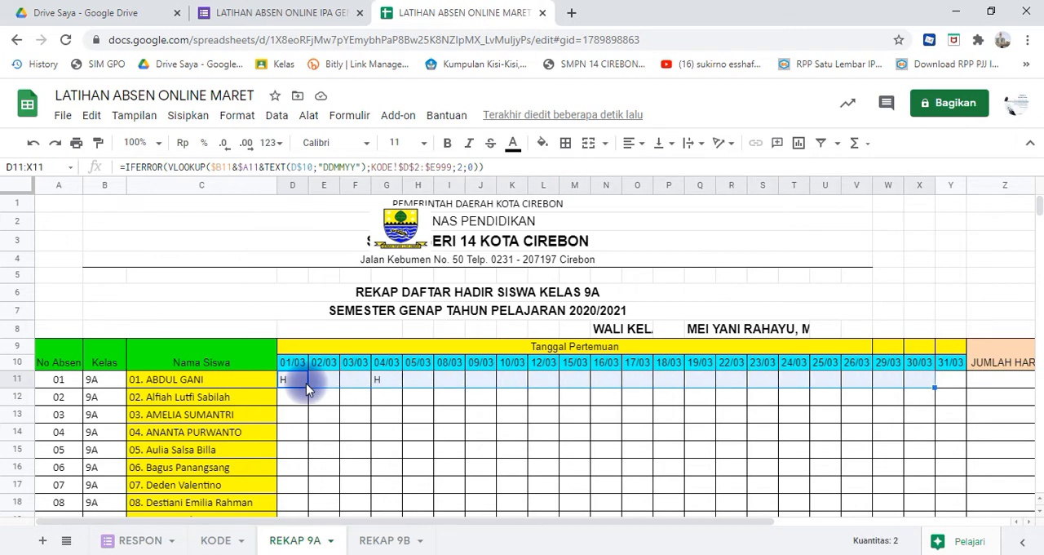
key(shift+Right)
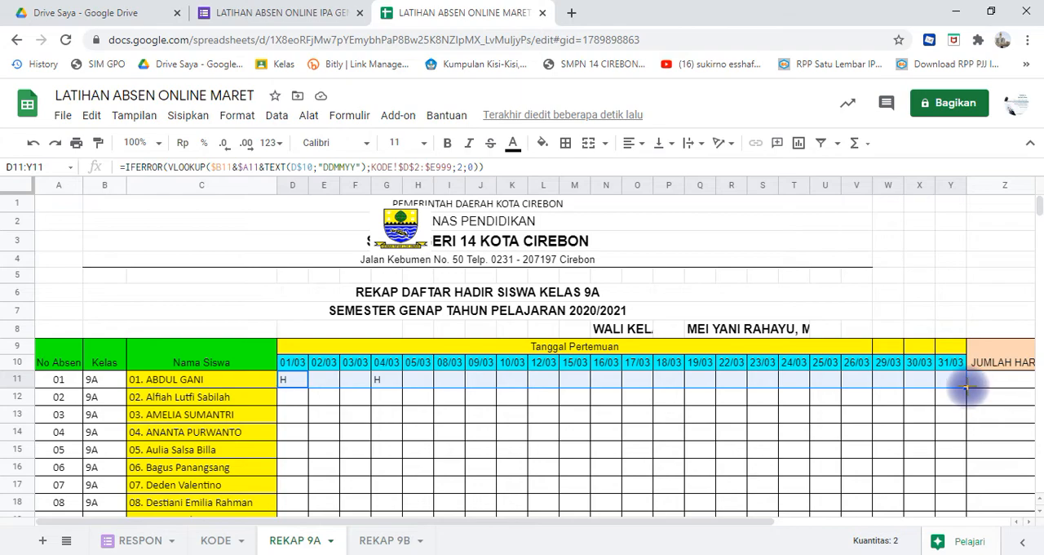
drag(966, 389, 970, 424)
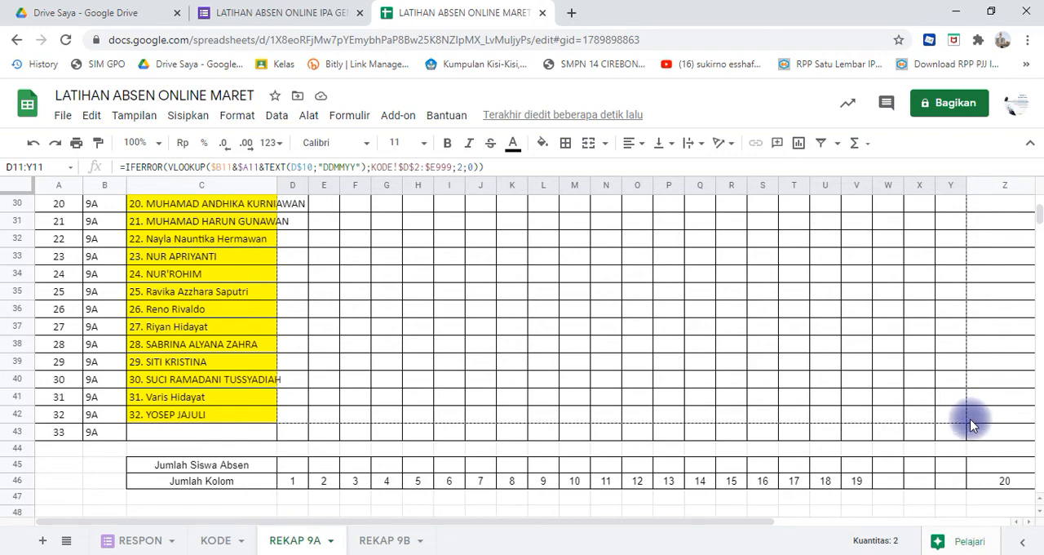
drag(970, 420, 970, 421)
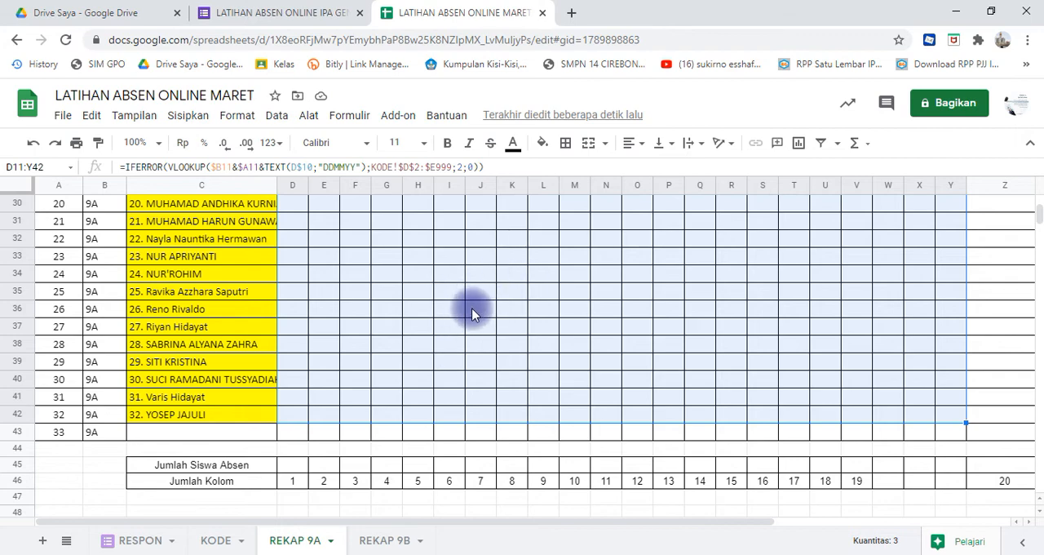
- Check the filled formulas in several cells of the REKAP 9A grid and look over the results up to the first student row
click(438, 333)
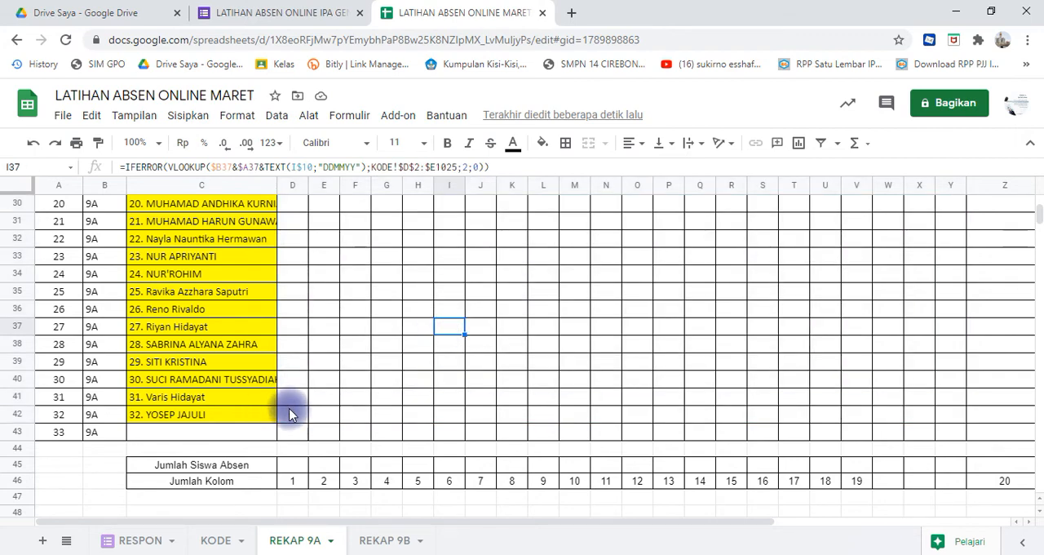
click(295, 417)
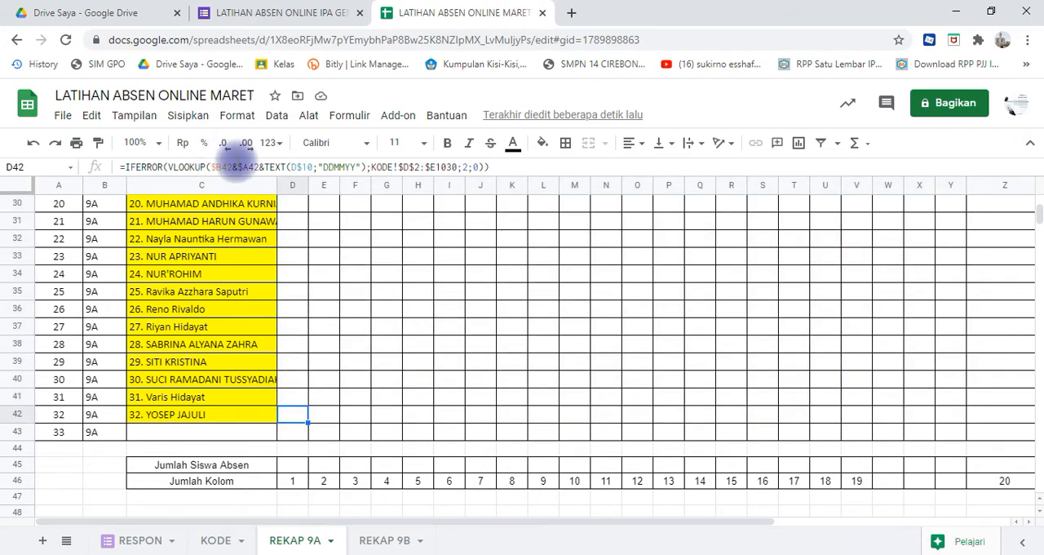
click(941, 434)
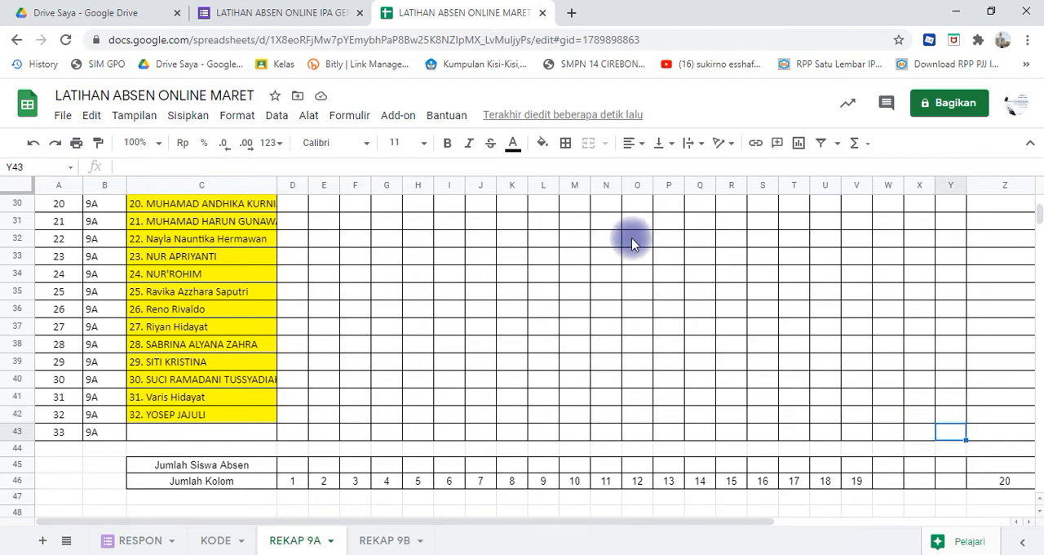
click(914, 380)
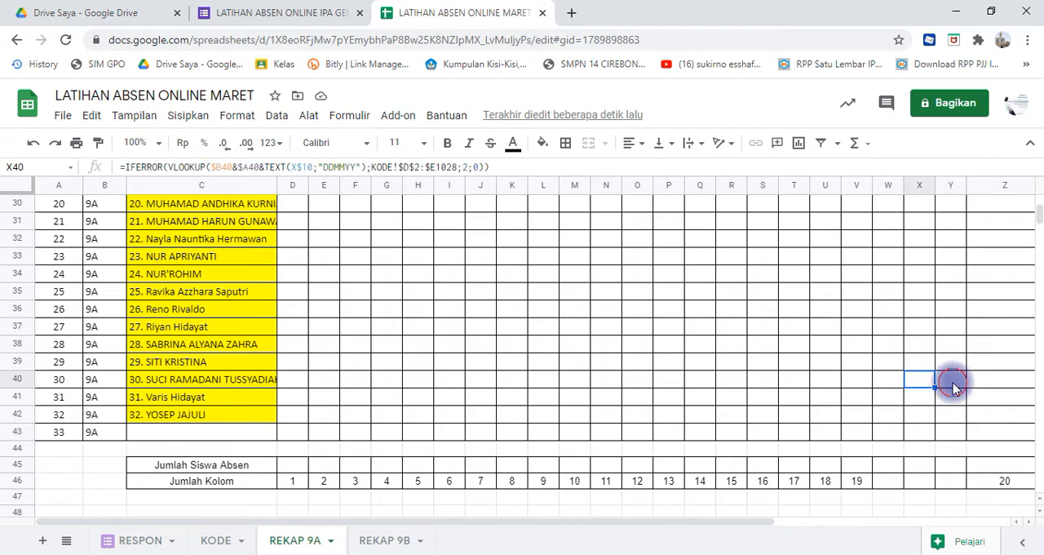
click(953, 382)
click(955, 396)
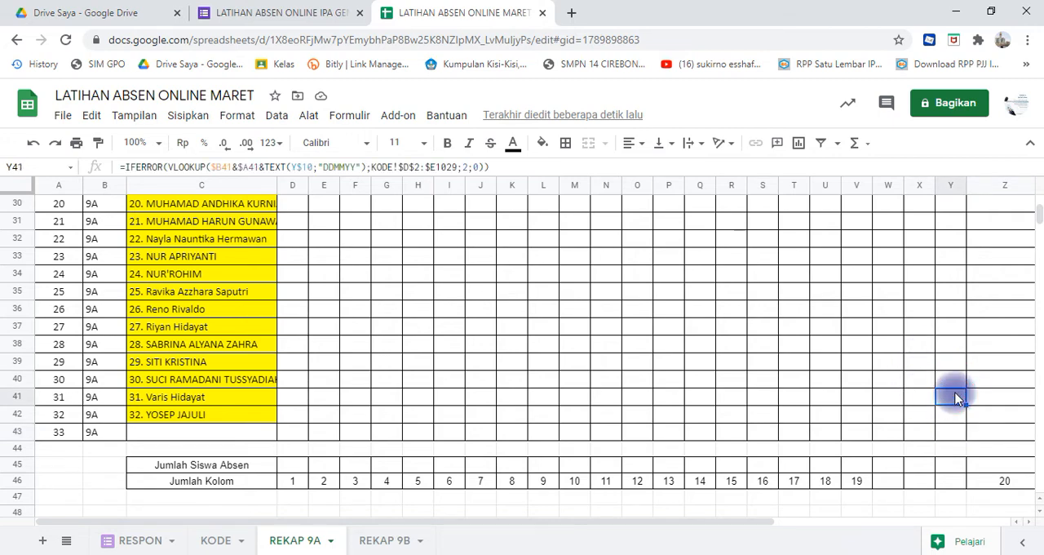
click(39, 436)
click(637, 349)
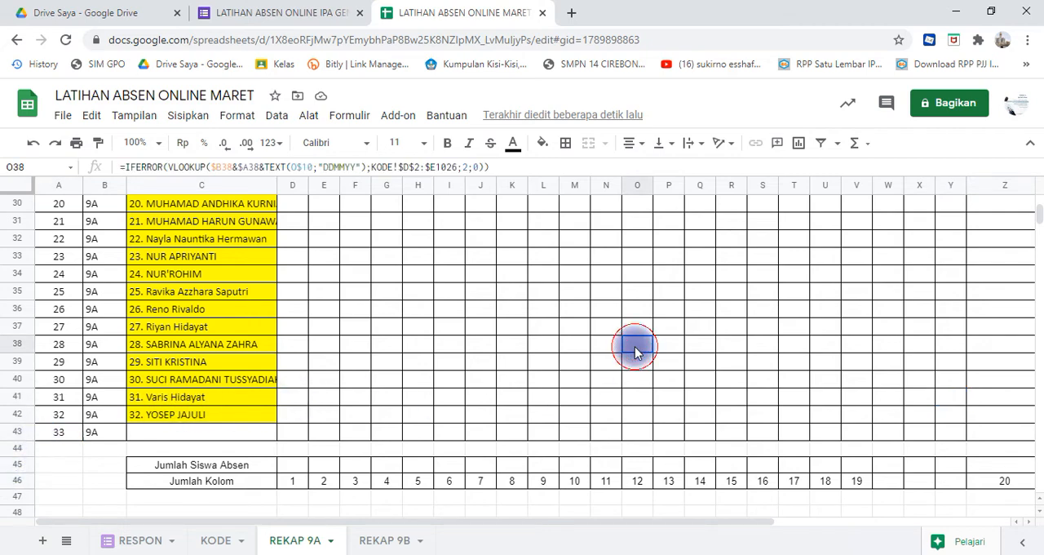
key(Up)
key(Up)
key(Up)
key(Up)
key(Up)
key(Up)
key(Up)
key(Up)
key(Up)
key(Up)
key(Up)
key(Up)
key(Up)
key(Up)
key(Up)
key(Up)
key(Up)
key(Up)
key(Up)
key(Up)
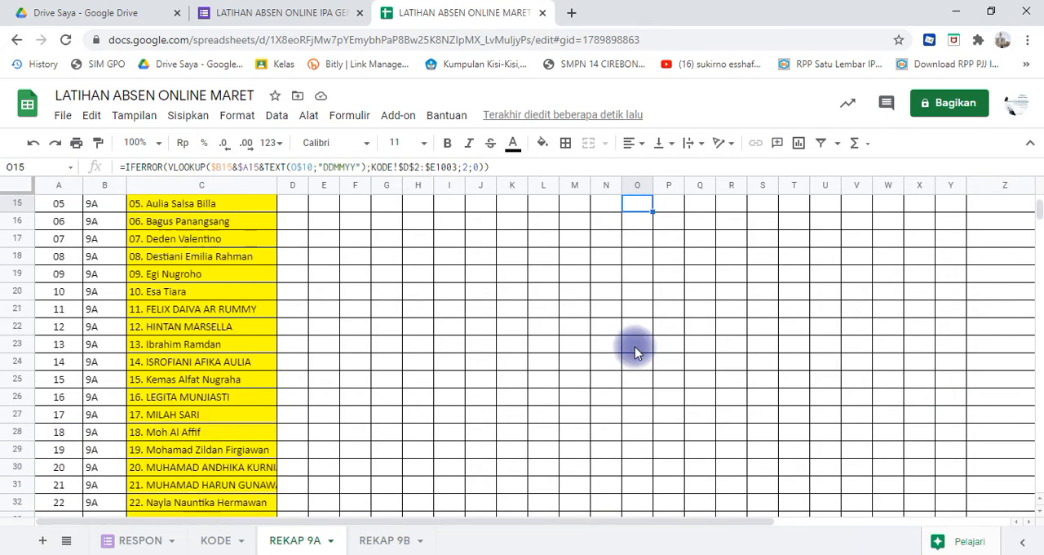
key(Up)
key(Up)
key(Up)
key(Up)
key(Up)
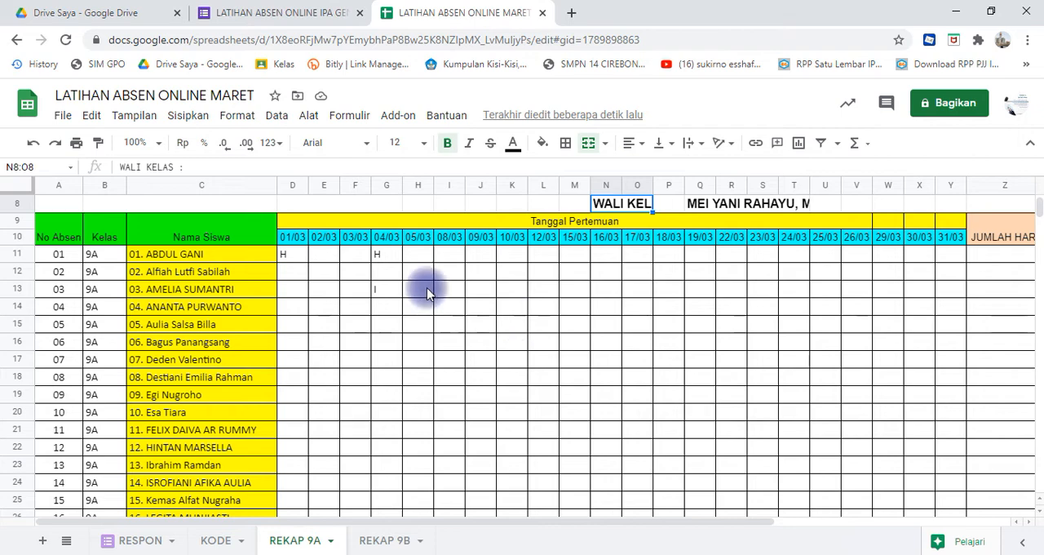
- Add a conditional formatting rule to D11:Y42 on REKAP 9A that fills empty cells (Kosong) with red
click(297, 256)
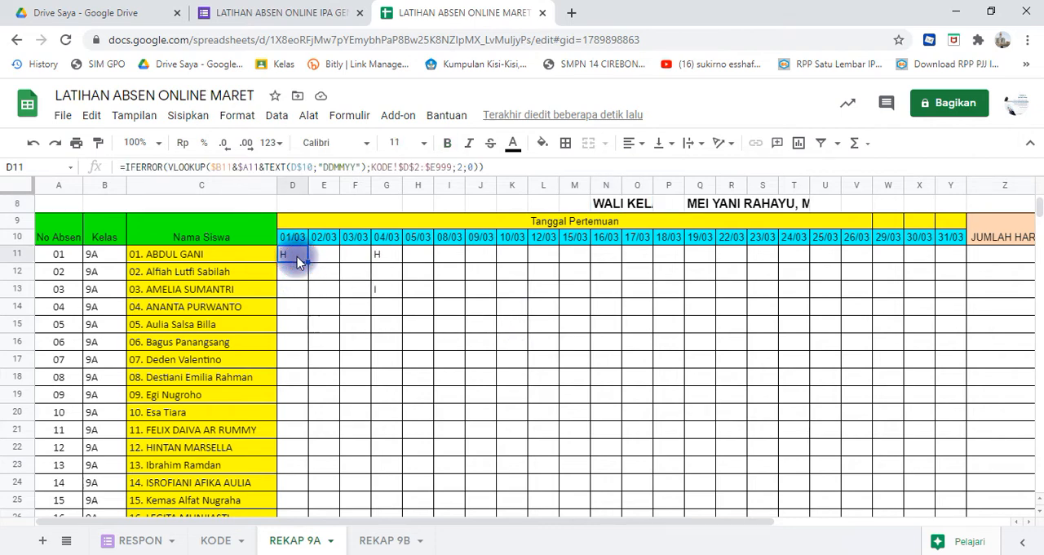
key(shift+Right)
key(shift+Right)
key(shift+Right)
key(shift+Right)
key(shift+Right)
key(shift+Right)
key(shift+Right)
key(shift+Right)
key(shift+Right)
key(shift+Right)
key(shift+Right)
key(shift+Right)
key(shift+Right)
key(shift+Right)
key(shift+Right)
key(shift+Right)
key(shift+Right)
key(shift+Right)
key(shift+Right)
key(shift+Right)
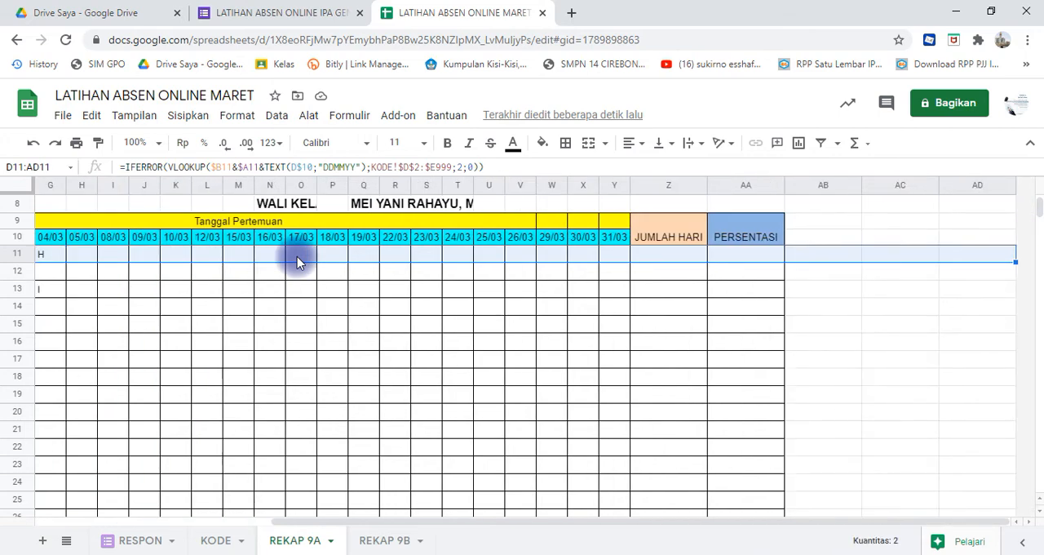
key(shift+Left)
key(shift+Left)
key(shift+Left)
key(shift+Left)
key(shift+Left)
key(shift+Left)
key(shift+Right)
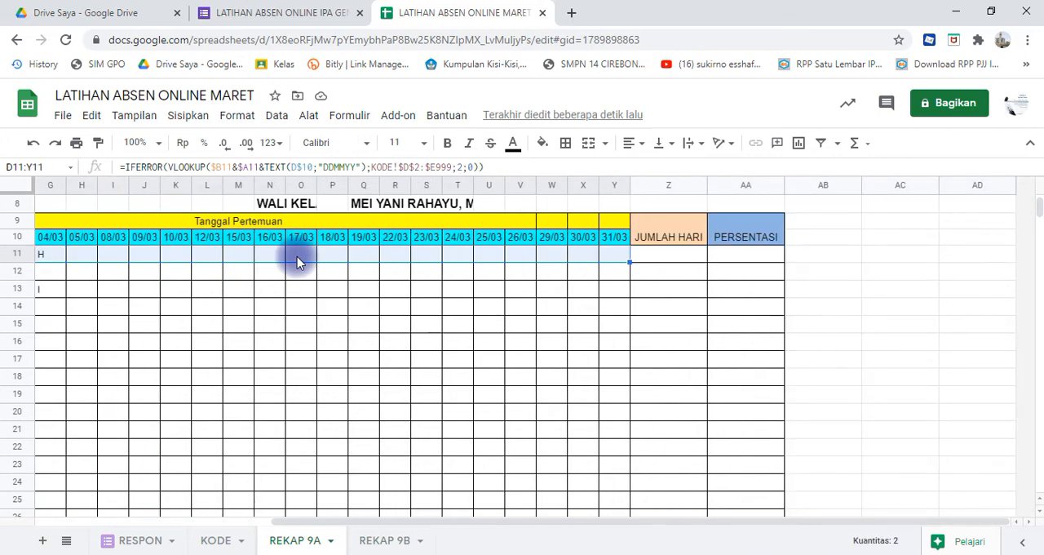
key(shift+Down)
key(shift+Down)
key(shift+Down)
key(shift+Down)
key(shift+Down)
key(shift+Down)
key(shift+Down)
key(shift+Down)
key(shift+Down)
key(shift+Down)
key(shift+Down)
key(shift+Down)
key(shift+Down)
key(shift+Down)
key(shift+Down)
key(shift+Down)
key(shift+Down)
key(shift+Down)
key(shift+Down)
key(shift+Down)
key(shift+Down)
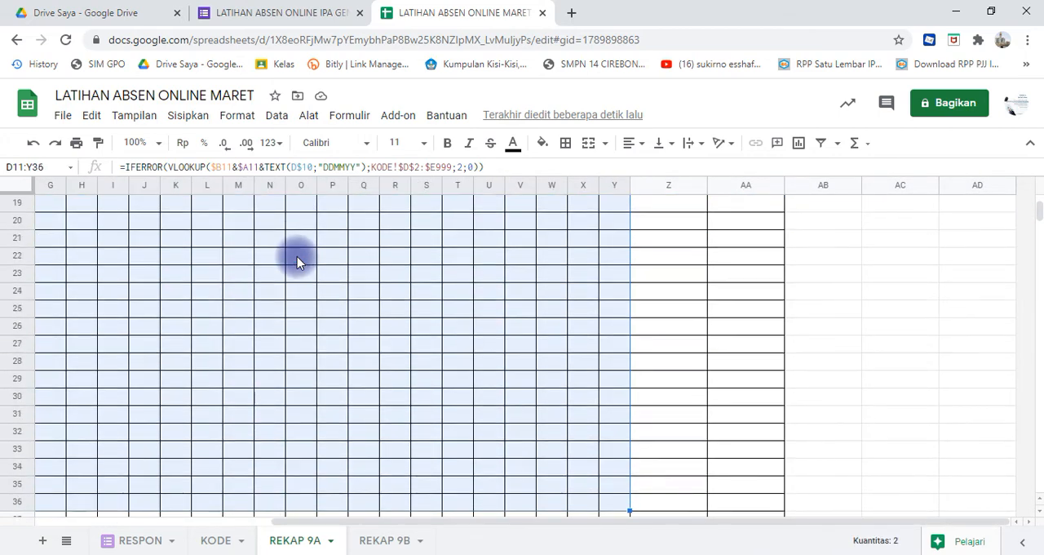
key(shift+Down)
key(shift+Down)
key(shift+Down)
key(shift+Down)
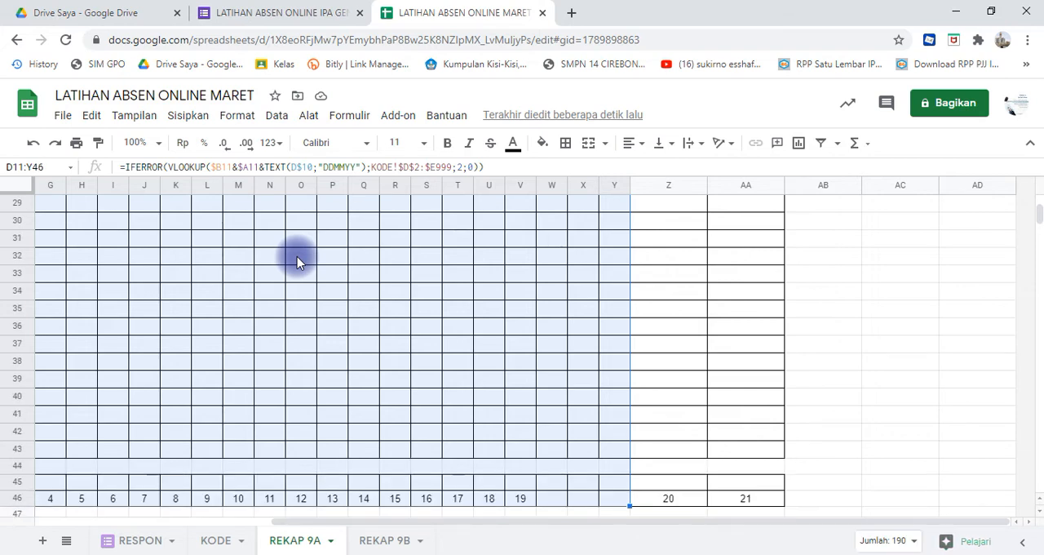
key(shift+Up)
key(shift+Up)
key(shift+Up)
key(shift+Up)
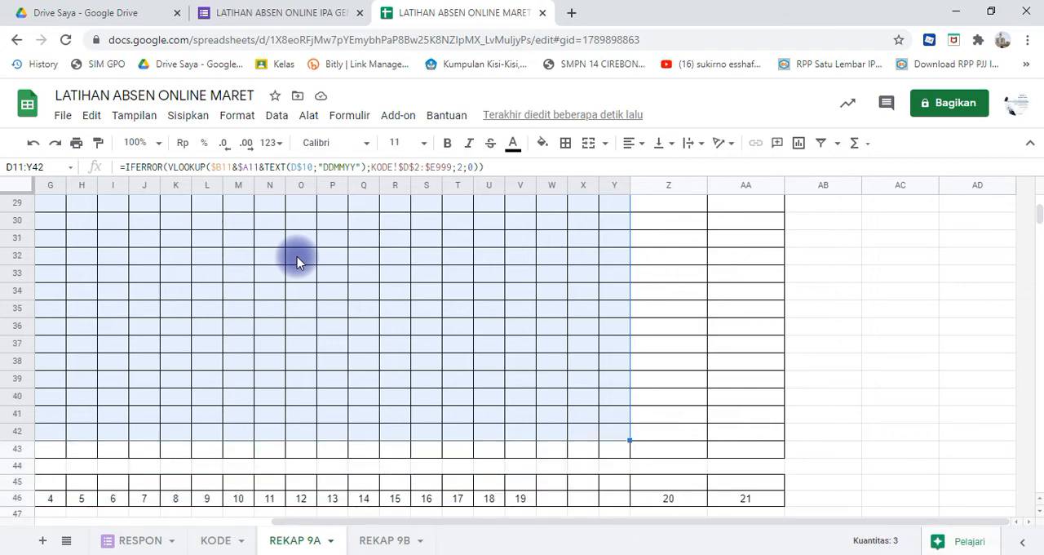
click(247, 121)
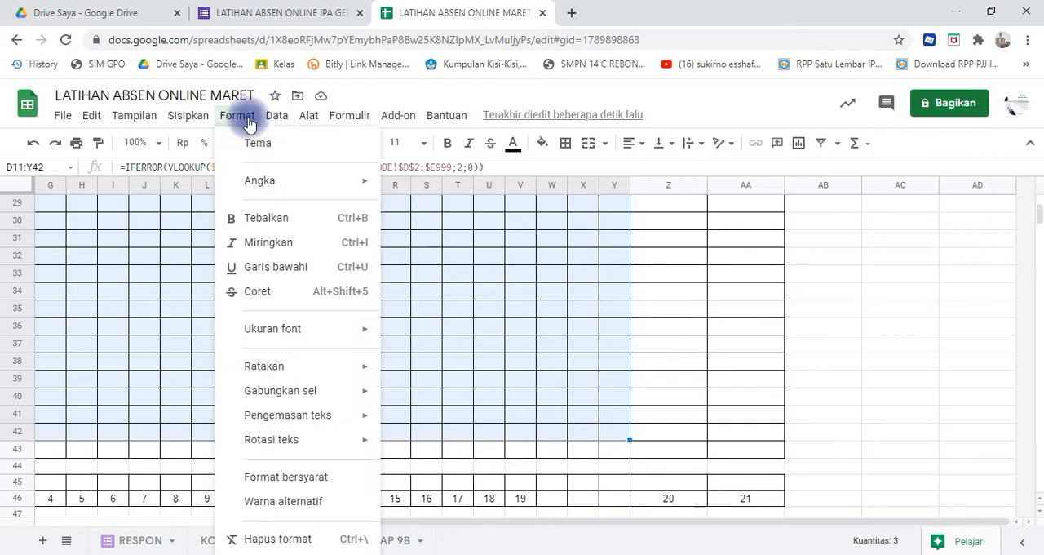
click(287, 476)
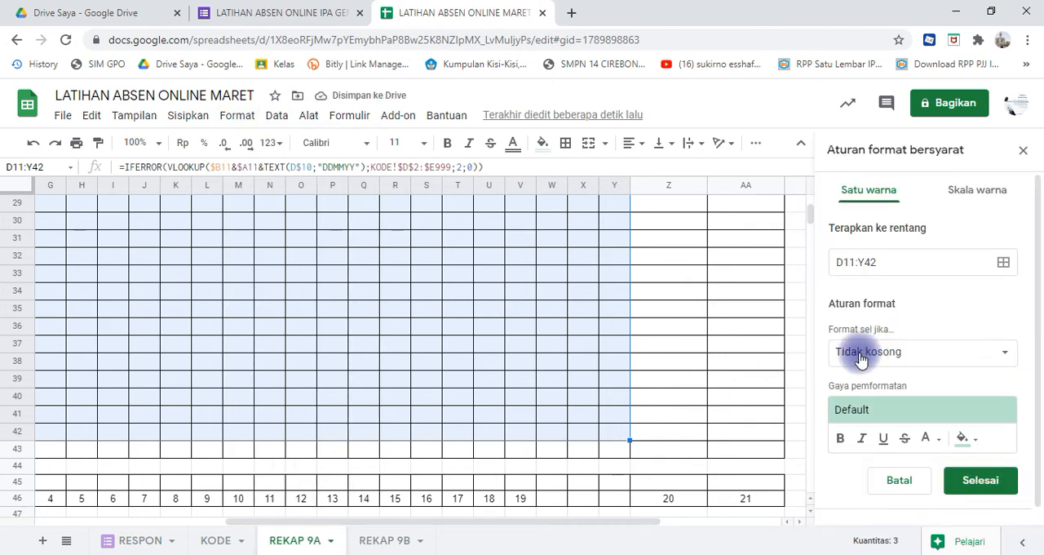
click(1009, 357)
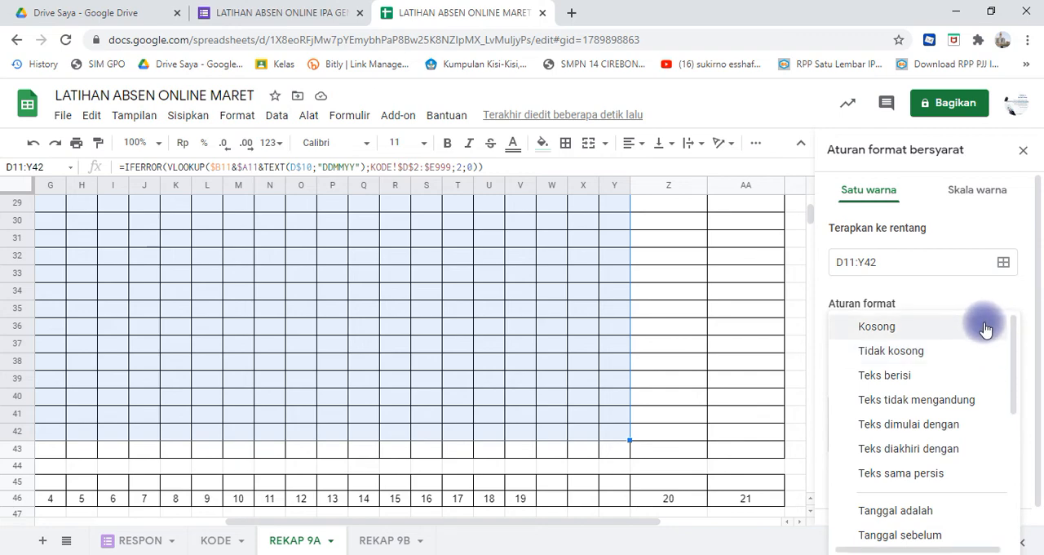
click(985, 327)
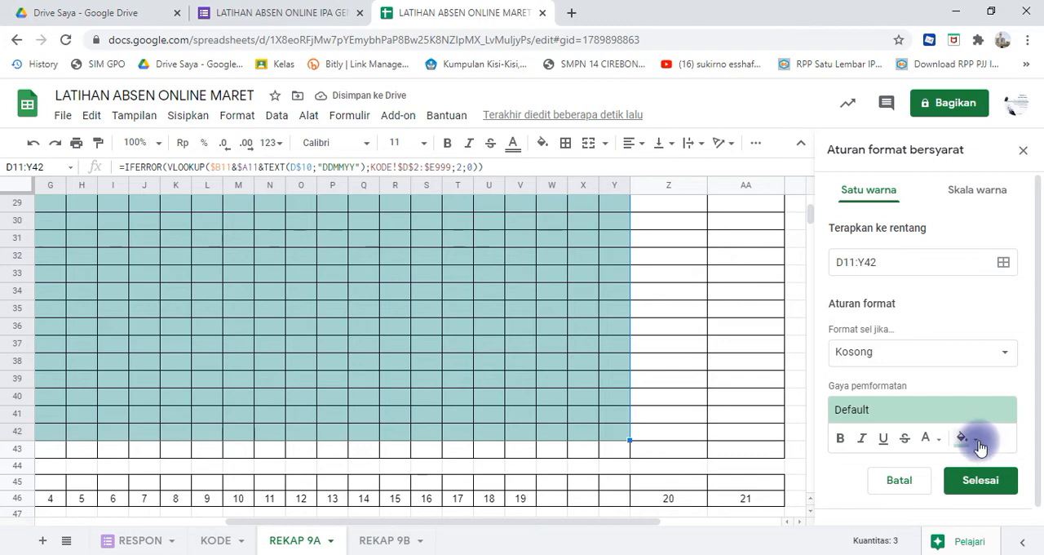
click(978, 443)
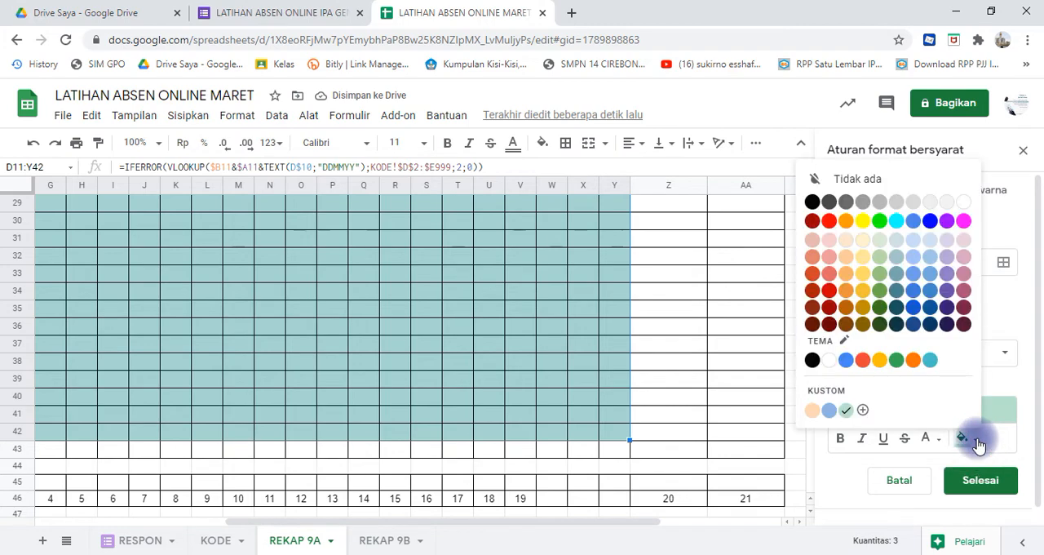
click(830, 222)
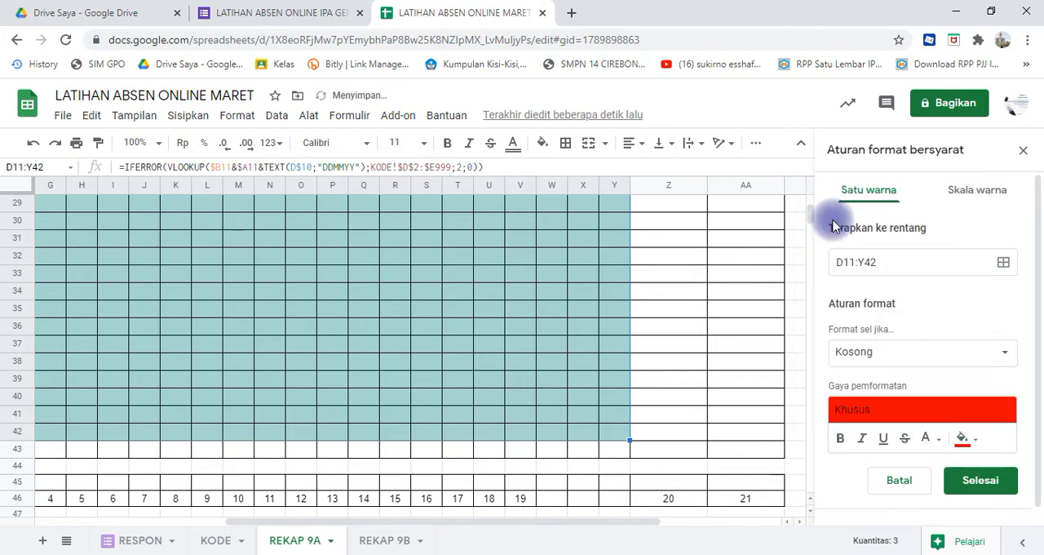
- Review the conditional colouring across the REKAP 9A attendance grid, from the last students up to the first date row
click(653, 292)
key(Left)
key(Left)
key(Left)
key(Left)
key(Left)
key(Left)
key(Left)
key(Left)
key(Left)
key(Left)
key(Left)
key(Left)
key(Left)
key(Left)
key(Left)
key(Left)
key(Left)
key(Left)
key(Left)
key(Left)
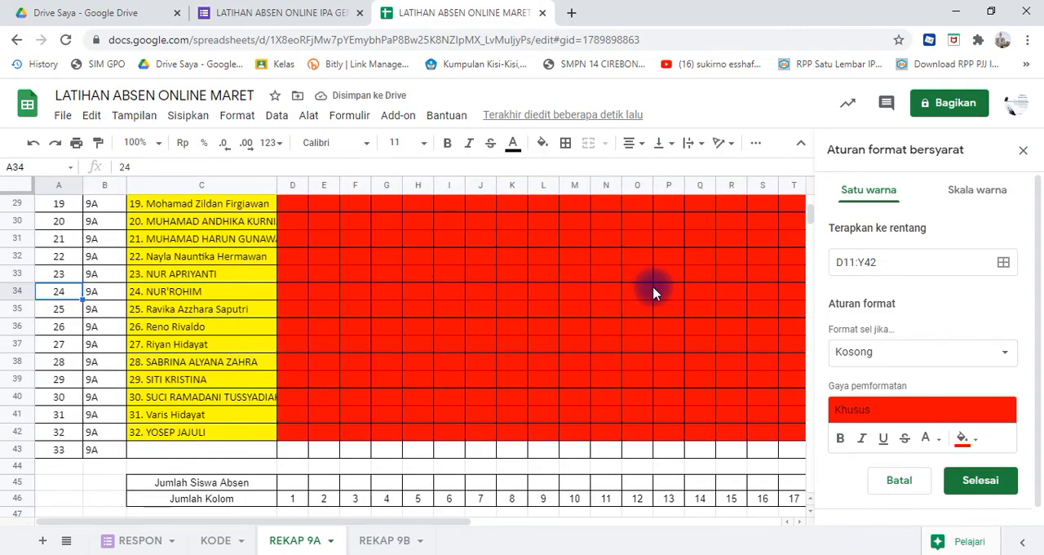
key(Up)
key(Up)
key(Up)
key(Up)
key(Up)
key(Up)
key(Up)
key(Up)
key(Up)
key(Up)
key(Up)
key(Up)
key(Up)
key(Up)
key(Up)
key(Up)
key(Up)
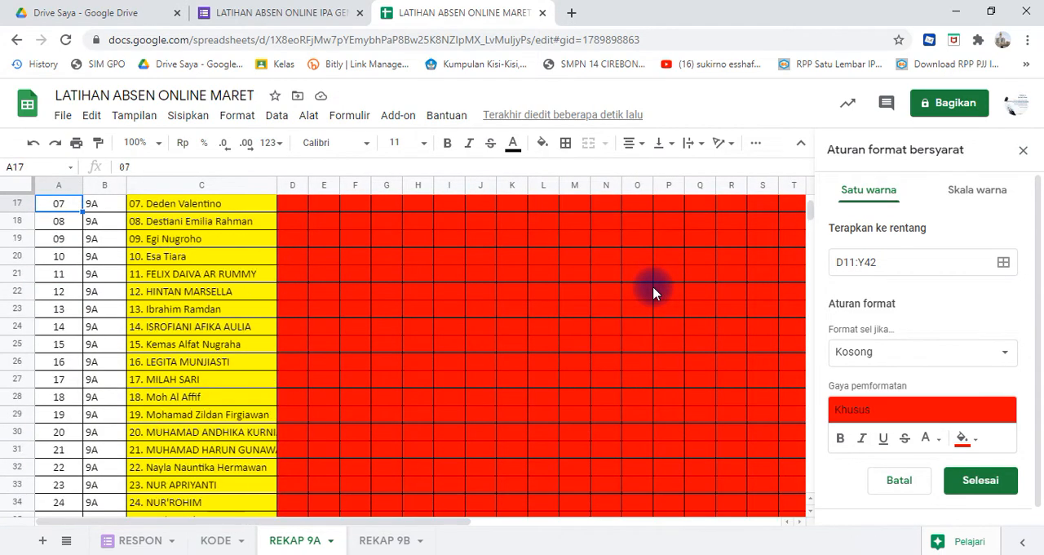
key(Up)
key(Up)
key(Up)
key(Up)
key(Up)
key(Up)
key(Up)
key(Up)
key(Up)
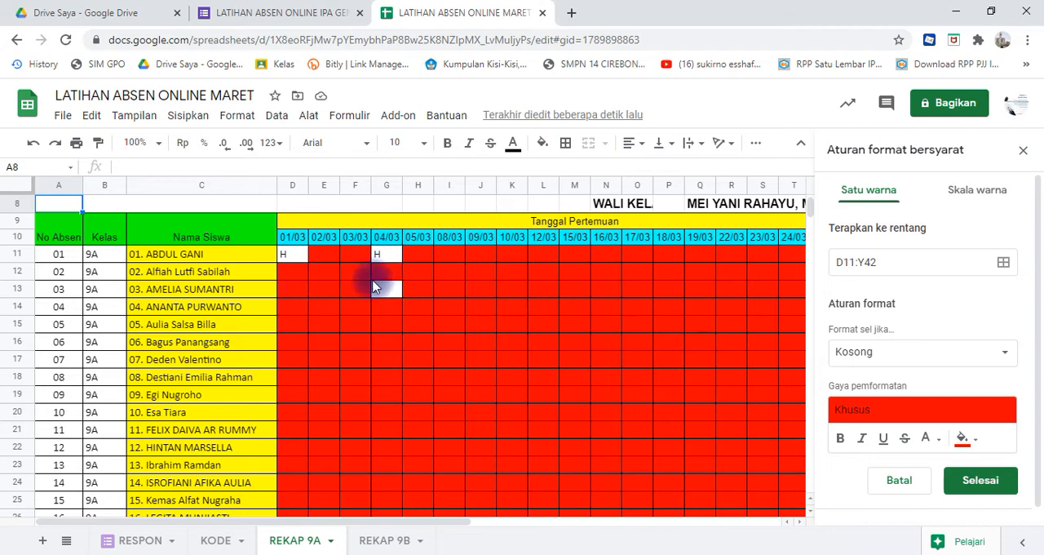
click(286, 260)
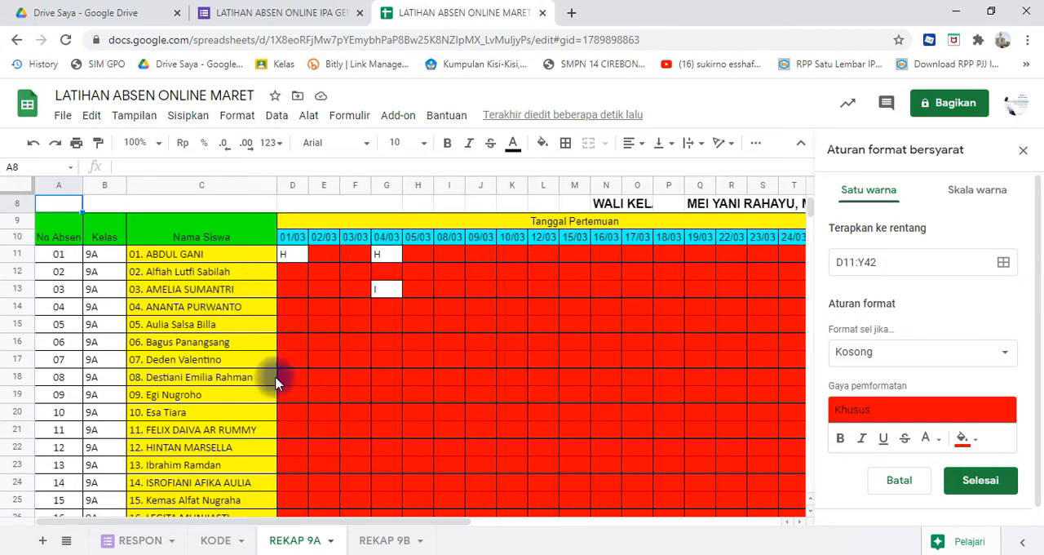
- Go to the RESPON sheet, close the conditional formatting rules and inspect the first empty response row at A14
click(142, 543)
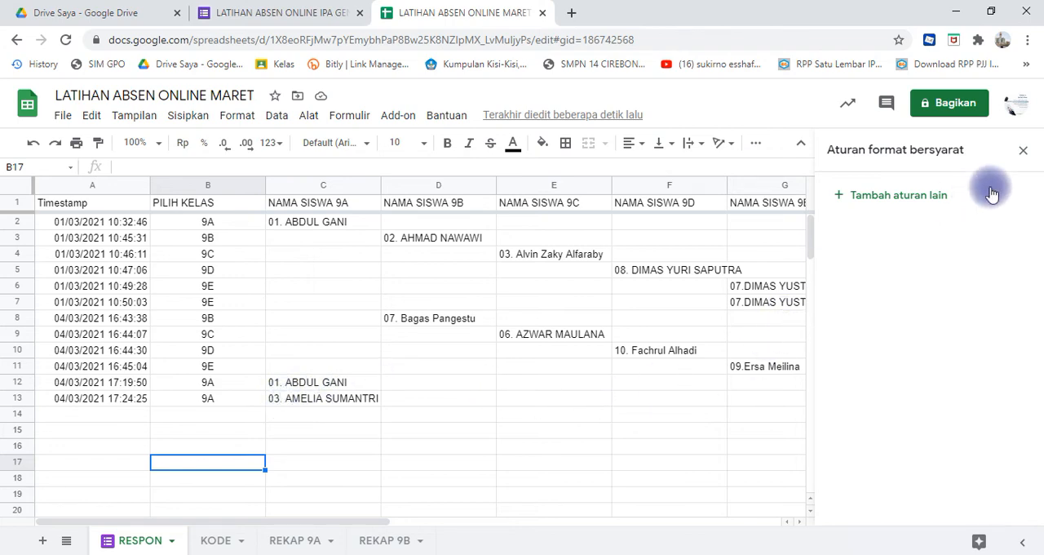
click(1024, 153)
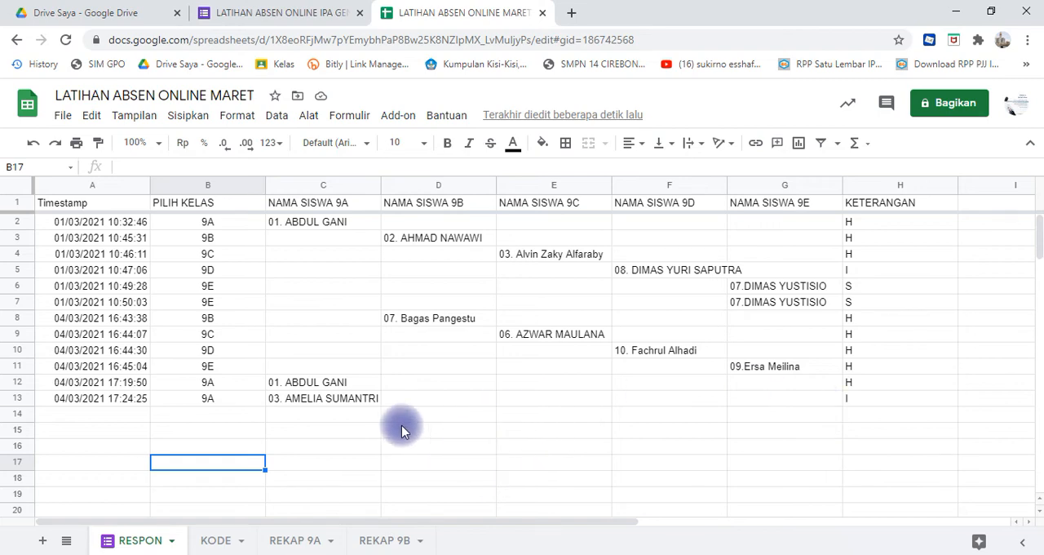
click(104, 413)
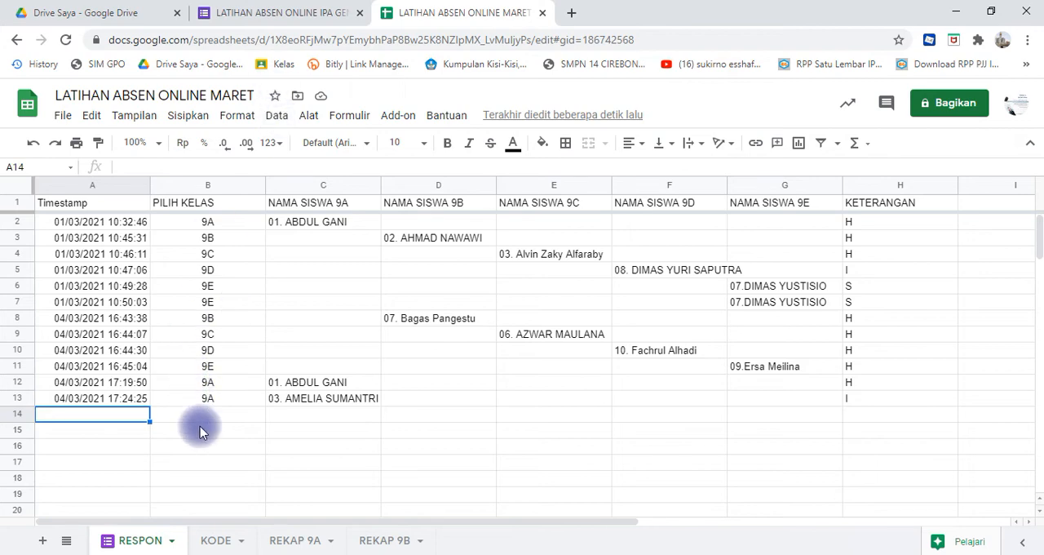
- Switch to the LATIHAN ABSEN ONLINE IPA GENAP form in Google Forms and open a preview from its questions
click(266, 15)
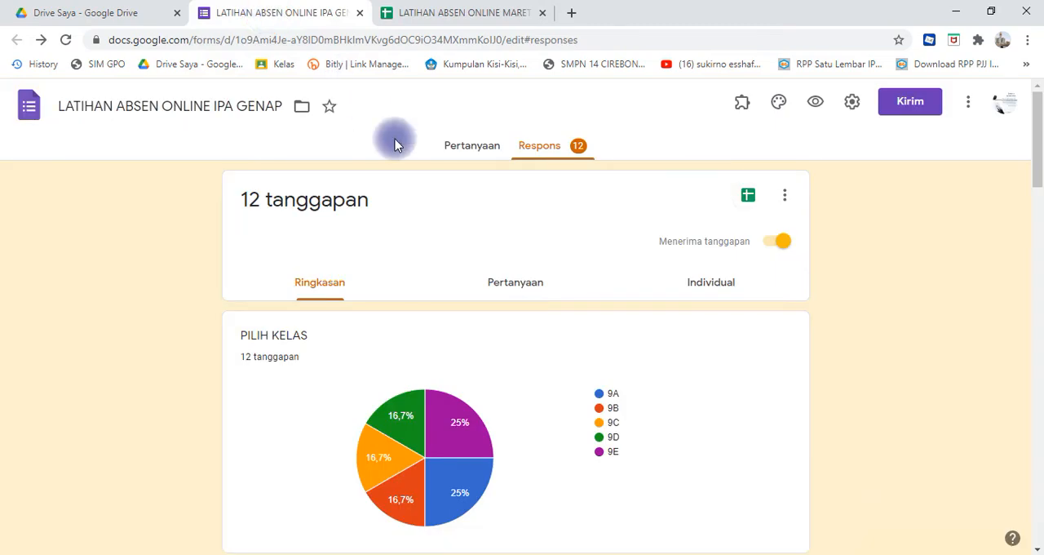
click(481, 151)
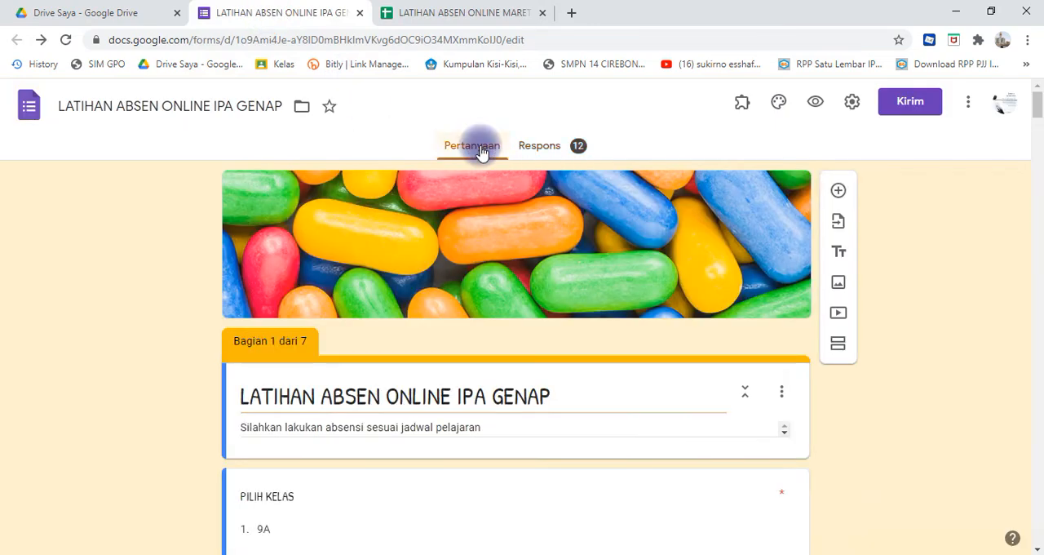
click(818, 102)
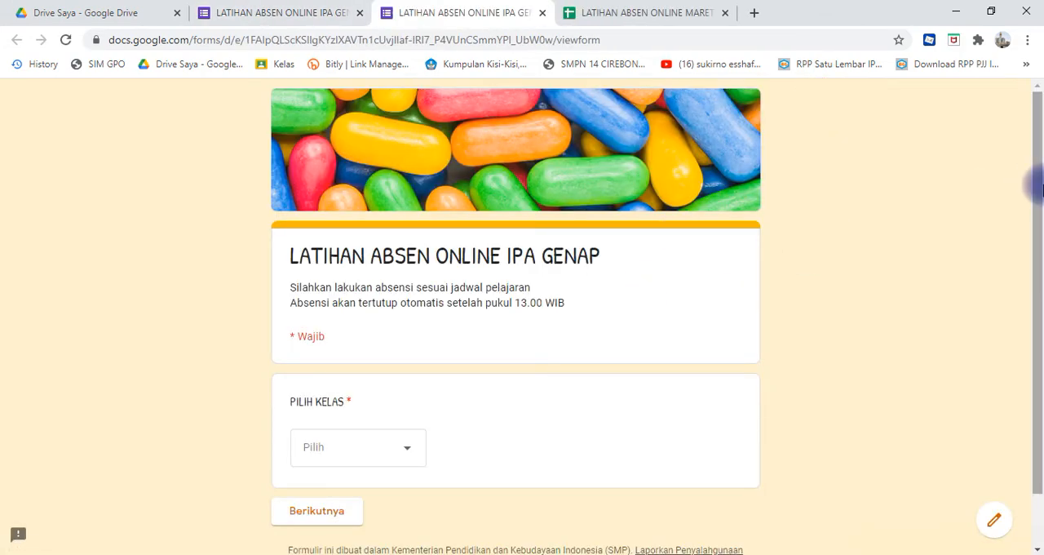
- Choose class 9A in the attendance form and continue to the section for that class
scroll(1030, 178, down, 1)
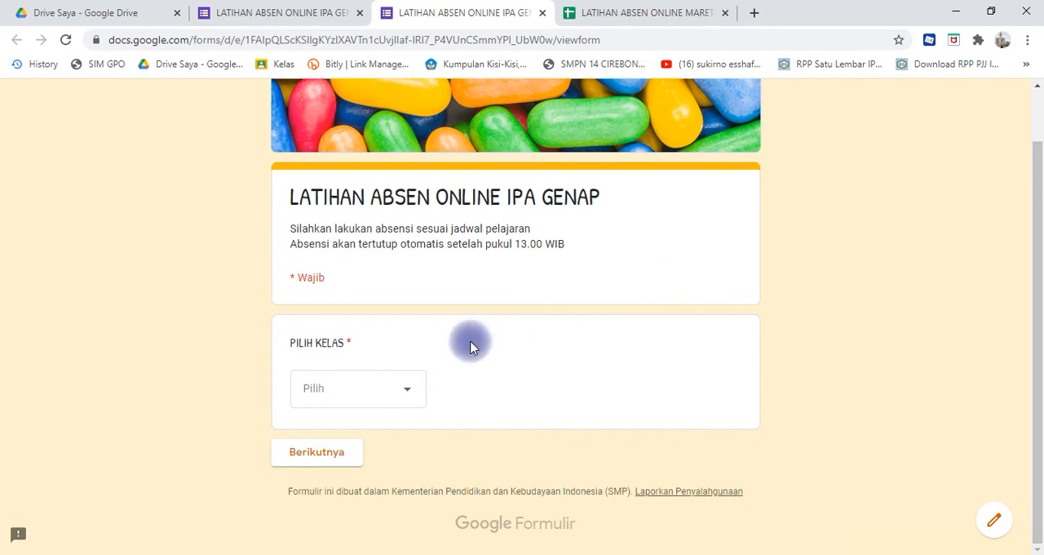
click(408, 396)
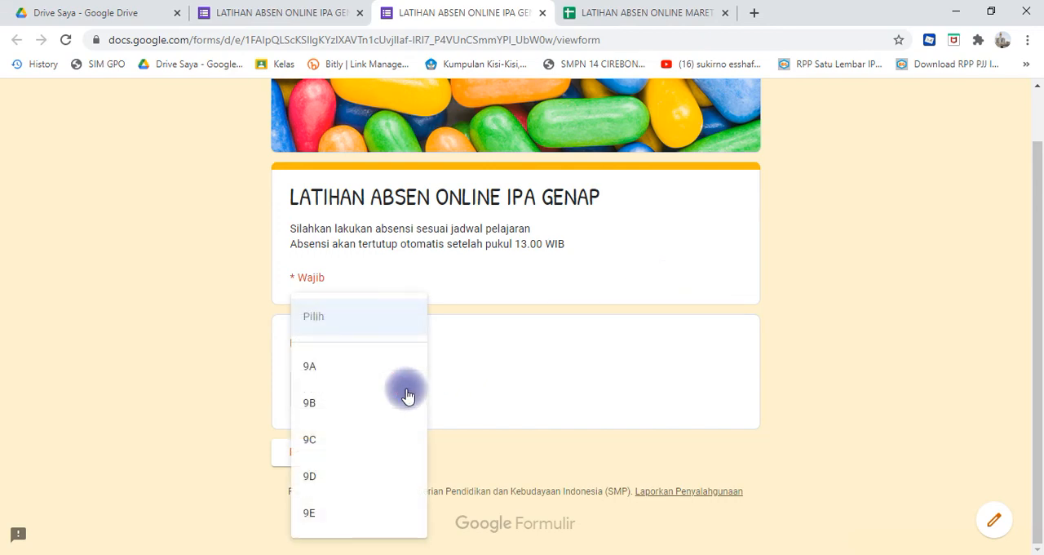
click(381, 363)
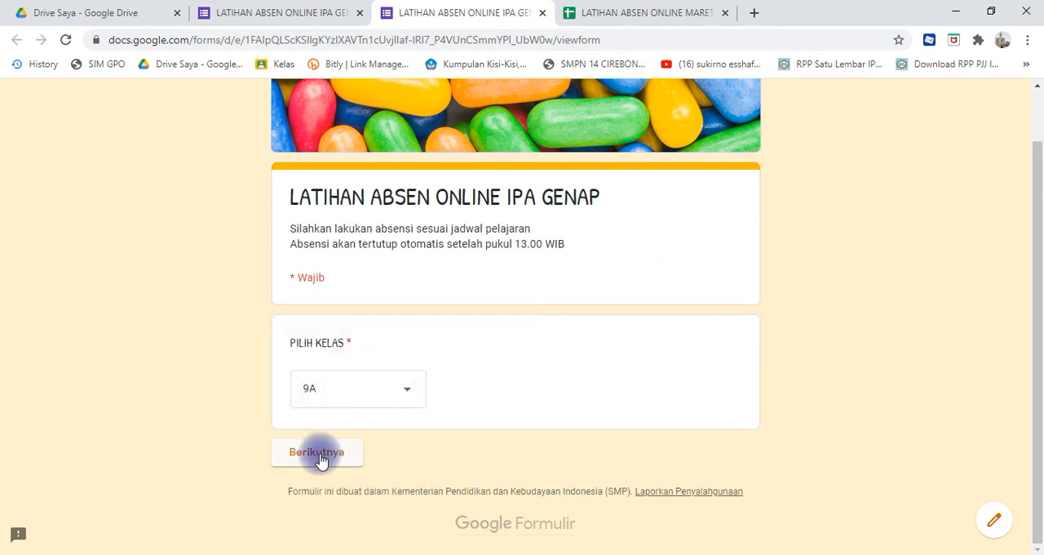
click(320, 454)
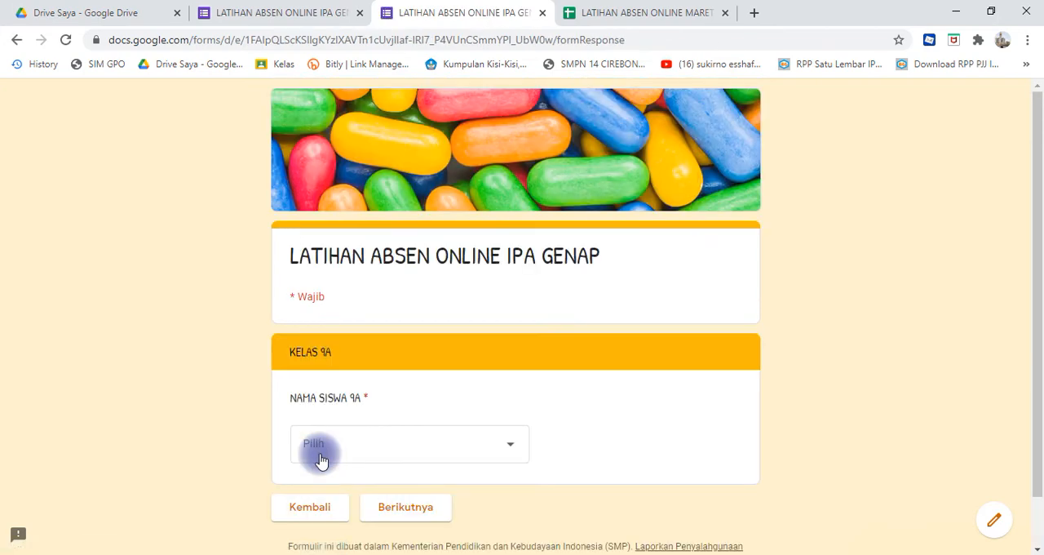
- Choose the second student on the 9A name list, mark attendance as H and submit the form
click(510, 447)
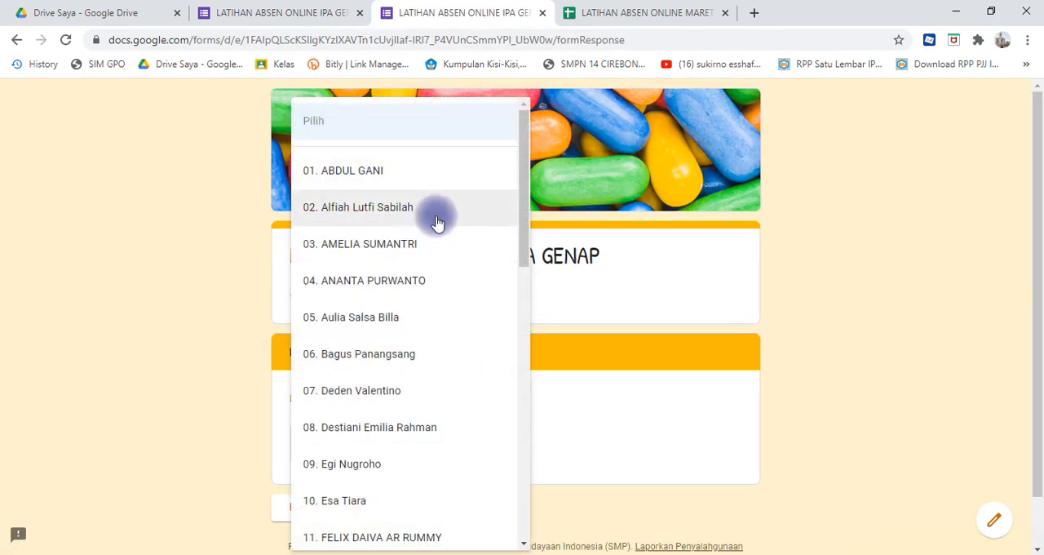
click(420, 212)
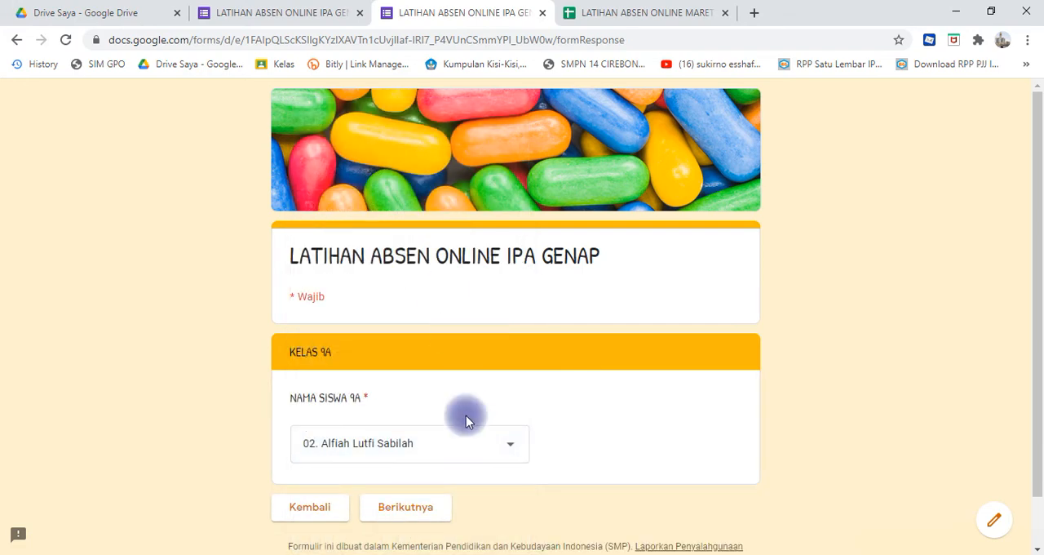
click(412, 511)
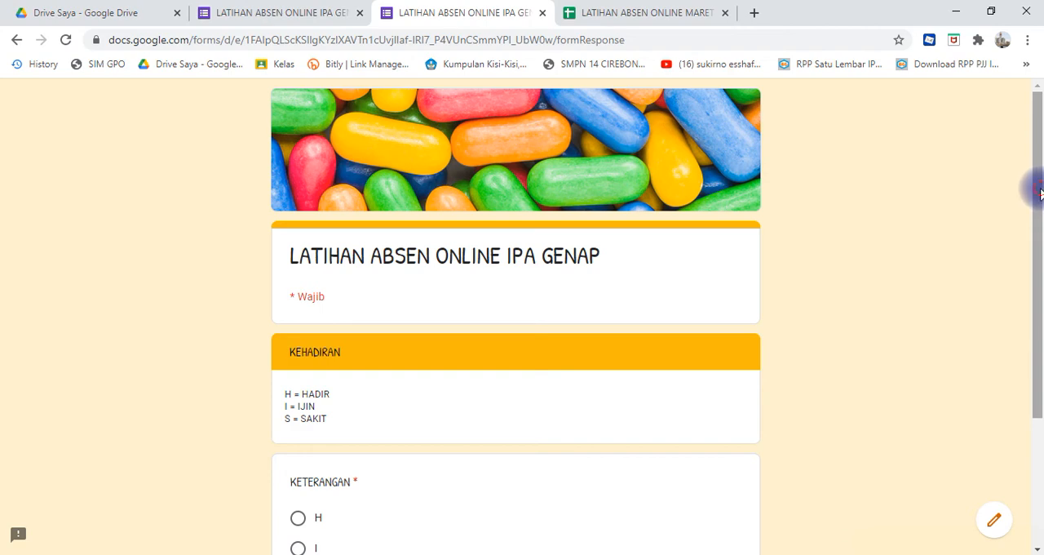
drag(1040, 192, 541, 311)
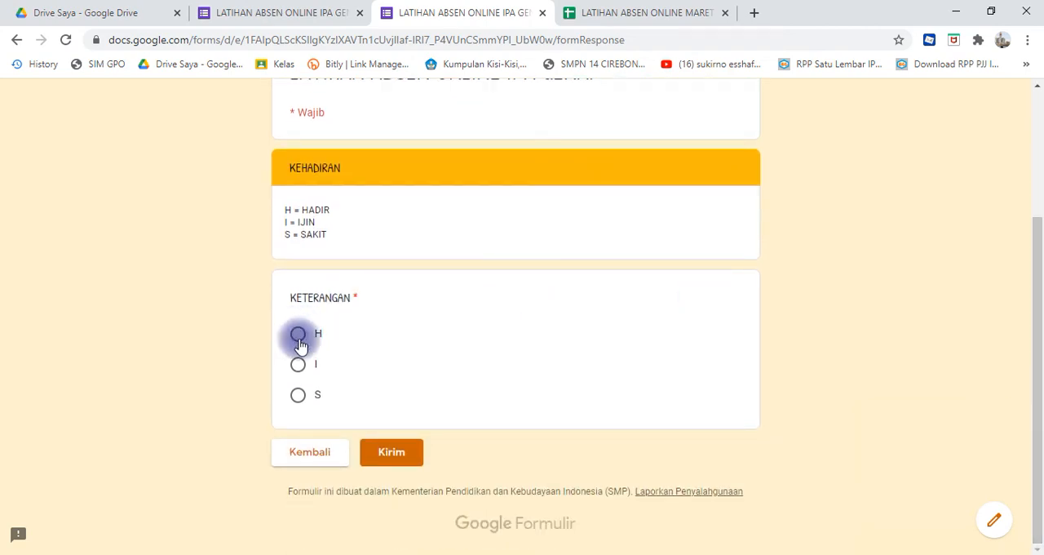
click(399, 454)
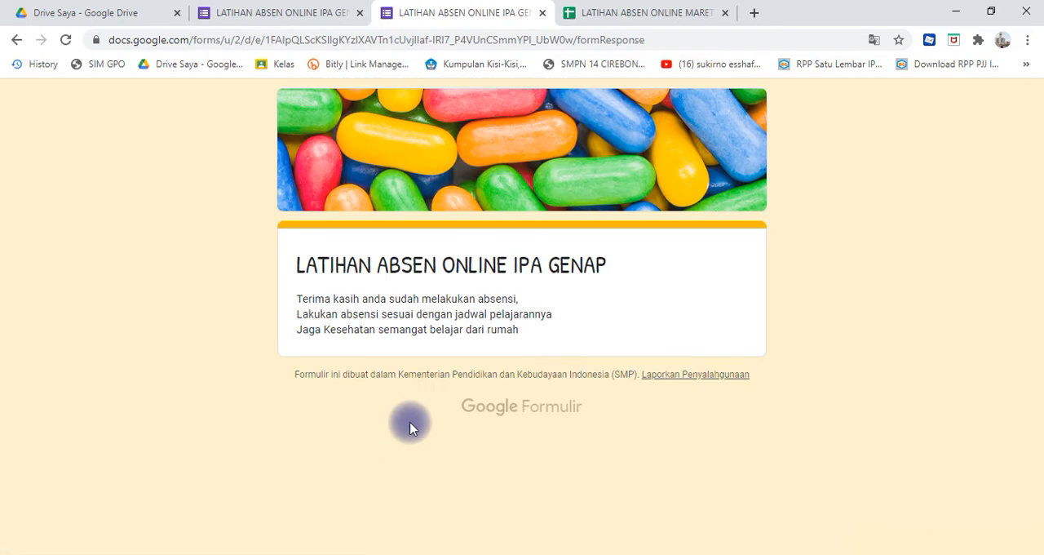
- Switch to the LATIHAN ABSEN ONLINE MARET spreadsheet and centre the class value in B14 of the RESPON sheet
click(624, 15)
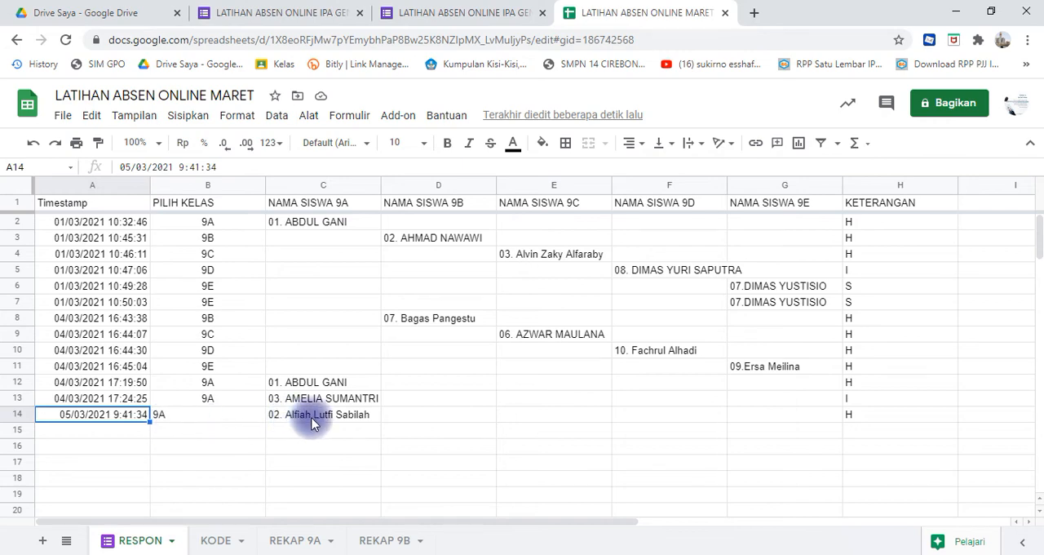
click(183, 416)
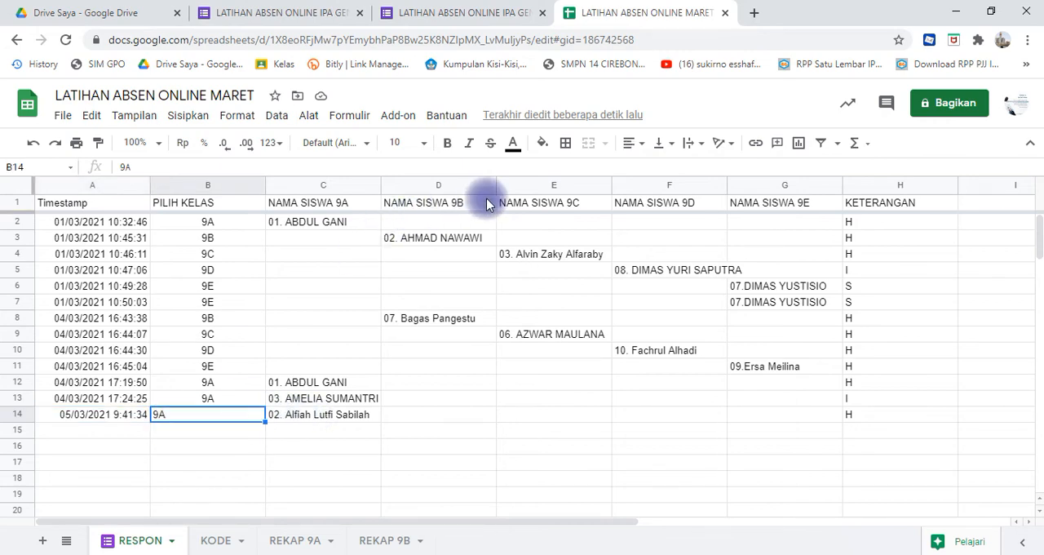
click(629, 143)
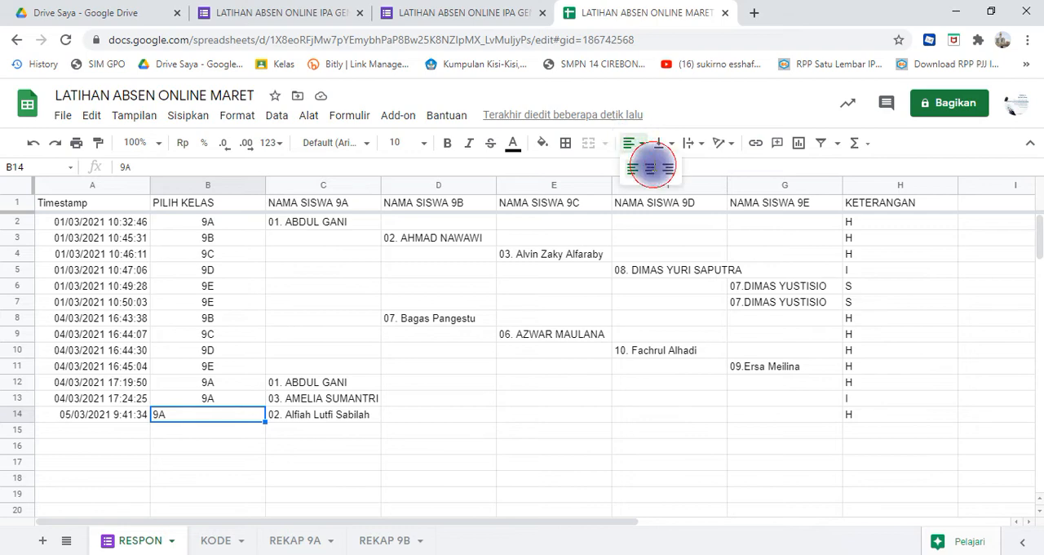
click(650, 167)
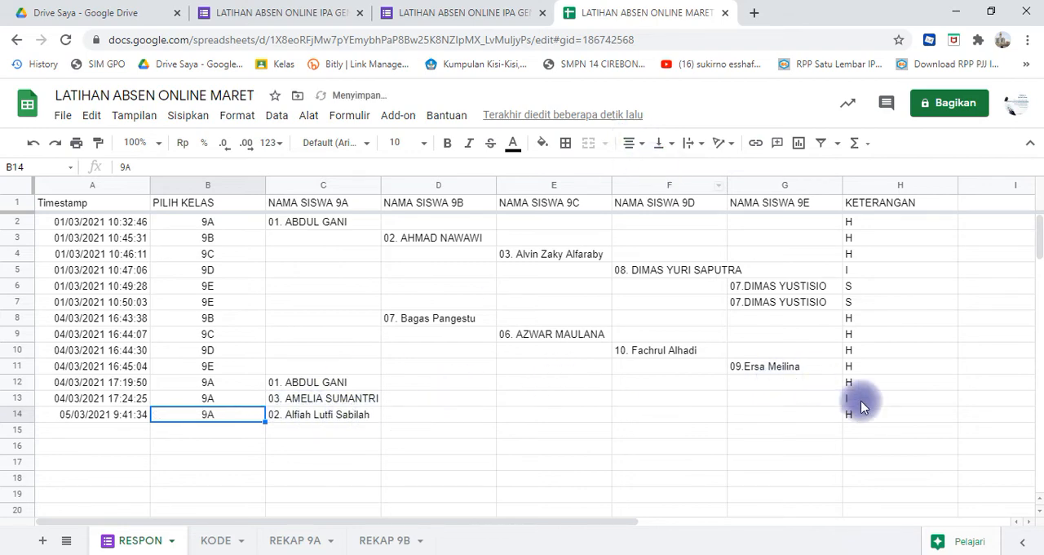
- Compare the new 9A response on the RESPON sheet with the 05/03 entry in the REKAP 9A attendance grid
click(386, 541)
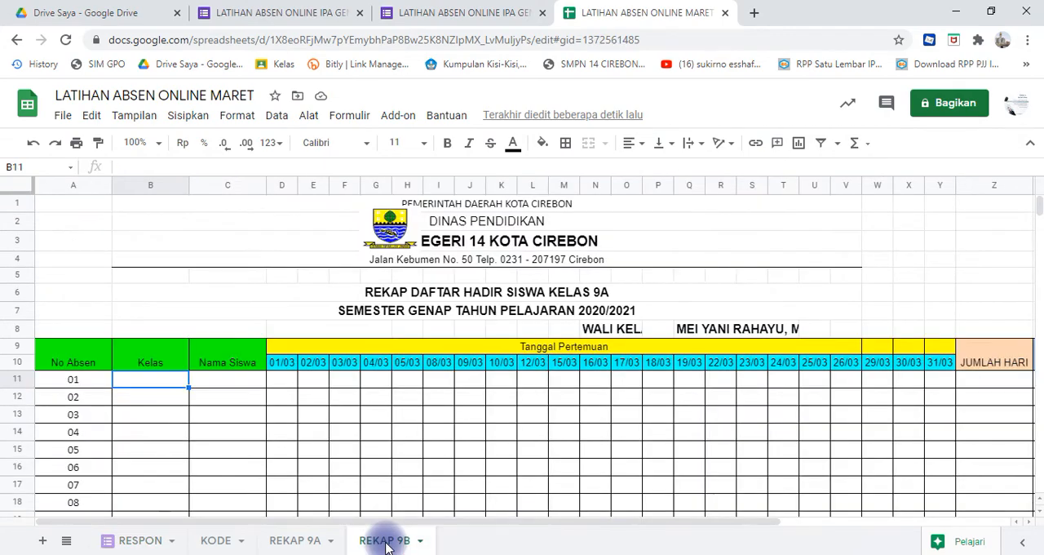
click(299, 540)
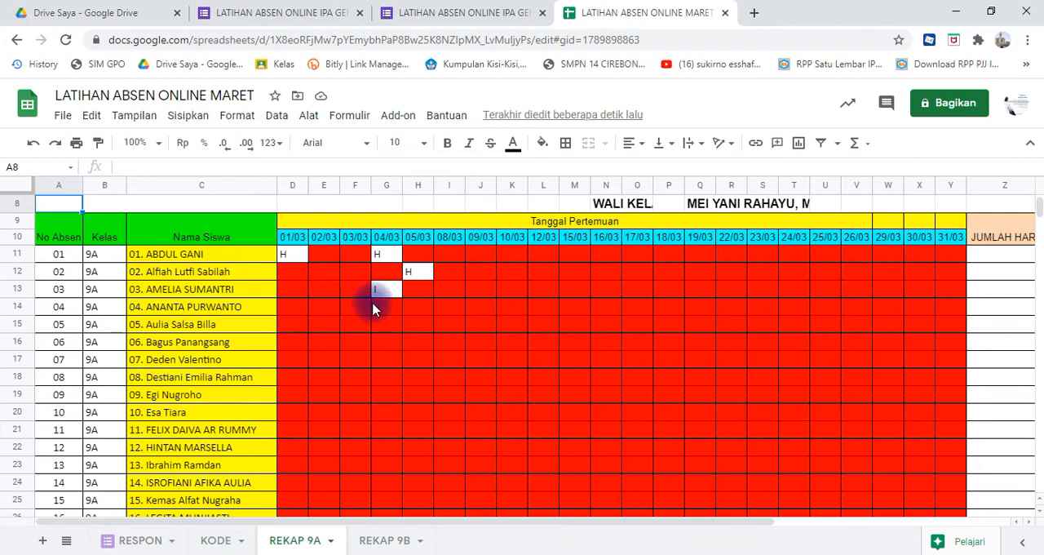
click(412, 273)
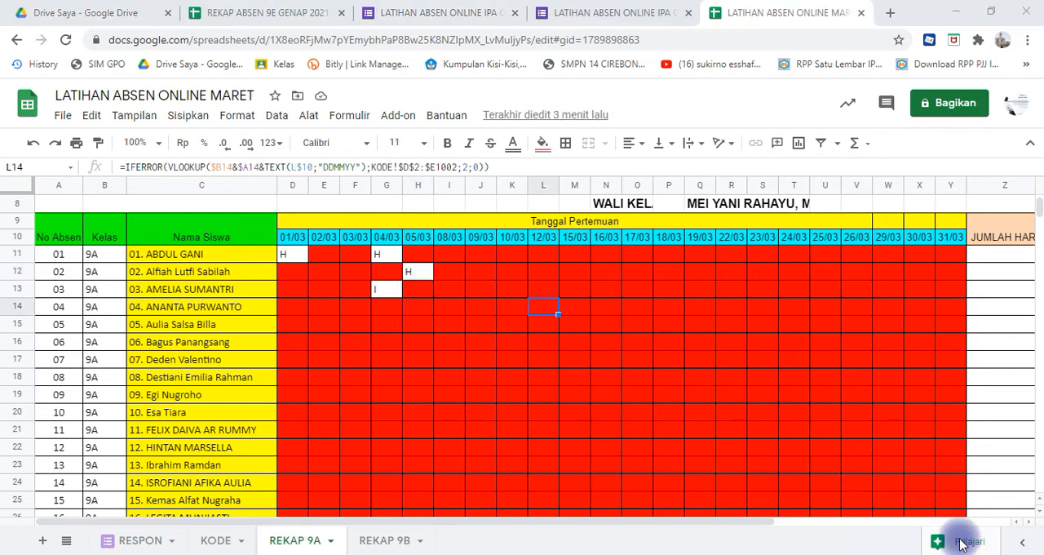
click(836, 450)
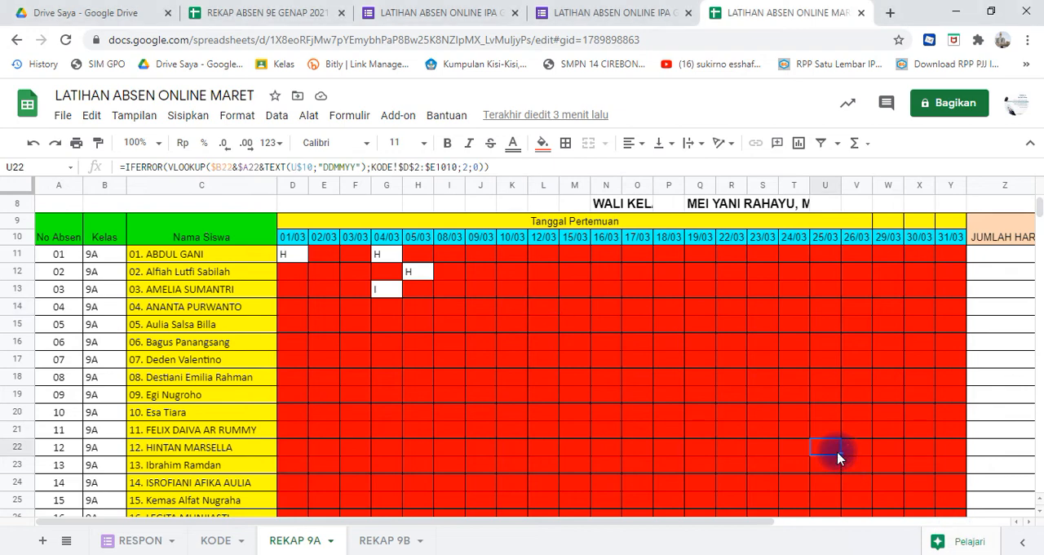
click(143, 542)
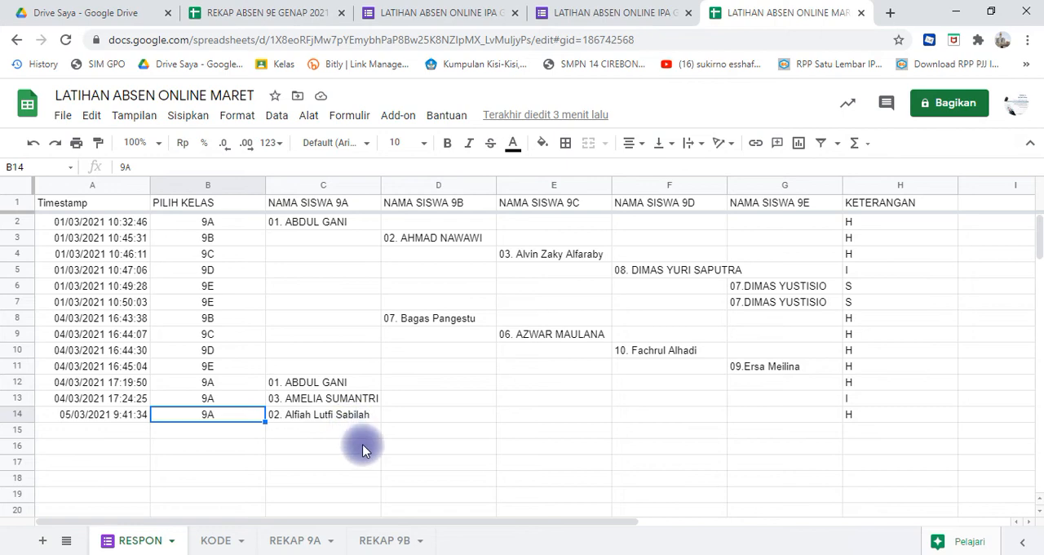
click(295, 541)
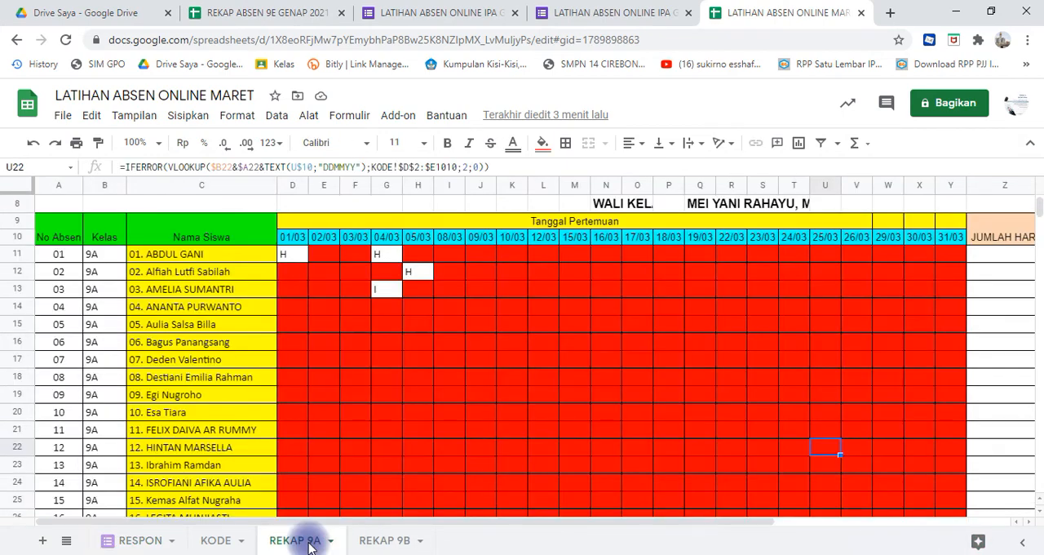
click(452, 472)
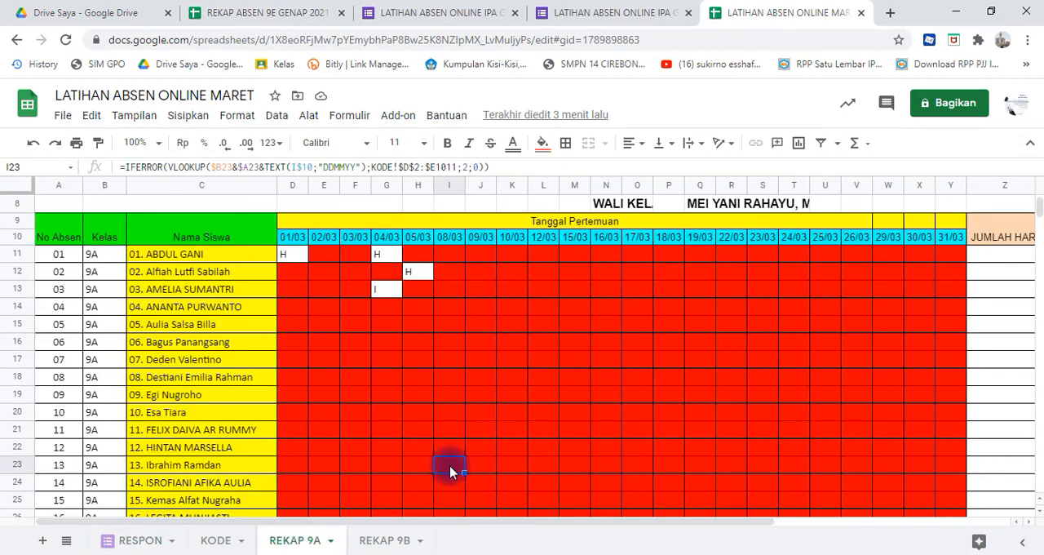
- On the REKAP 9B sheet, move the city logo to the left of the school heading so it no longer covers the text
click(383, 541)
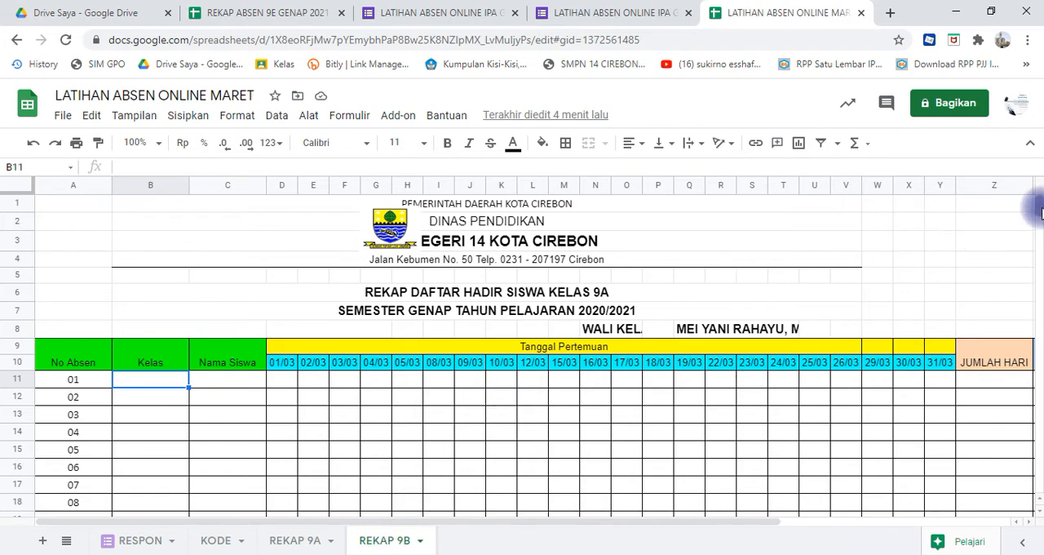
drag(1042, 207, 1042, 199)
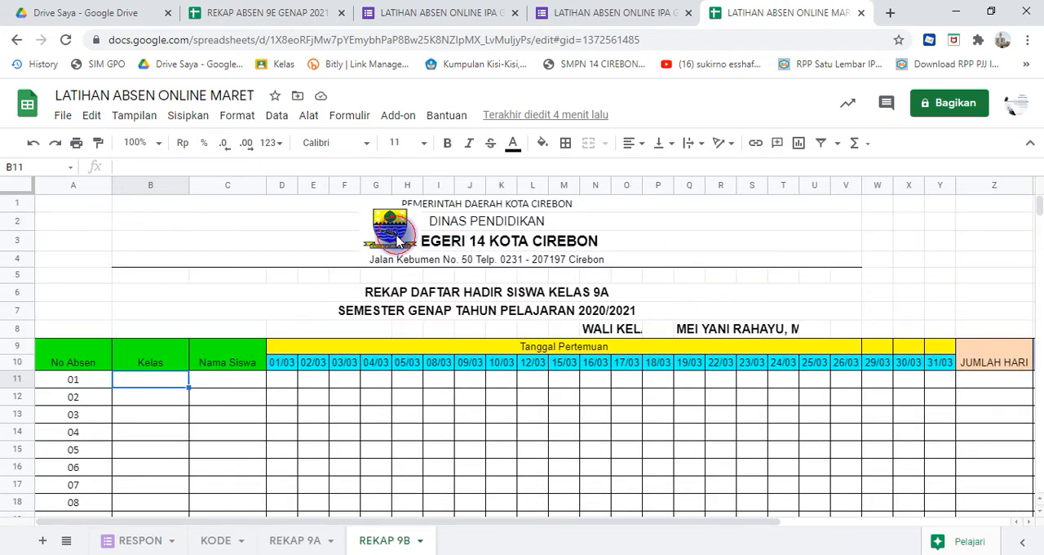
drag(397, 238, 264, 247)
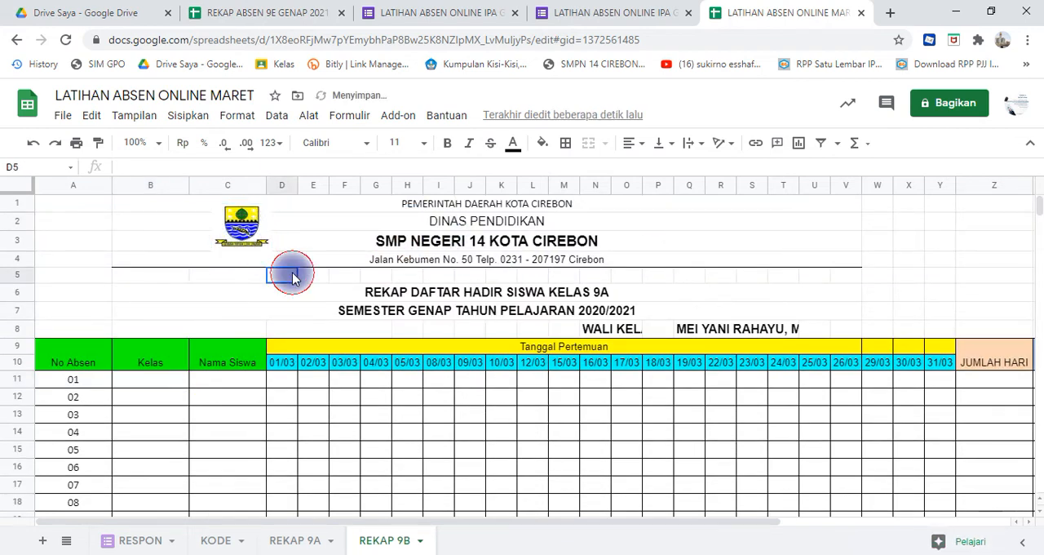
click(315, 384)
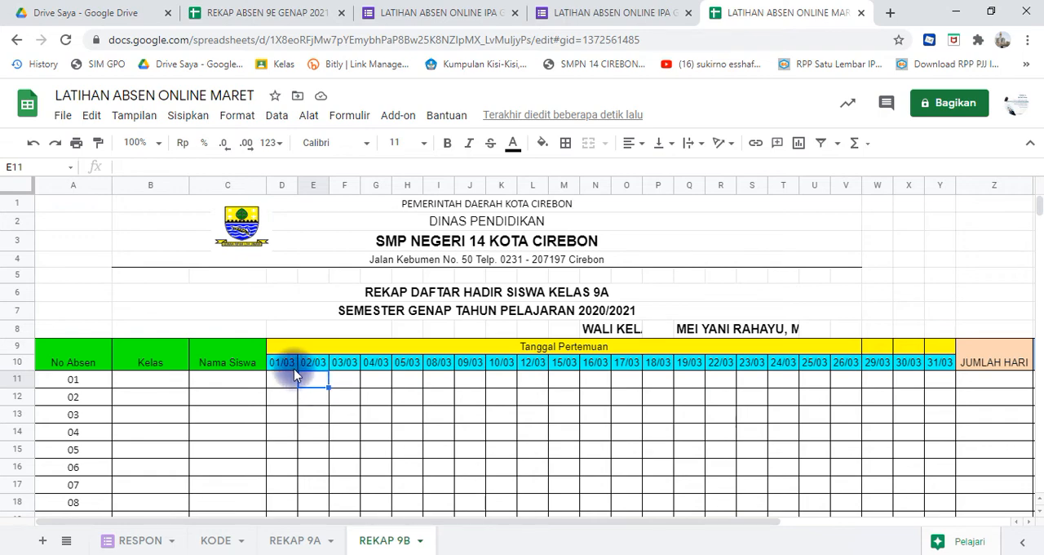
click(290, 369)
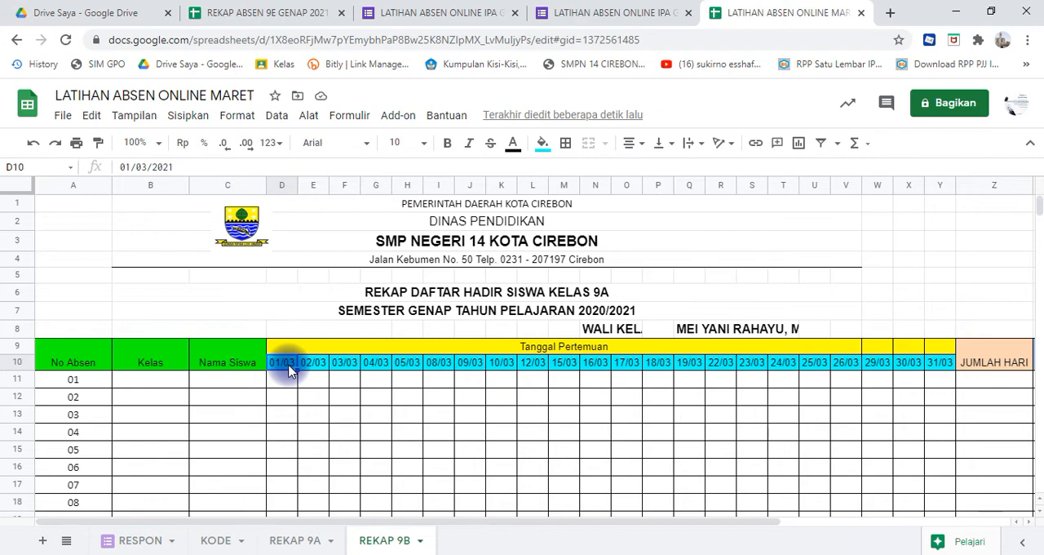
click(303, 366)
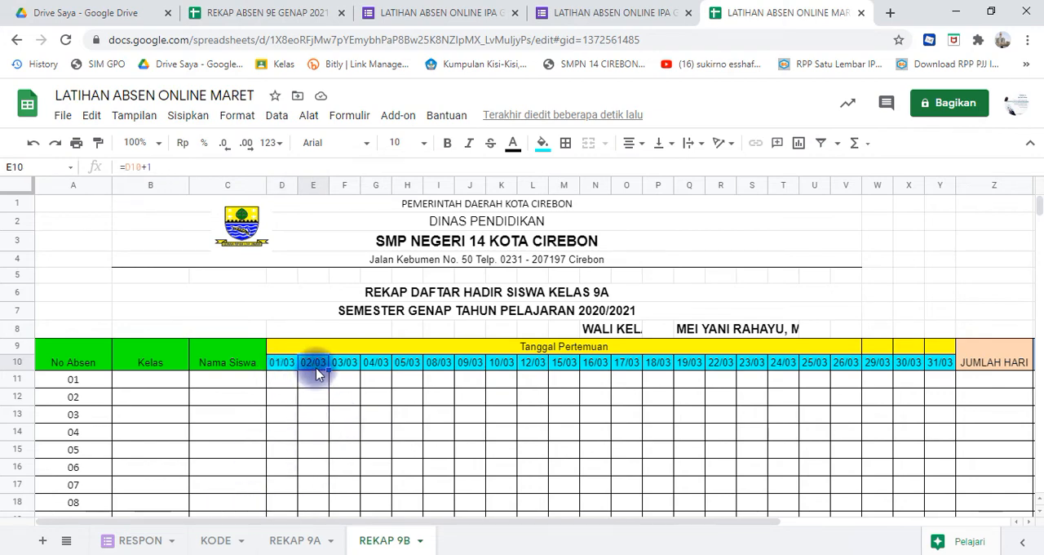
key(shift+Right)
key(shift+Right)
key(shift+Right)
key(shift+Right)
key(shift+Right)
key(shift+Right)
key(shift+Right)
key(shift+Right)
key(shift+Right)
key(shift+Right)
key(shift+Right)
key(shift+Right)
key(shift+Right)
key(shift+Right)
key(shift+Right)
key(shift+Right)
key(shift+Right)
key(shift+Right)
key(shift+Right)
key(shift+Right)
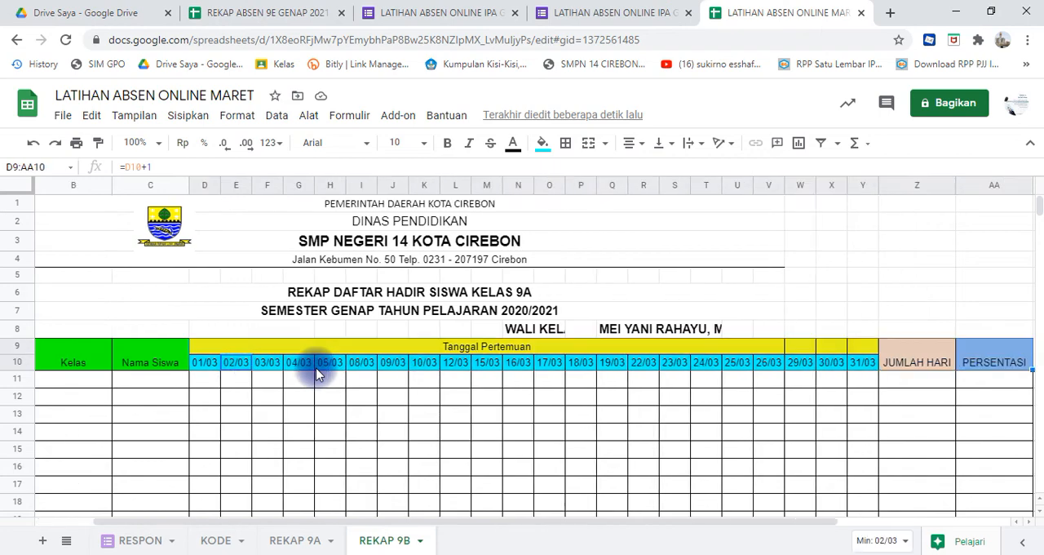
key(shift+Left)
key(shift+Left)
key(shift+Left)
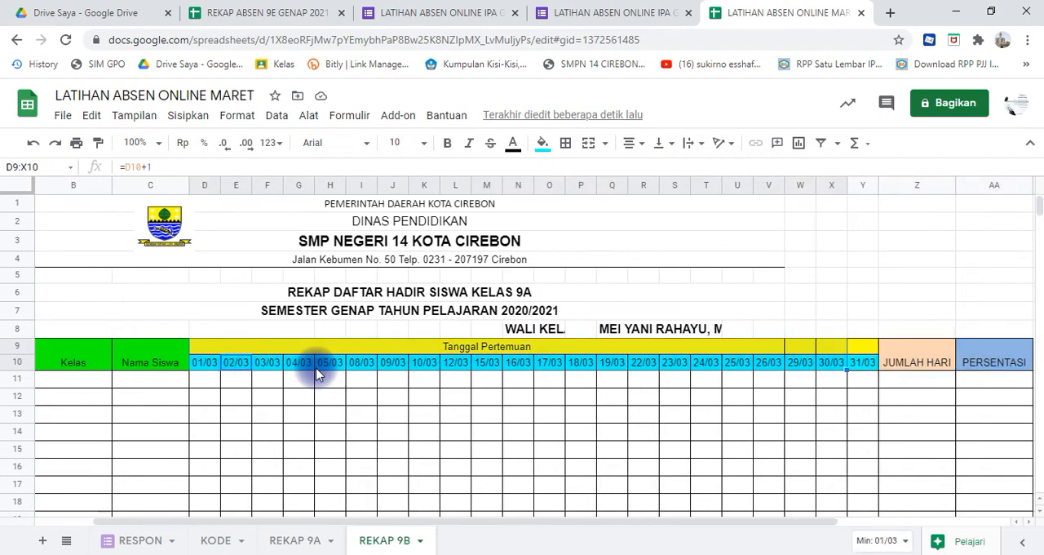
key(shift+Right)
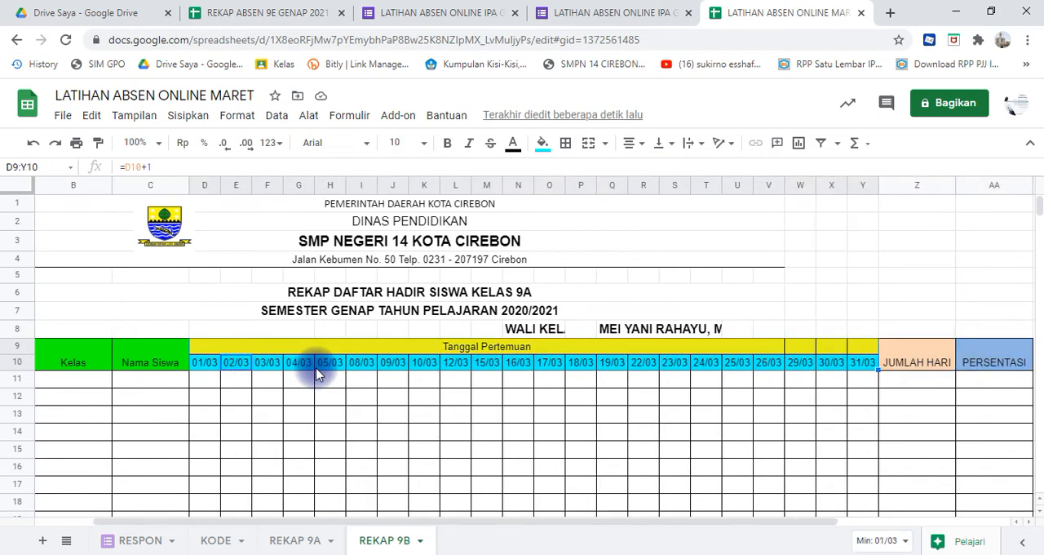
key(Delete)
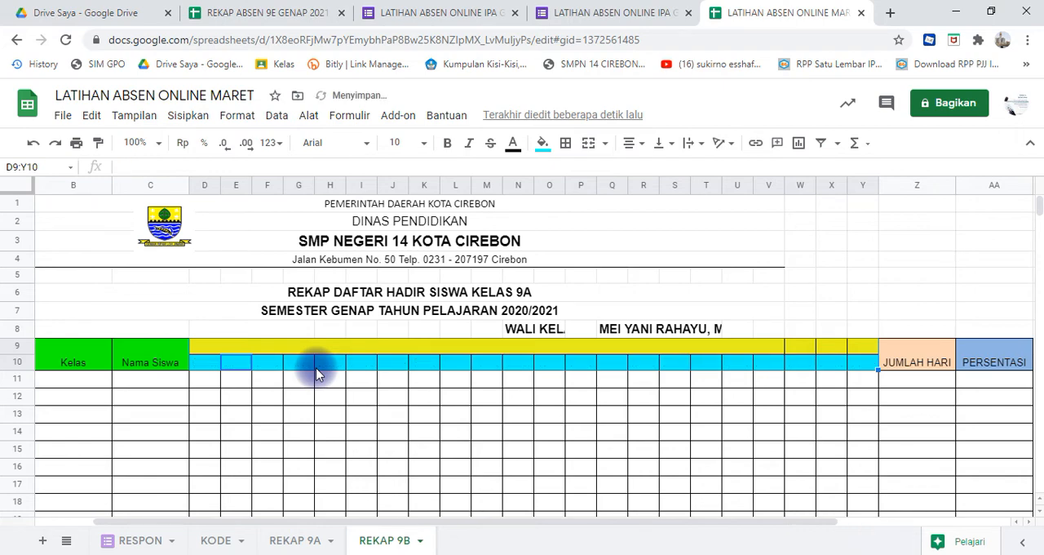
key(ctrl+z)
- Clear the meeting dates in E10:Y10 on REKAP 9B, leaving only the first date cell filled
click(263, 365)
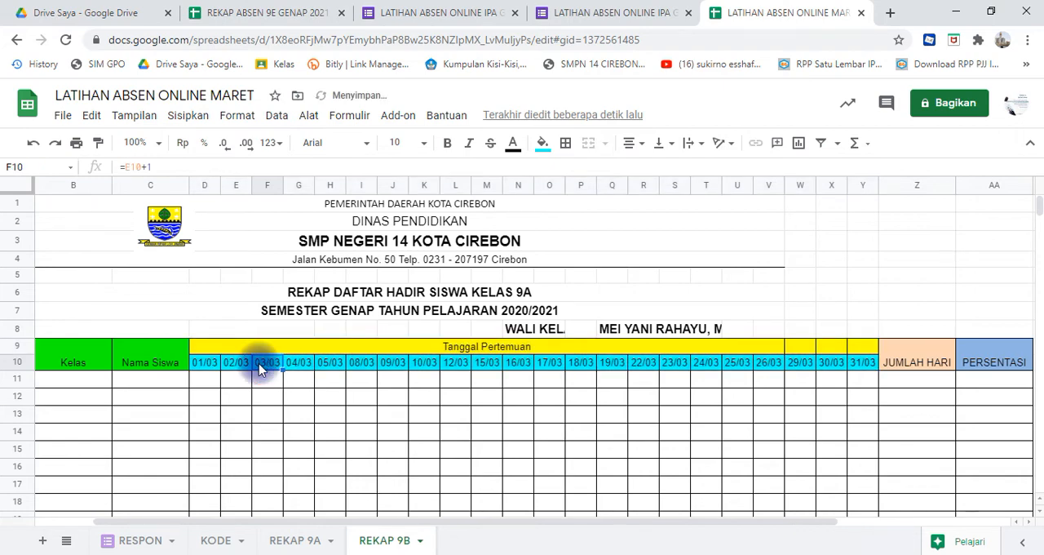
click(240, 365)
key(shift+Right)
key(shift+Right)
key(shift+Right)
key(shift+Right)
key(shift+Right)
key(shift+Right)
key(shift+Right)
key(shift+Right)
key(shift+Right)
key(shift+Right)
key(shift+Right)
key(shift+Right)
key(shift+Right)
key(shift+Right)
key(shift+Right)
key(shift+Right)
key(shift+Right)
key(shift+Right)
key(shift+Right)
key(shift+Right)
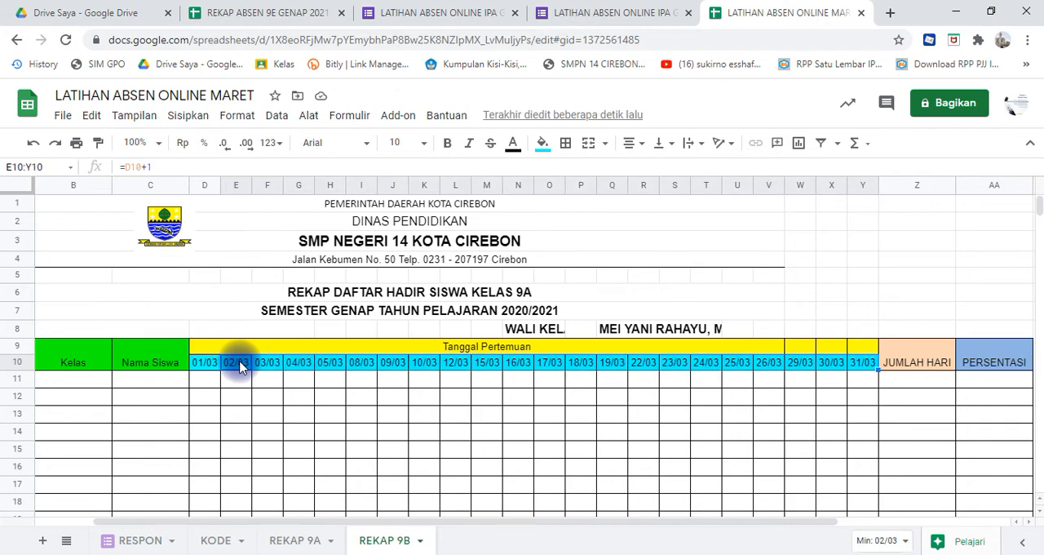
key(Delete)
- Set the first meeting date in D10 on REKAP 9B to 02/03/2021
click(206, 369)
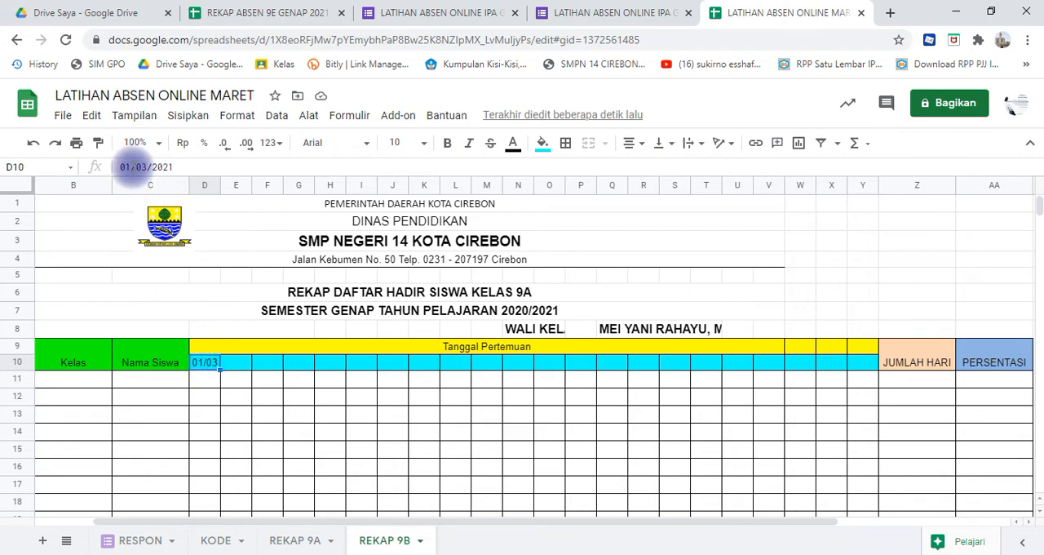
click(132, 166)
key(BackSpace)
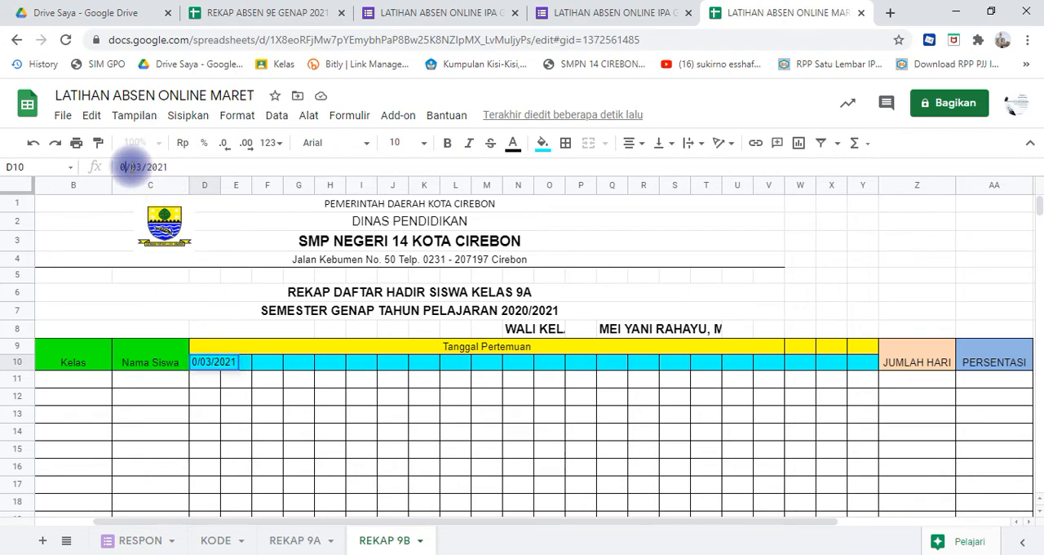
text(2)
key(Return)
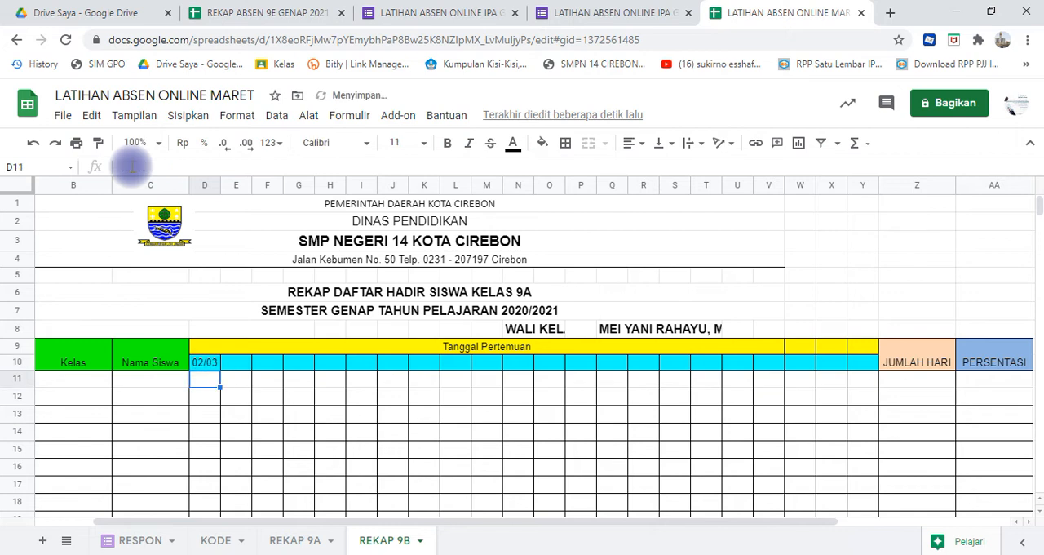
- Enter the formula =D10+7 in E10 on REKAP 9B to calculate the second meeting date
click(237, 367)
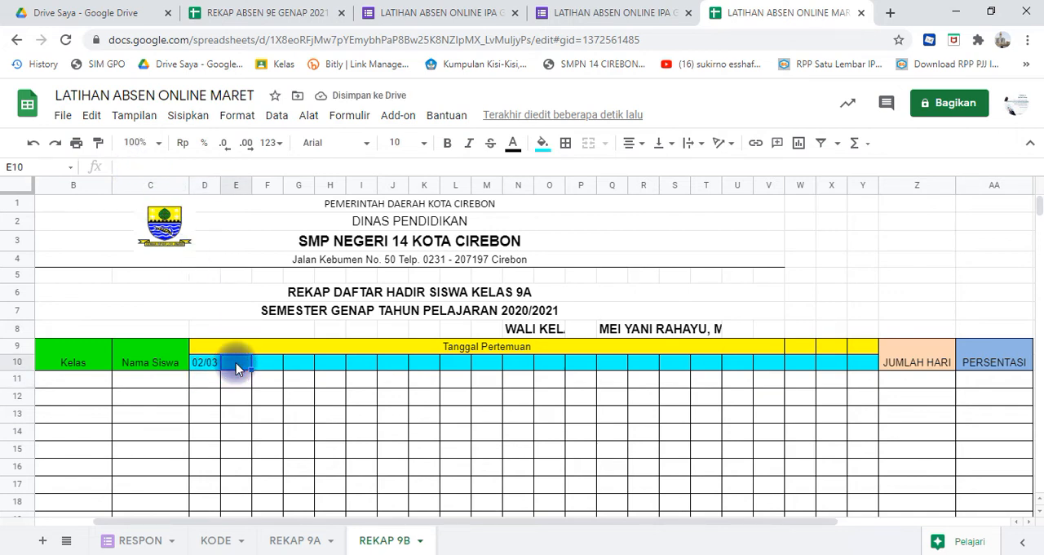
text(=)
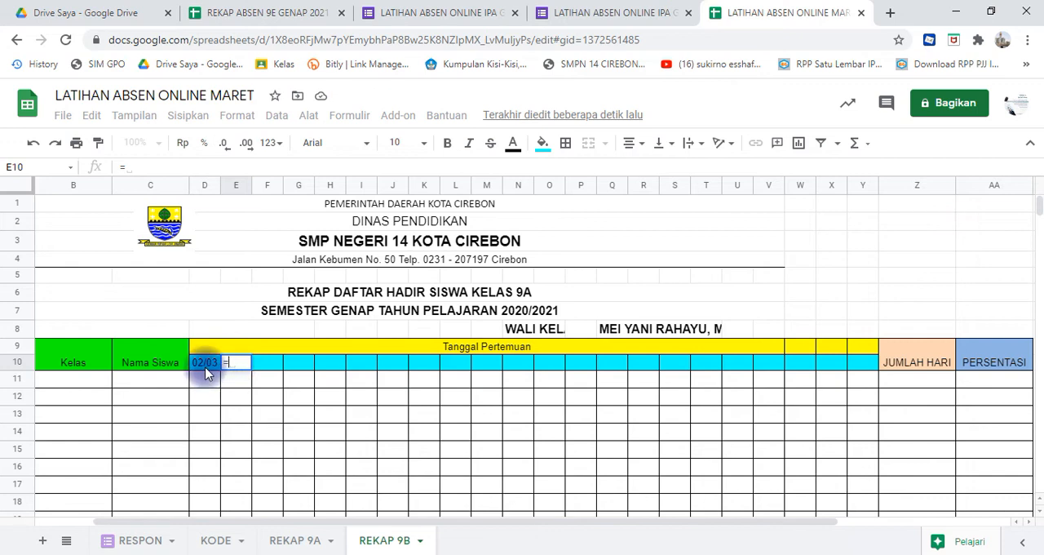
click(204, 362)
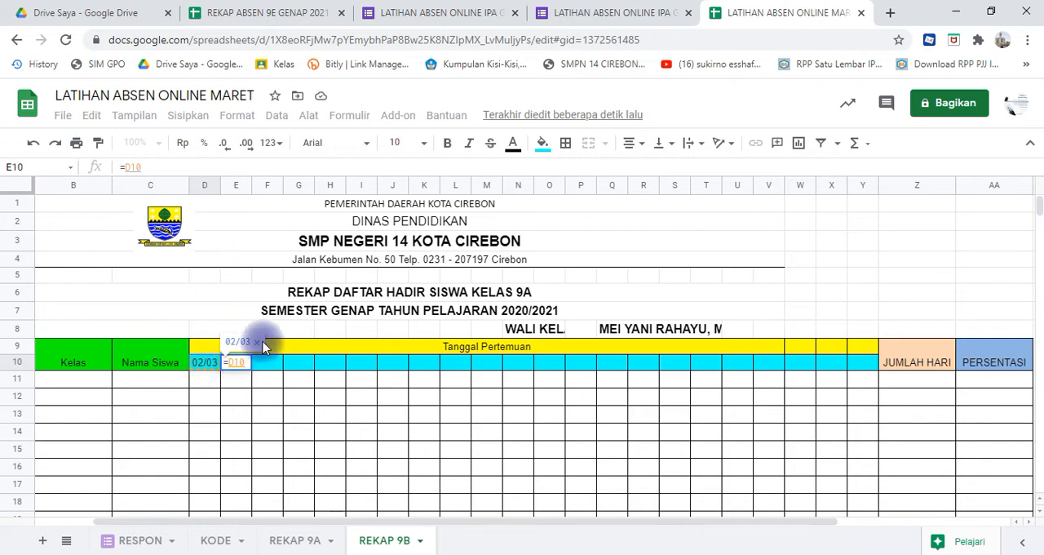
text(+7)
key(Return)
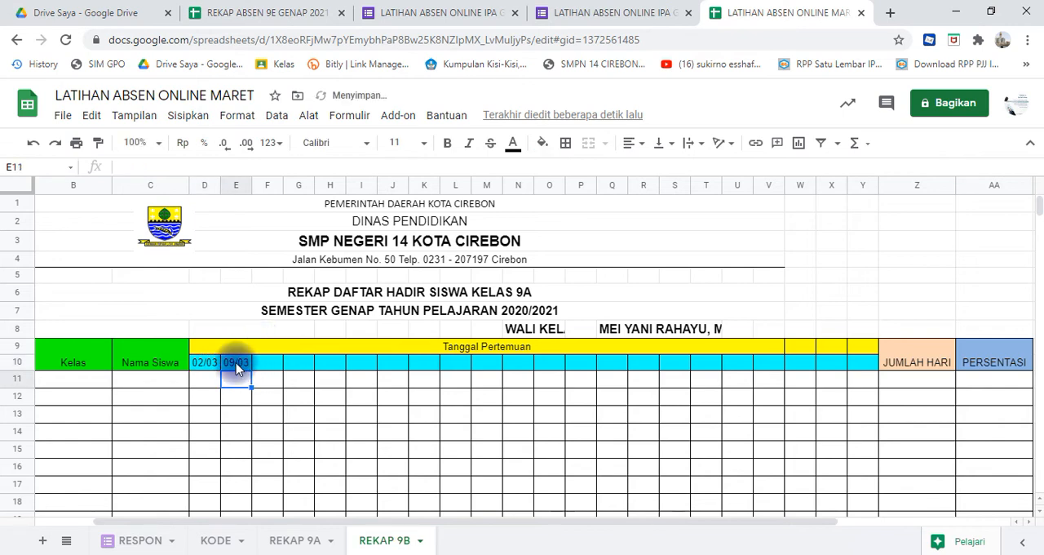
- Fill the weekly date formula from E10 across the header row through Y10 on REKAP 9B
click(238, 363)
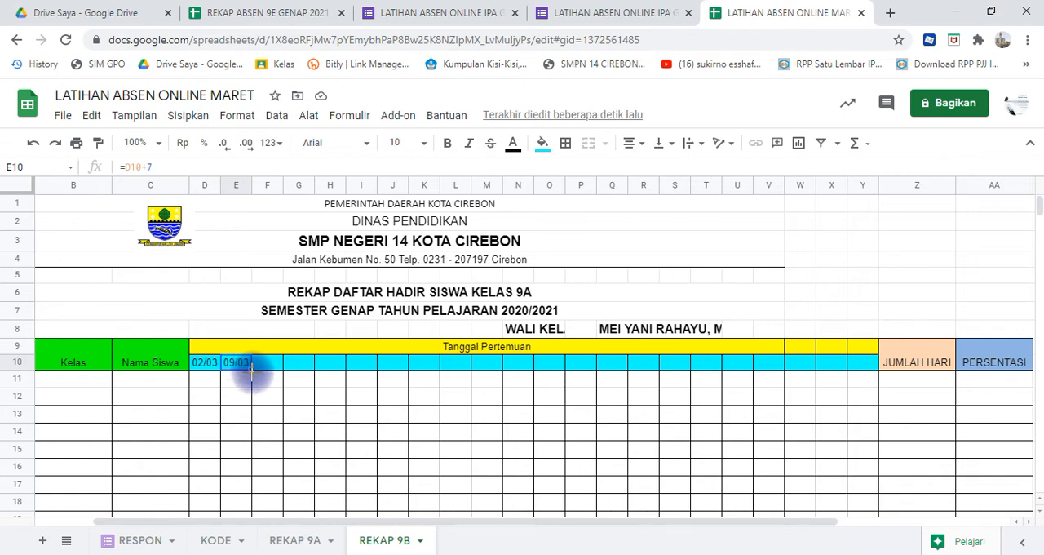
drag(252, 369, 856, 373)
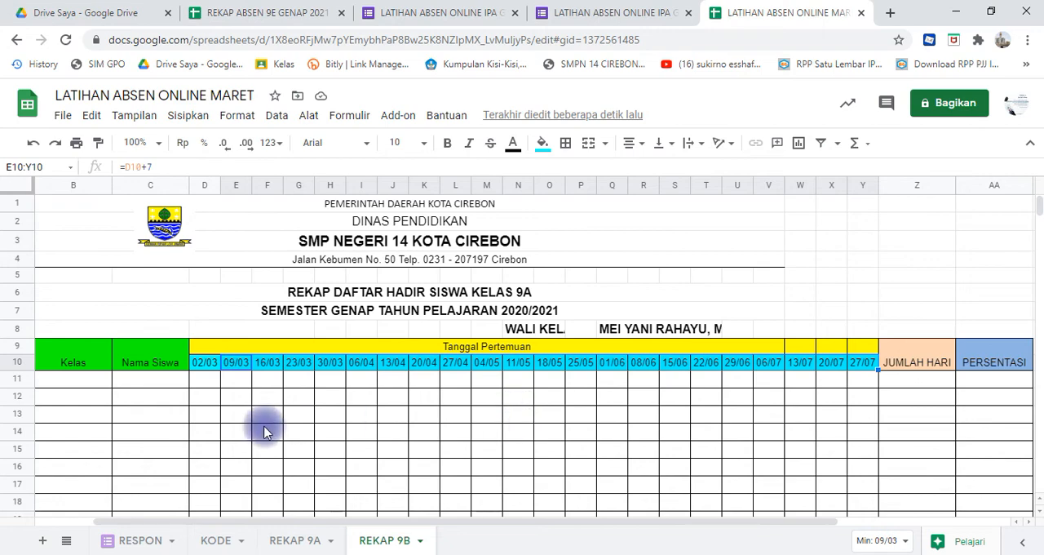
click(207, 366)
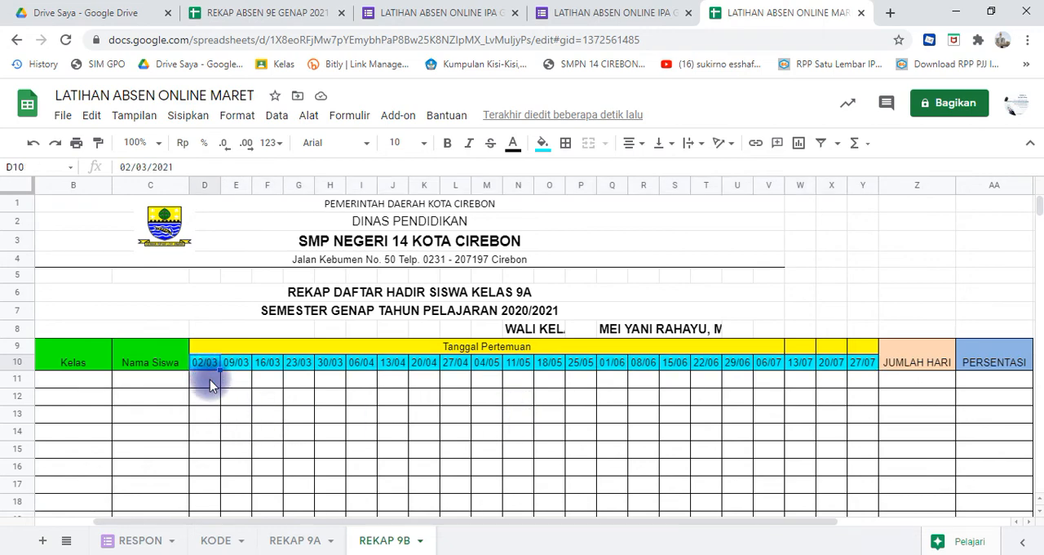
click(210, 380)
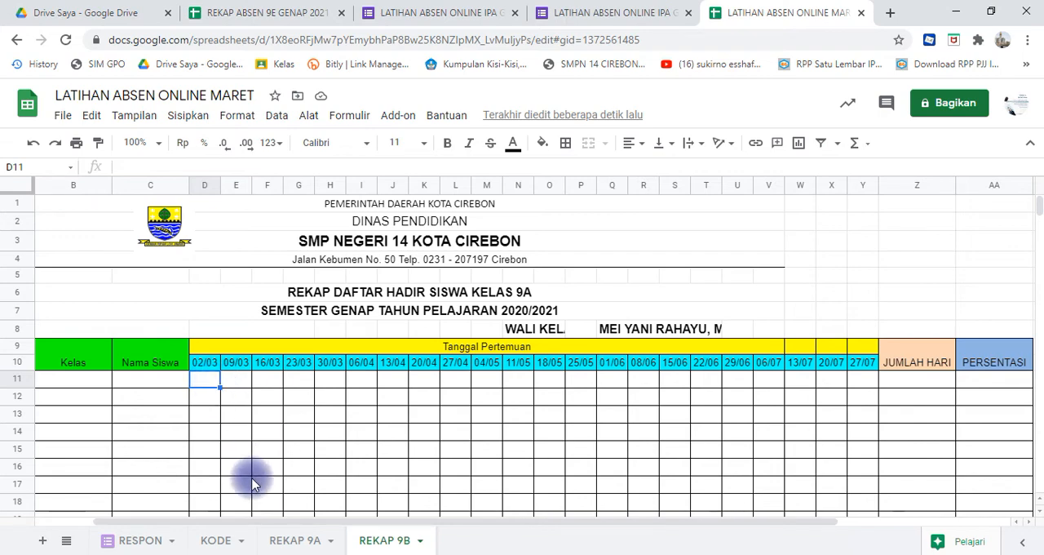
- Copy the IFERROR VLOOKUP attendance formula from D11 on REKAP 9A into D11 on REKAP 9B
click(304, 545)
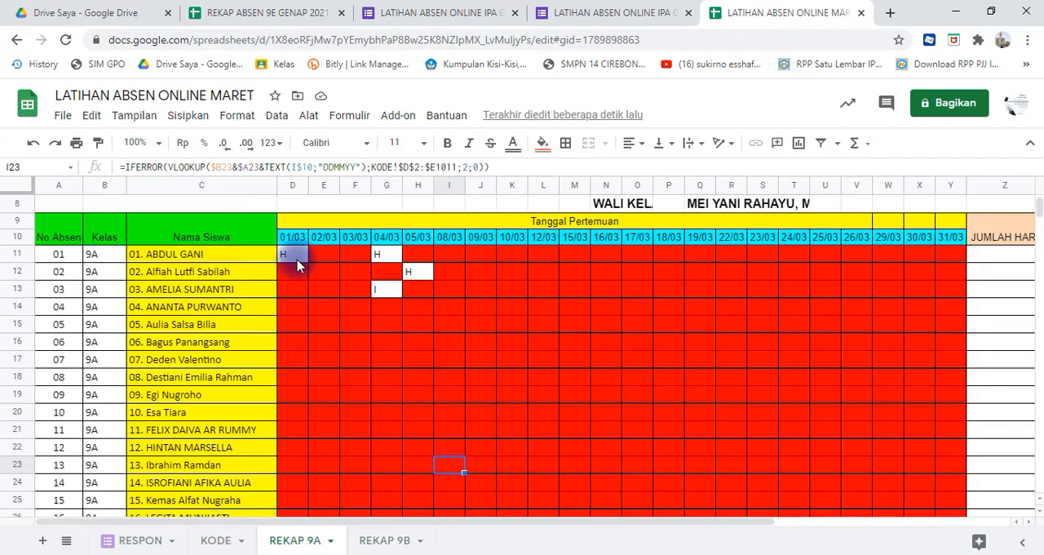
click(295, 258)
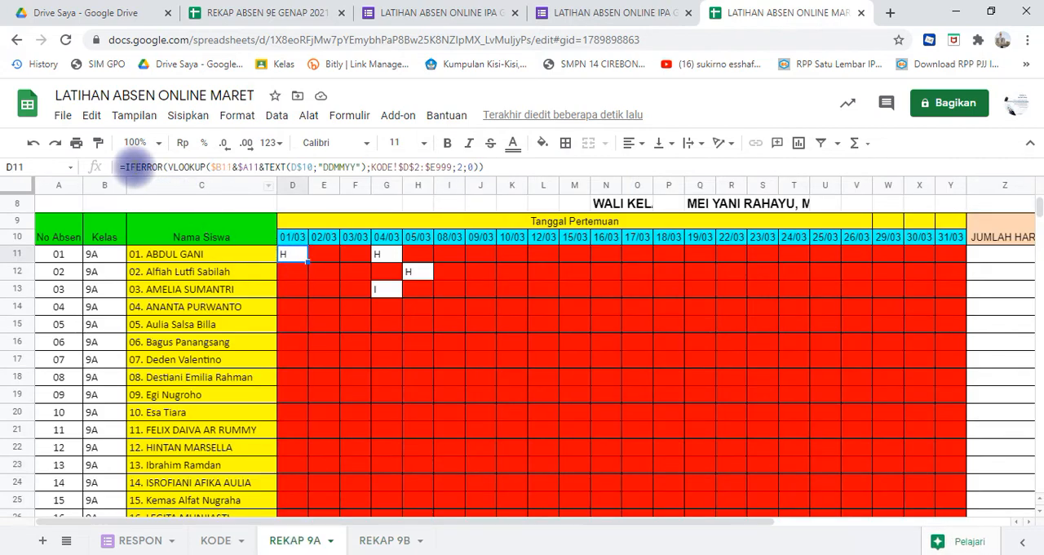
click(119, 169)
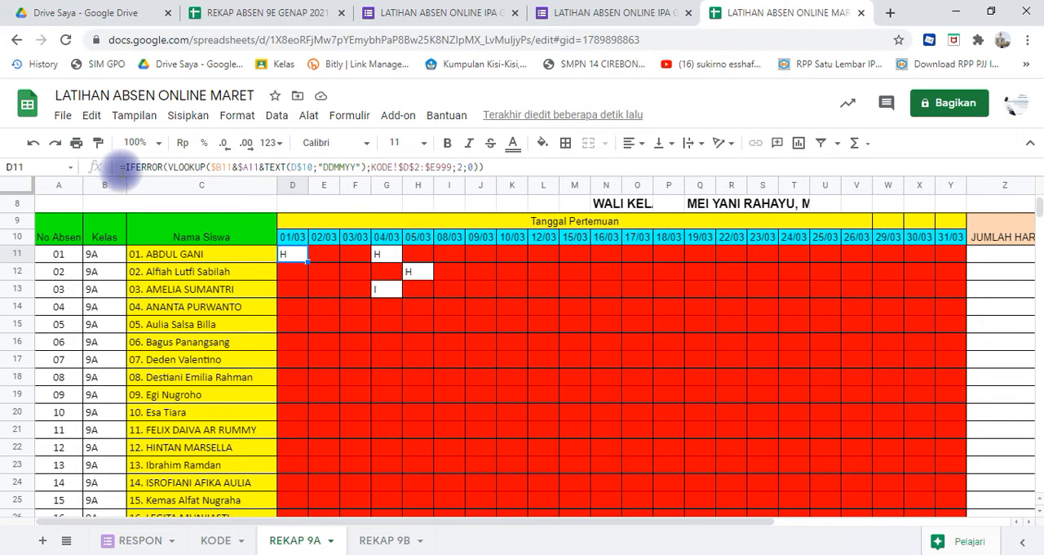
drag(121, 168, 504, 166)
key(ctrl+c)
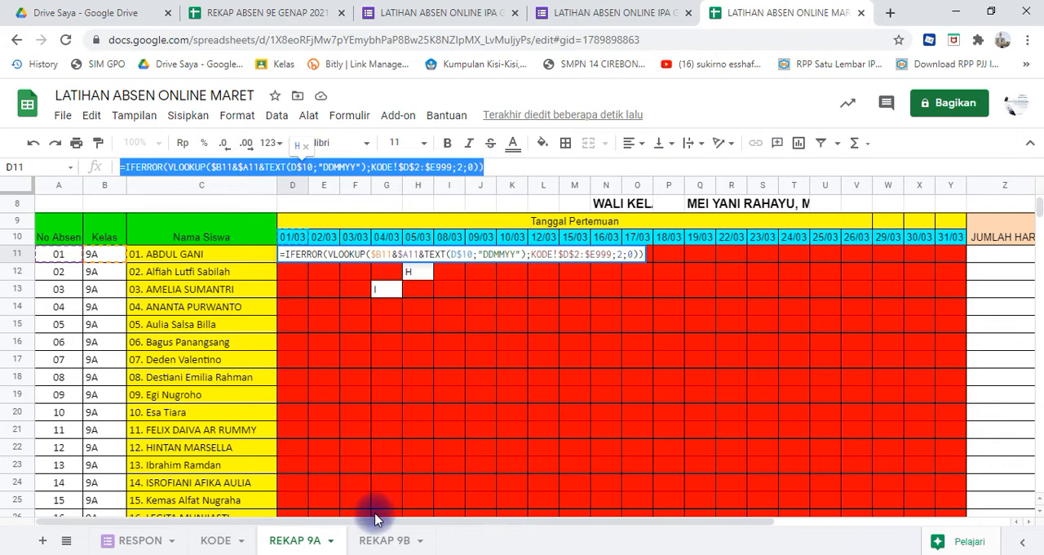
click(381, 545)
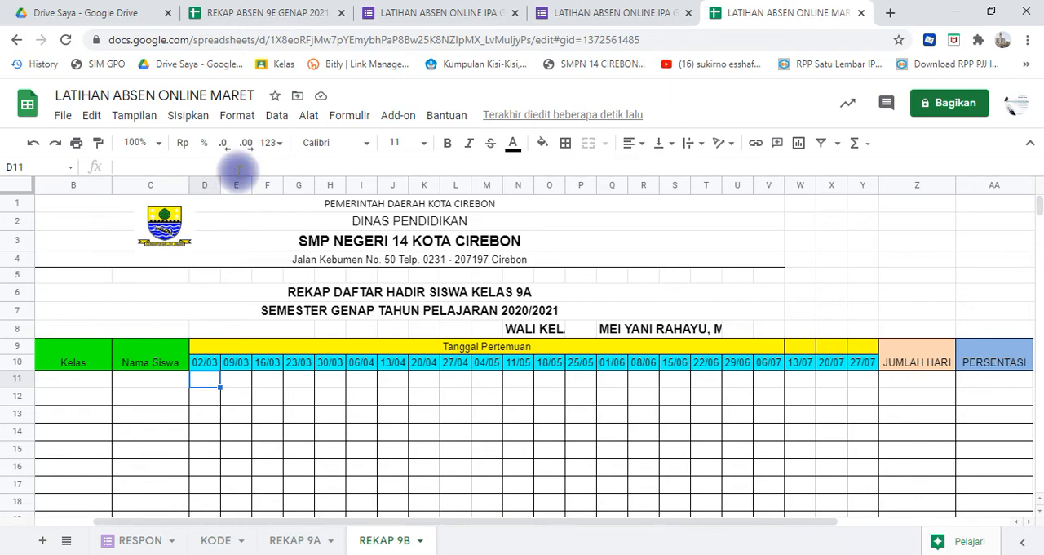
click(235, 167)
key(ctrl+v)
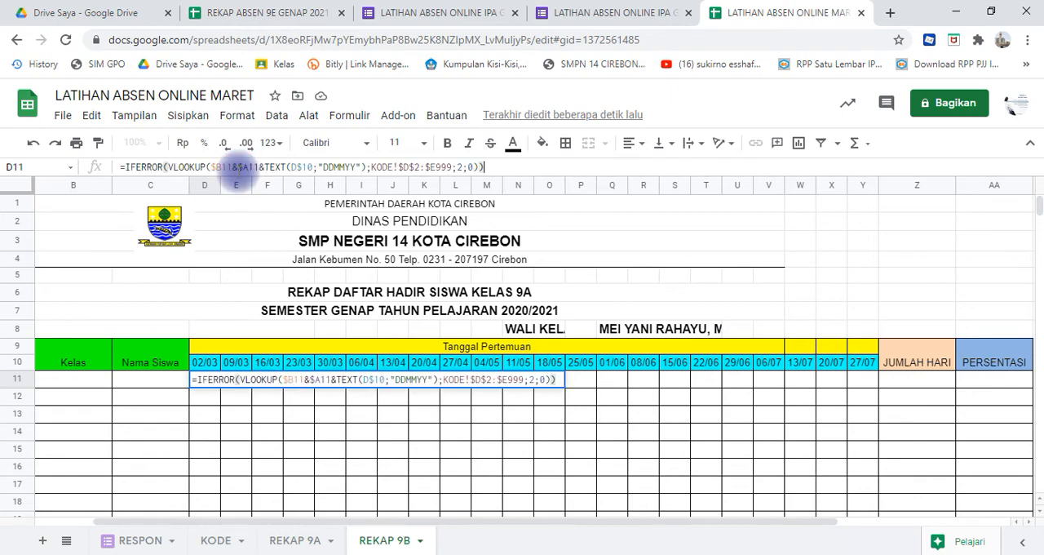
click(273, 414)
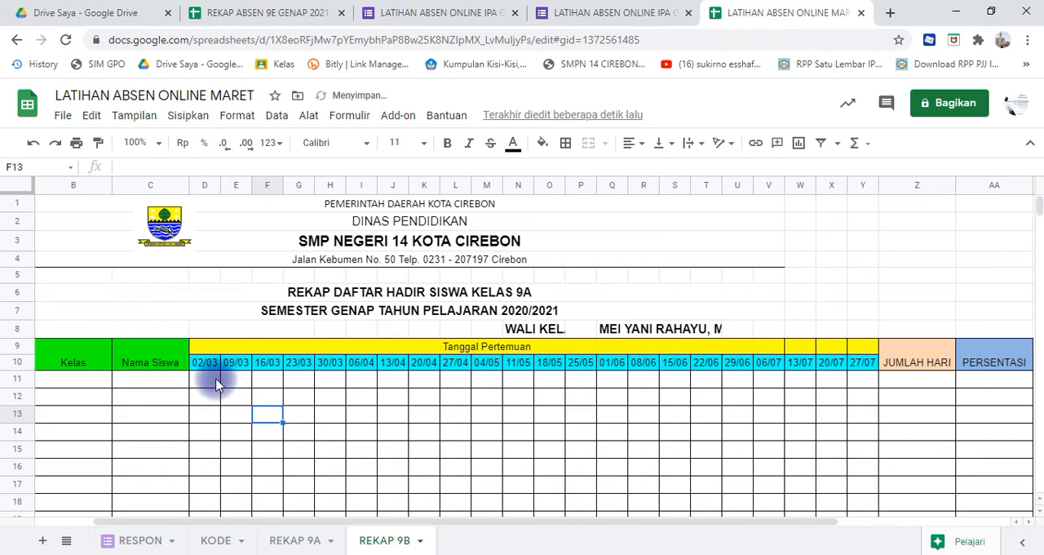
- Fill the attendance lookup formula from D11 across the whole REKAP 9B grid, D11:Y43
click(217, 385)
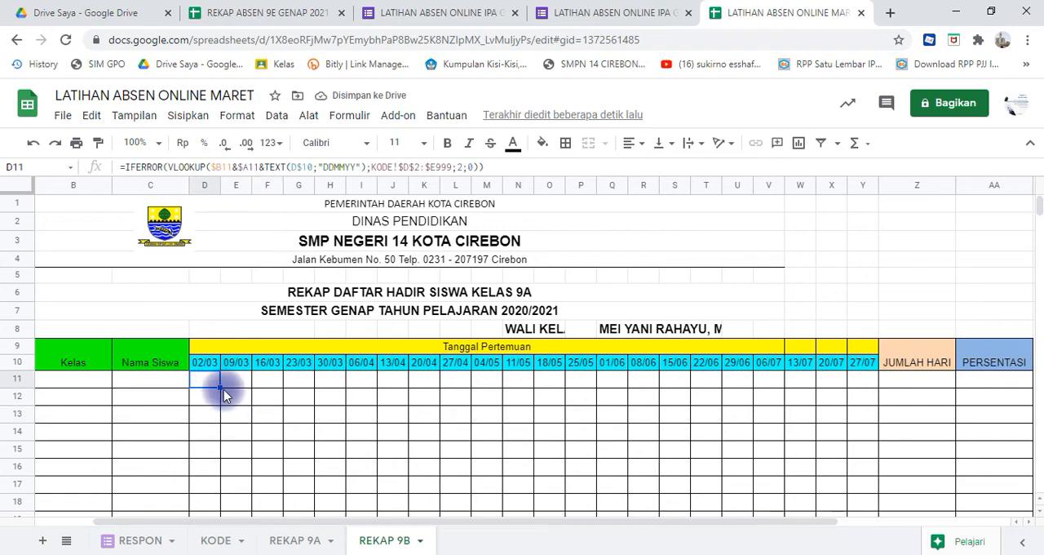
drag(222, 389, 880, 441)
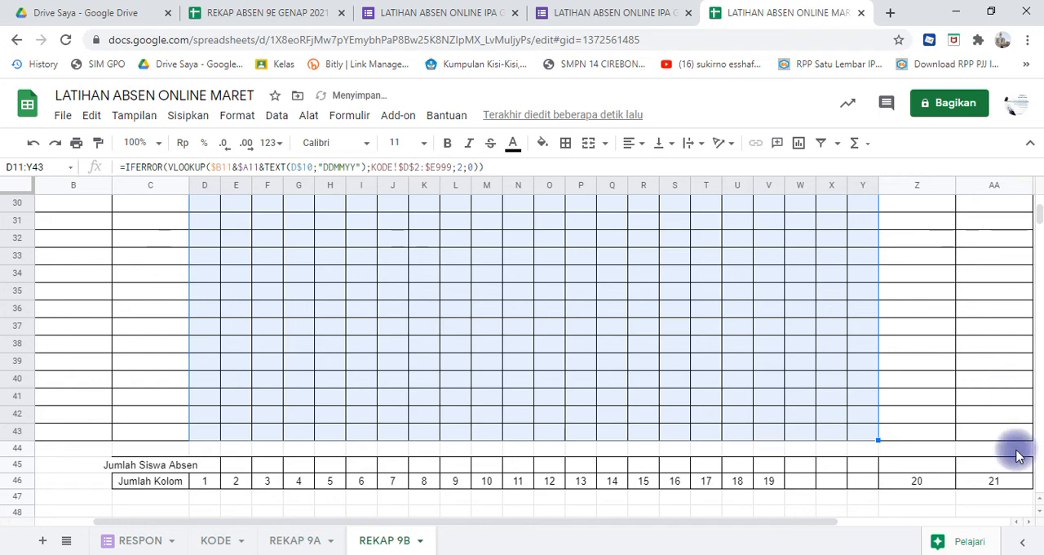
click(675, 339)
key(Up)
key(Up)
key(Up)
key(Up)
key(Up)
key(Up)
key(Up)
key(Up)
key(Up)
key(Up)
key(Up)
key(Up)
key(Up)
key(Up)
key(Up)
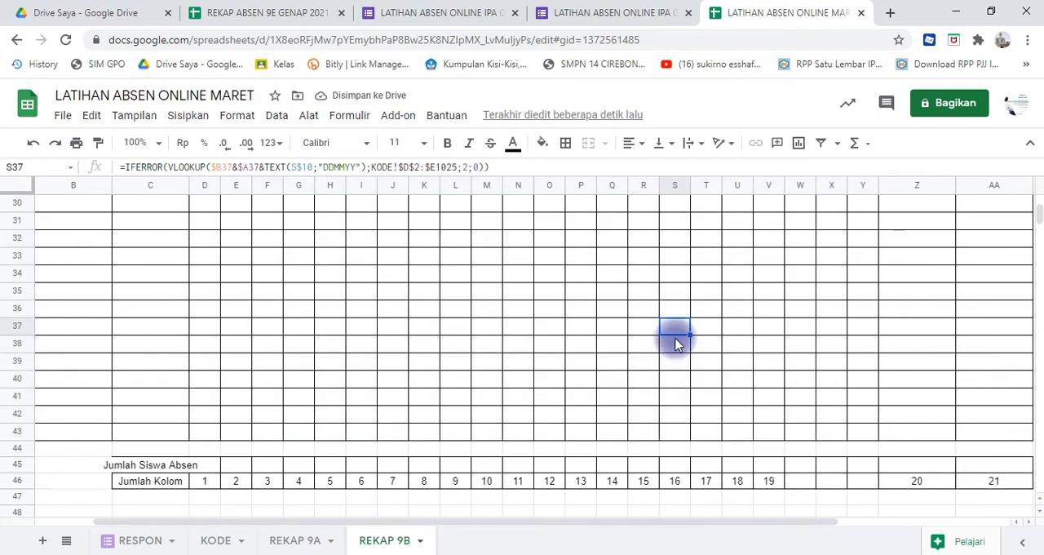
key(Up)
key(Up)
key(Up)
key(Up)
key(Up)
key(Up)
key(Up)
key(Up)
key(Up)
key(Up)
key(Up)
key(Up)
key(Up)
key(Up)
key(Up)
key(Up)
key(Up)
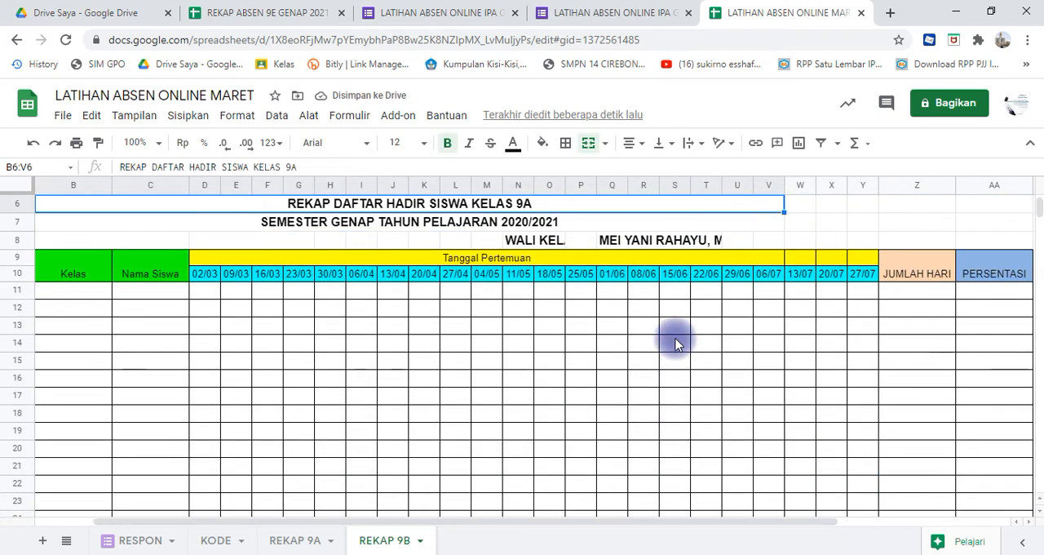
- Set a conditional format rule on D11:Y43 of REKAP 9B that fills cells matching Kosong (empty) with magenta
click(204, 299)
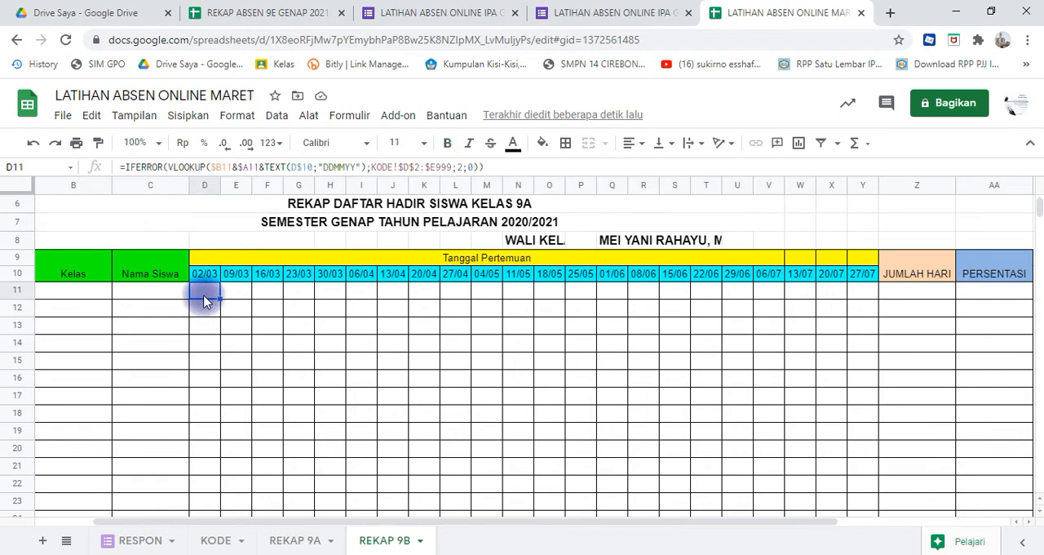
key(shift+Right)
key(shift+Right)
key(shift+Right)
key(shift+Right)
key(shift+Right)
key(shift+Right)
key(shift+Right)
key(shift+Right)
key(shift+Right)
key(shift+Right)
key(shift+Right)
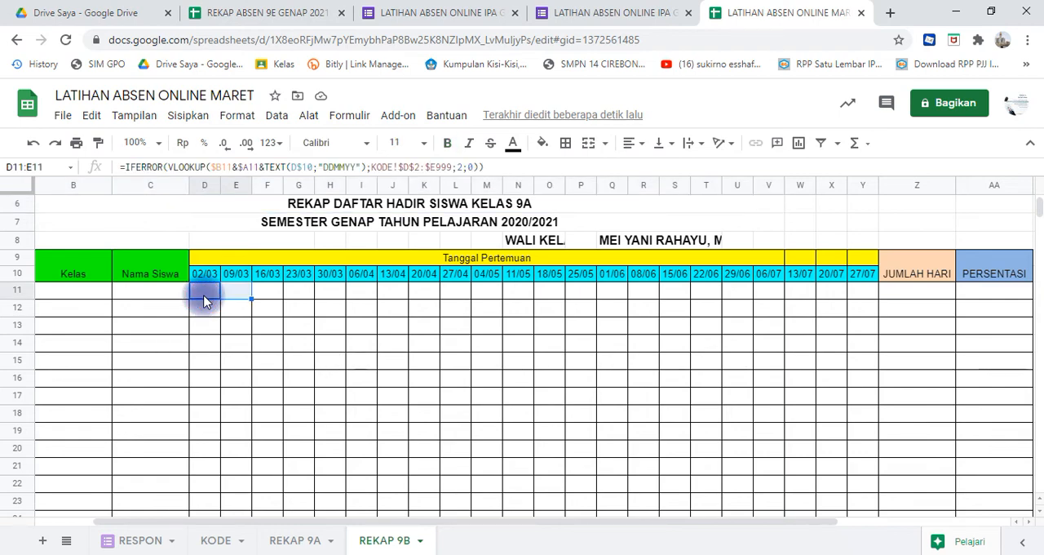
key(shift+Right)
key(shift+Right)
key(shift+Right)
key(shift+Right)
key(shift+Right)
key(shift+Right)
key(shift+Right)
key(shift+Right)
key(shift+Right)
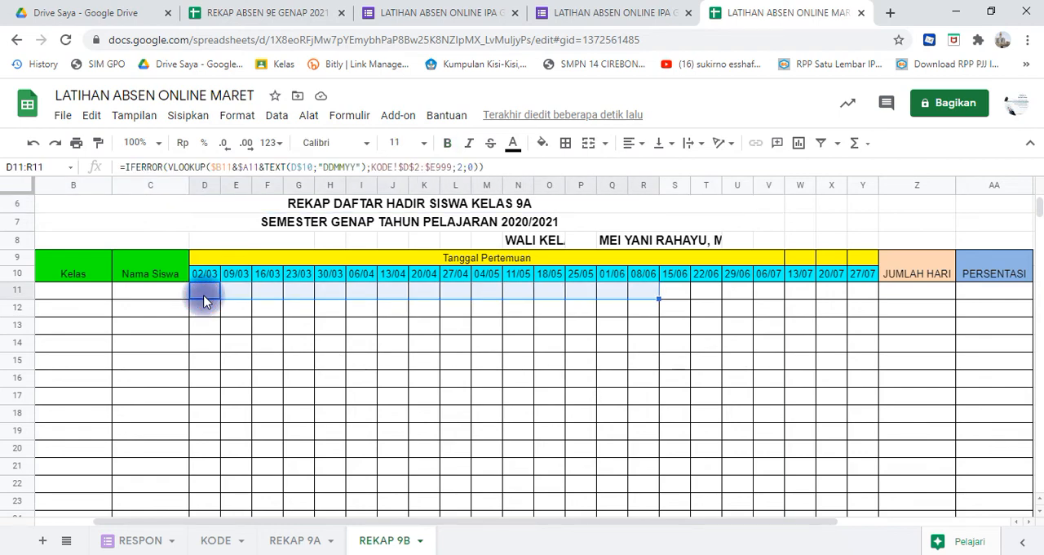
key(shift+Right)
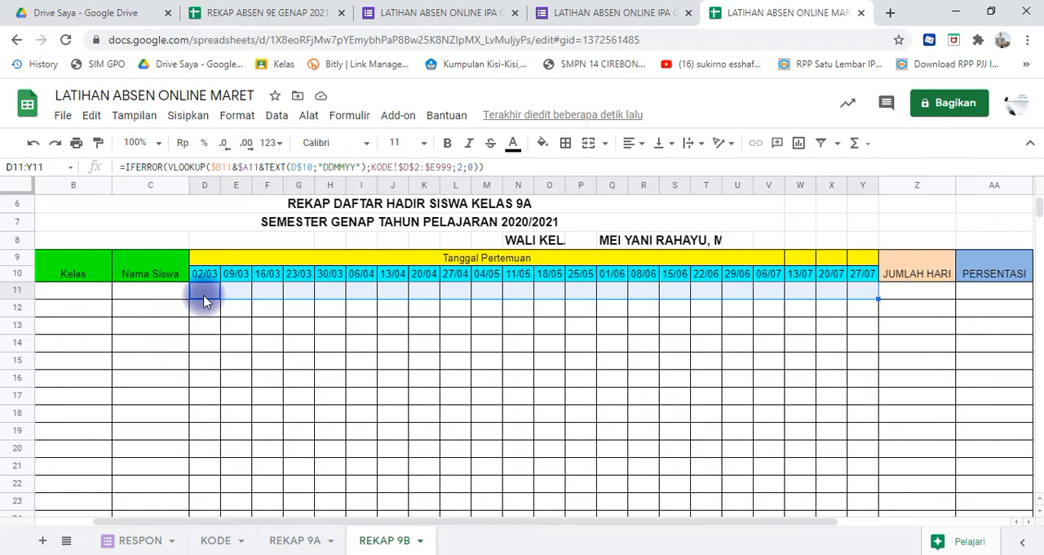
key(shift+Down)
key(shift+Down)
key(shift+Down)
key(shift+Down)
key(shift+Down)
key(shift+Down)
key(shift+Down)
key(shift+Down)
key(shift+Down)
key(shift+Down)
key(shift+Down)
key(shift+Down)
key(shift+Down)
key(shift+Down)
key(shift+Down)
key(shift+Down)
key(shift+Down)
key(shift+Down)
key(shift+Down)
key(shift+Down)
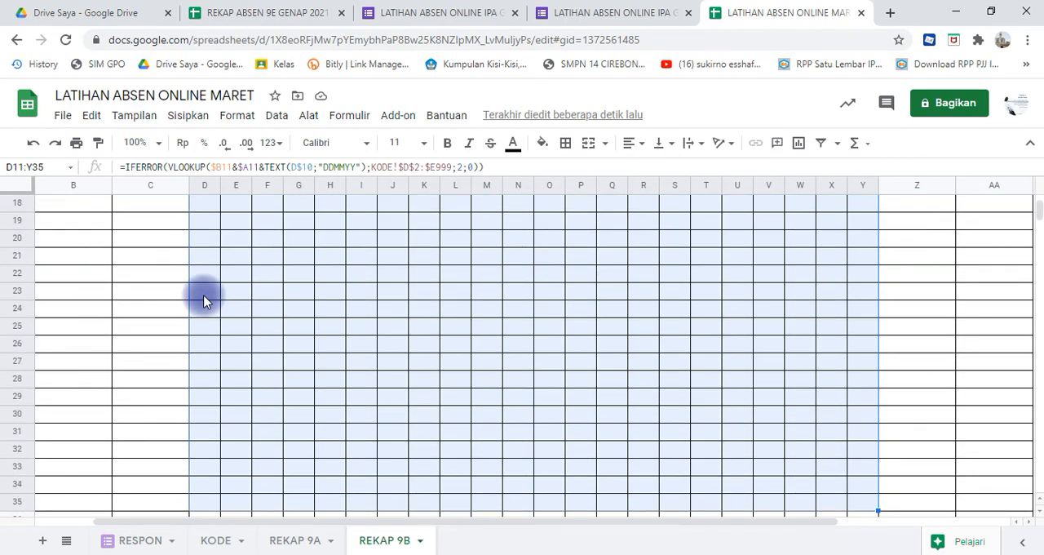
key(shift+Down)
key(shift+Down)
key(shift+Down)
key(shift+Down)
key(shift+Down)
key(shift+Down)
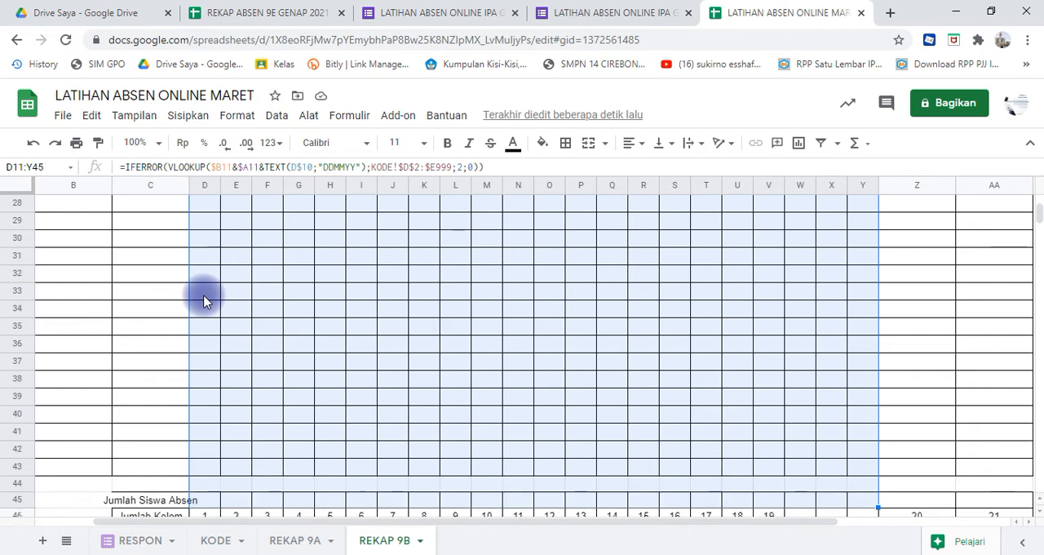
key(shift+Up)
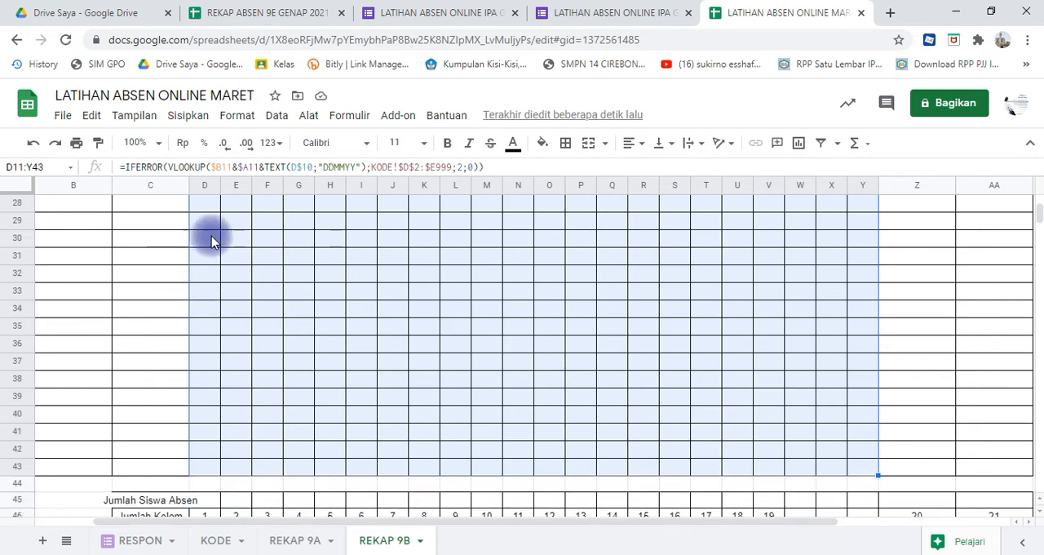
click(237, 119)
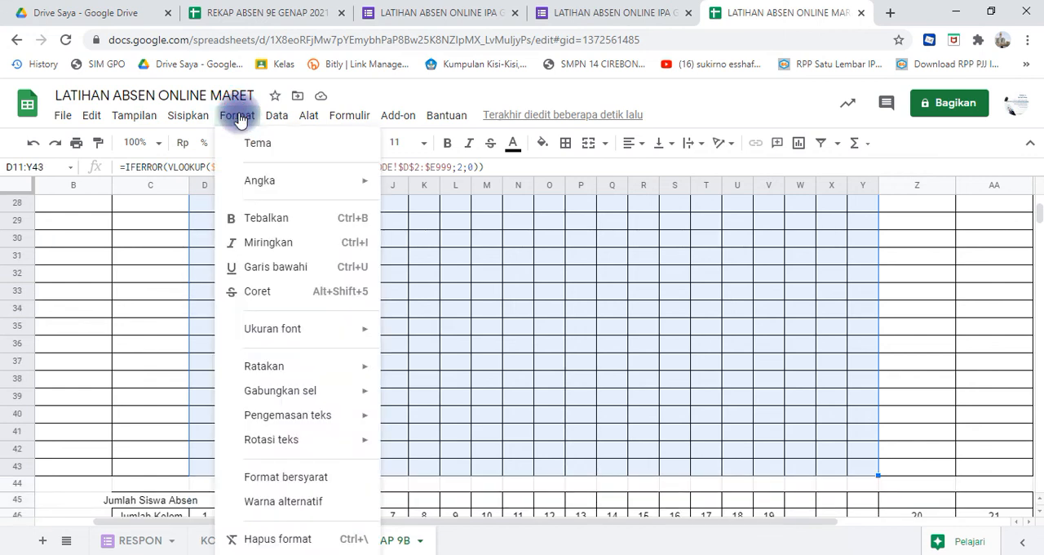
click(307, 478)
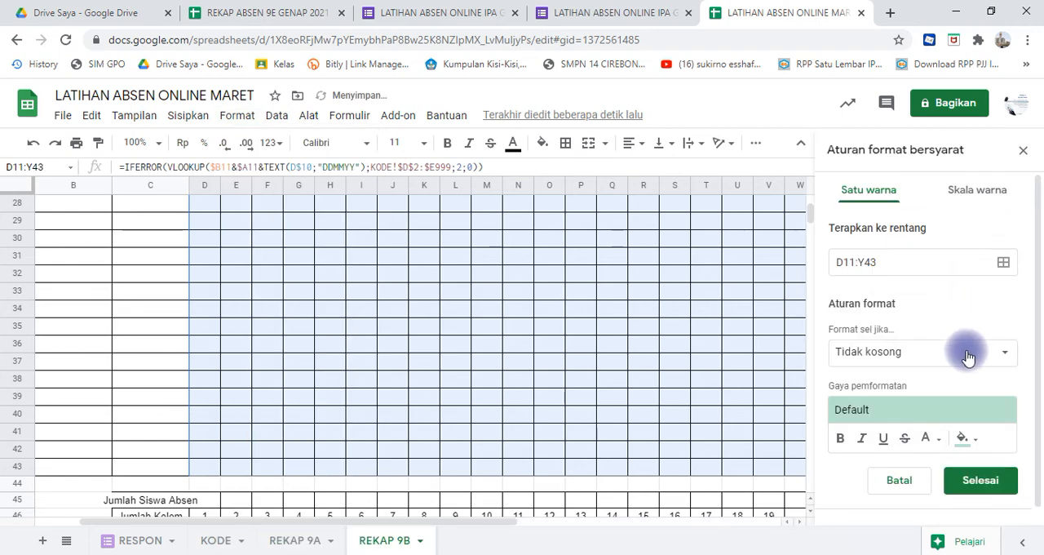
click(1005, 358)
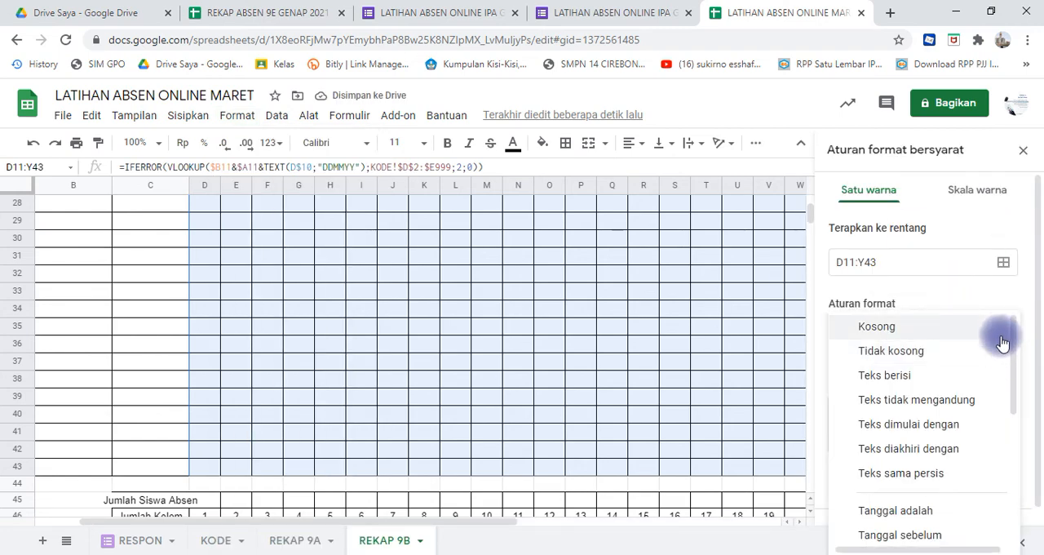
click(1000, 334)
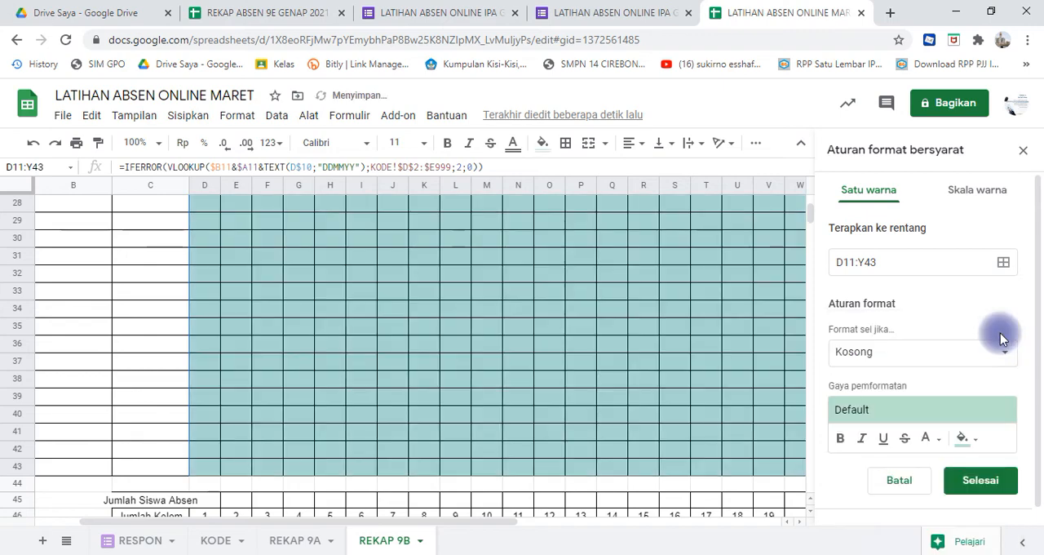
click(969, 441)
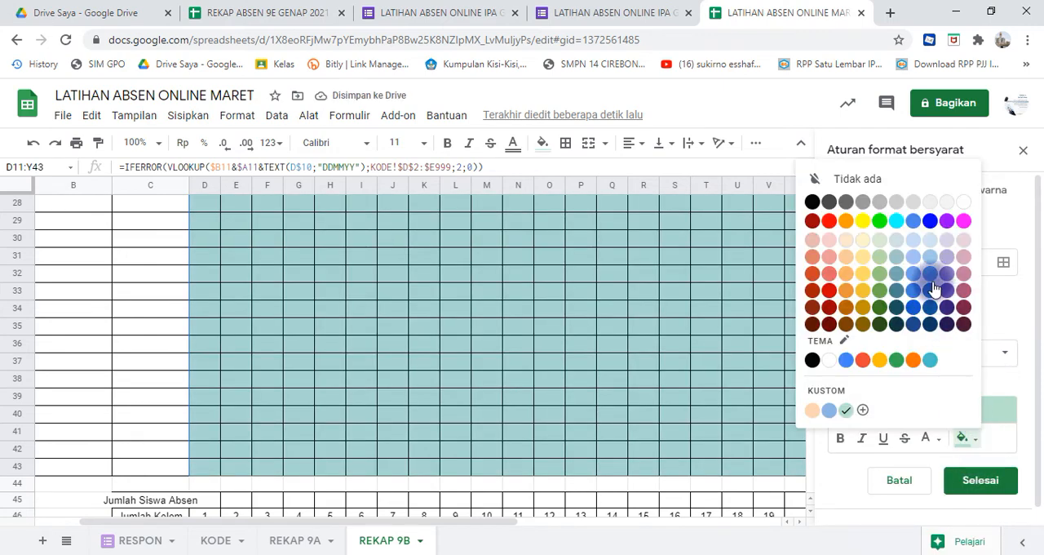
click(964, 220)
- Enter the class 9B in B11 under the Kelas header on REKAP 9B
click(604, 312)
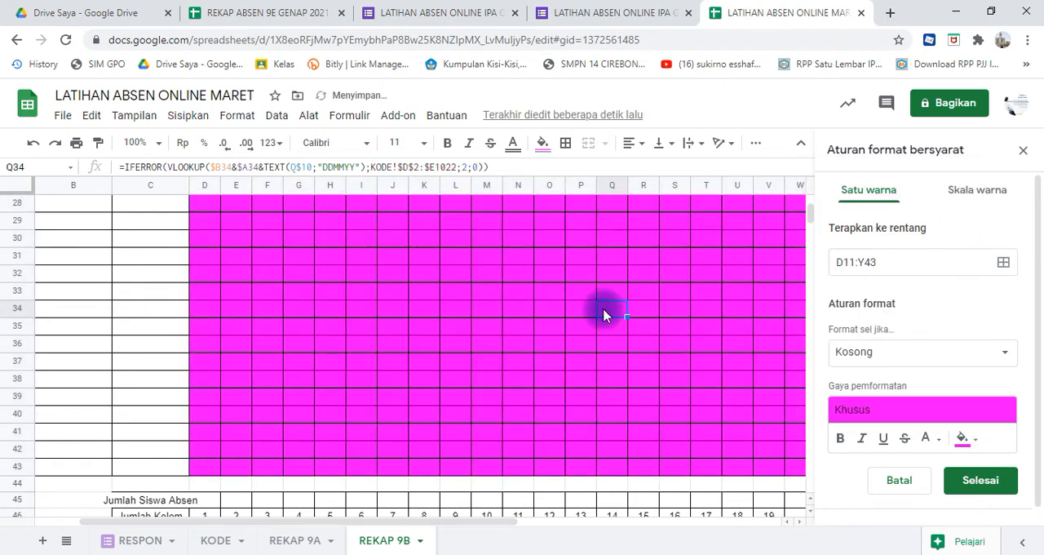
key(Up)
key(Up)
key(Up)
key(Up)
key(Up)
key(Up)
key(Up)
key(Up)
key(Up)
key(Up)
key(Up)
key(Up)
key(Up)
key(Up)
key(Up)
key(Up)
key(Up)
key(Up)
key(Up)
key(Up)
key(Up)
key(Up)
key(Up)
key(Up)
key(Up)
key(Up)
key(Up)
key(Up)
key(Up)
key(Up)
key(Up)
key(Up)
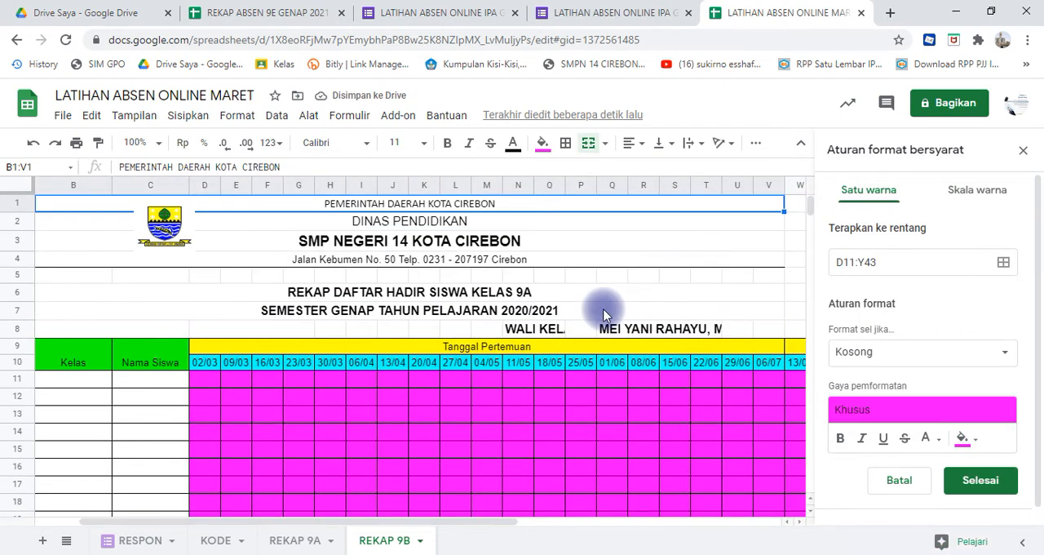
key(Left)
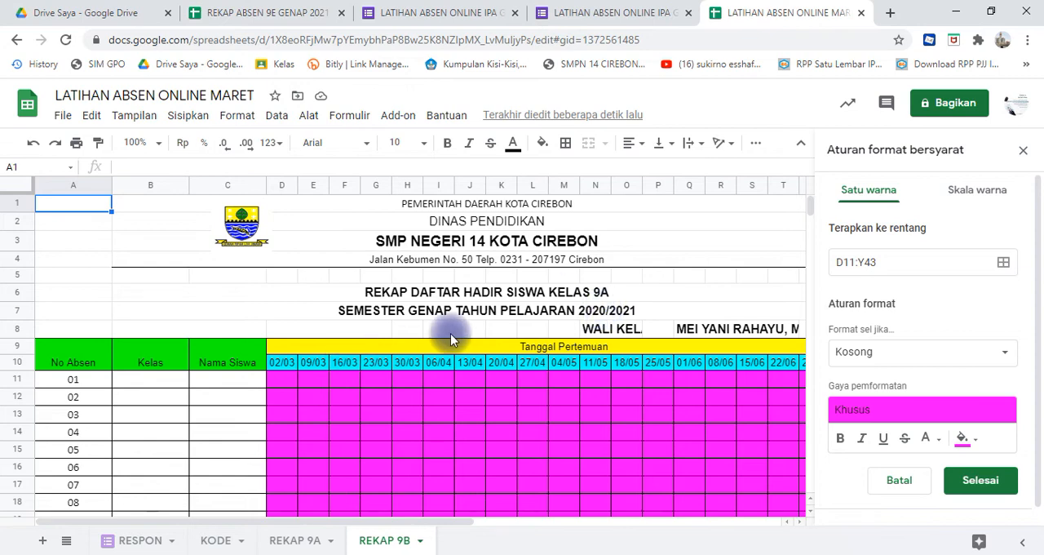
click(150, 381)
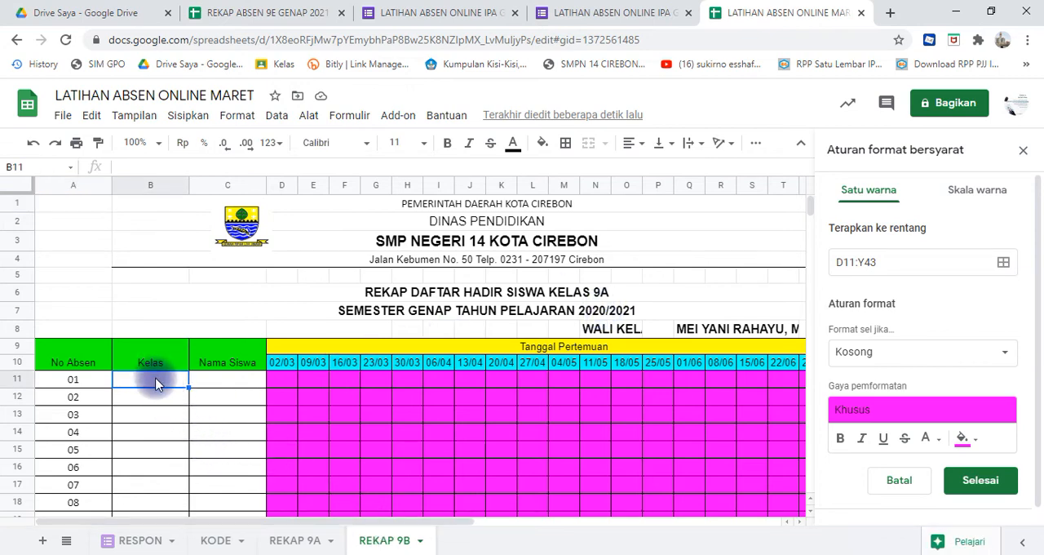
text(9B)
click(168, 411)
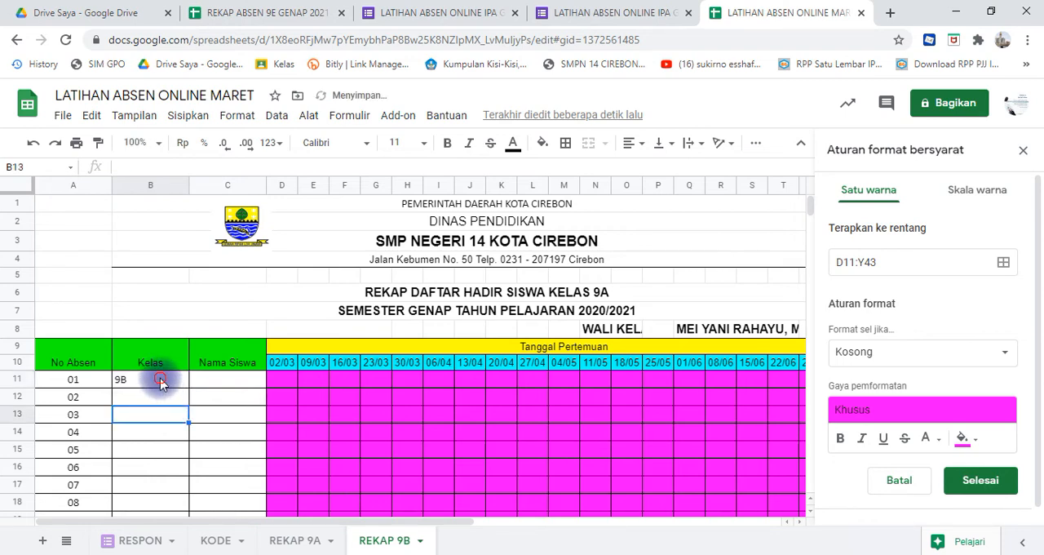
- Fill the class value from B11 down the Kelas column to row 43
drag(162, 385, 187, 393)
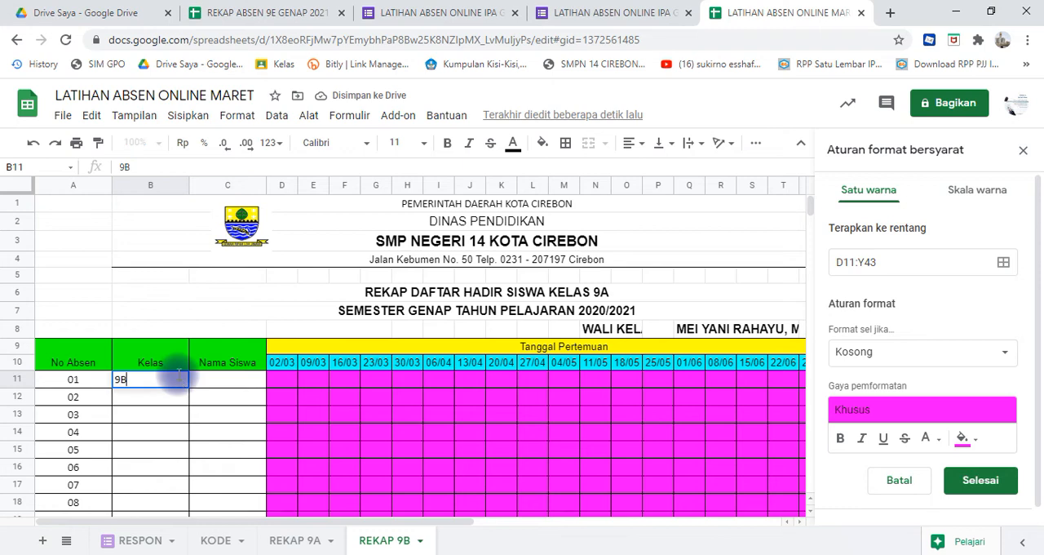
click(194, 387)
click(183, 381)
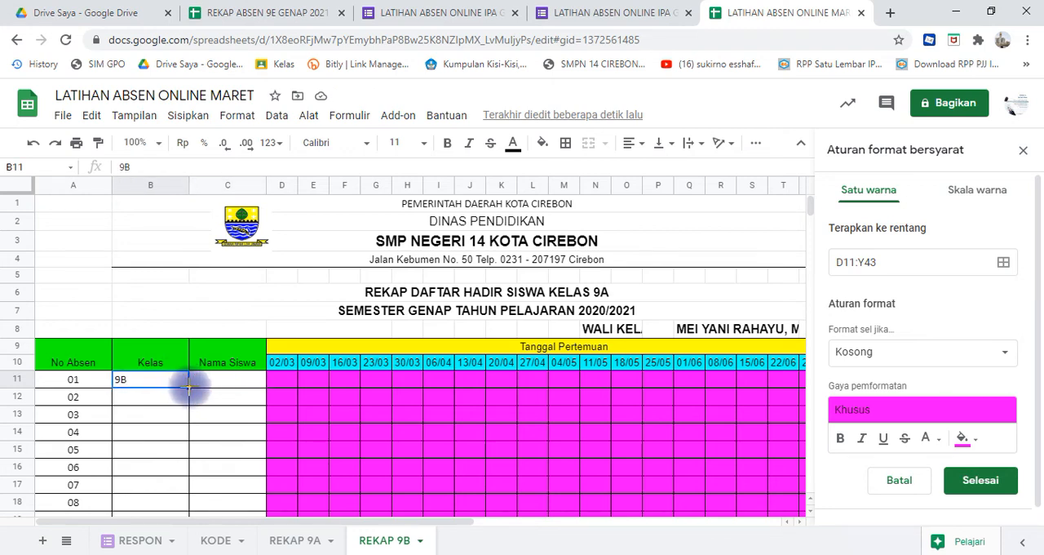
double_click(189, 387)
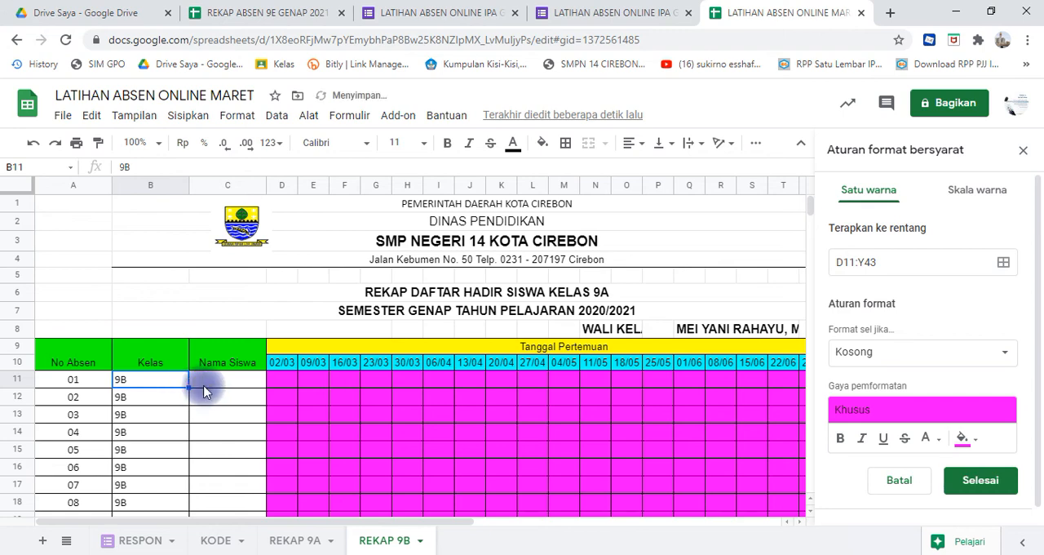
- Switch to the Excel workbook kelas 7 - 9- smpn14crb and open its 9B class sheet
click(218, 391)
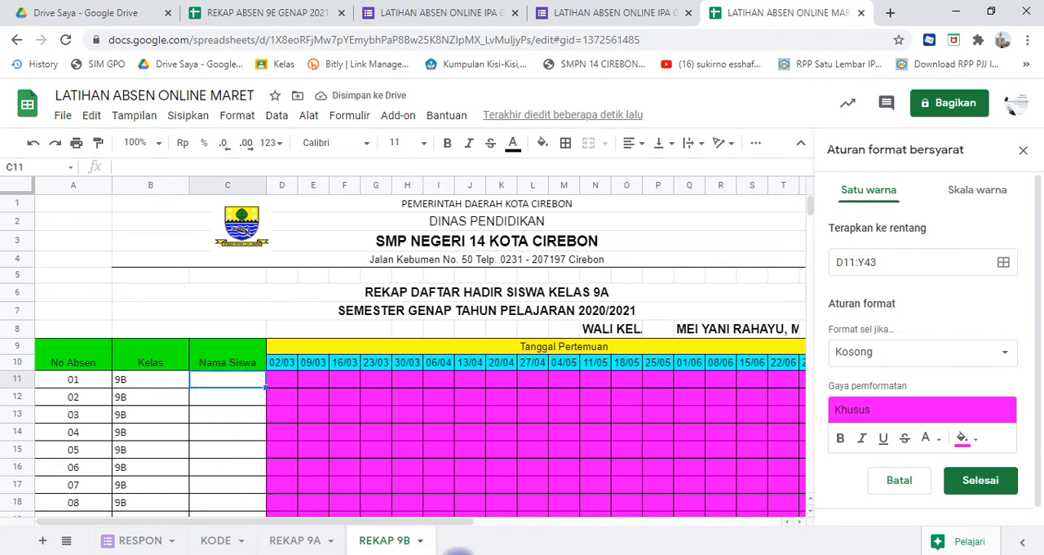
key(alt+Tab)
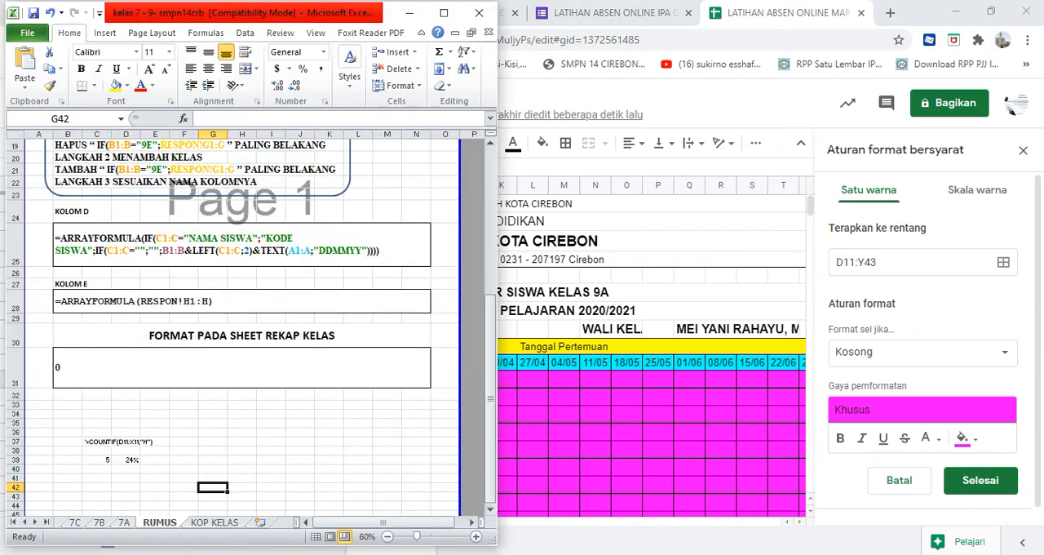
click(13, 522)
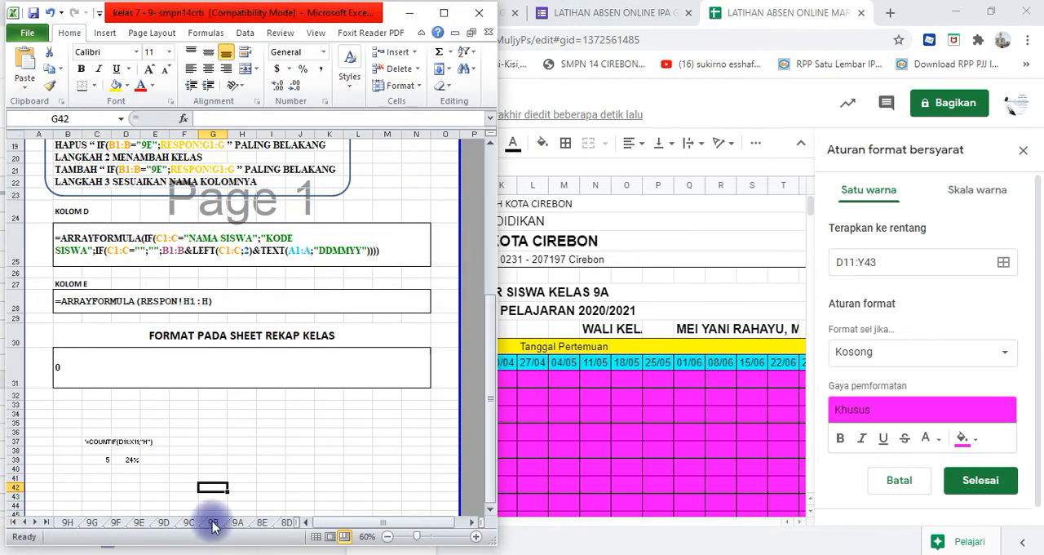
click(213, 523)
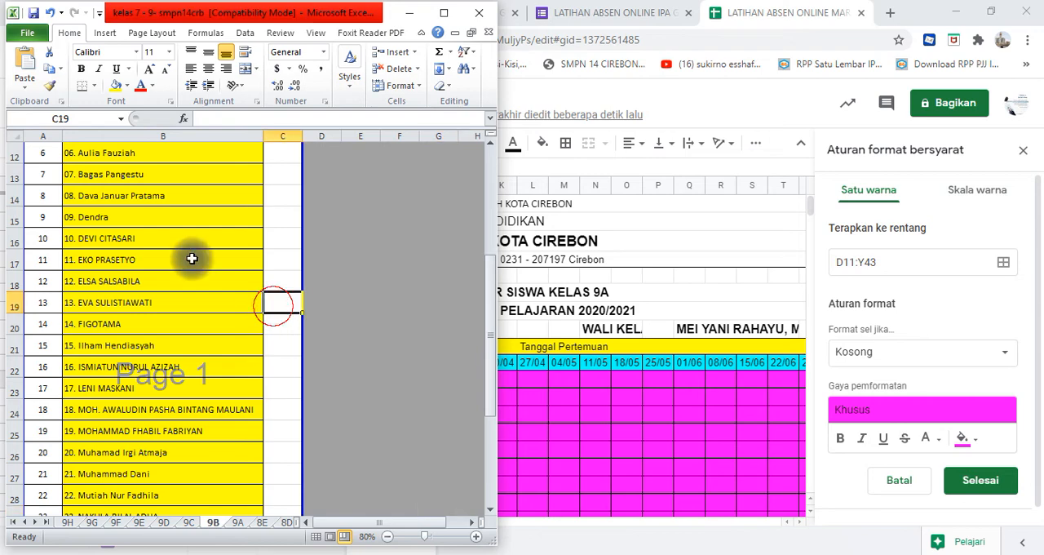
- Copy the numbered student names in B7:B37 of the Excel 9B sheet, leaving out the empty rows below
click(170, 231)
key(Up)
key(Up)
key(Up)
key(Up)
key(Up)
key(Up)
key(Up)
key(Up)
key(Up)
key(Up)
key(Up)
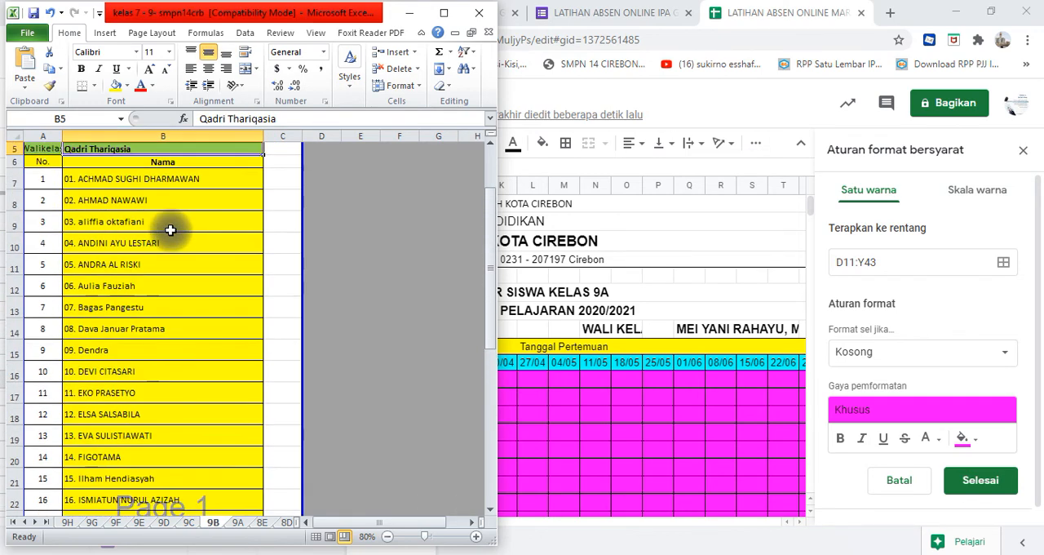
key(Down)
key(Down)
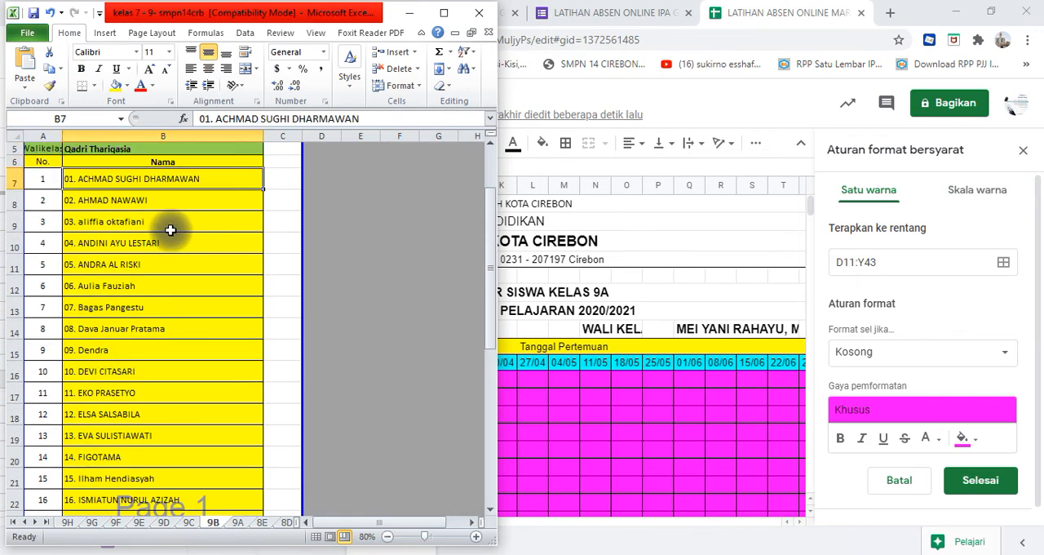
key(shift+Down)
key(shift+Down)
key(shift+Down)
key(shift+Down)
key(shift+Down)
key(shift+Down)
key(shift+Down)
key(shift+Down)
key(shift+Down)
key(shift+Down)
key(shift+Down)
key(shift+Down)
key(shift+Down)
key(shift+Down)
key(shift+Down)
key(shift+Down)
key(shift+Down)
key(shift+Down)
key(shift+Down)
key(shift+Down)
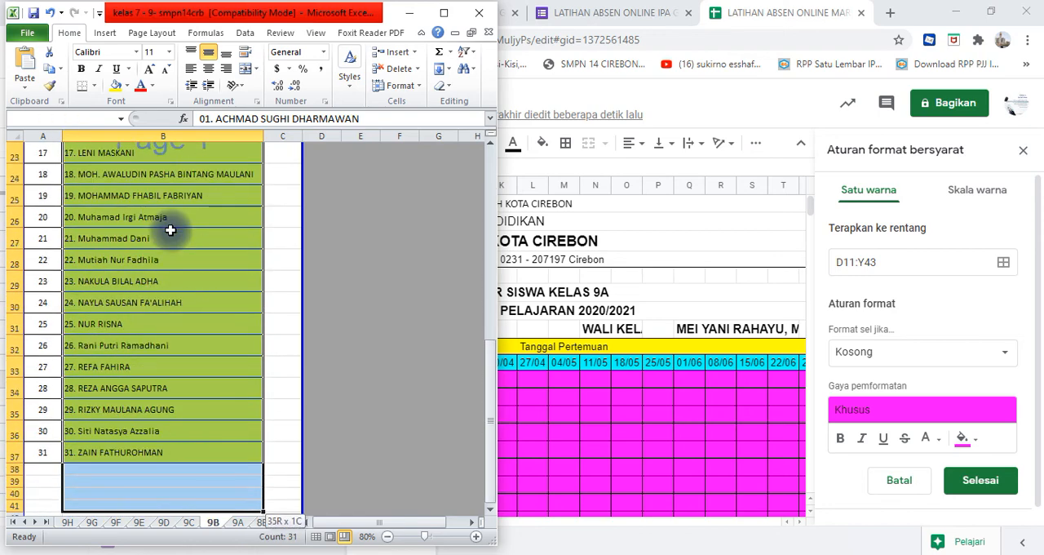
key(shift+Up)
key(shift+Up)
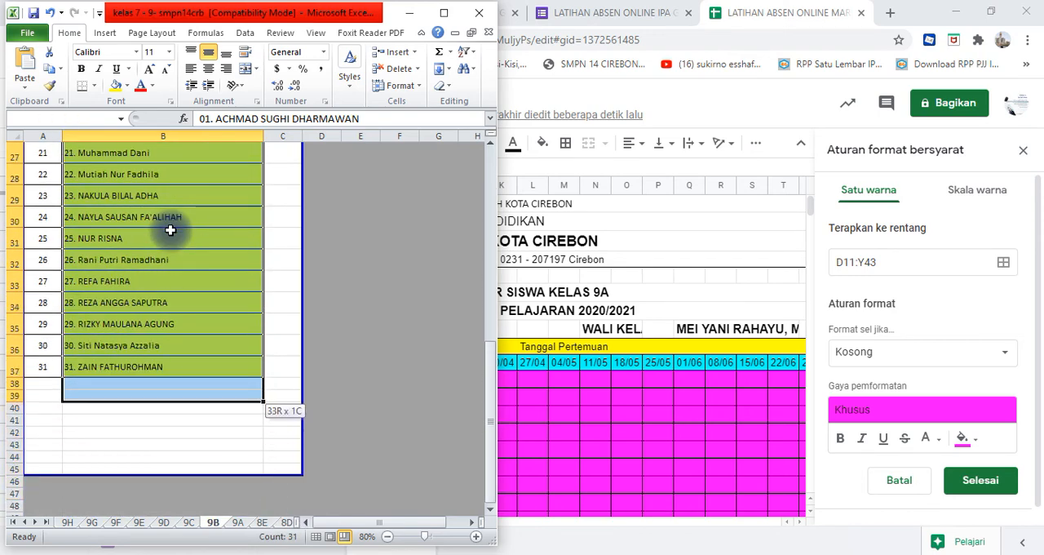
key(shift+Up)
key(shift+Up)
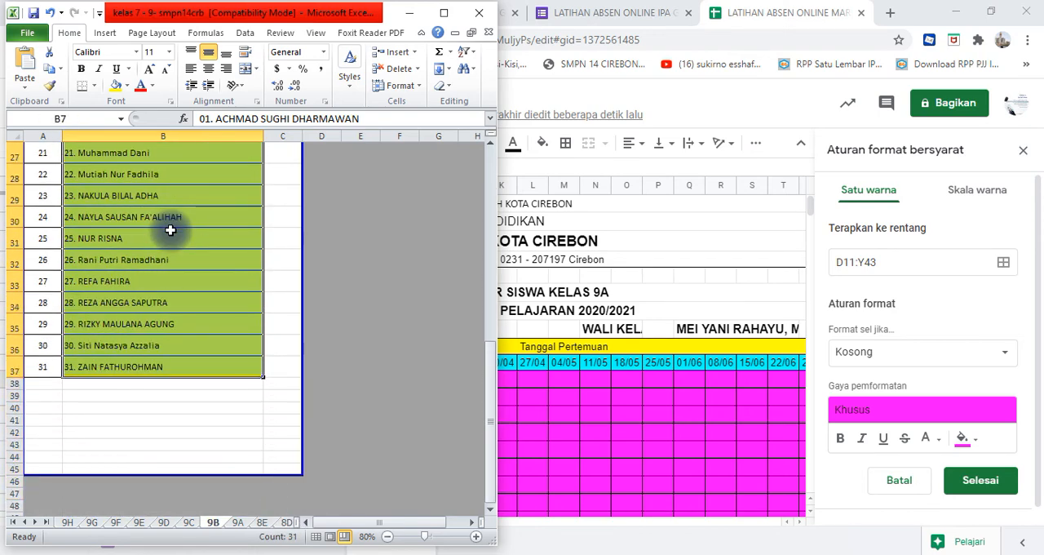
key(ctrl+c)
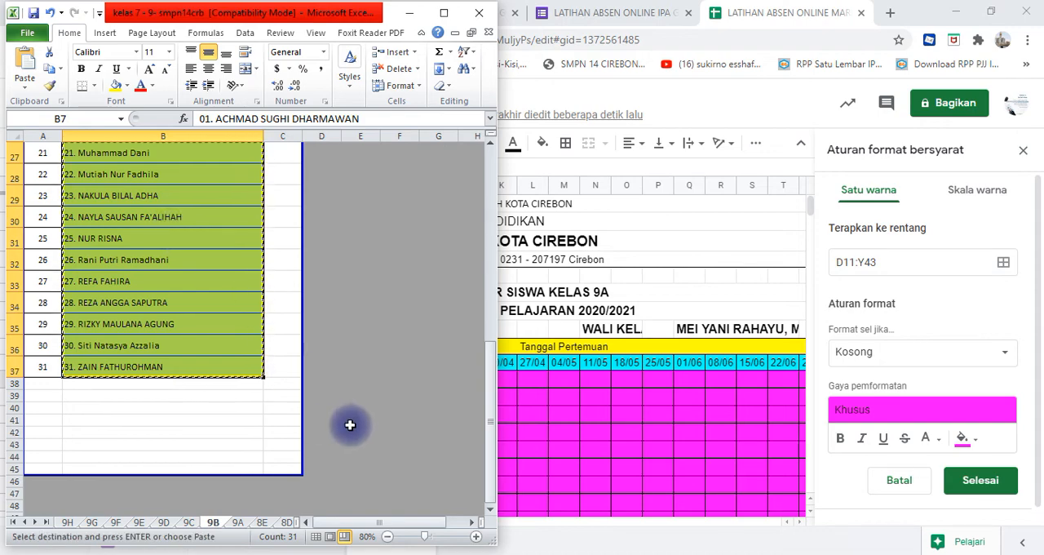
- Switch back to Google Sheets and paste the copied student names into the Nama Siswa column starting at C11
click(799, 287)
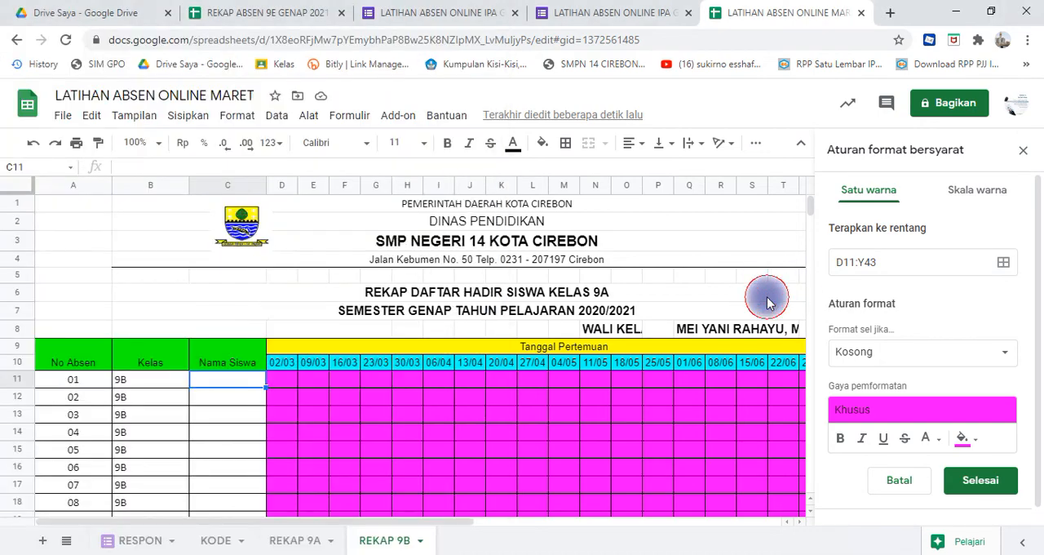
click(239, 383)
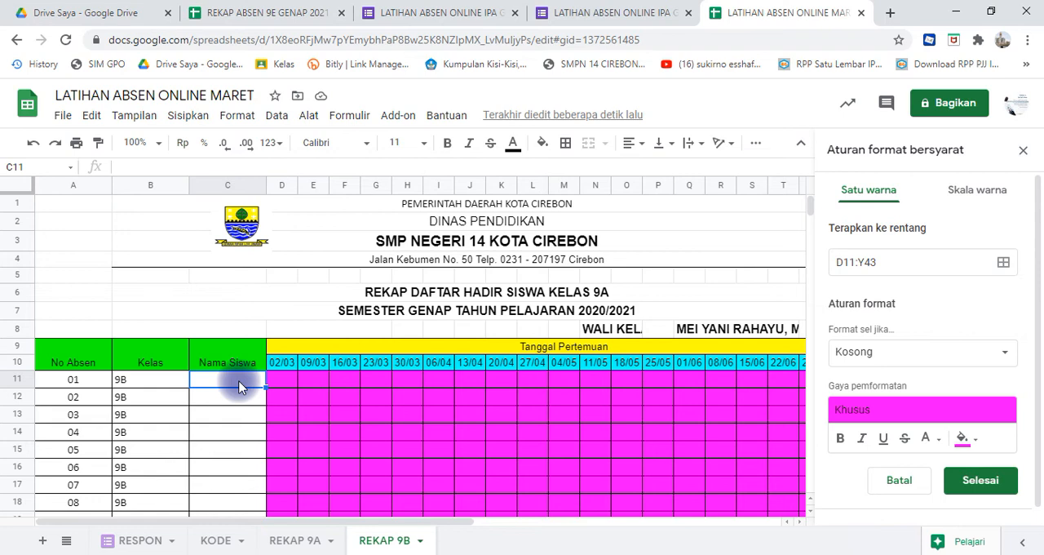
key(ctrl+v)
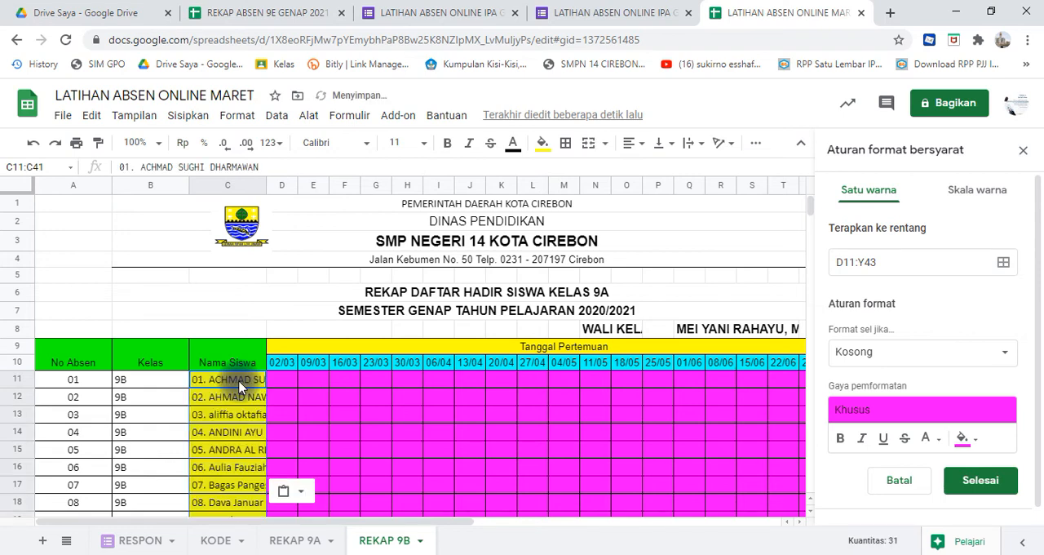
- Narrow the Kelas and No Absen columns on REKAP 9B to about half their width
click(220, 416)
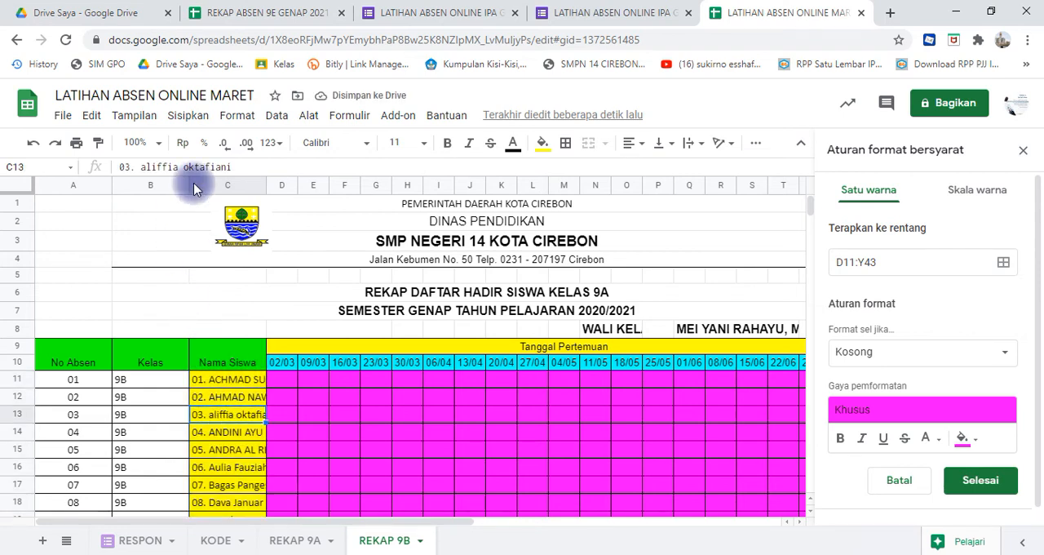
drag(188, 186, 153, 186)
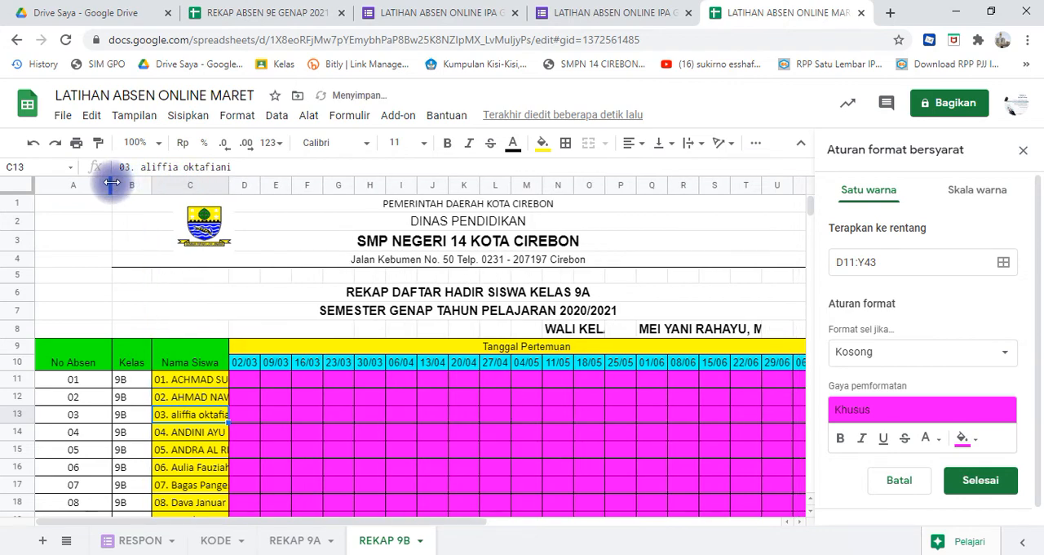
drag(112, 176, 73, 174)
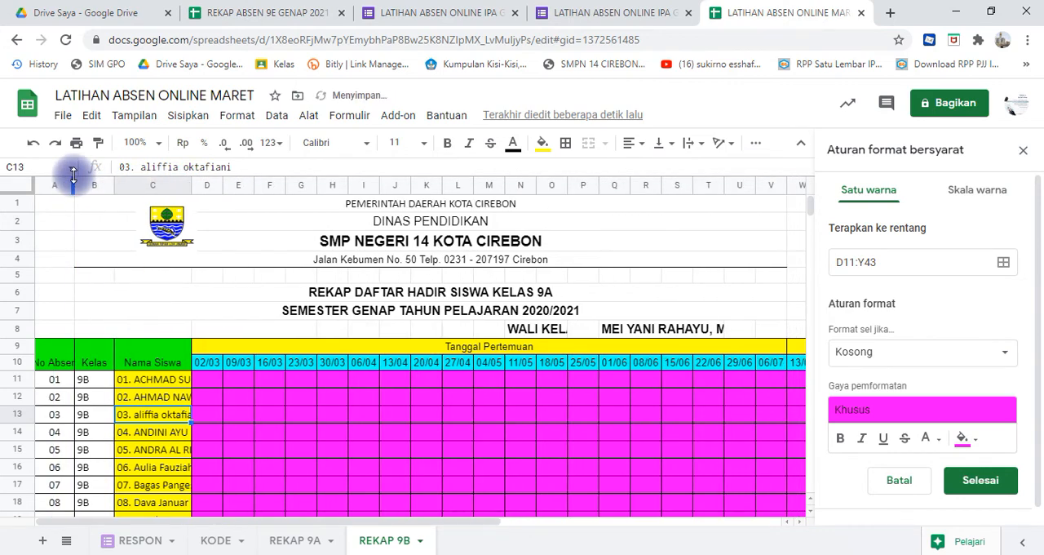
- Center the No Absen and Kelas headers in A9:B10 horizontally and vertically, with text wrapping
click(62, 350)
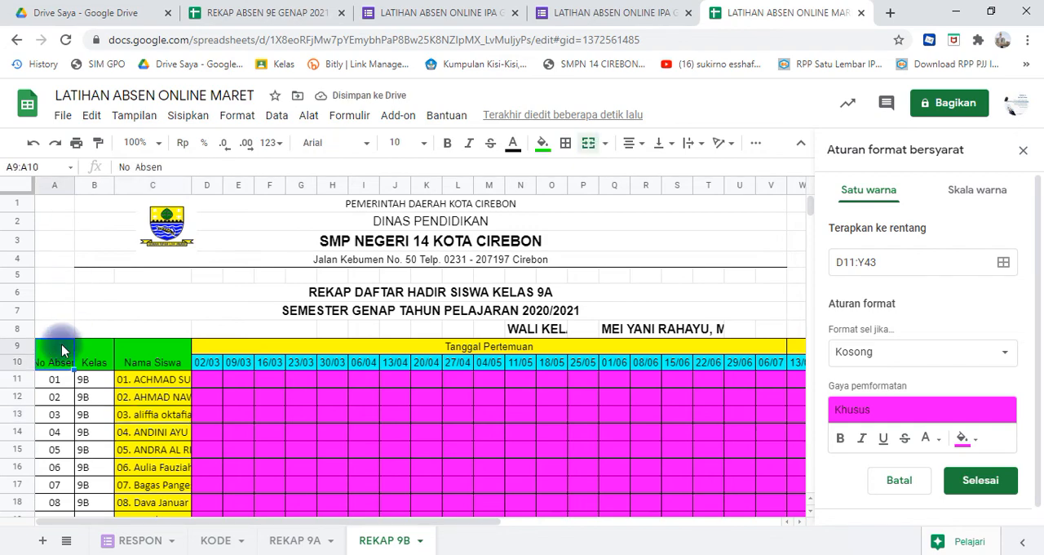
key(shift+Right)
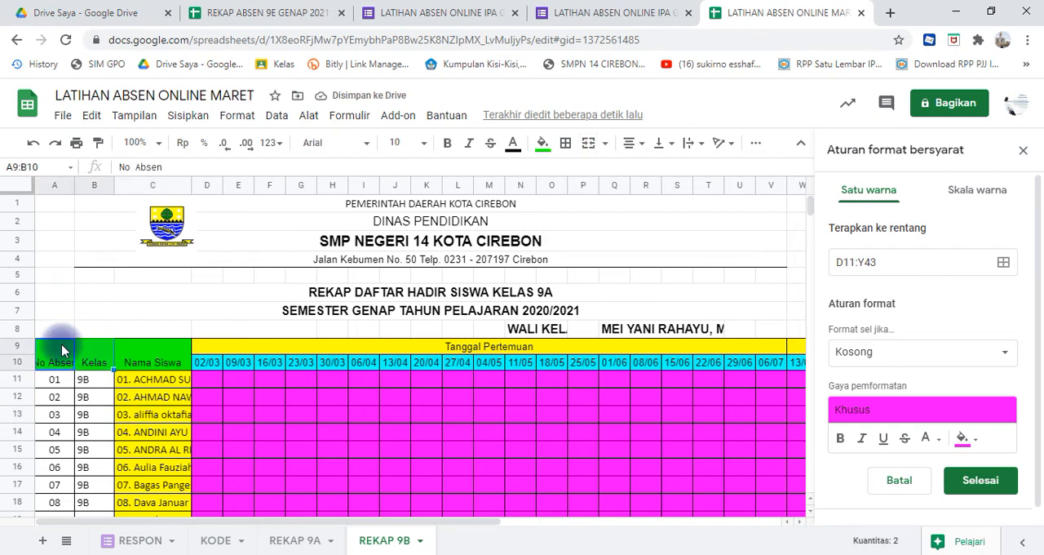
click(632, 148)
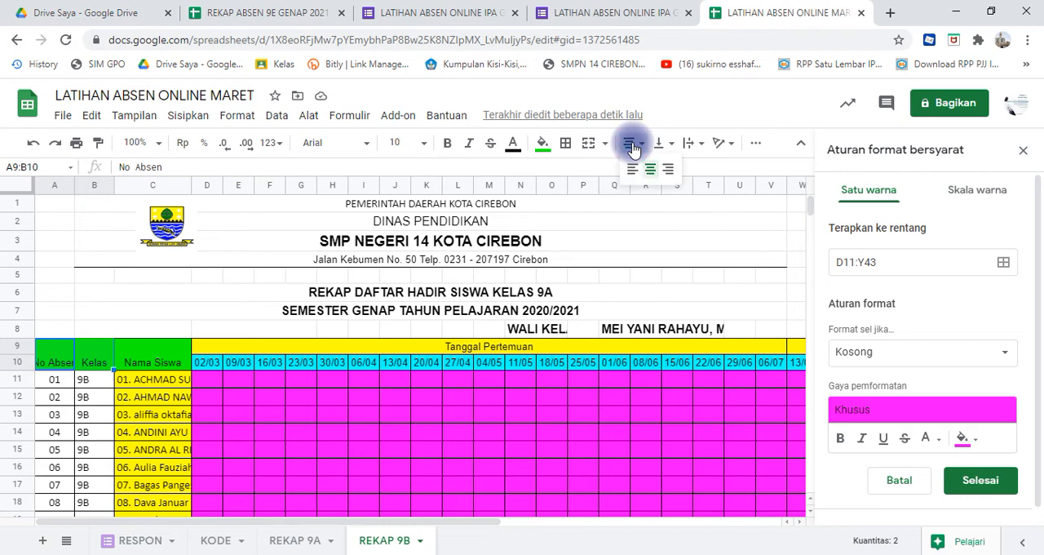
click(649, 171)
click(659, 145)
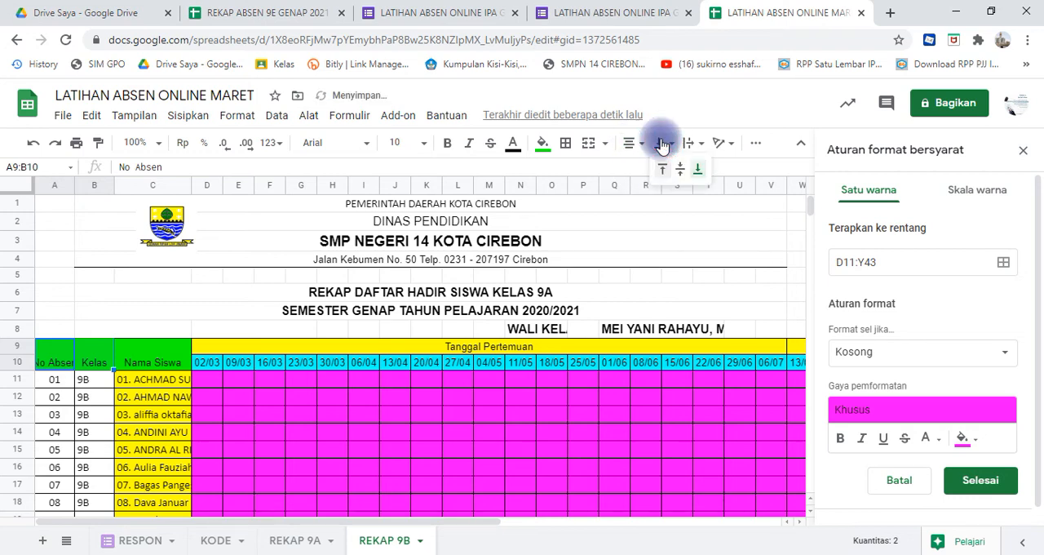
click(661, 144)
click(663, 145)
click(678, 170)
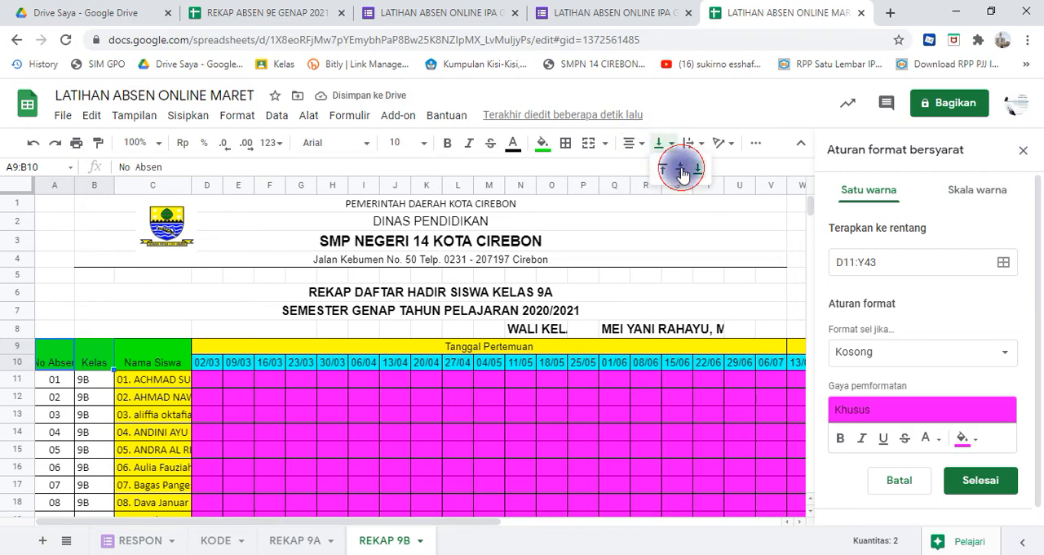
click(689, 144)
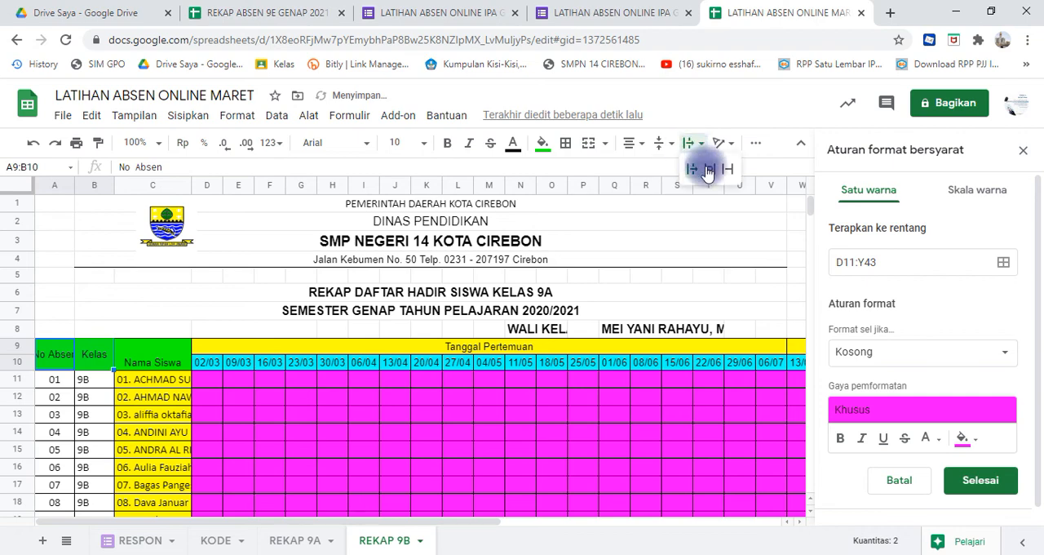
click(710, 169)
click(281, 405)
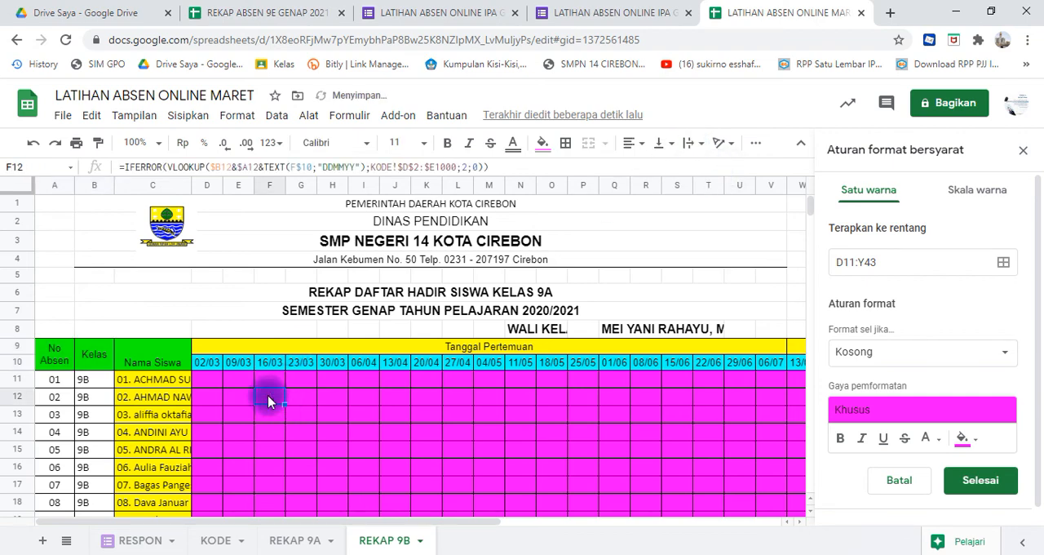
- Widen the Nama Siswa column to nearly double its width and check the student list down to row 43
drag(189, 186, 256, 186)
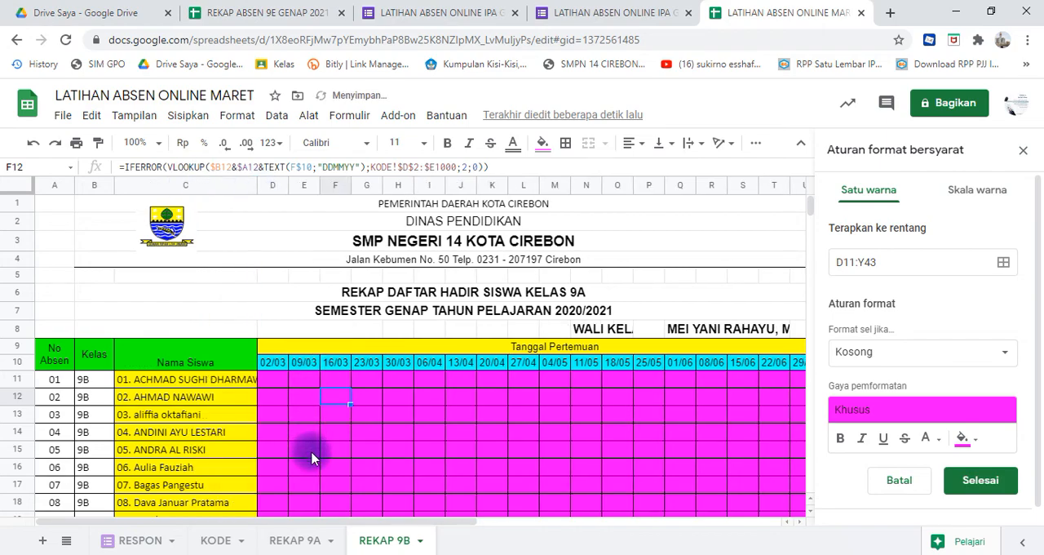
click(327, 437)
key(ctrl+Down)
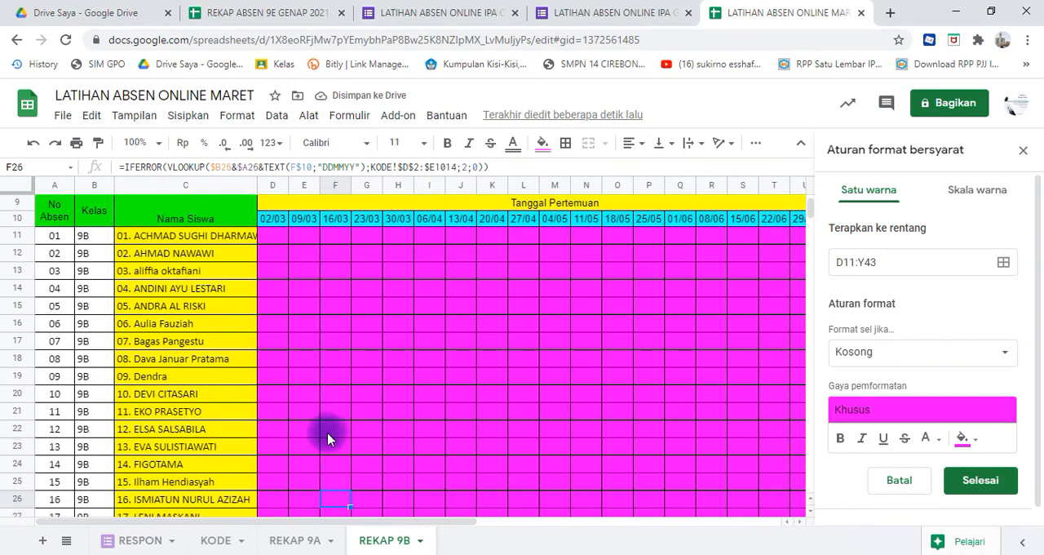
key(Down)
key(Down)
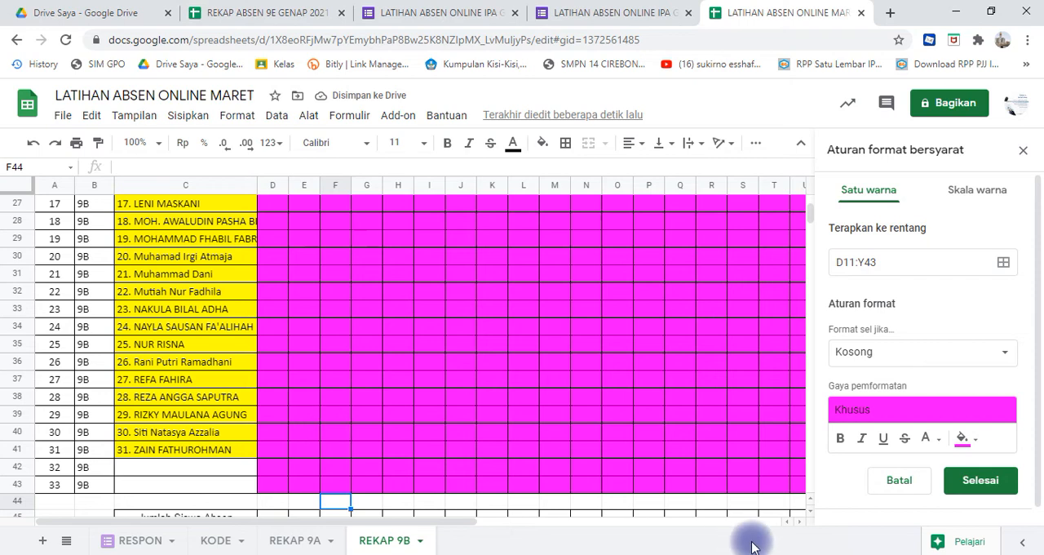
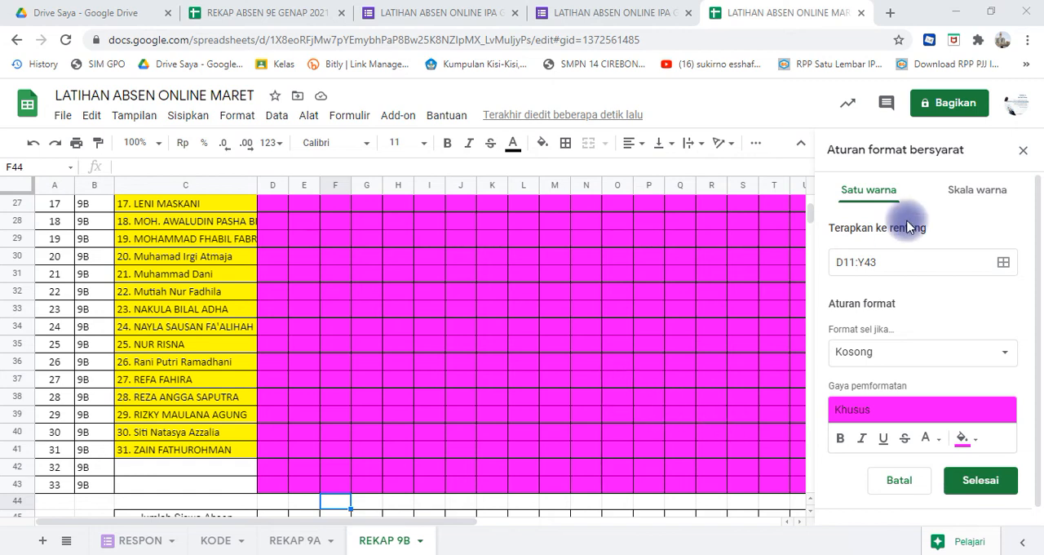
- Close the conditional formatting rules, then switch to the LATIHAN ABSEN ONLINE IPA GENAP form in Google Forms and open its preview
click(1024, 155)
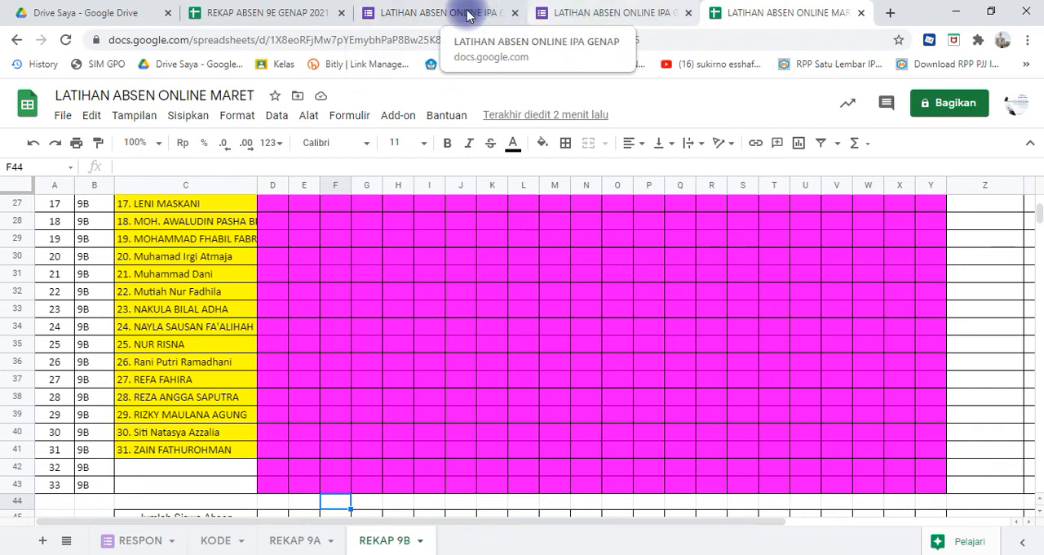
click(440, 16)
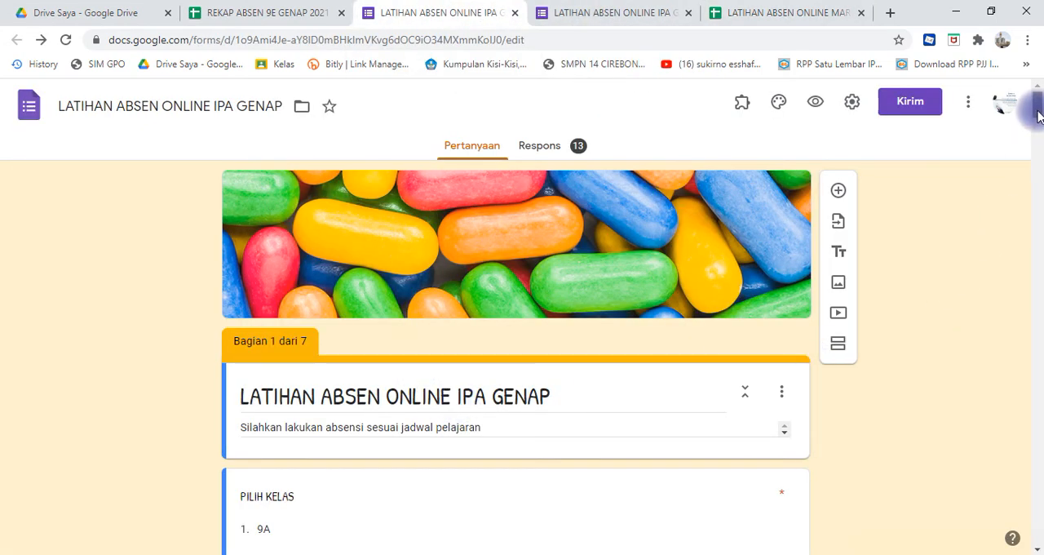
drag(1038, 110, 1037, 128)
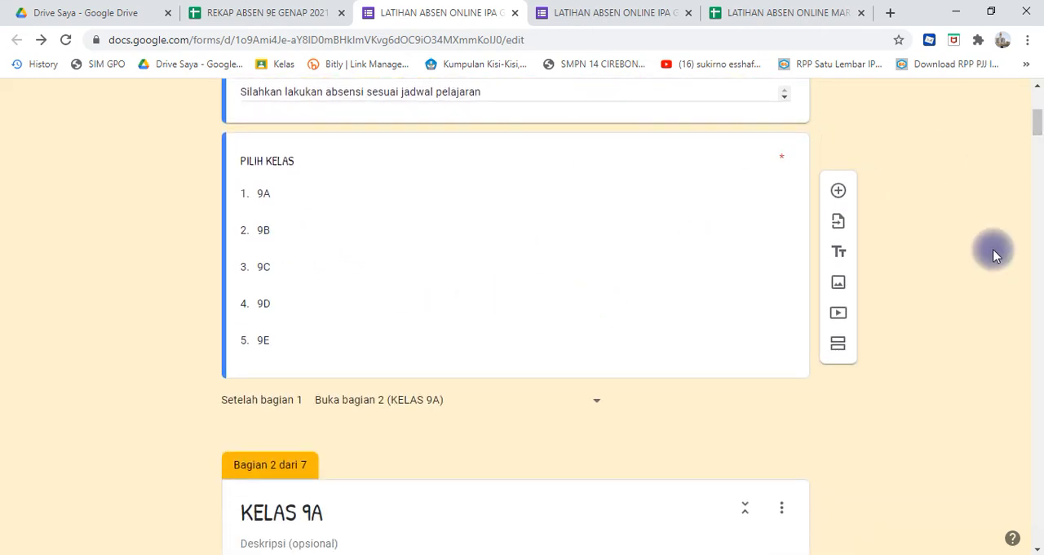
drag(1038, 129, 1037, 88)
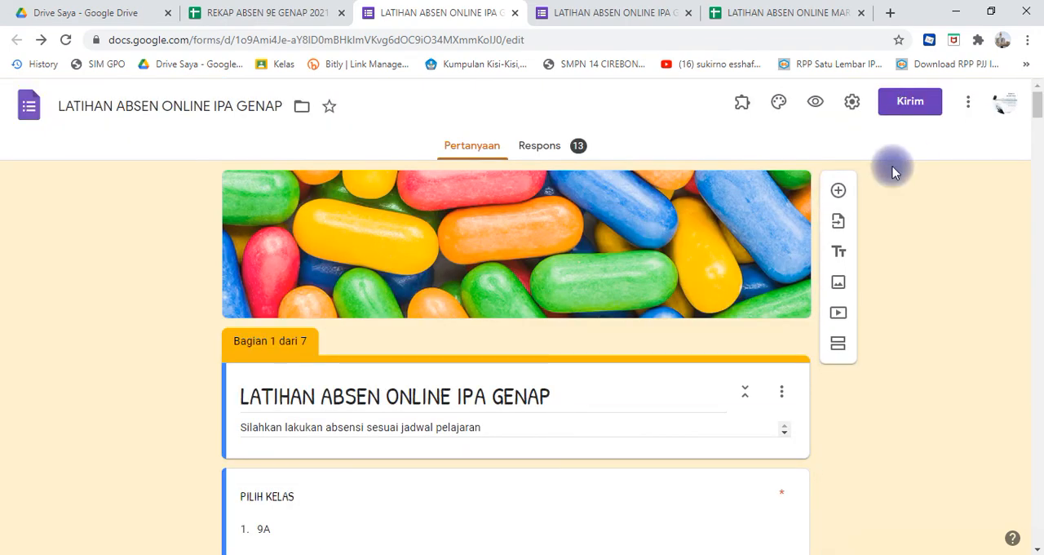
click(816, 103)
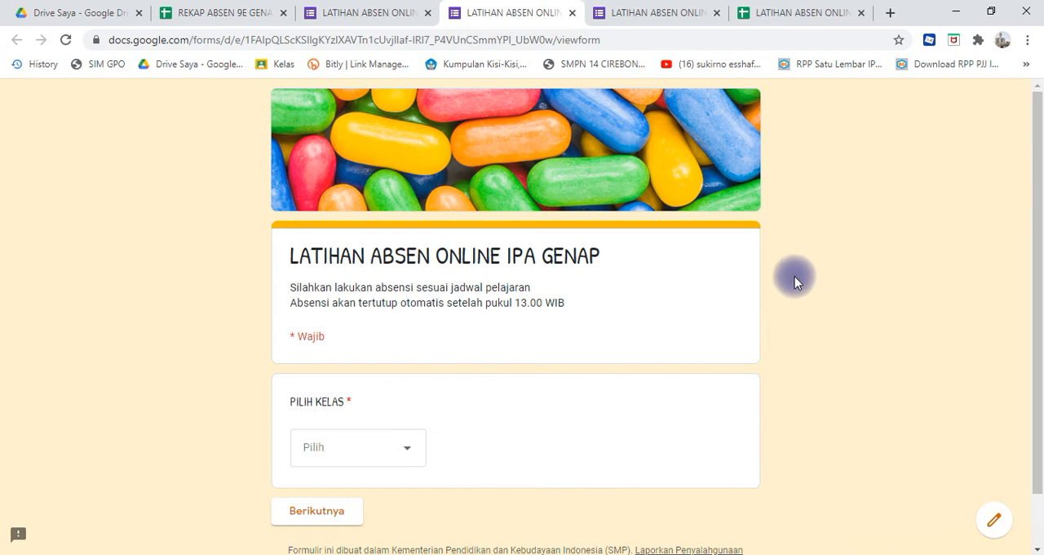
- Fill in the attendance form for class 9B with student number 04 and Keterangan H, and submit it
click(411, 449)
click(380, 400)
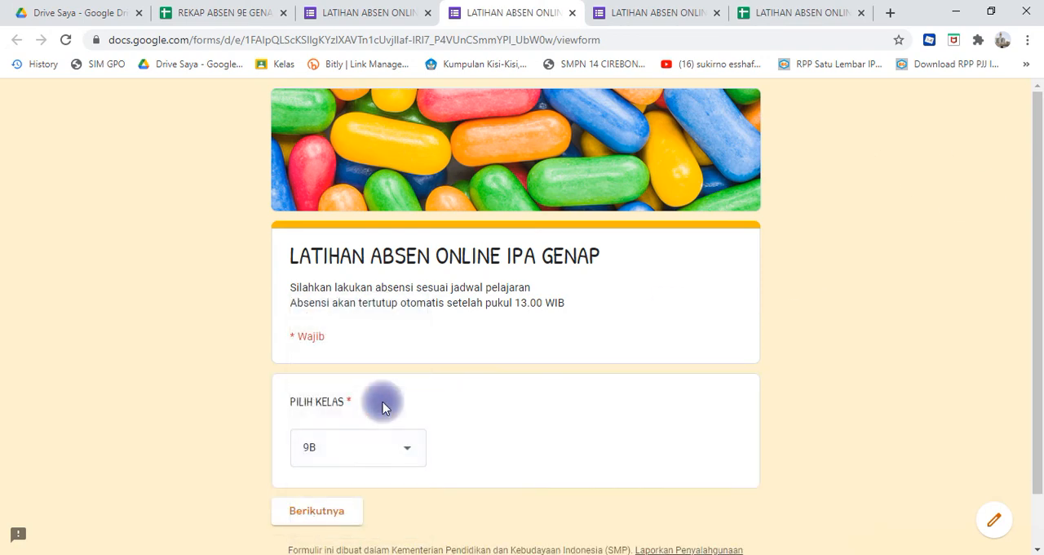
click(331, 516)
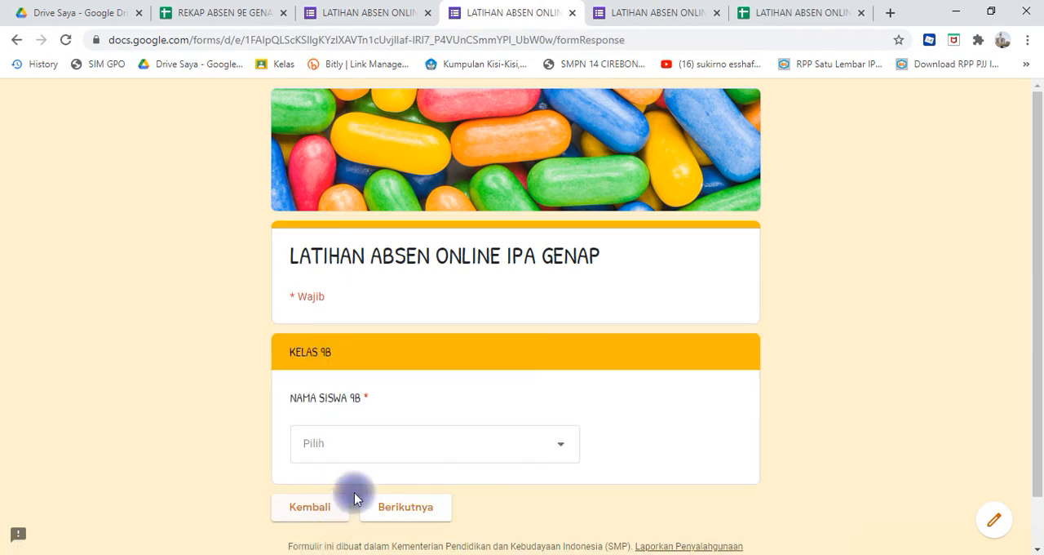
click(560, 447)
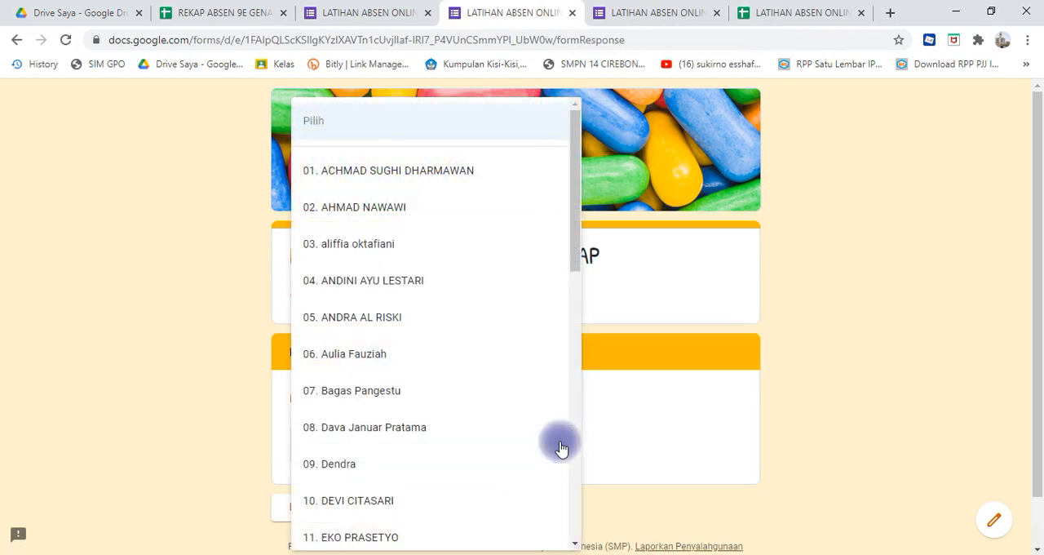
click(444, 286)
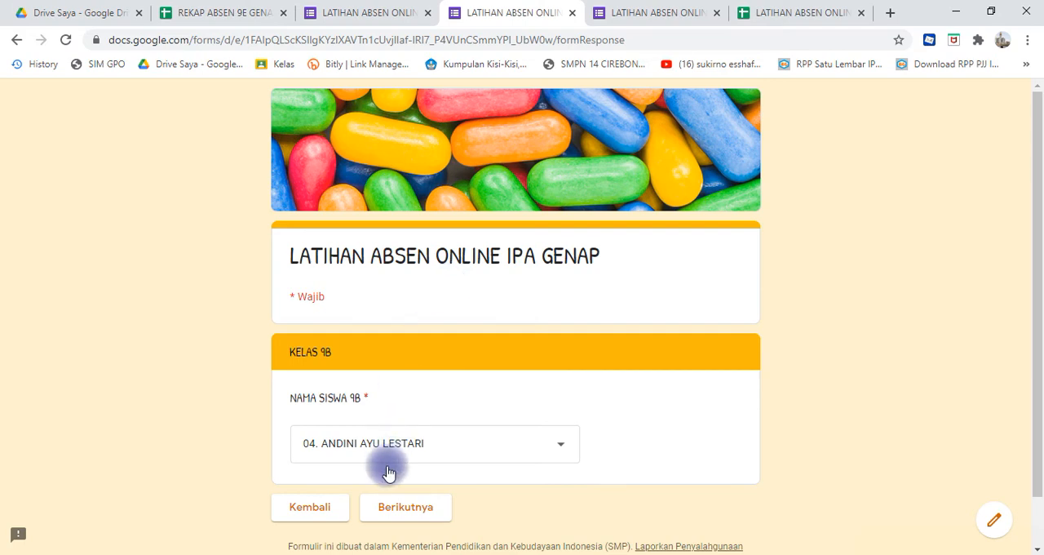
click(392, 511)
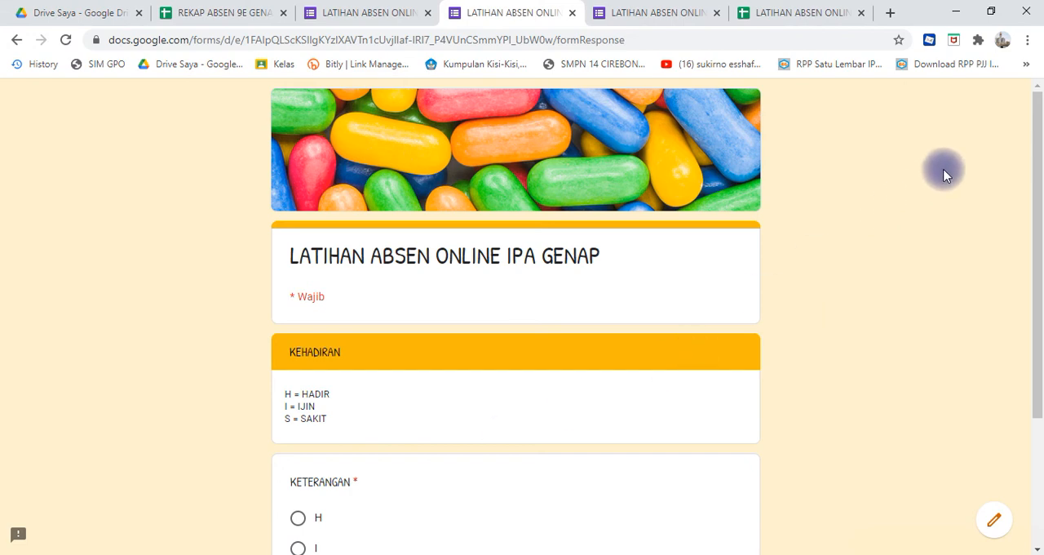
drag(1038, 156, 1038, 262)
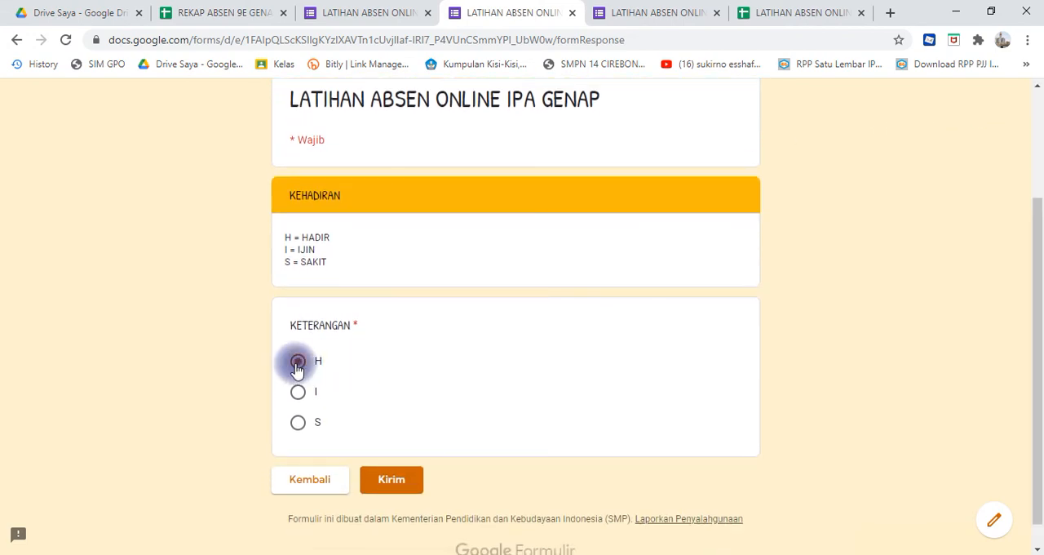
click(397, 481)
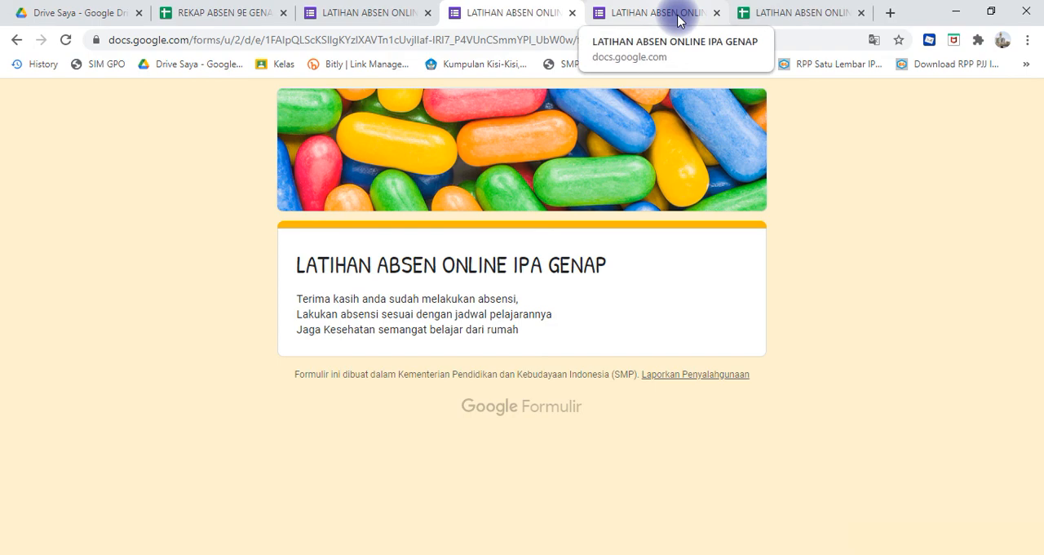
- Switch back to Google Sheets and check the new response's timestamp in A15 of the RESPON sheet
click(775, 14)
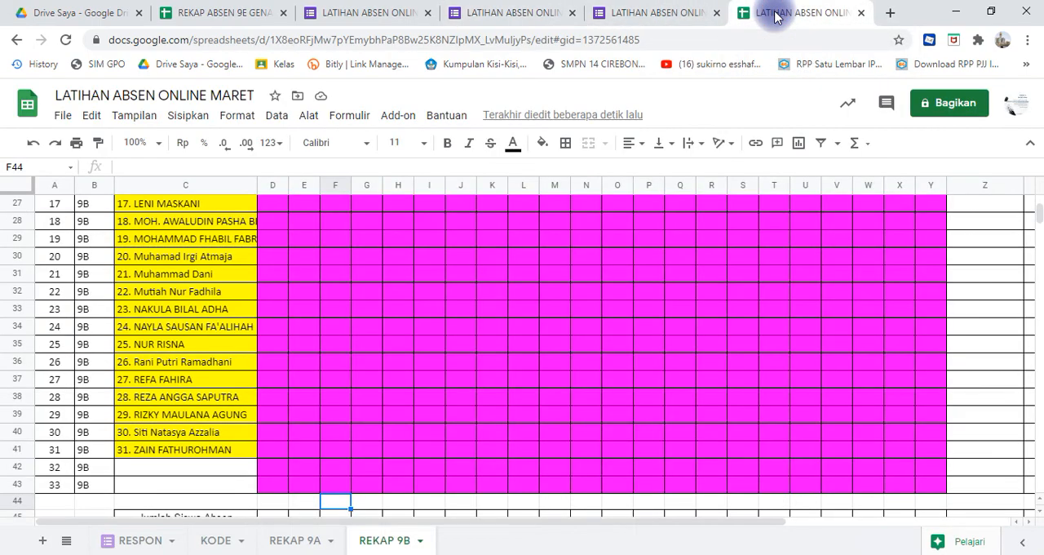
click(130, 542)
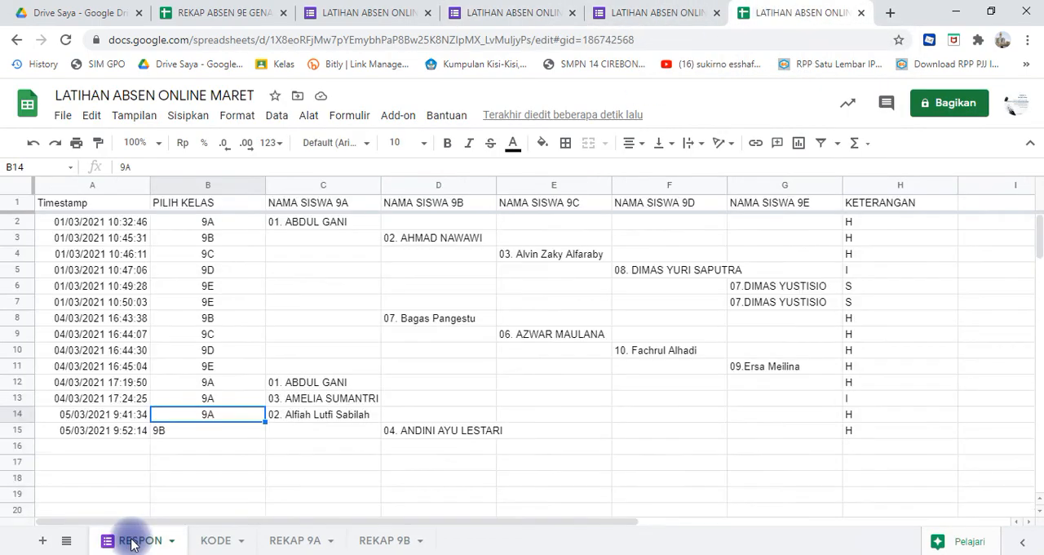
click(90, 429)
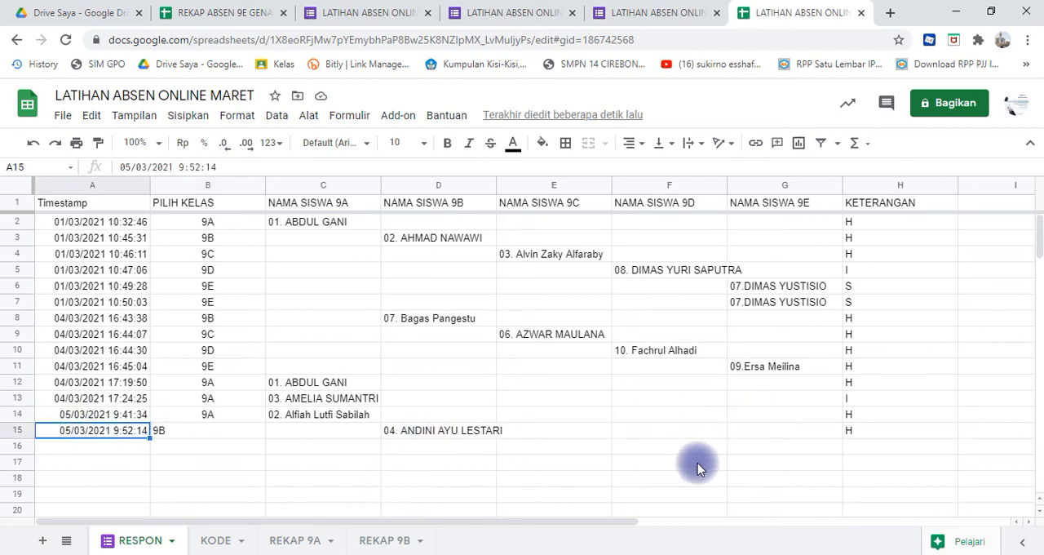
- Compare the meeting dates 02/03, 09/03 and 16/03 in row 10 of REKAP 9B with the new response, and return to RESPON
click(390, 542)
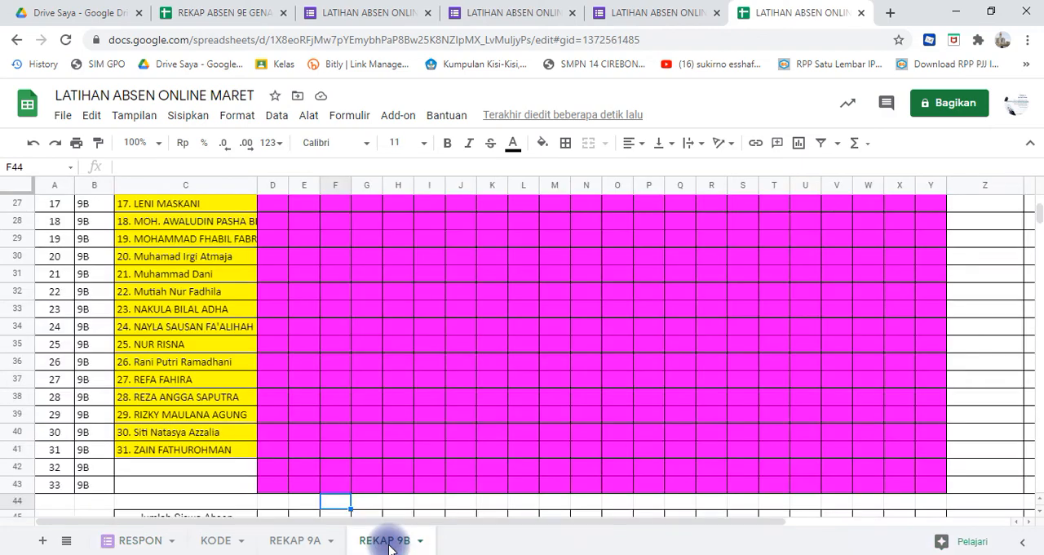
click(747, 407)
key(Up)
key(Up)
key(Up)
key(Up)
key(Up)
key(Up)
key(Up)
key(Up)
key(Up)
key(Up)
key(Up)
key(Up)
key(Up)
key(Up)
key(Up)
key(Up)
key(Up)
key(Up)
key(Up)
key(Up)
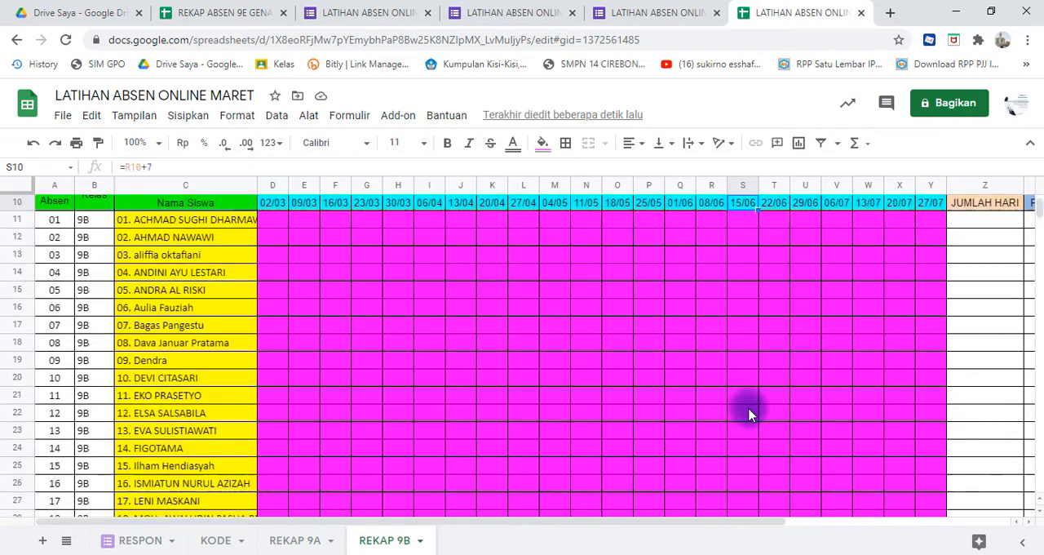
key(Up)
key(Up)
key(Up)
key(Up)
key(Up)
key(Up)
key(Up)
key(Up)
key(Up)
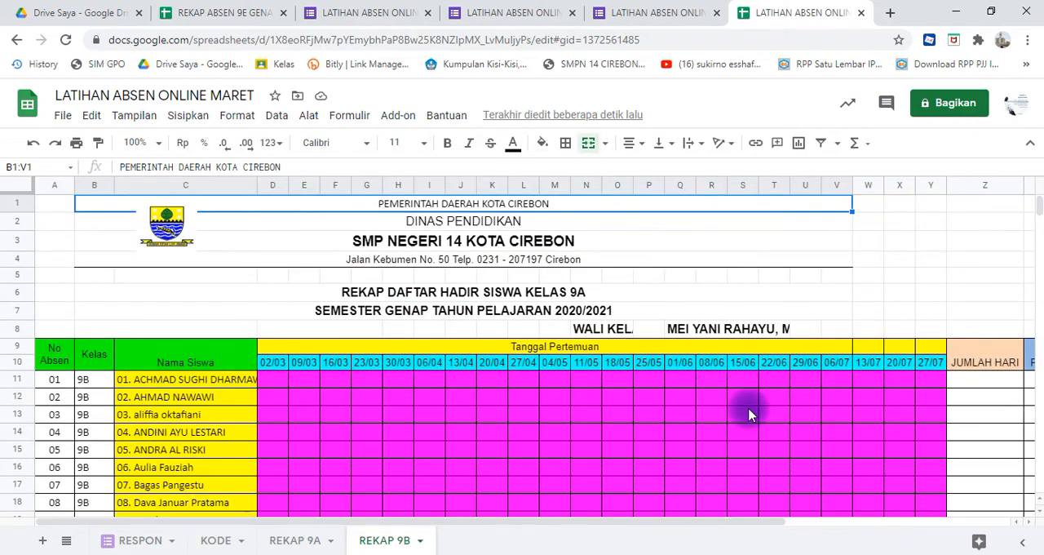
click(277, 371)
click(305, 369)
click(335, 369)
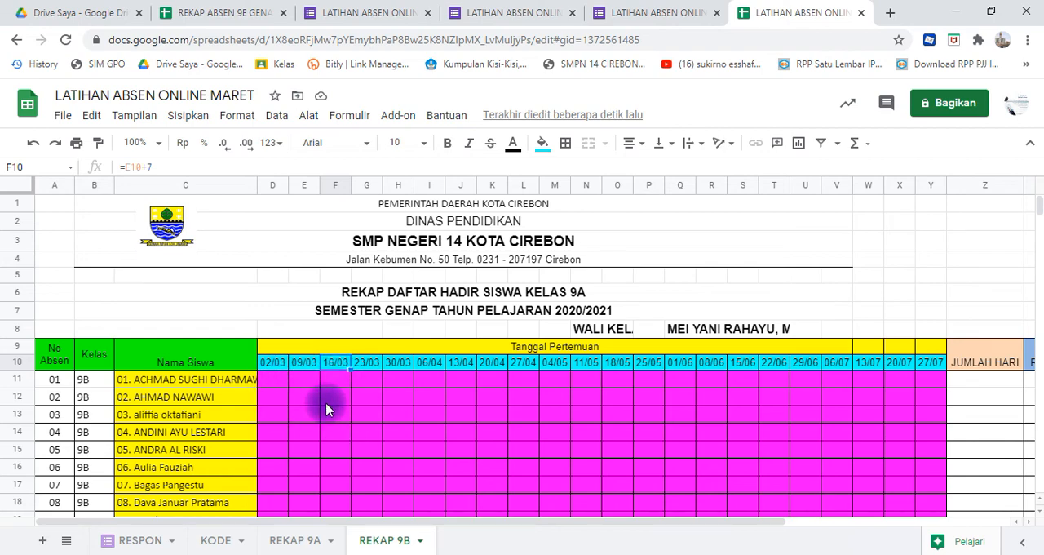
click(140, 541)
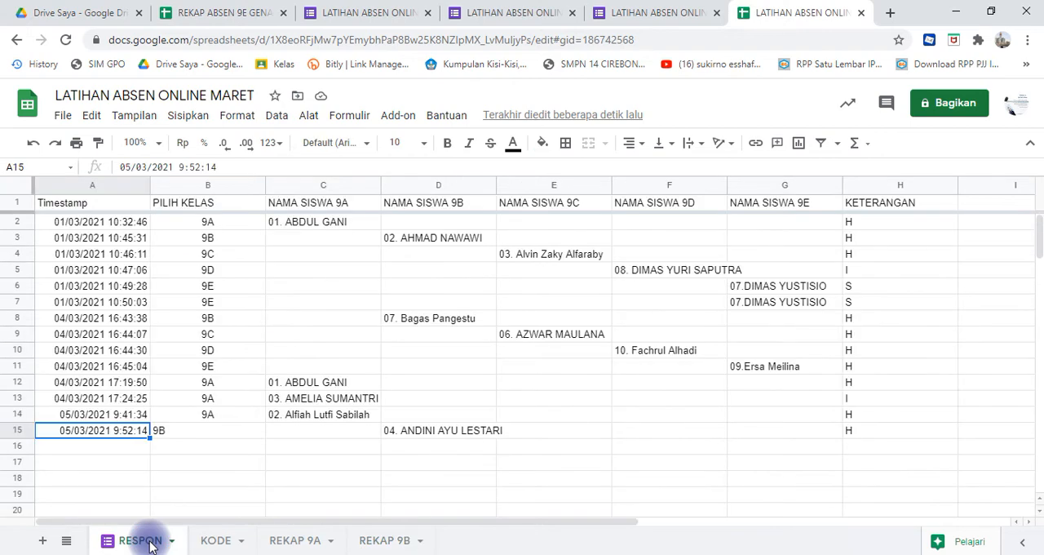
- Try changing the timestamp in A15 to 9 March 2021 with the date picker, and undo the change
double_click(73, 430)
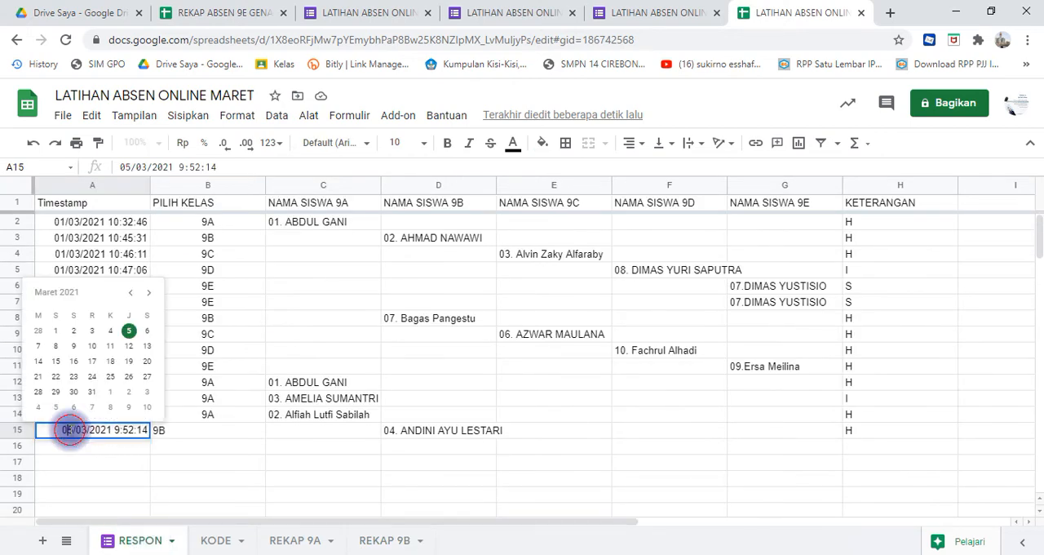
click(74, 346)
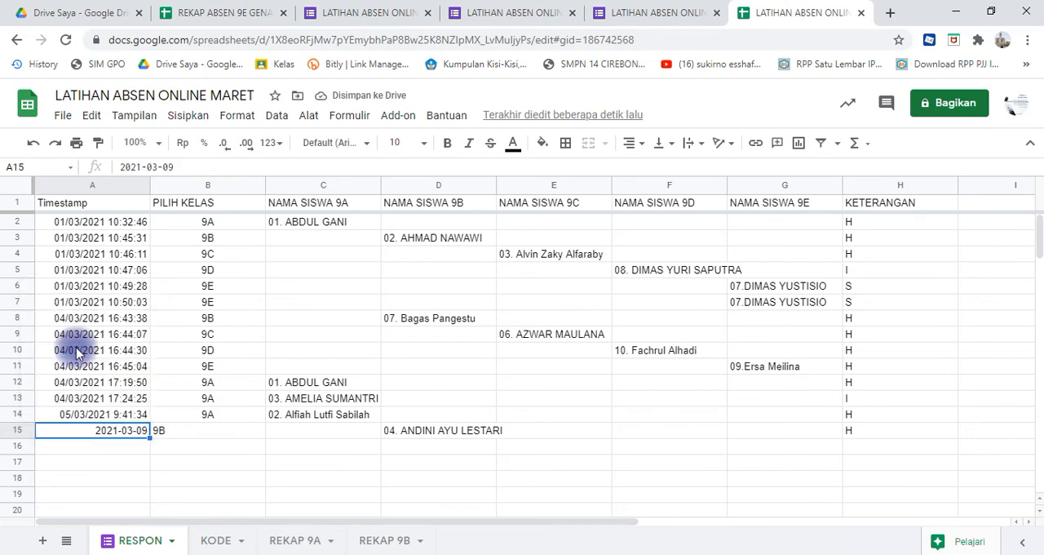
key(ctrl+z)
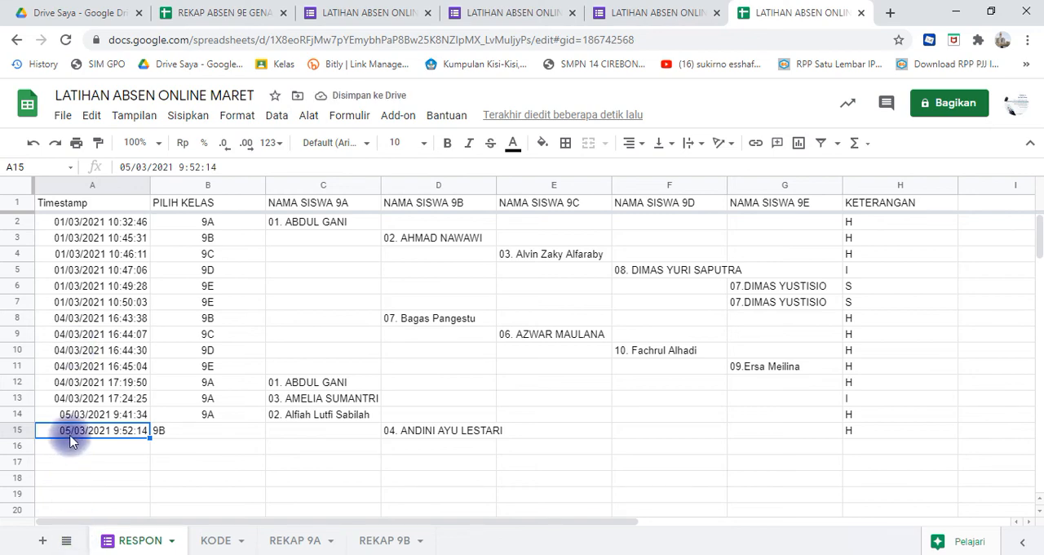
- Edit the timestamp in A15 of RESPON to 09/03/2021 9:52:14, keeping the submission time
double_click(69, 439)
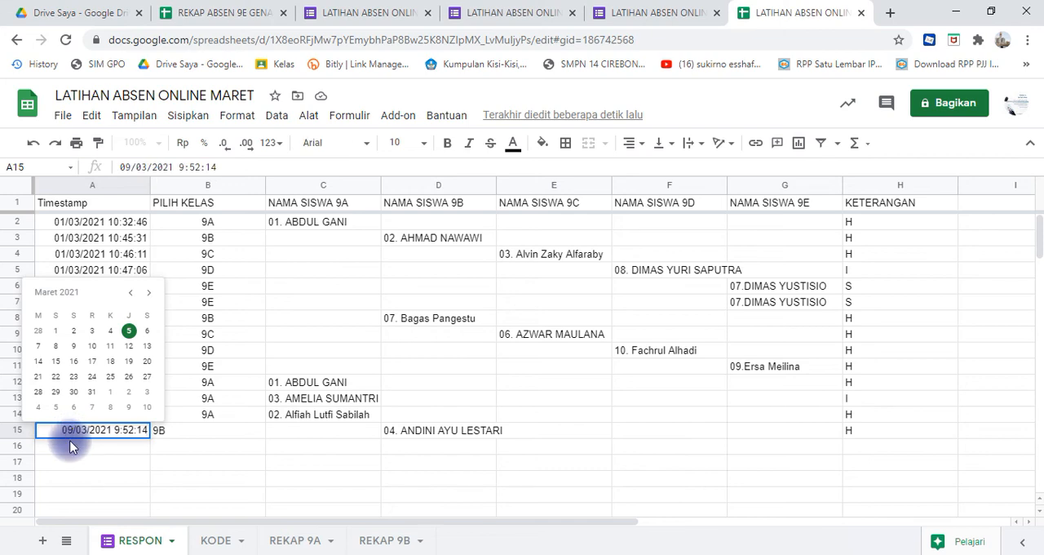
key(Return)
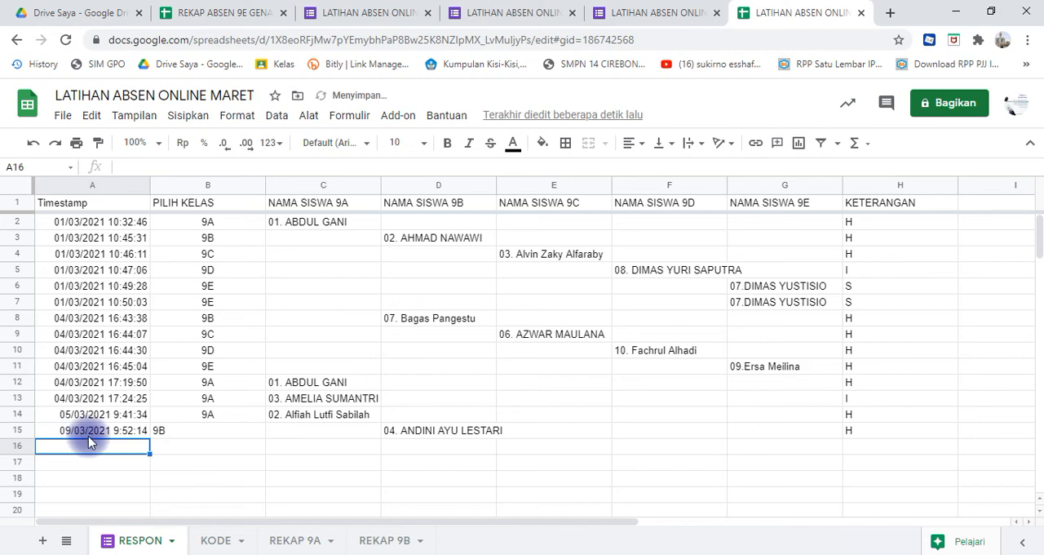
click(88, 434)
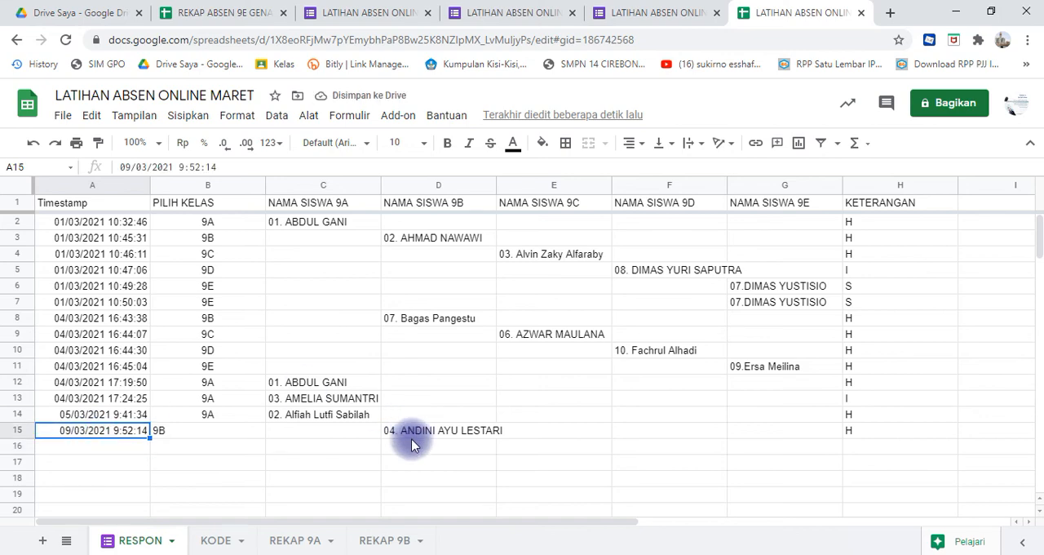
click(105, 447)
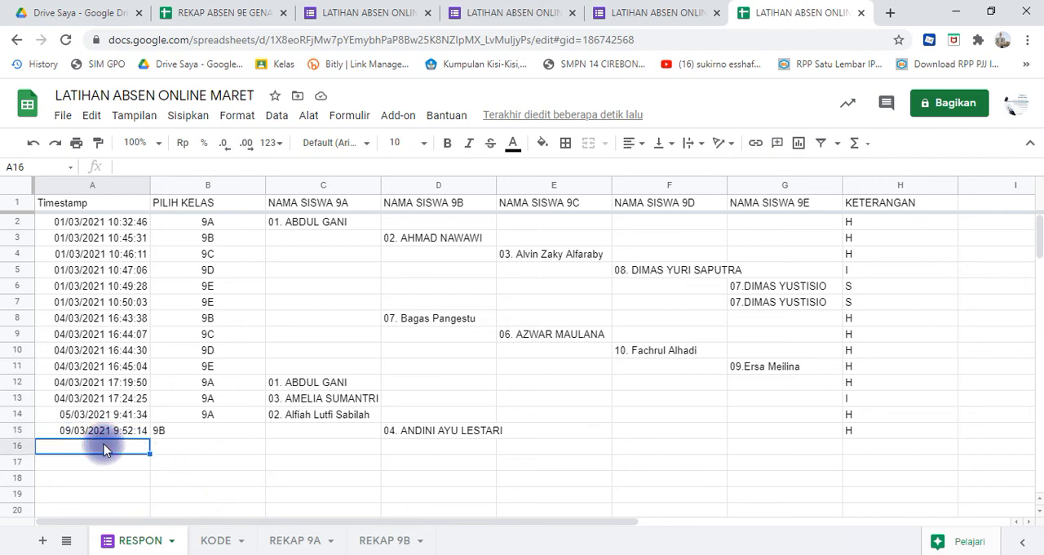
- Check the attendance mark of student 04 under 09/03 on REKAP 9B and look over the remaining students' rows
click(385, 542)
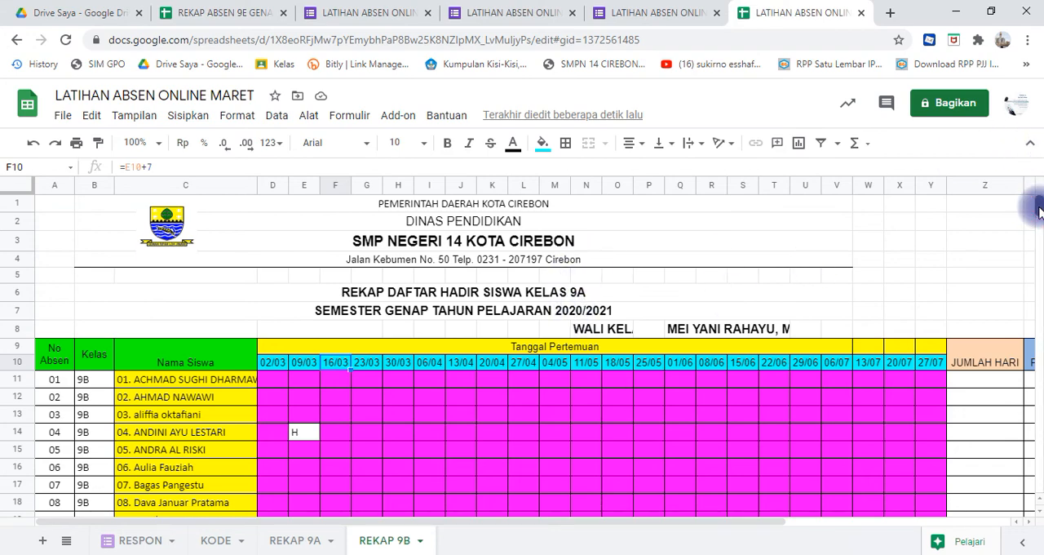
scroll(1040, 212, down, 4)
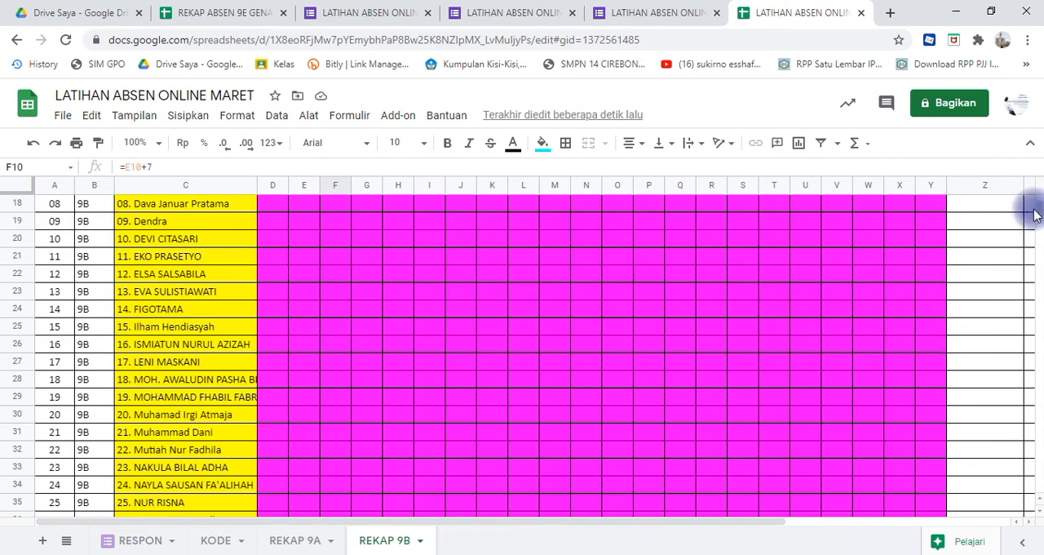
scroll(1038, 212, up, 4)
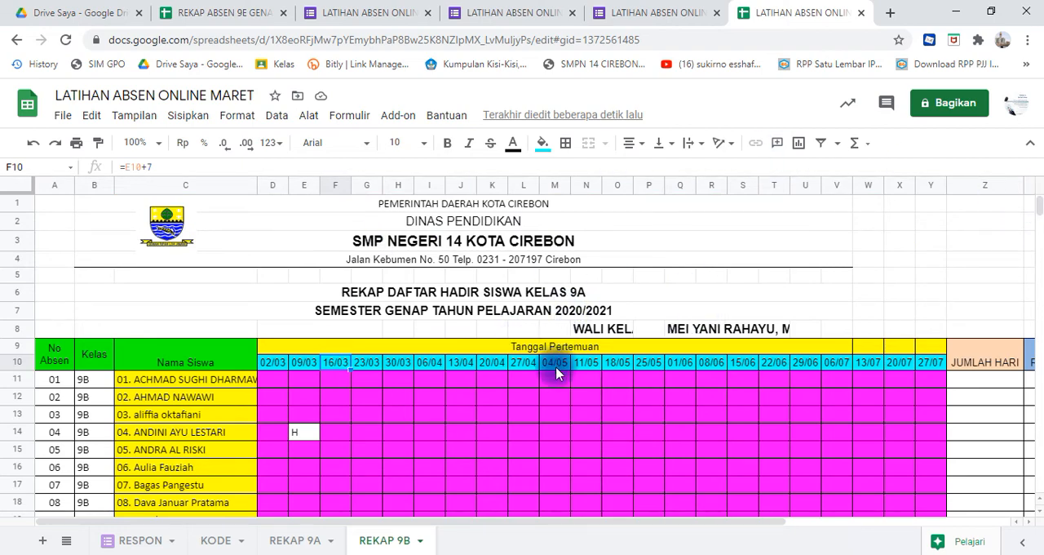
- Rename the REKAP 9A sheet as REKAP 9A MARET
click(297, 540)
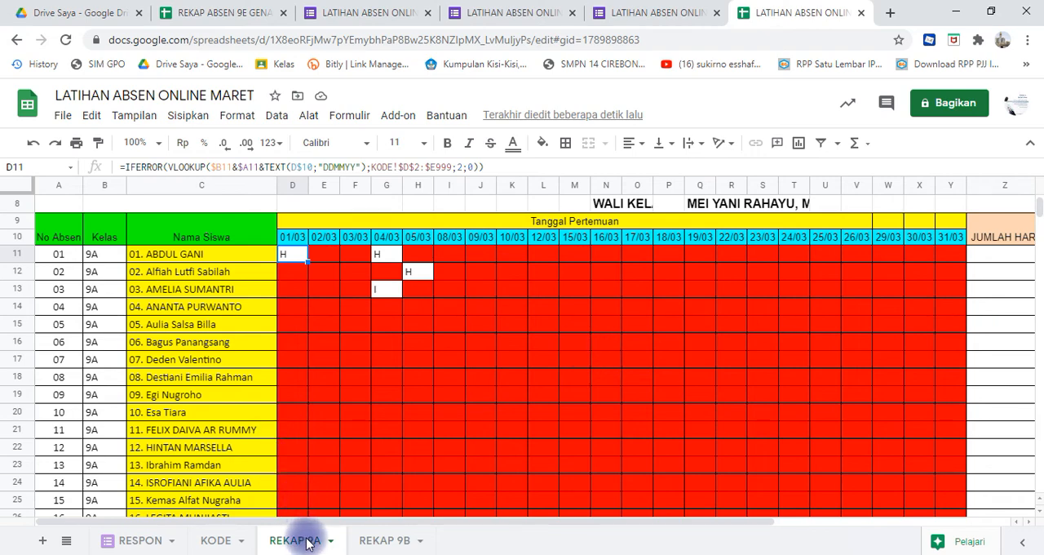
click(331, 542)
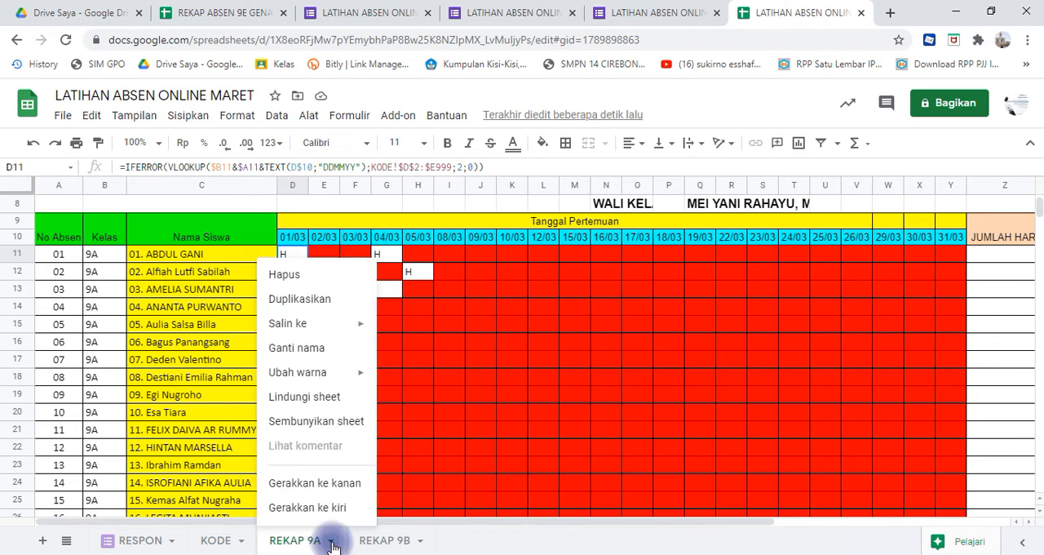
click(315, 348)
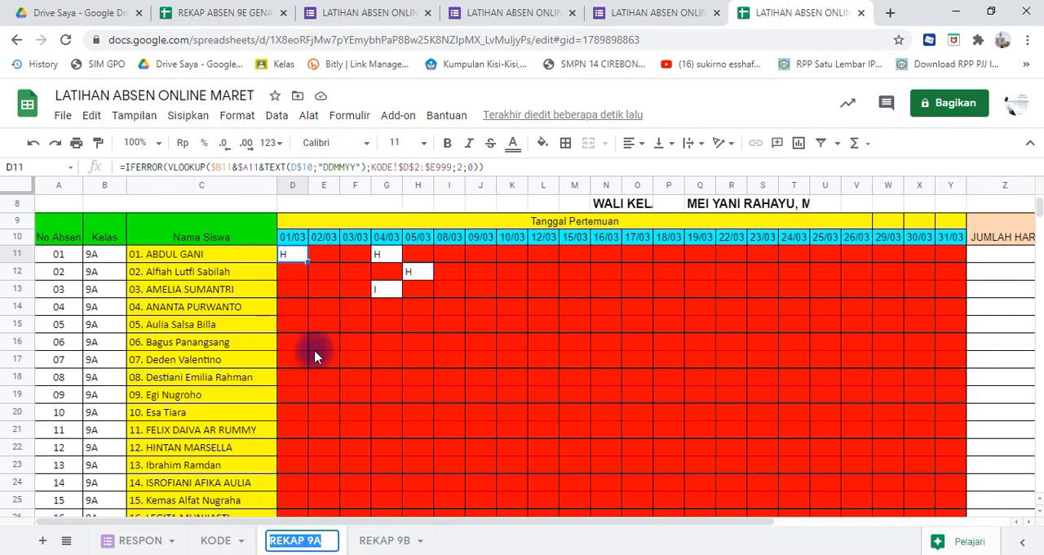
click(323, 545)
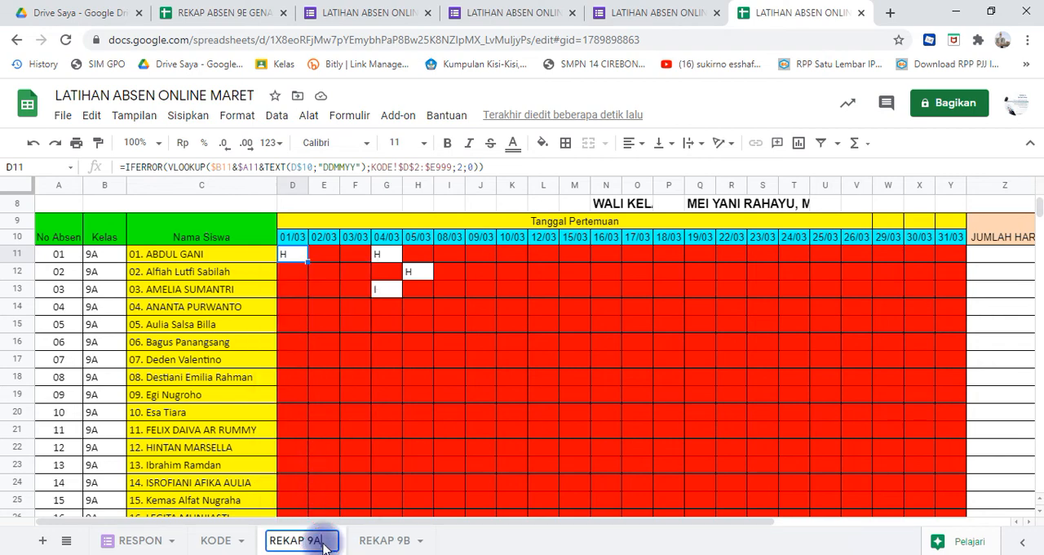
text(MA)
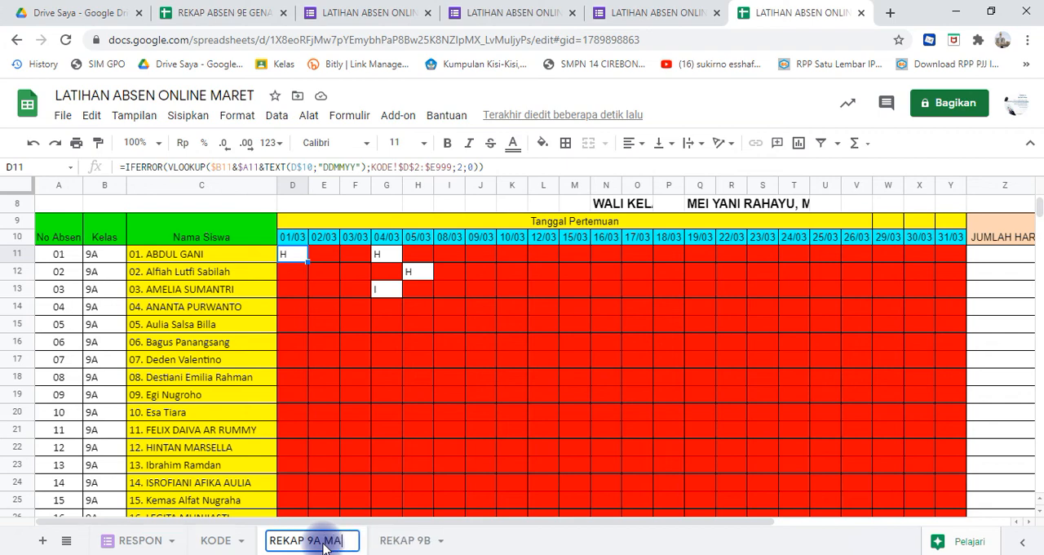
text(RET)
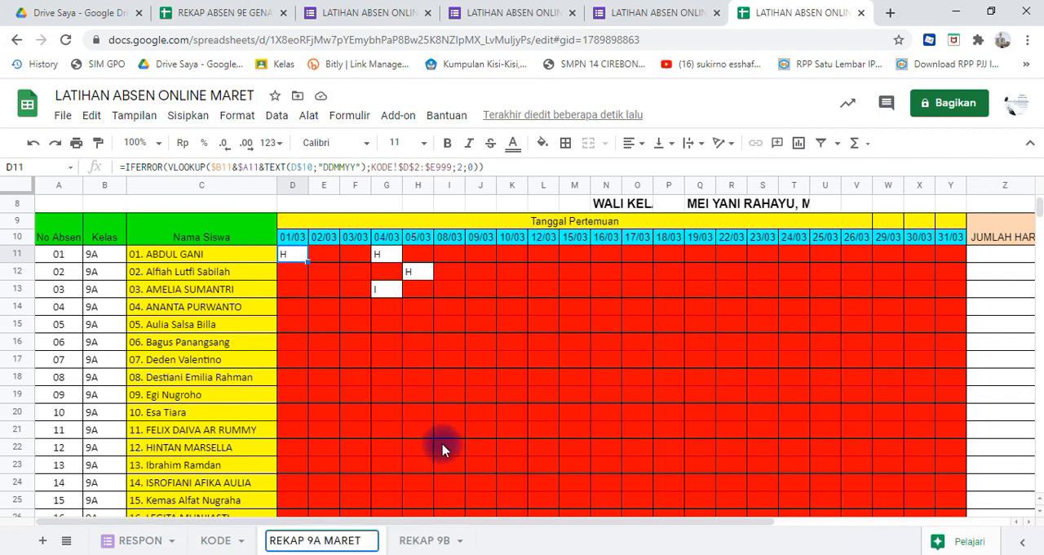
click(441, 449)
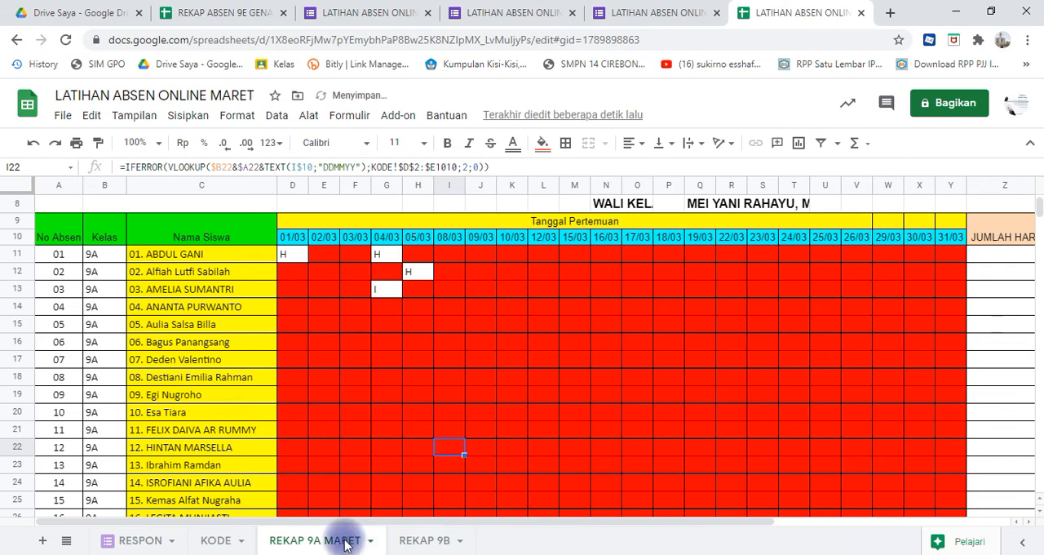
- Duplicate the REKAP 9A MARET sheet and rename the copy as REKAP 9A APRIL
click(369, 542)
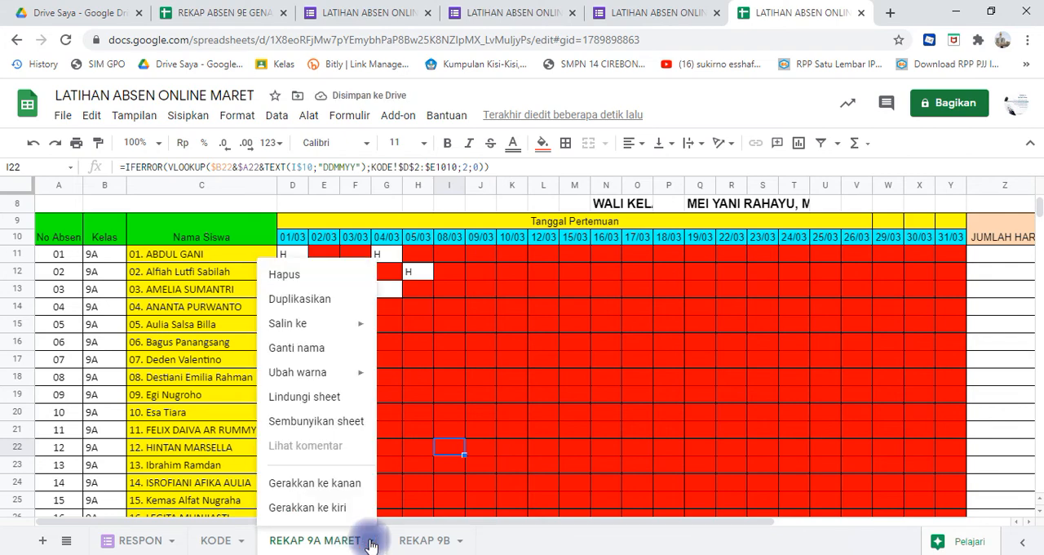
click(328, 299)
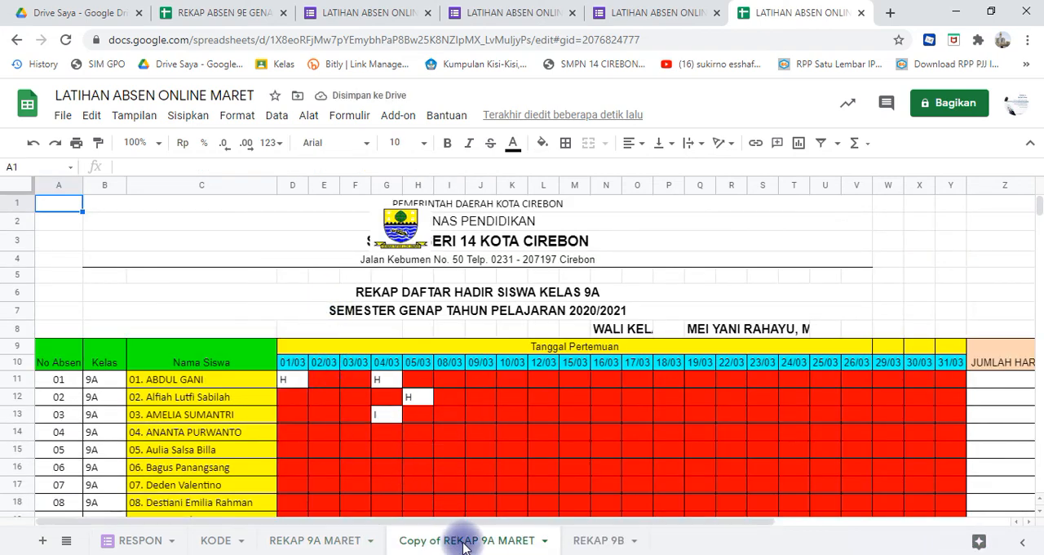
click(543, 541)
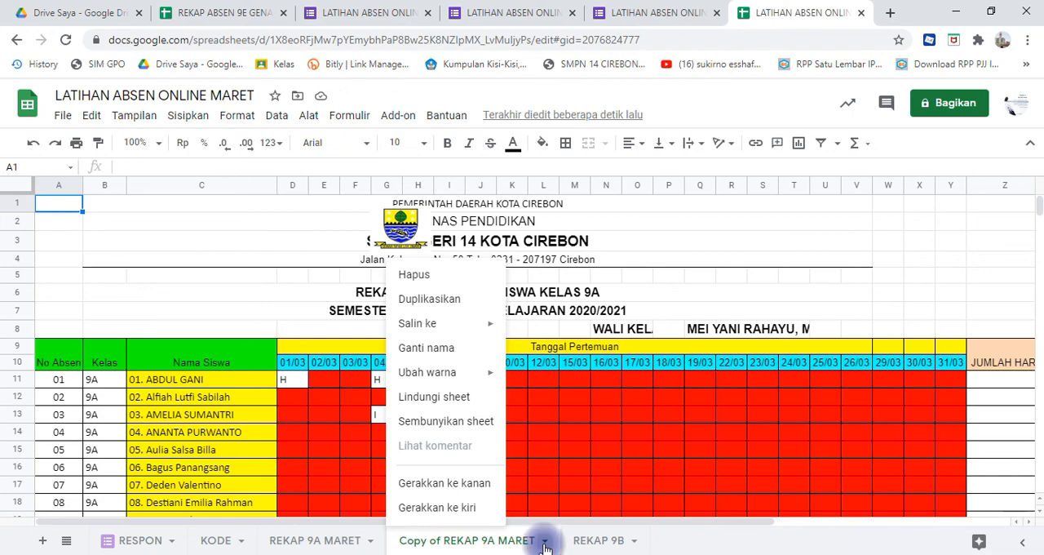
click(443, 350)
click(444, 542)
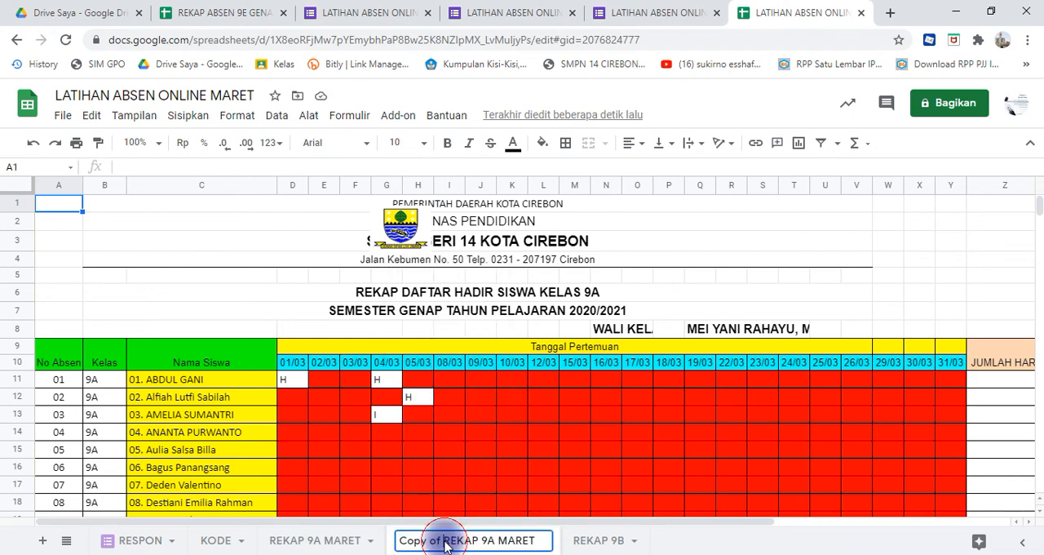
key(BackSpace)
key(BackSpace)
key(BackSpace)
key(BackSpace)
key(BackSpace)
key(BackSpace)
key(BackSpace)
key(BackSpace)
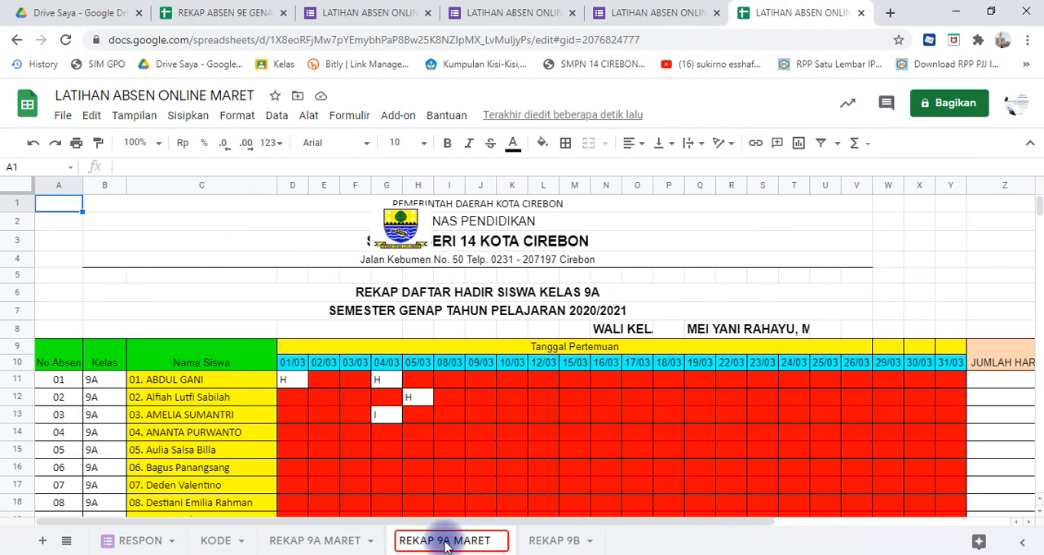
key(Right)
key(Right)
key(Right)
key(shift+Right)
key(shift+Right)
key(shift+Right)
key(shift+Right)
key(shift+Right)
text(A)
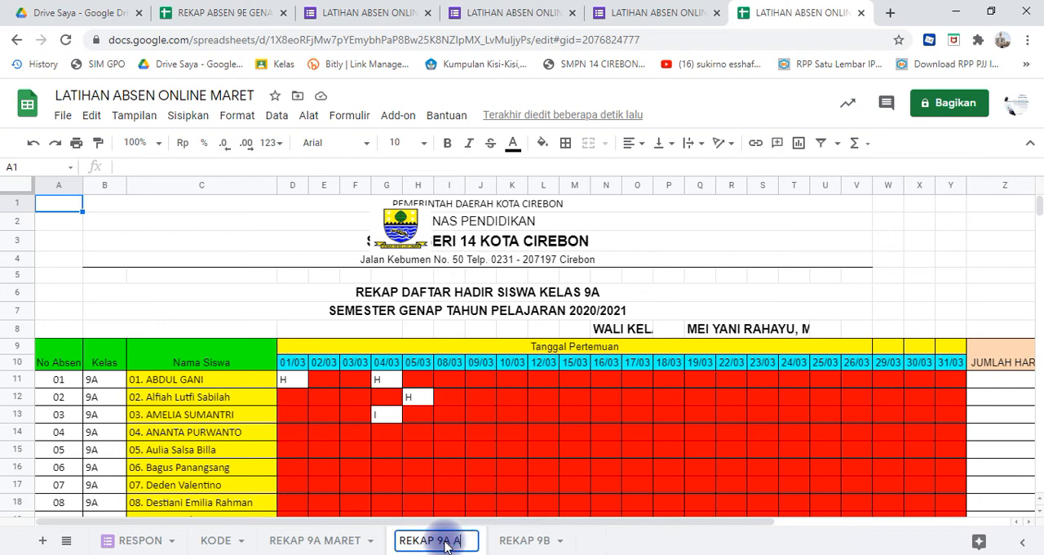
text(PRIL)
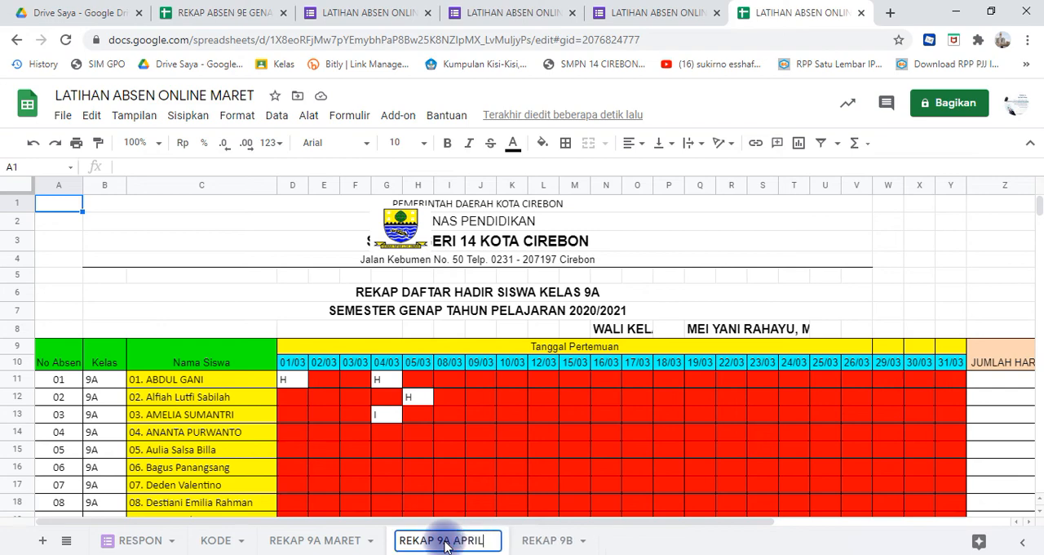
click(510, 485)
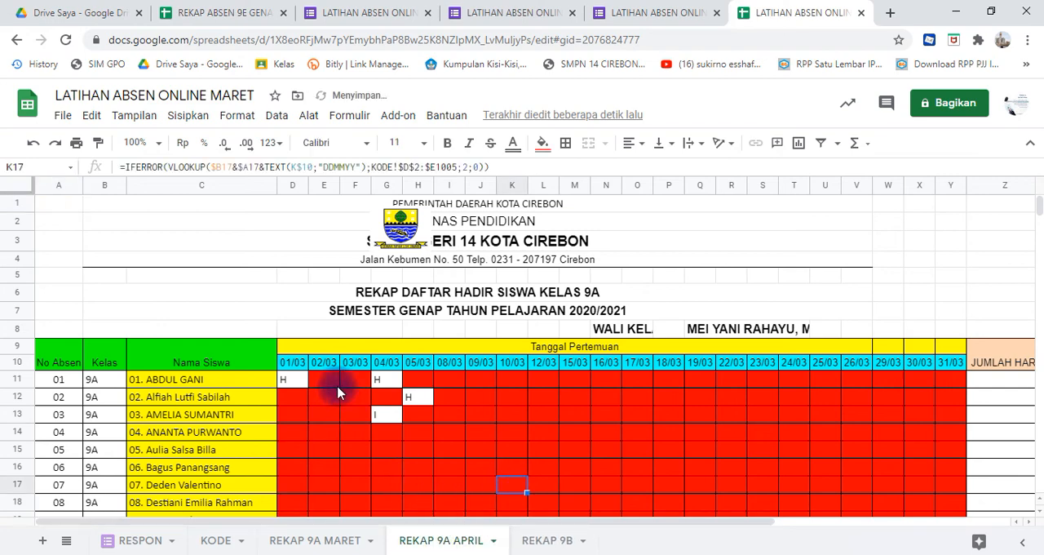
- Clear all the meeting dates in D10:Y10 of REKAP 9A APRIL
click(303, 367)
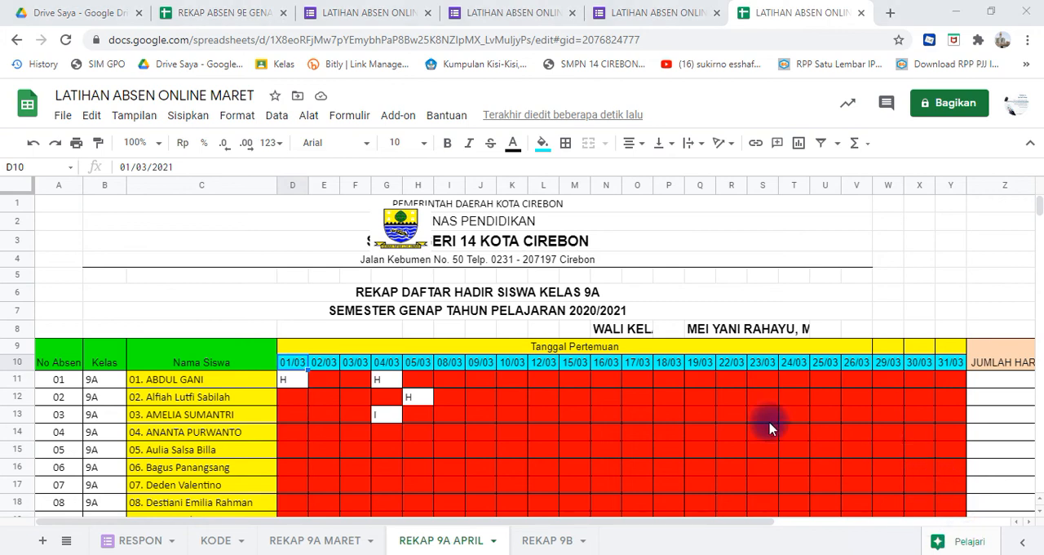
click(744, 417)
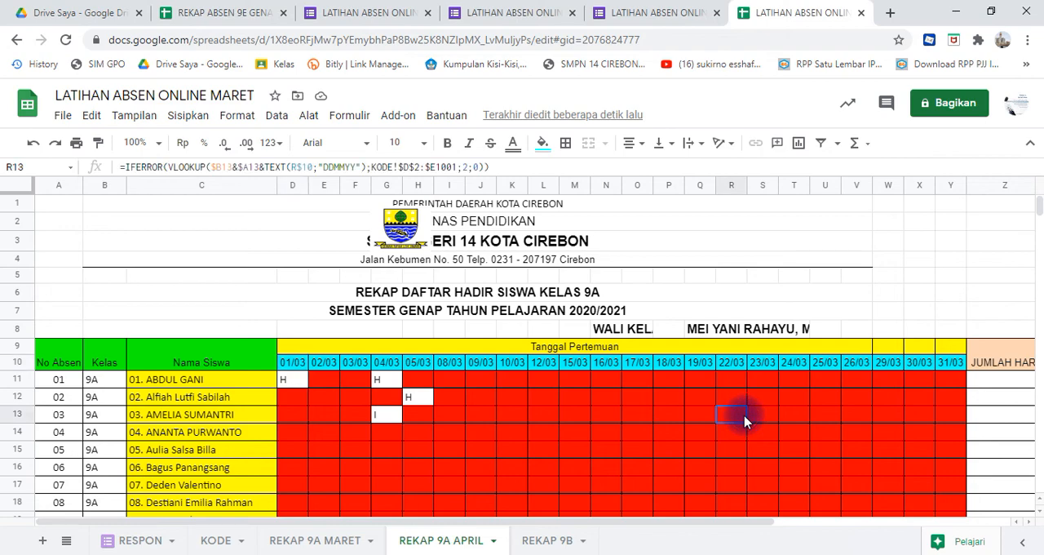
click(296, 365)
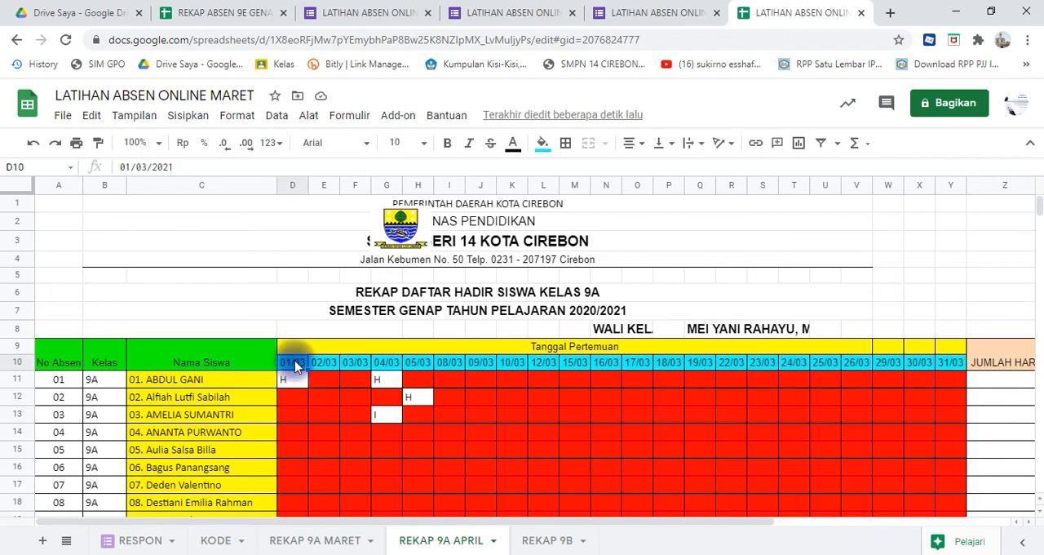
key(shift+Right)
key(shift+Right)
key(shift+Right)
key(shift+Right)
key(shift+Right)
key(shift+Right)
key(shift+Right)
key(shift+Right)
key(shift+Right)
key(shift+Right)
key(shift+Right)
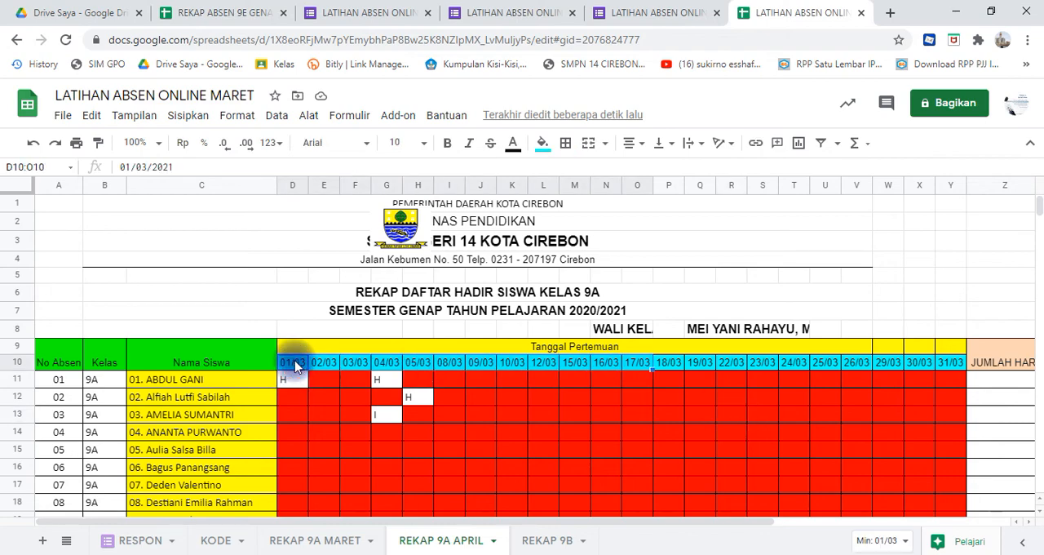
key(shift+Right)
key(shift+Right)
key(shift+Right)
key(shift+Right)
key(shift+Right)
key(shift+Right)
key(shift+Right)
key(shift+Right)
key(shift+Right)
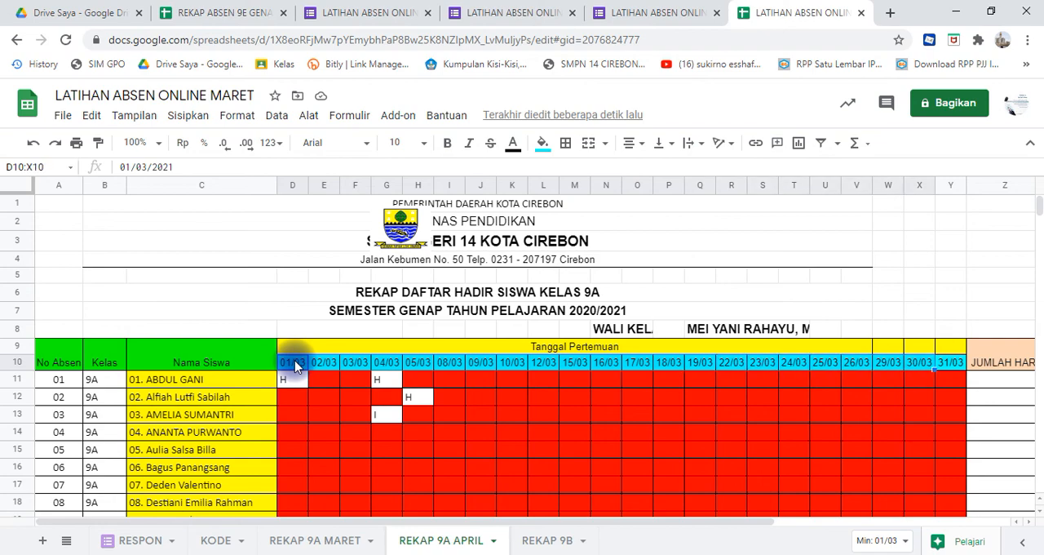
key(shift+Right)
key(Delete)
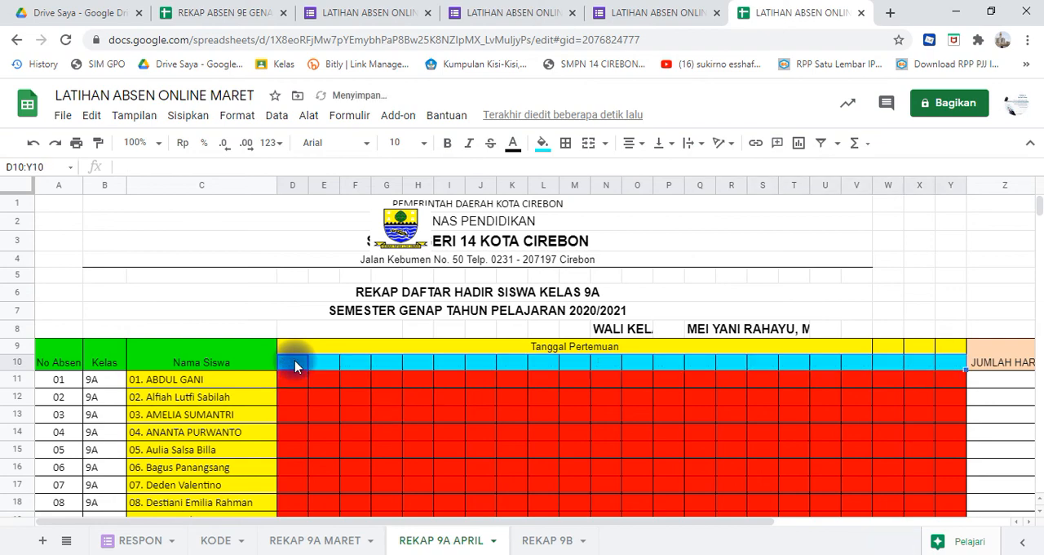
- Enter 01/03/2021 as the first meeting date in D10 of REKAP 9A APRIL
click(296, 367)
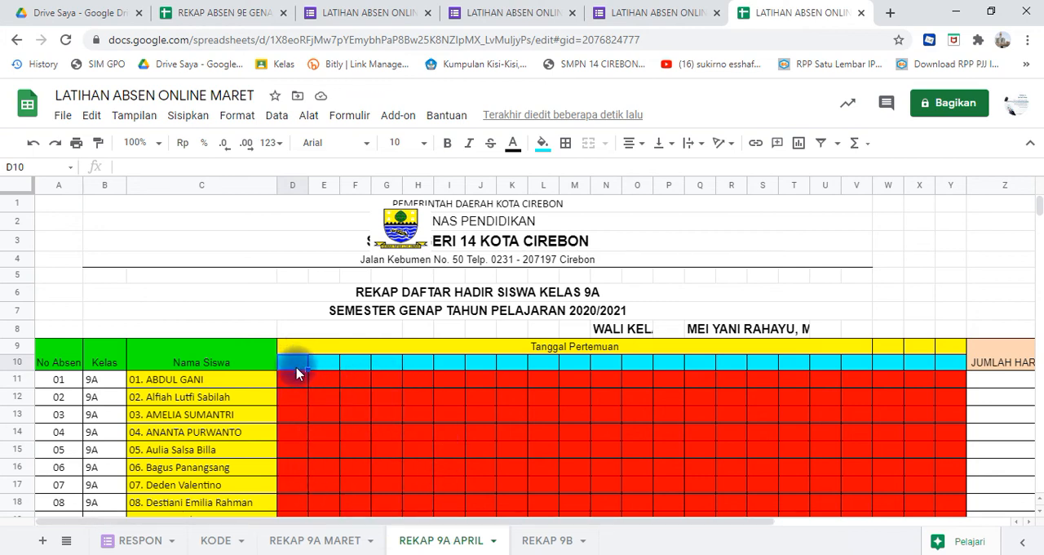
text(01/03/2021)
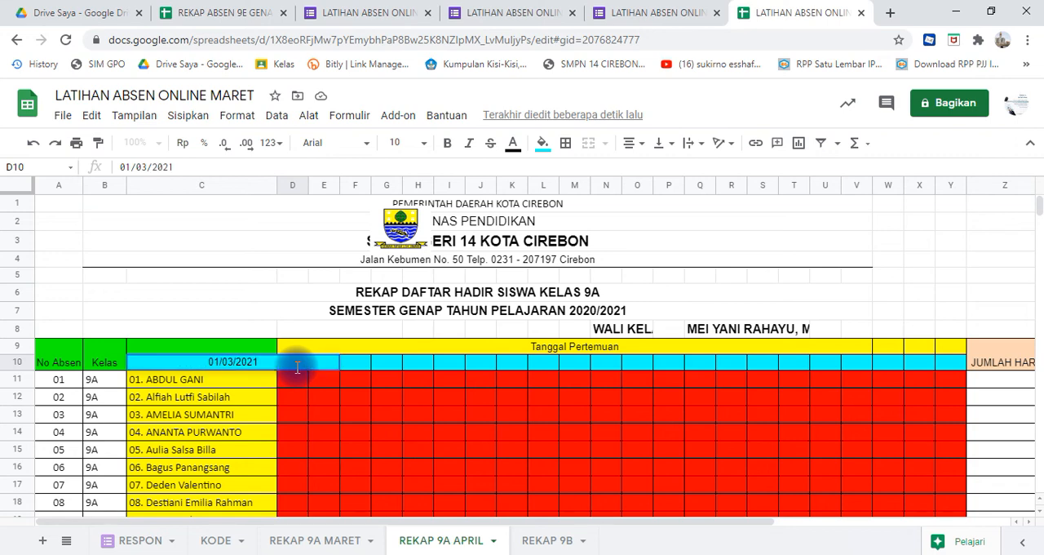
key(Return)
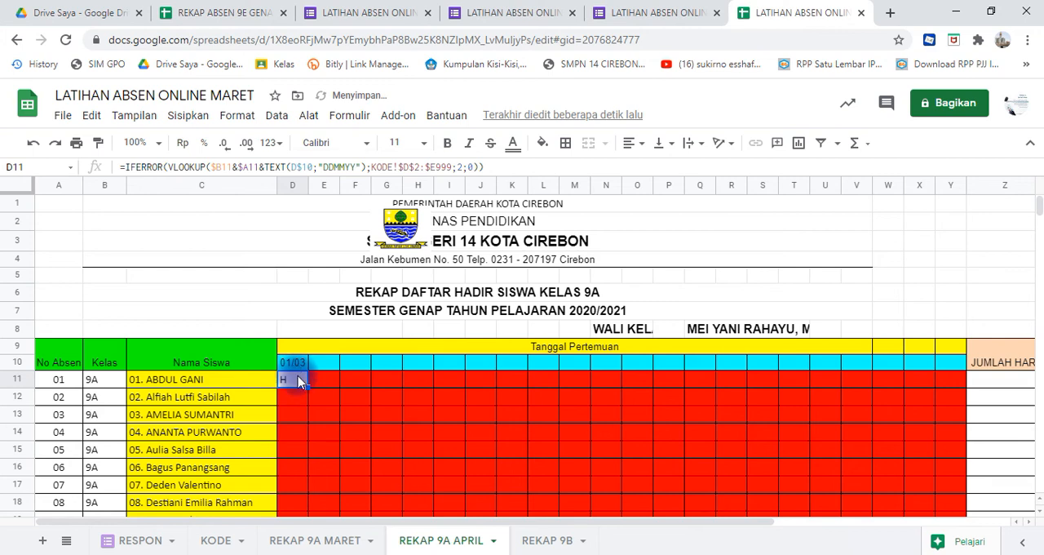
- Correct the month of the first meeting date in D10 so that it reads 01/04/2021
click(298, 369)
click(147, 168)
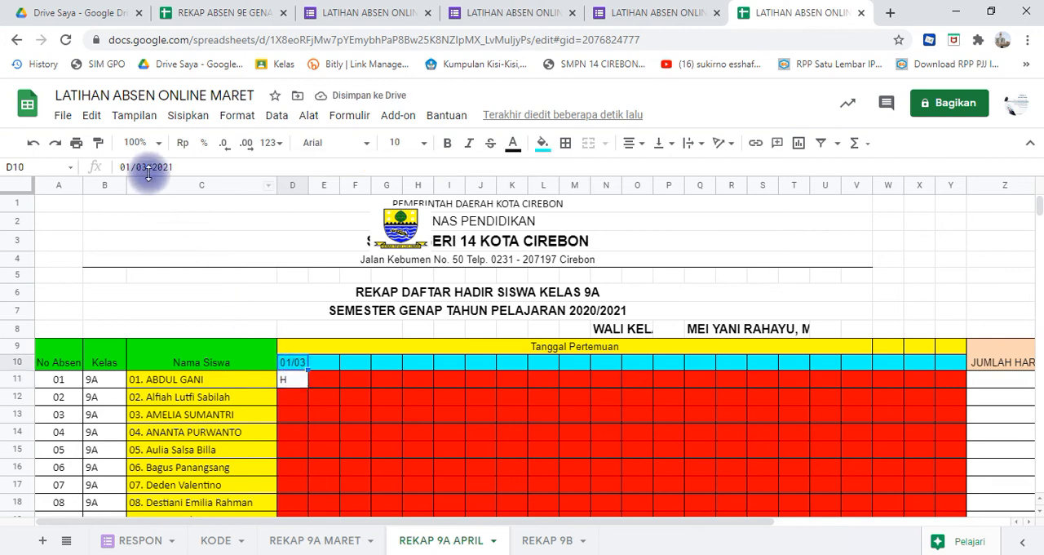
key(BackSpace)
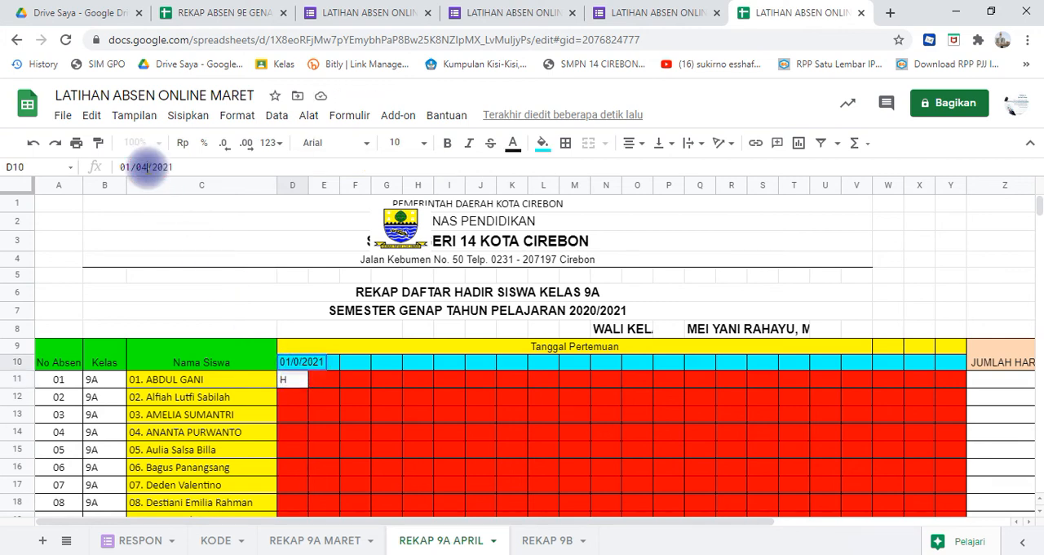
text(4)
key(Return)
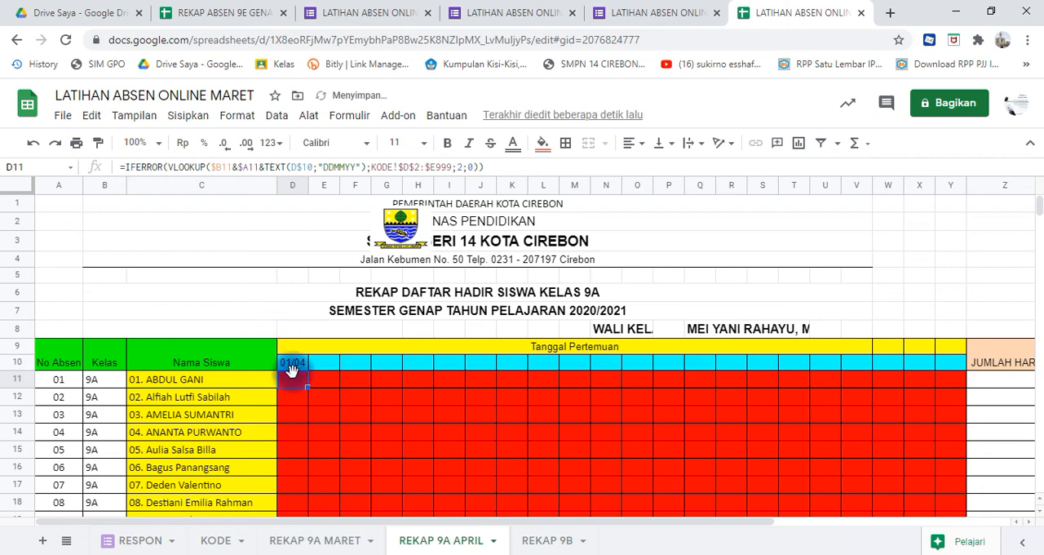
- Enter 05/04/2021 as the second meeting date in E10
click(296, 367)
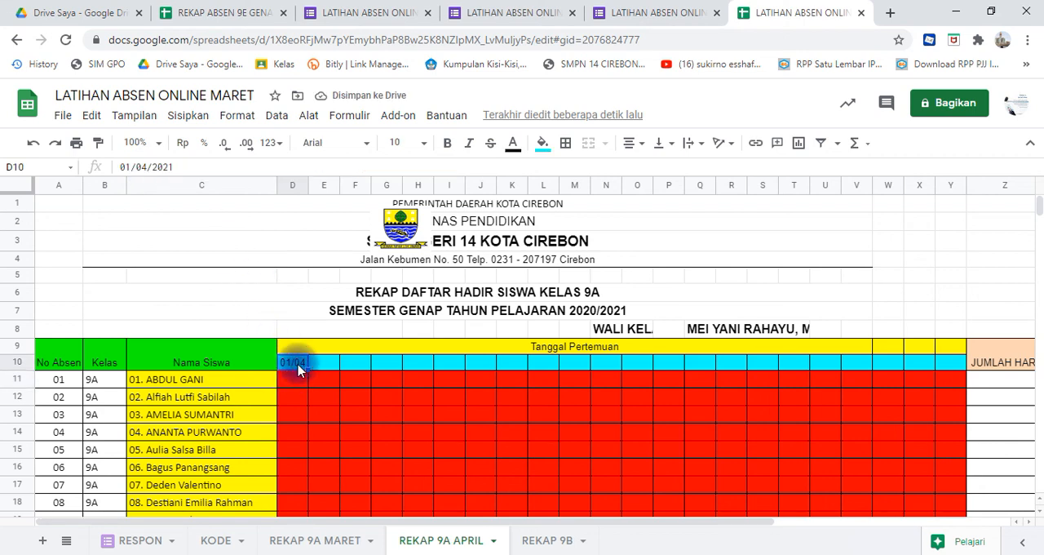
drag(298, 369, 324, 372)
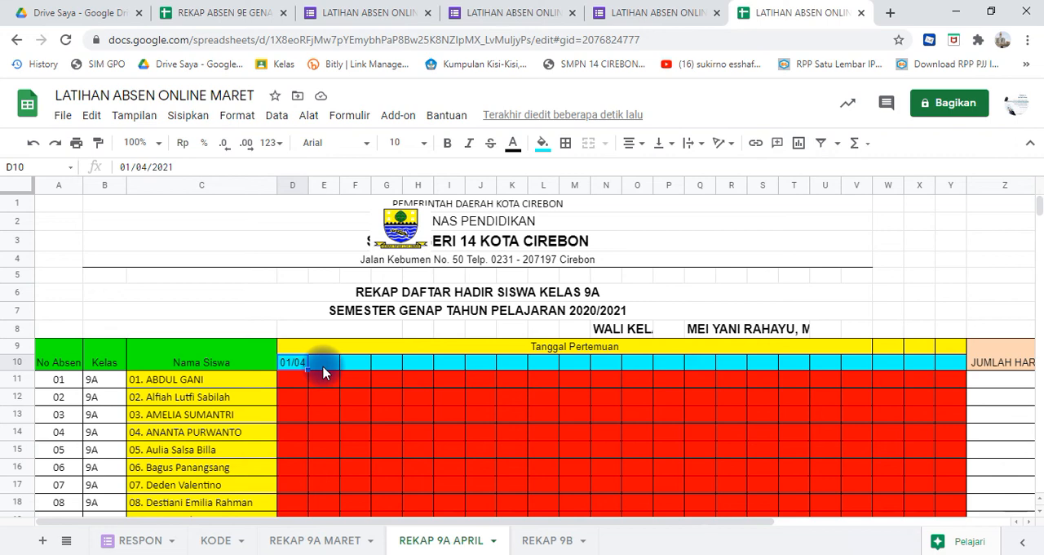
click(324, 372)
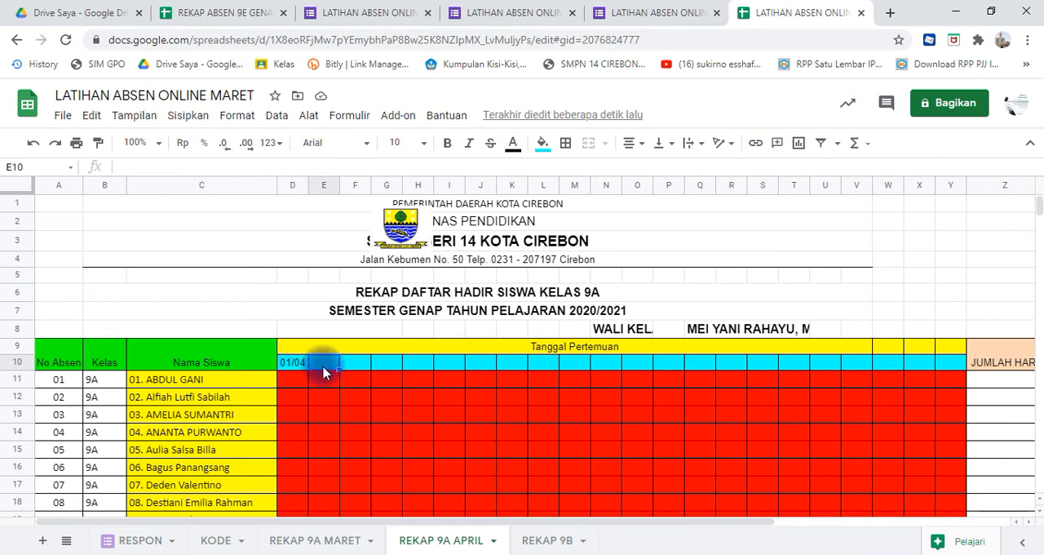
text(05/04/2021)
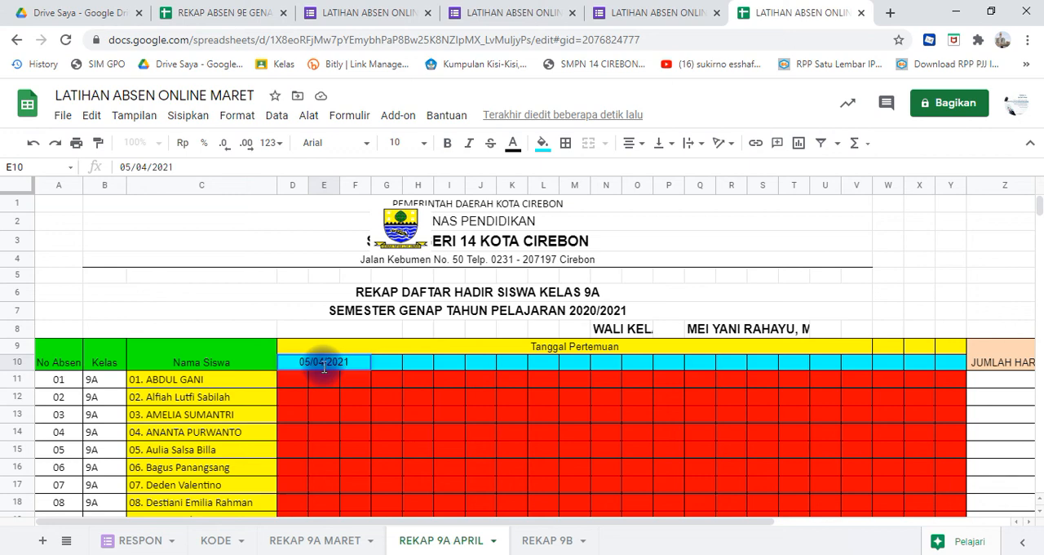
key(Return)
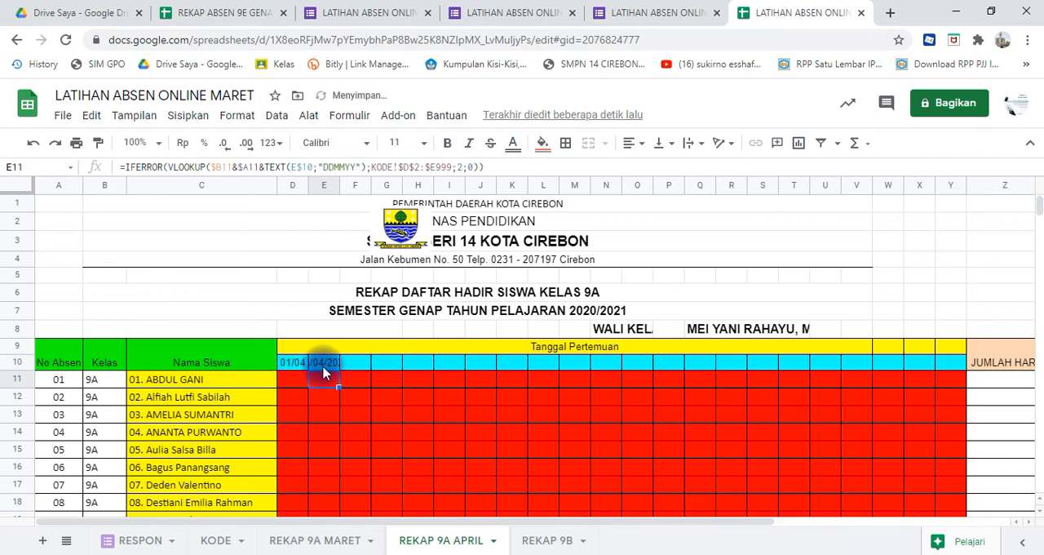
- Compare the stored dates and their display format in D10 and E10
click(323, 367)
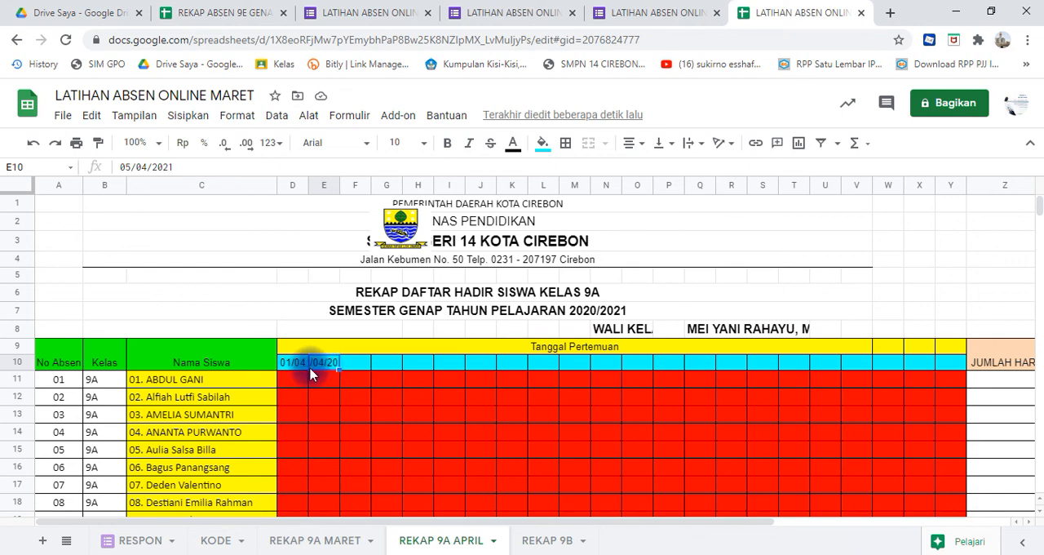
click(299, 364)
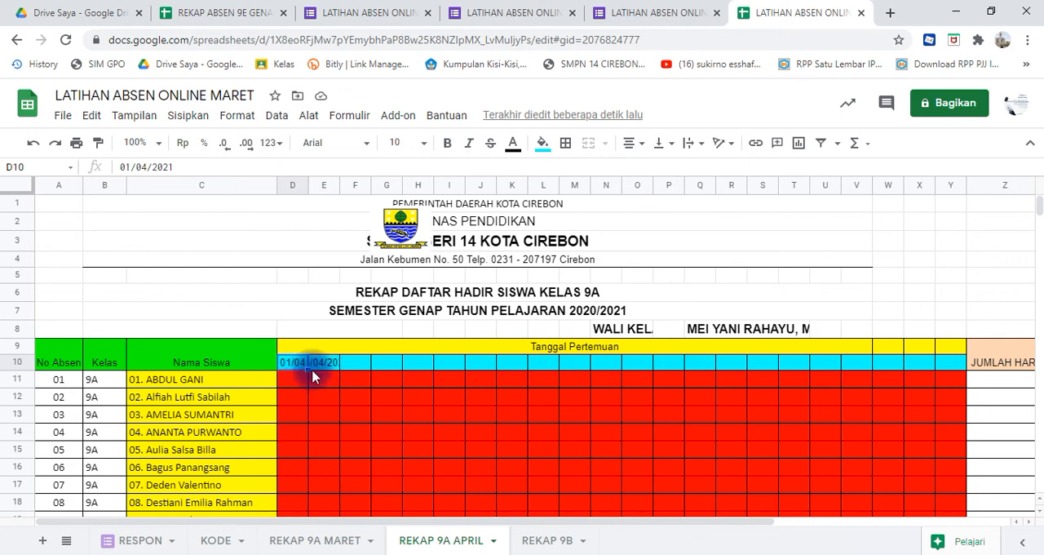
click(327, 367)
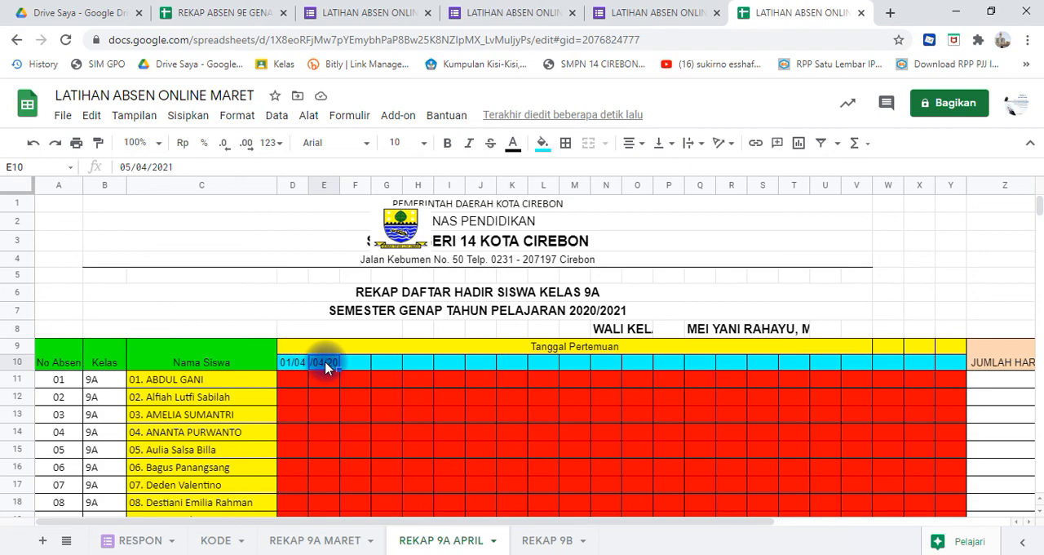
- Format the date in E10 with the dd/MM display format
click(235, 119)
mouse_move(278, 180)
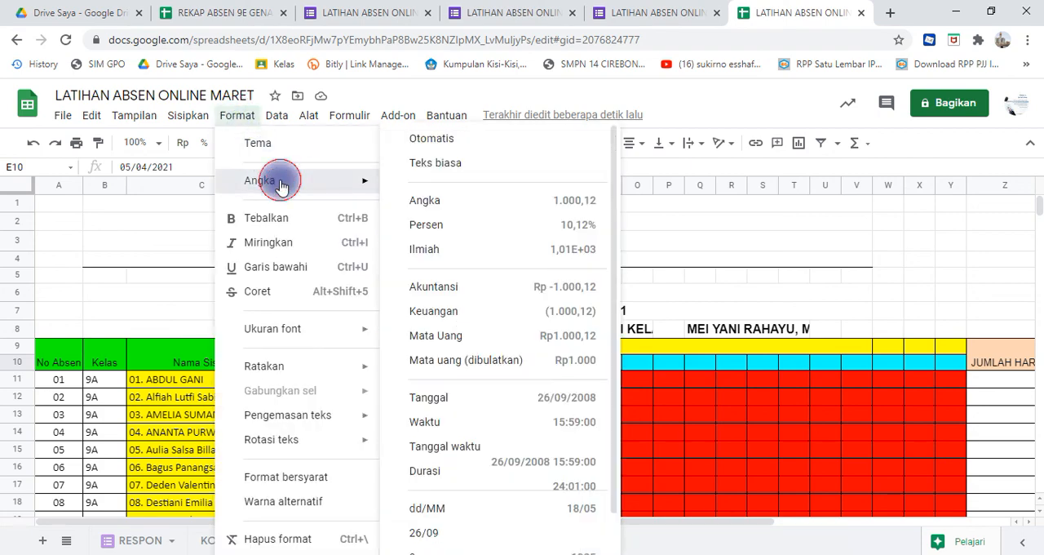
click(478, 508)
click(418, 431)
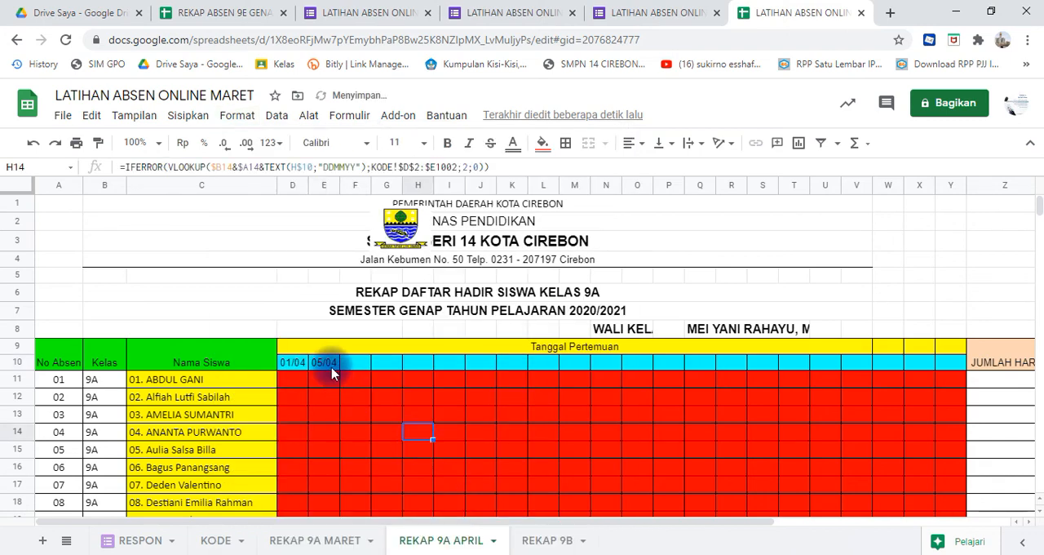
- Enter the formula =E10+1 in F10 to calculate the third meeting date
click(331, 366)
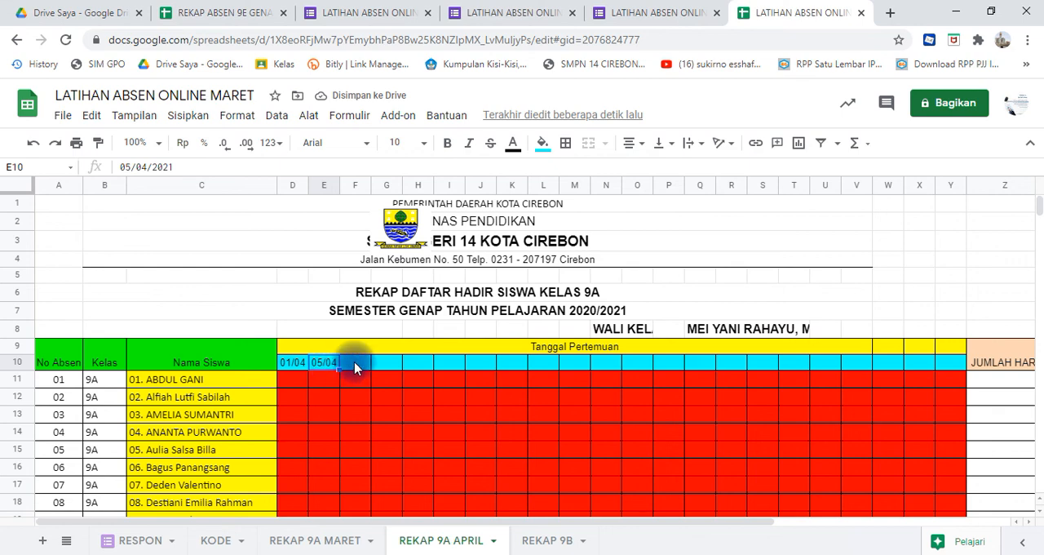
click(355, 364)
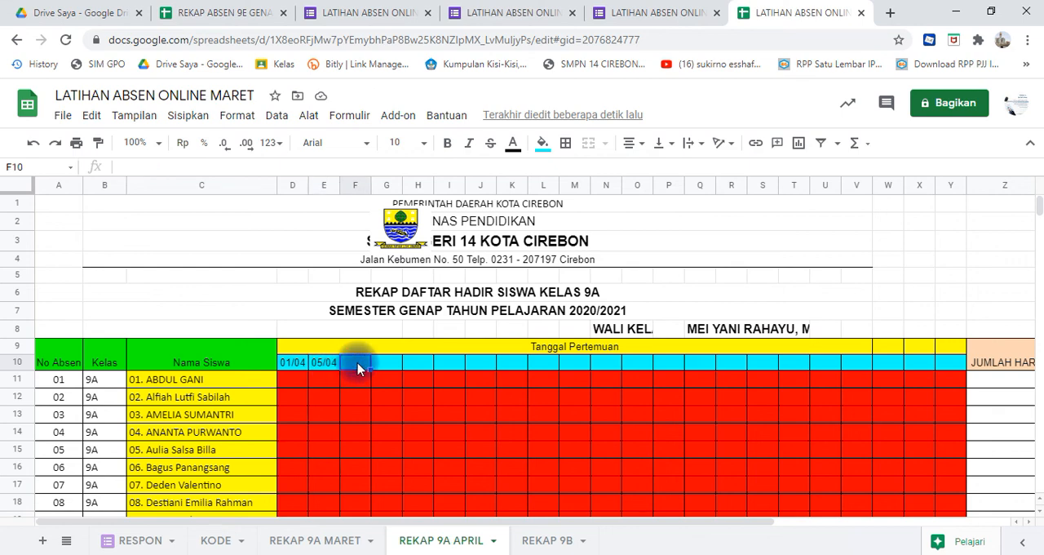
text(=)
click(328, 368)
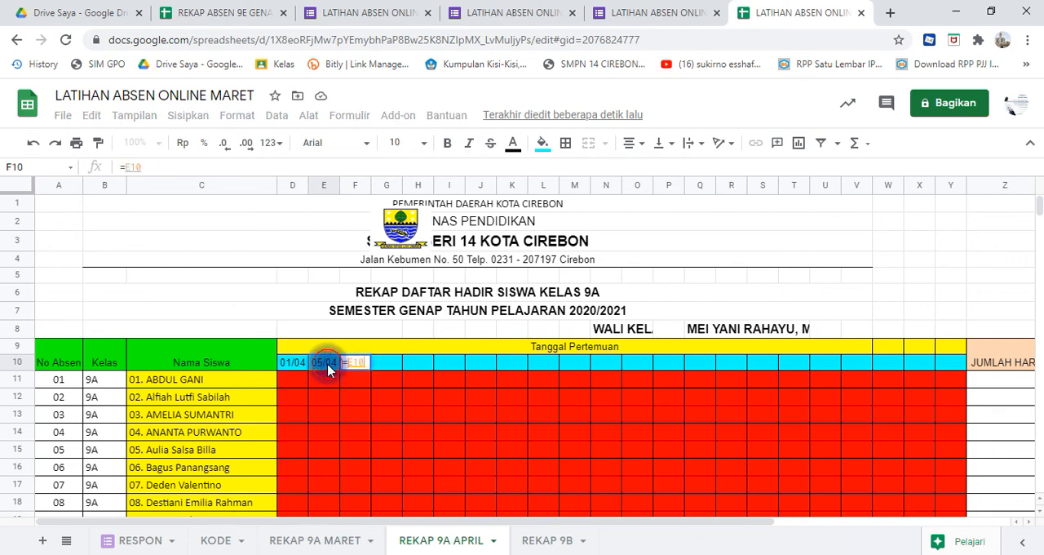
text(+1)
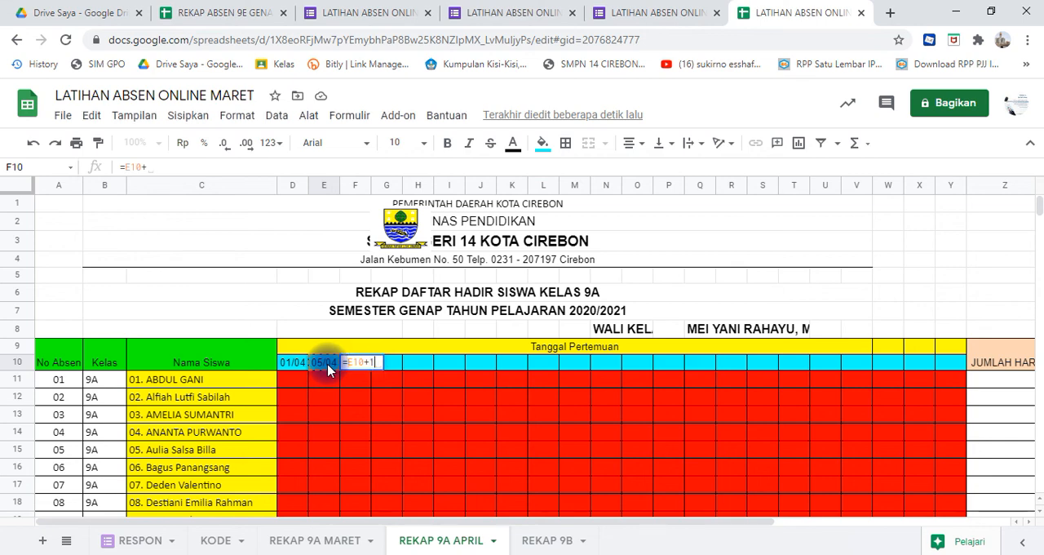
key(Return)
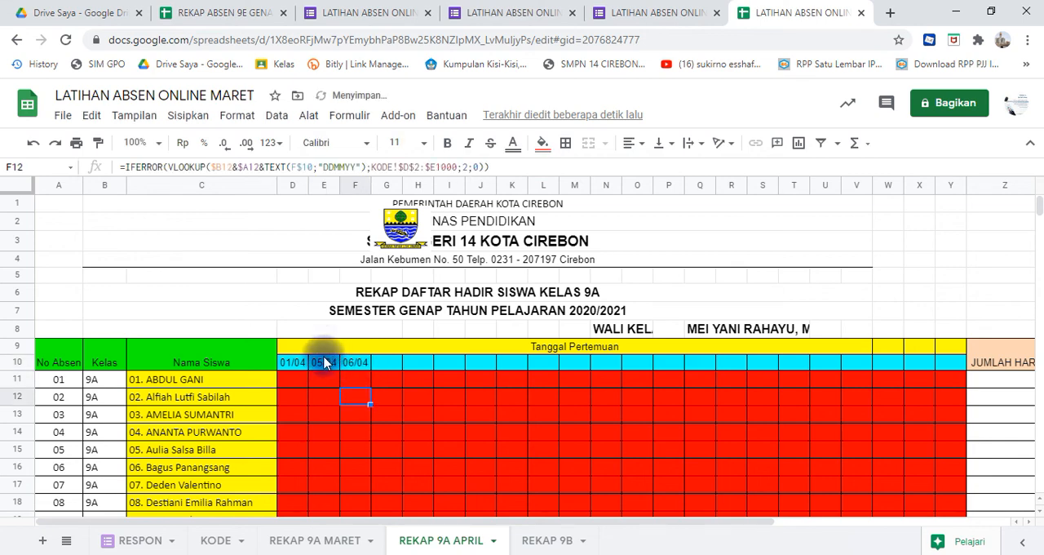
- Fill the F10 date formula across the row through I10
click(327, 364)
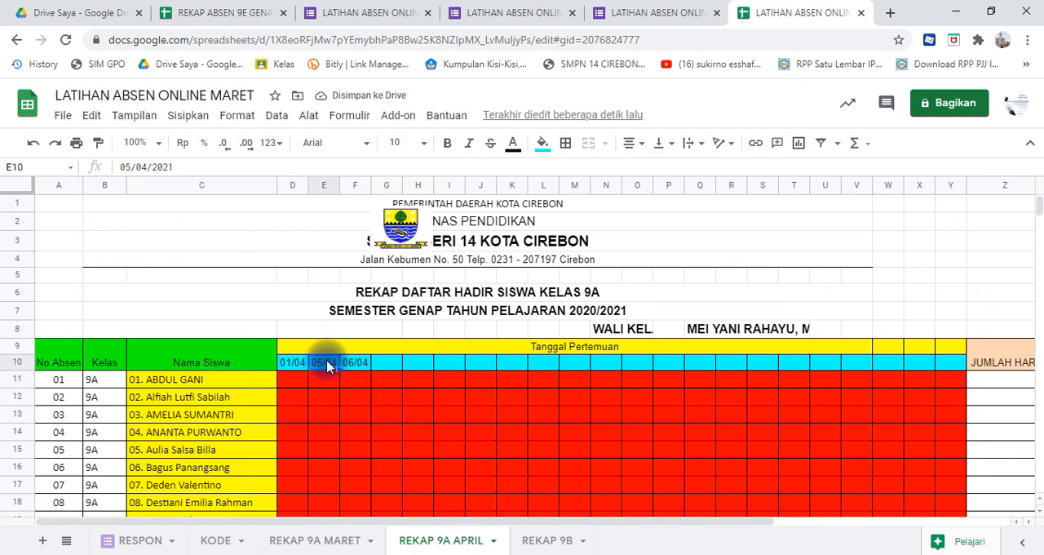
click(359, 365)
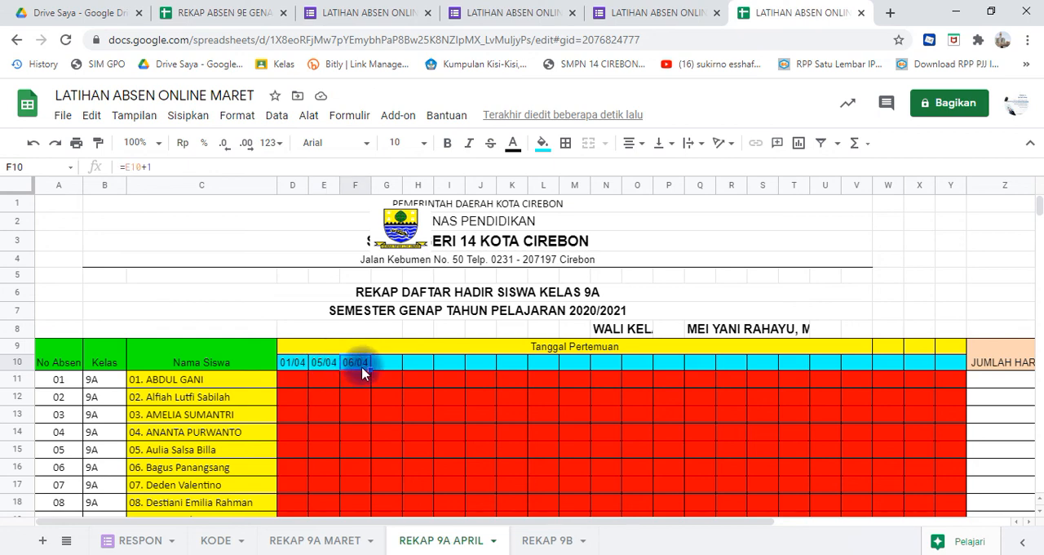
drag(372, 369, 453, 369)
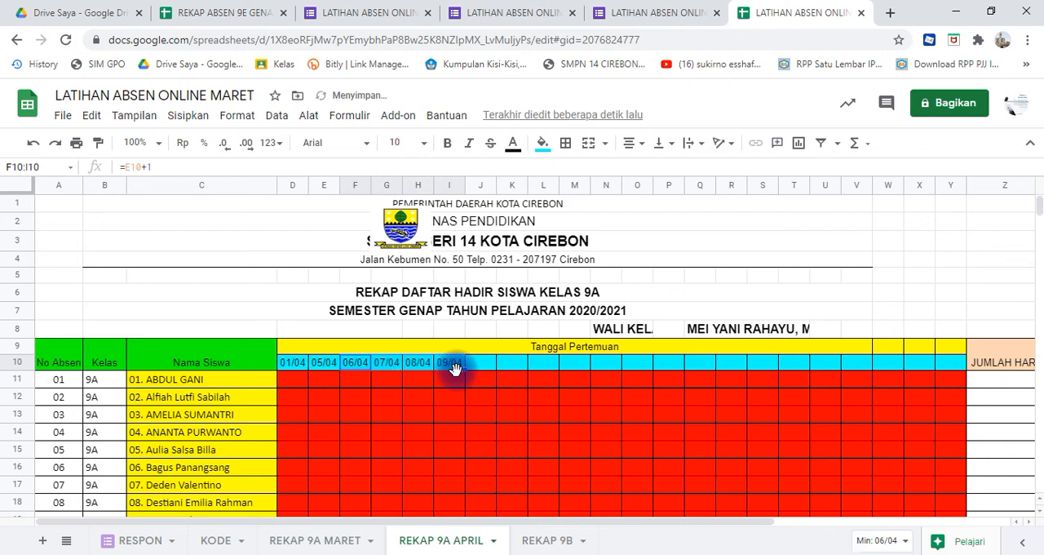
- Enter the formula =I10+3 in J10 so the next meeting date skips the weekend
click(480, 368)
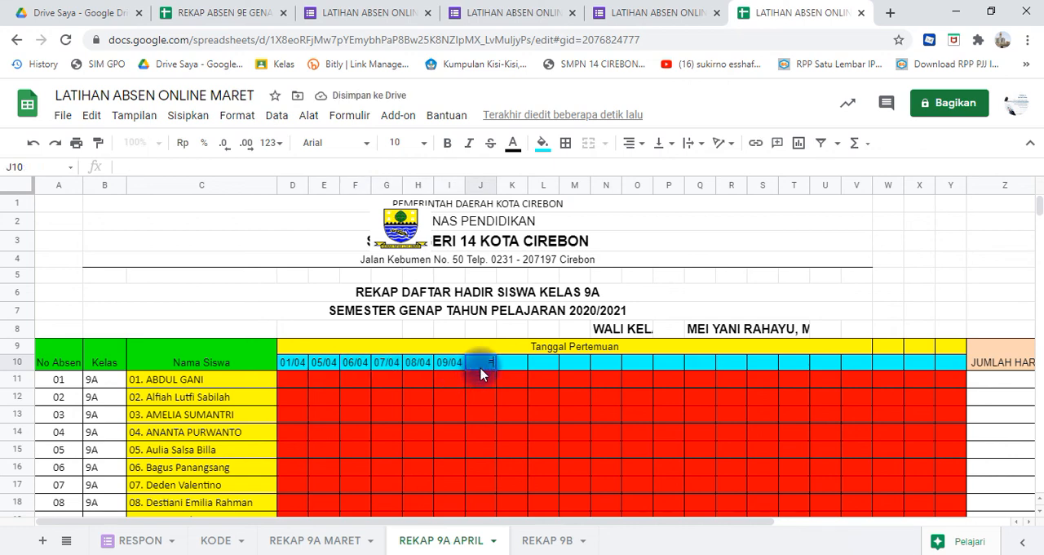
text(=)
click(448, 369)
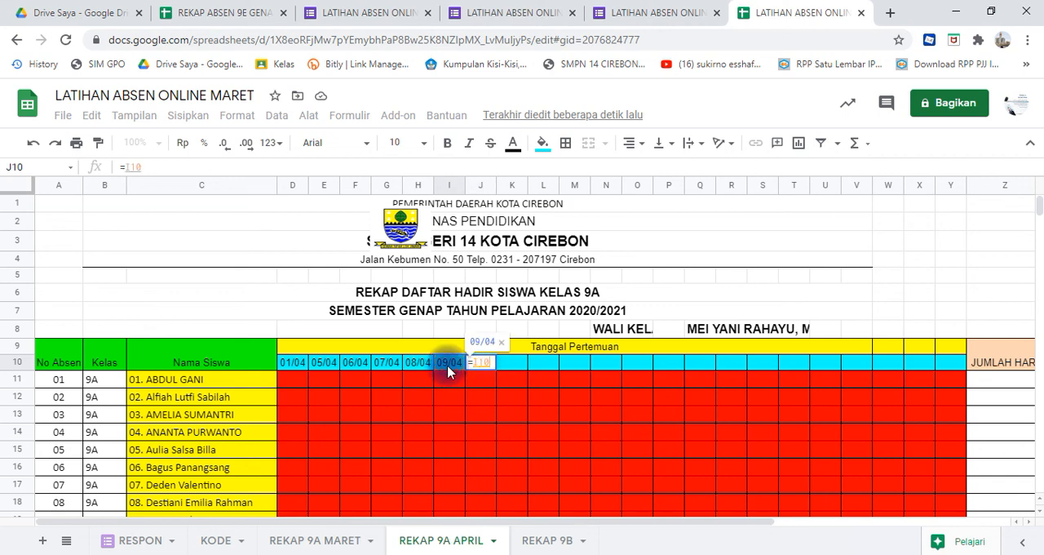
text(+3)
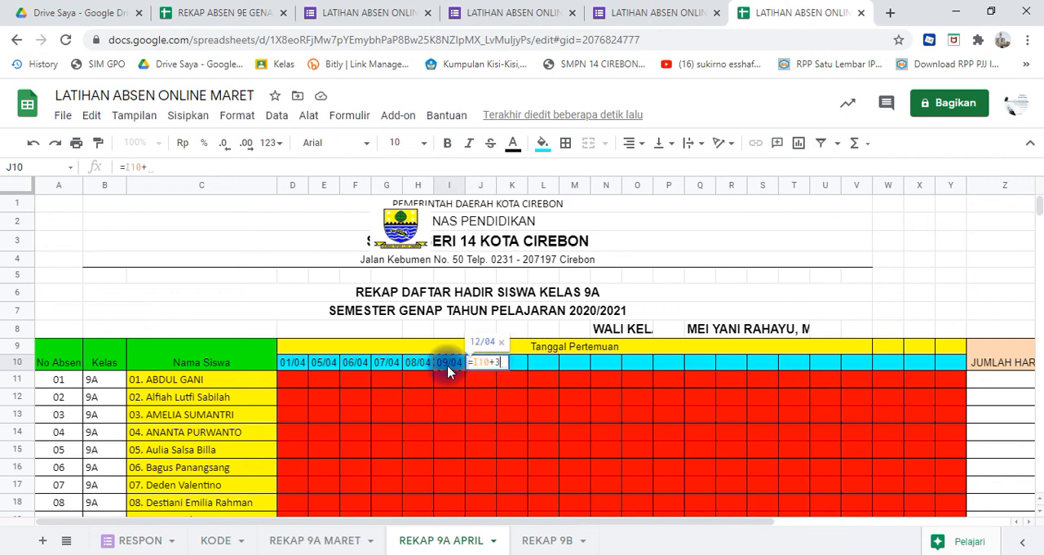
key(Return)
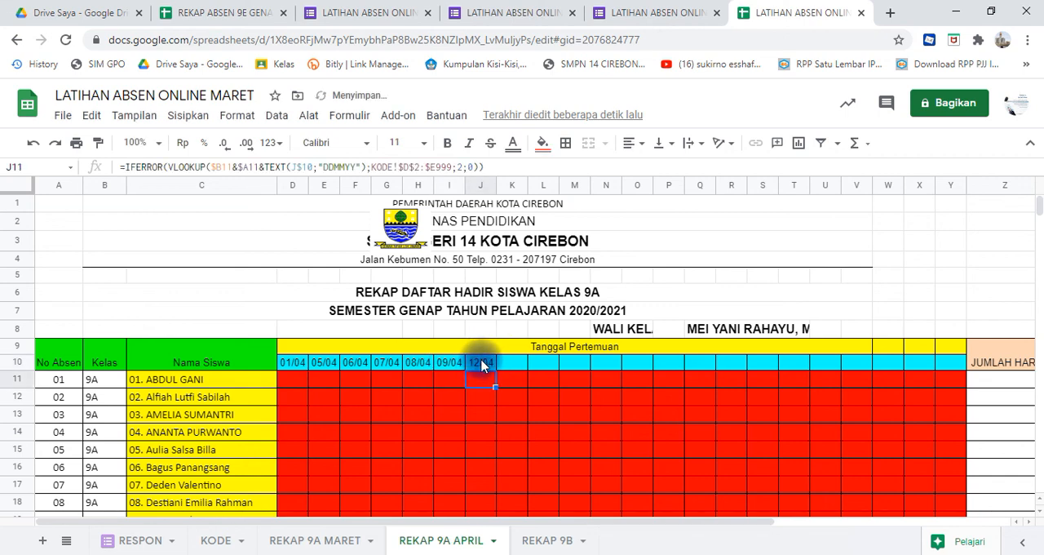
- Enter the formula =J10+1 in K10 for the following meeting date
click(480, 361)
click(506, 368)
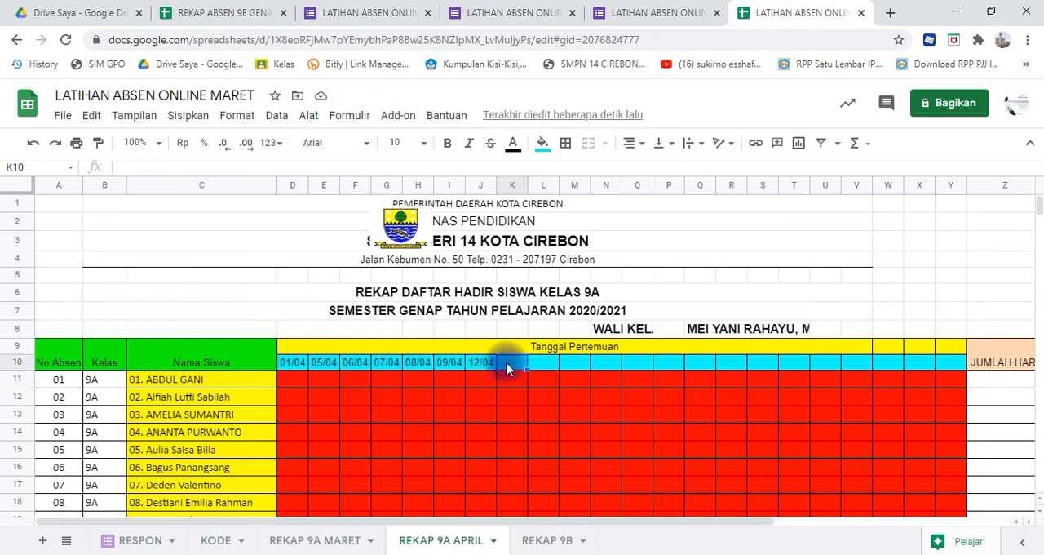
key(Left)
click(508, 368)
text(=)
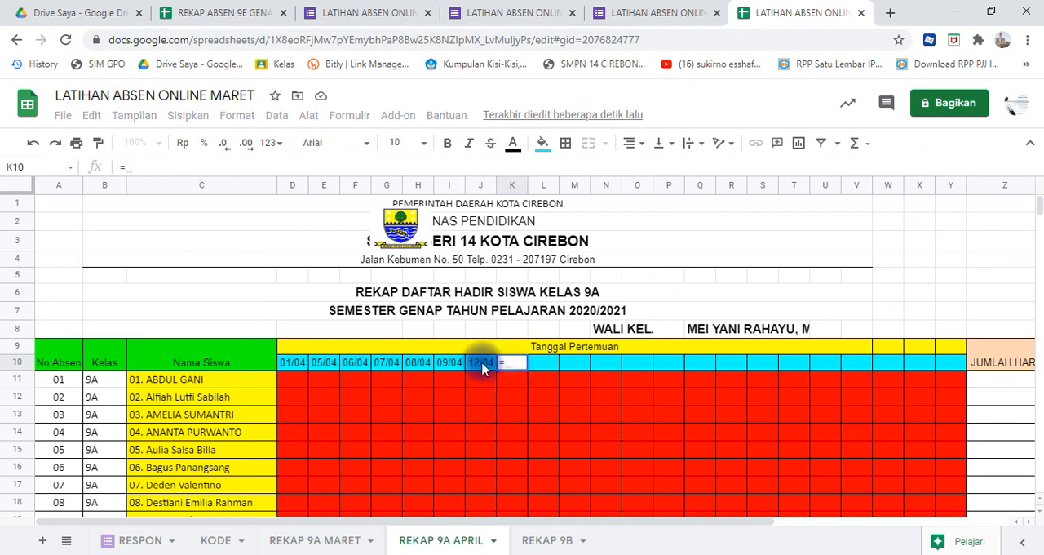
click(481, 368)
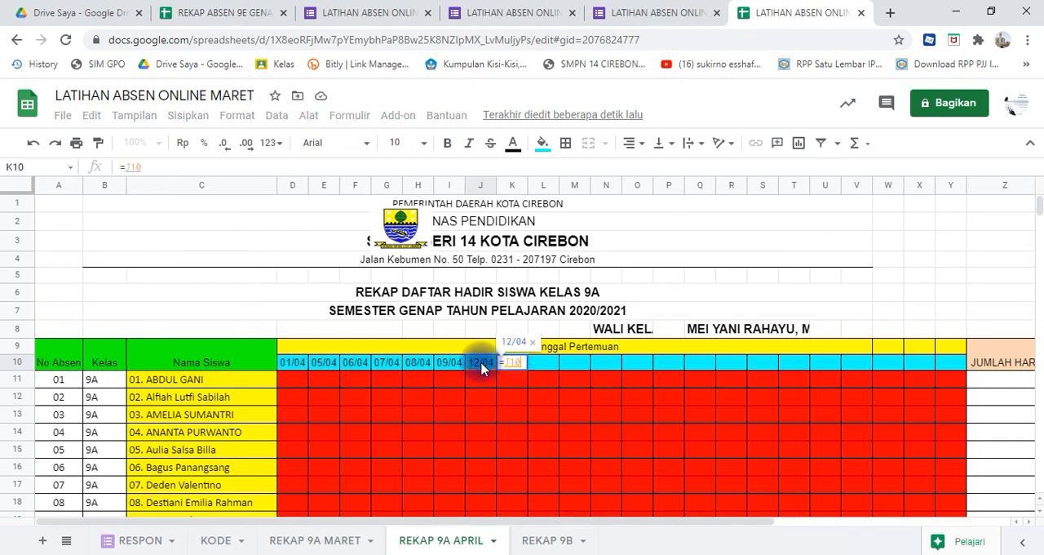
text(+1)
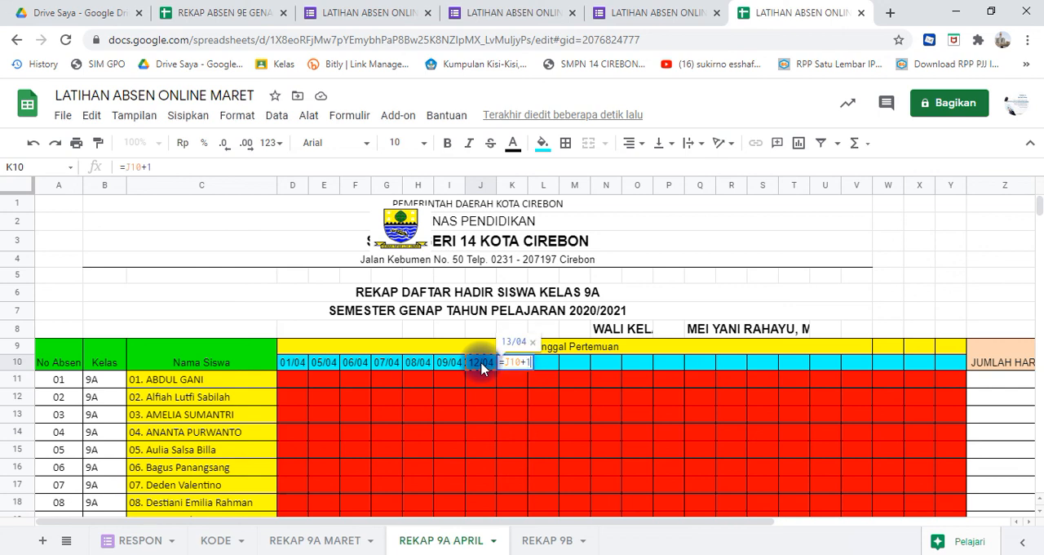
key(Return)
- Fill the K10 date formula across the row through N10
click(519, 367)
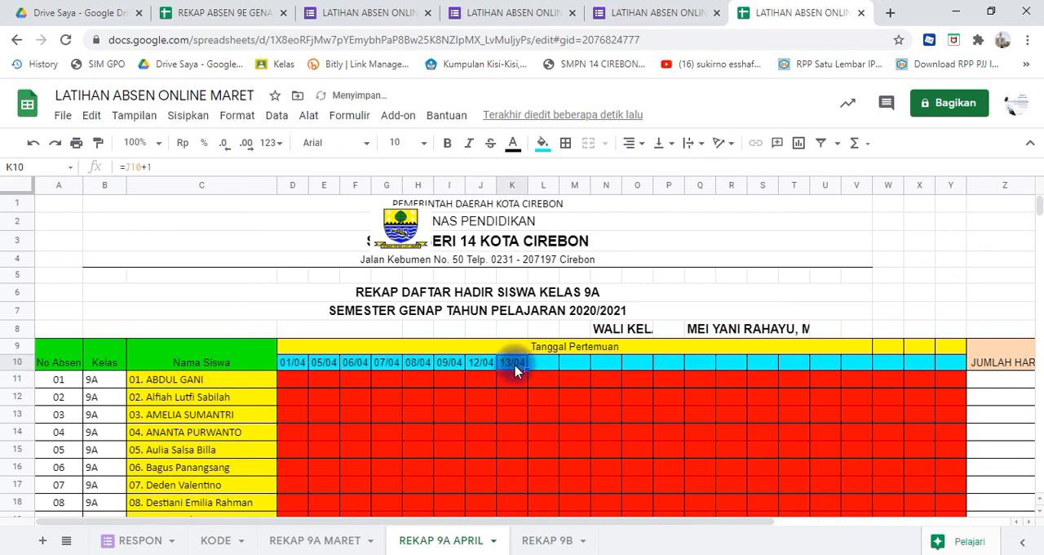
drag(527, 372, 605, 380)
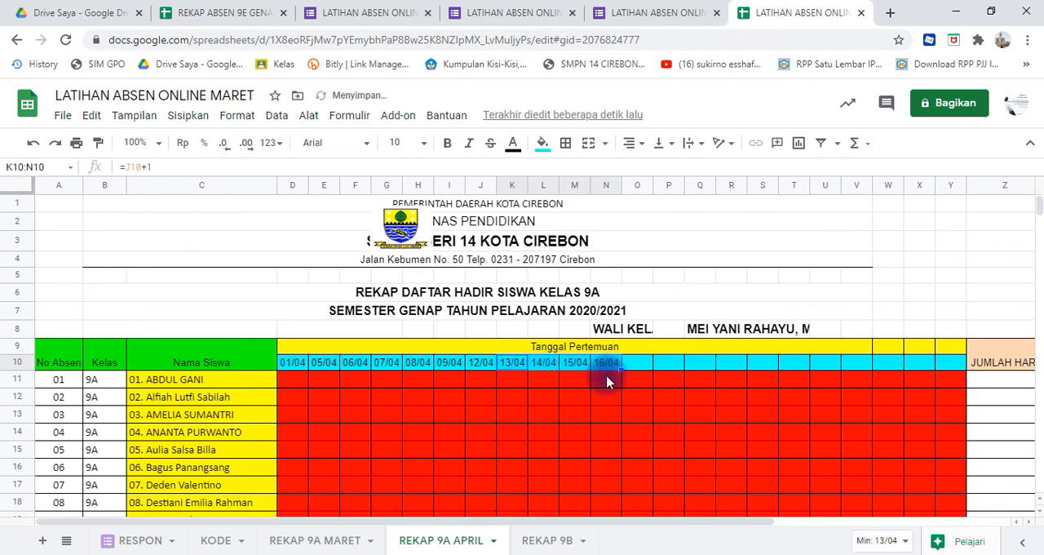
click(607, 380)
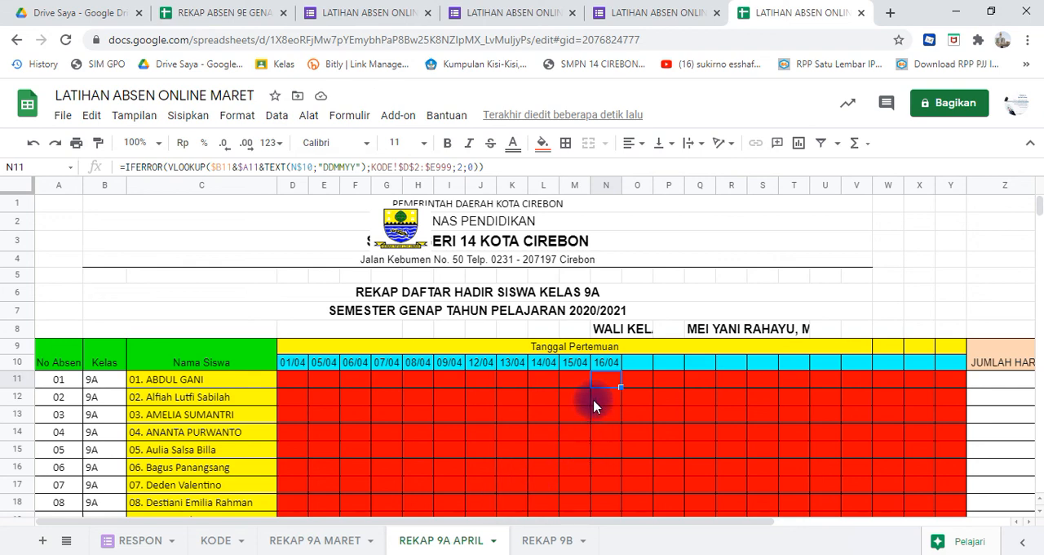
click(318, 367)
key(shift+Right)
key(shift+Right)
key(shift+Right)
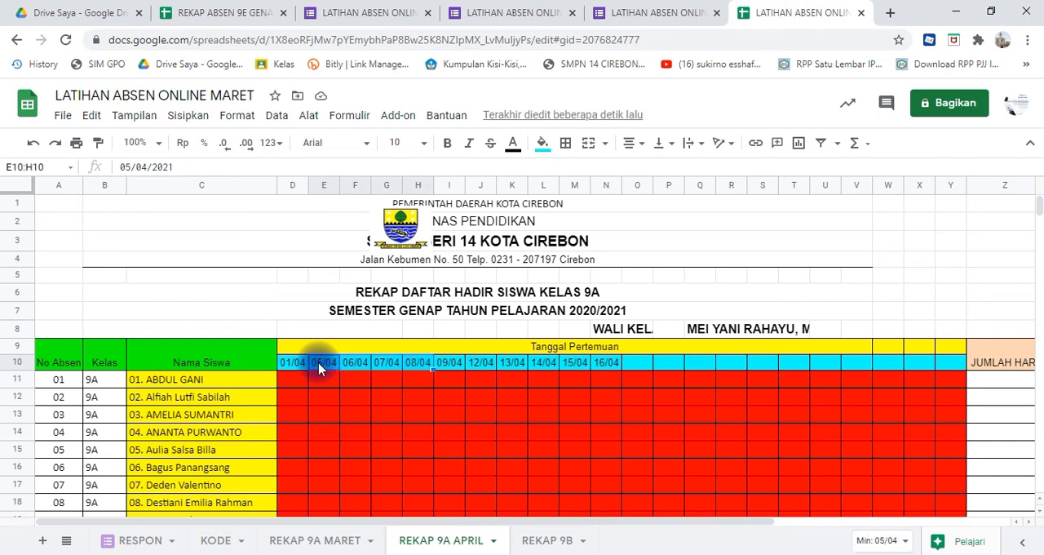
key(shift+Right)
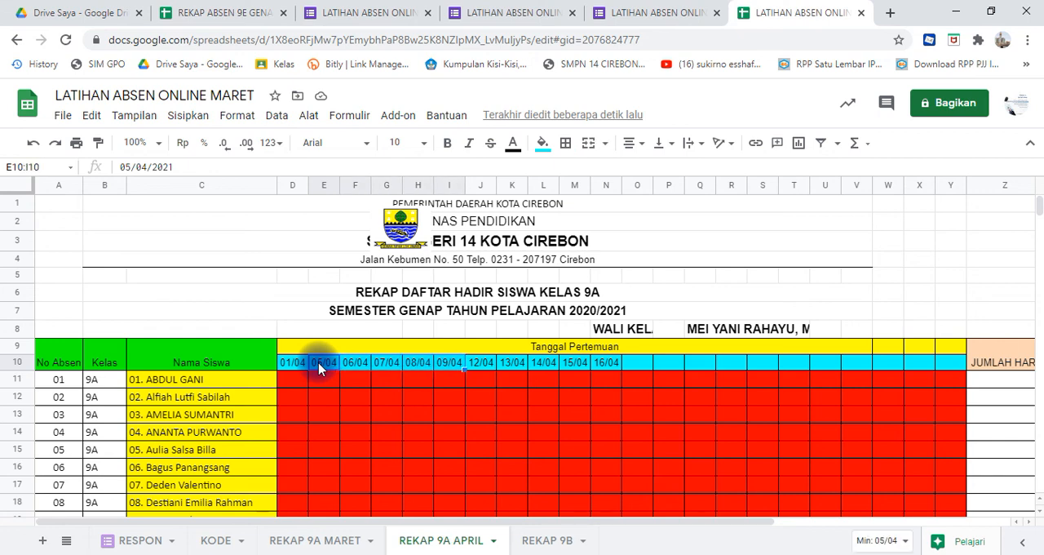
key(shift+Right)
key(shift+Right)
key(shift+Right)
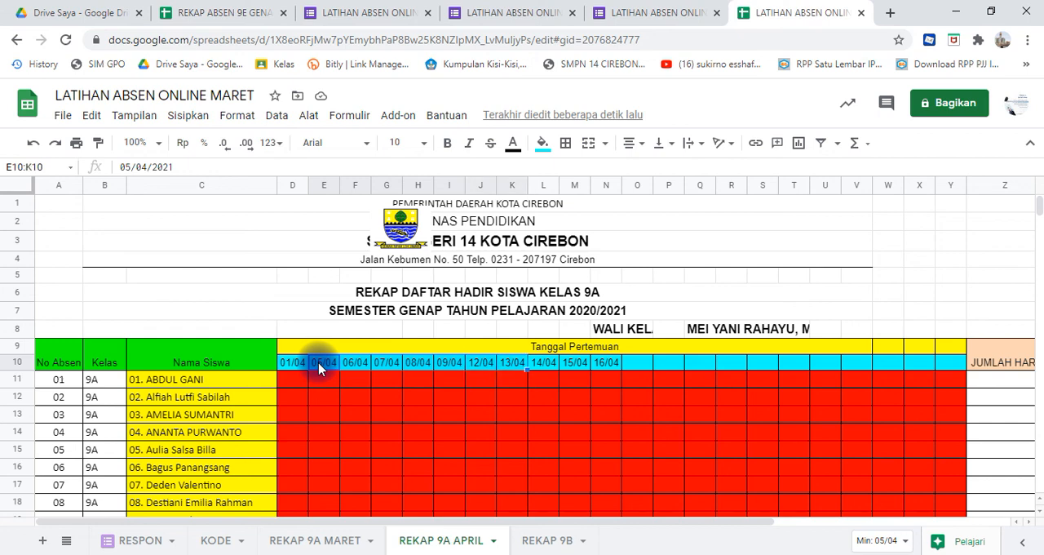
key(shift+Right)
key(shift+Right)
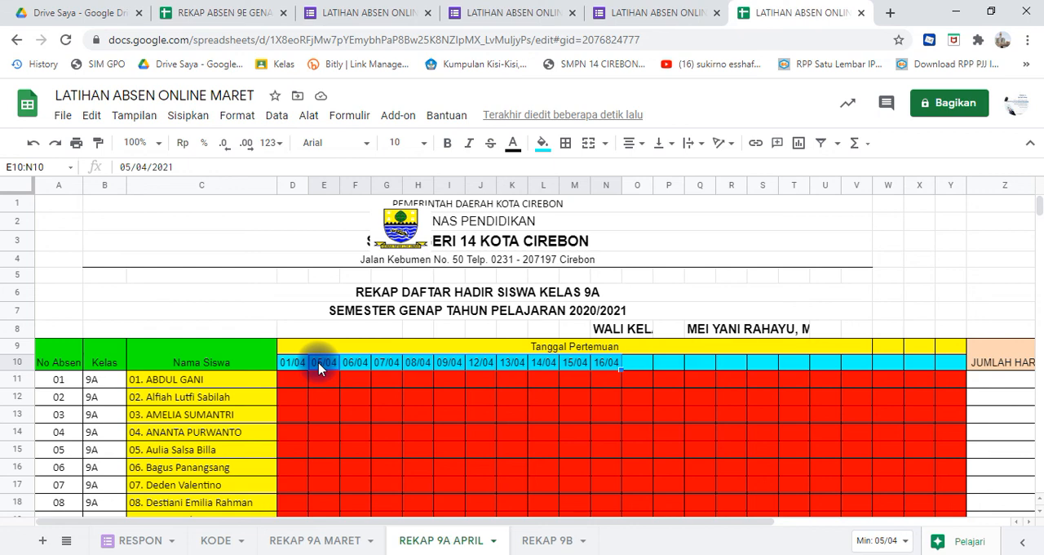
- Copy the week of date formulas in J10:N10 and paste it starting at O10
click(318, 368)
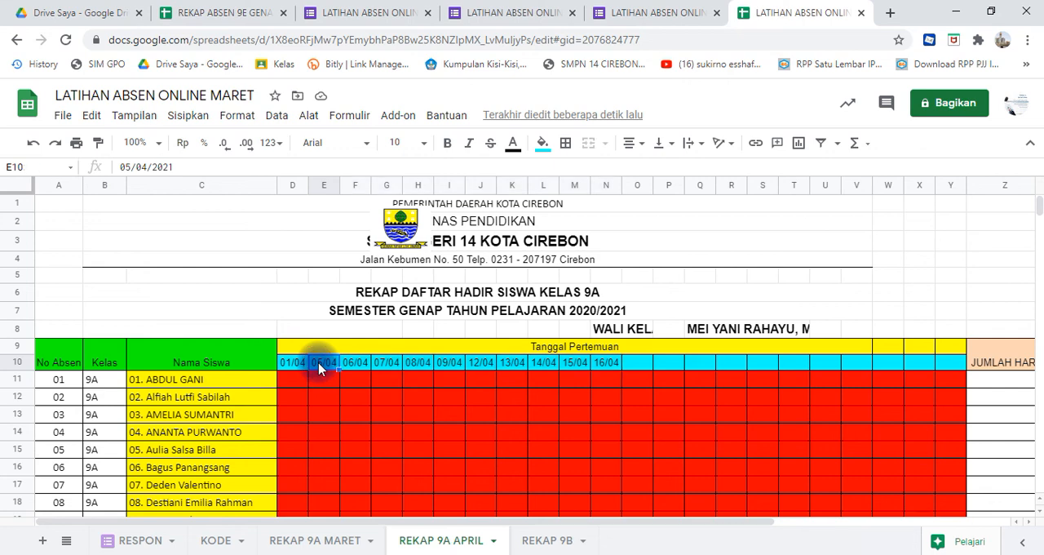
key(Right)
key(Right)
key(Right)
key(Right)
key(Right)
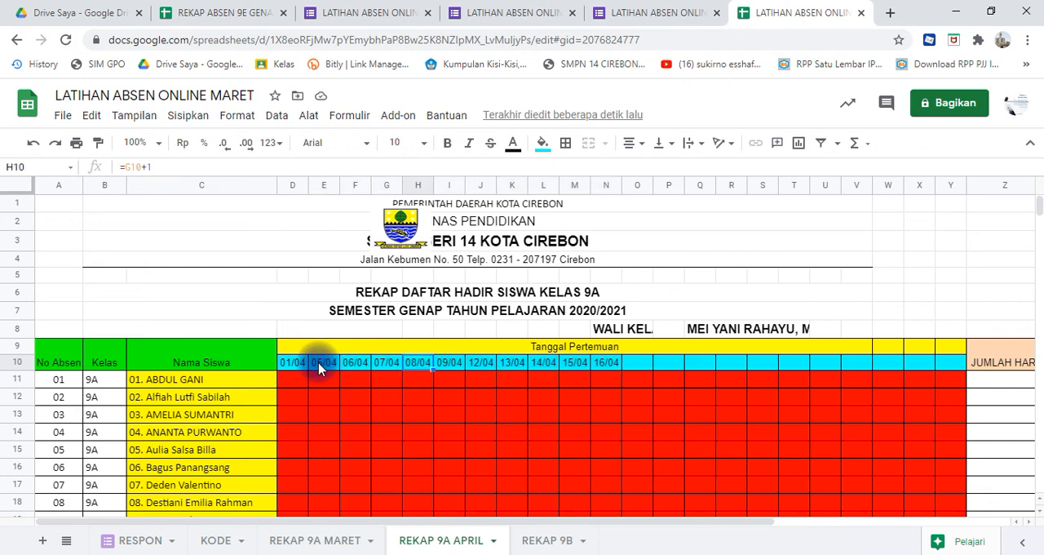
key(shift+Right)
key(shift+Right)
key(shift+Right)
key(shift+Right)
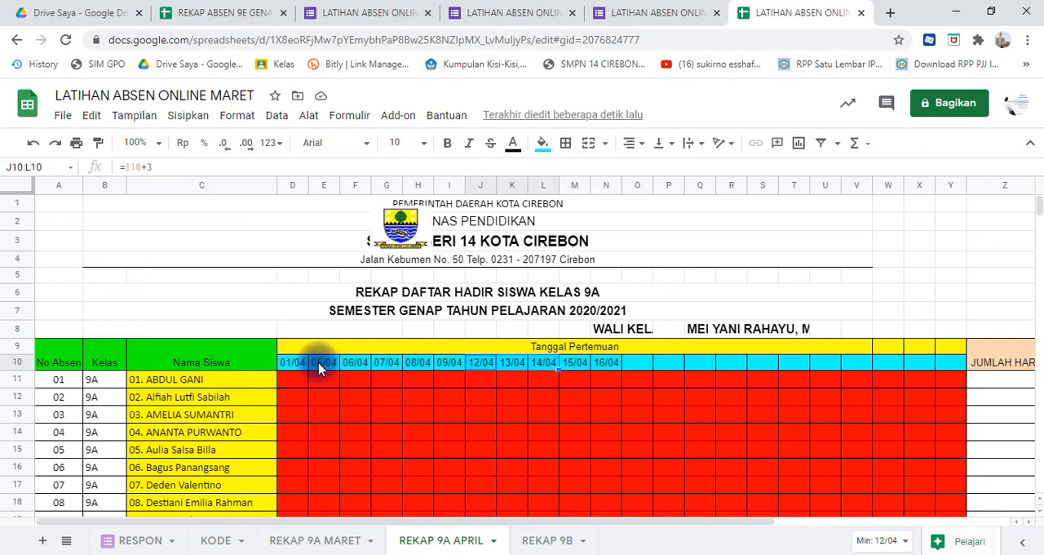
key(ctrl+c)
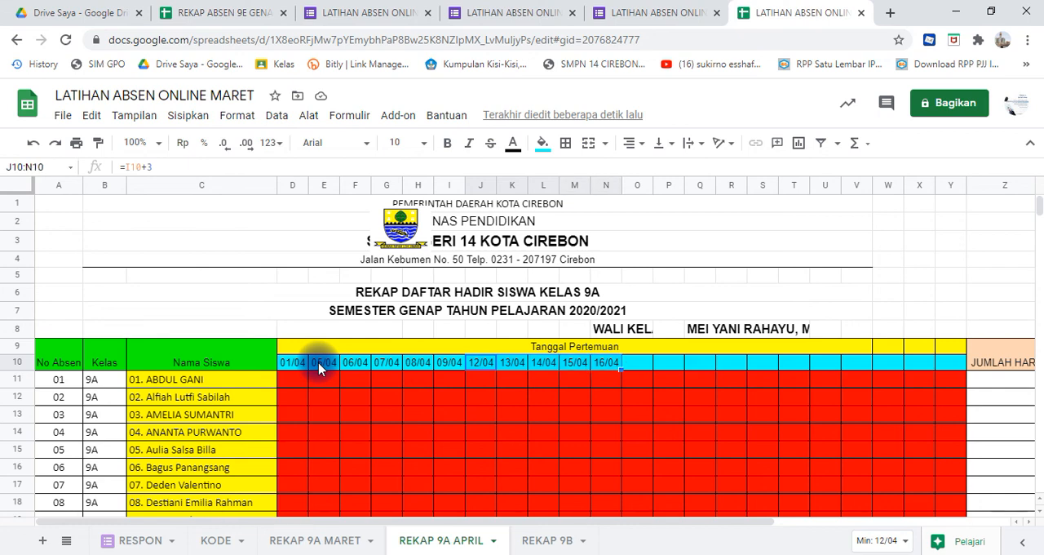
click(636, 366)
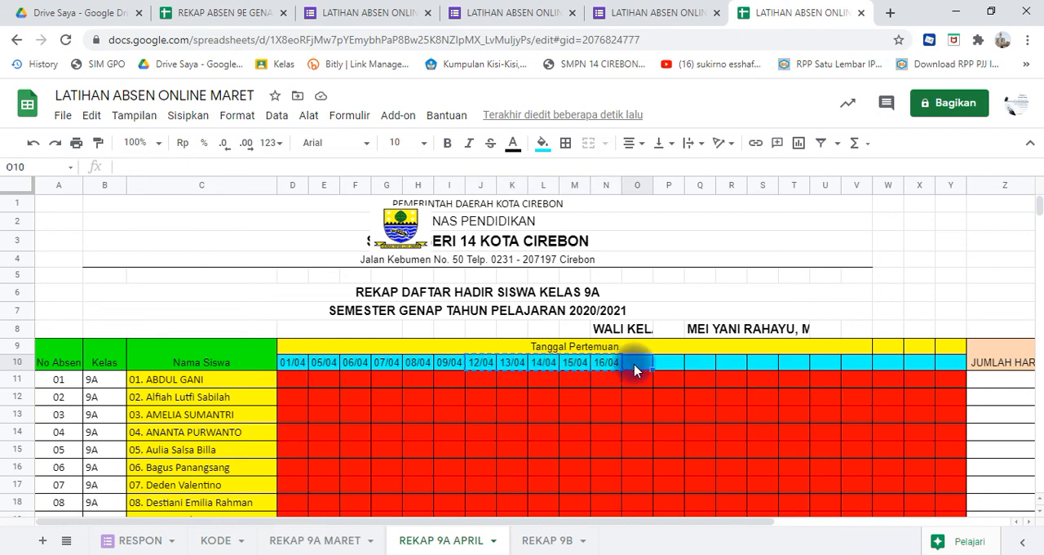
key(ctrl+v)
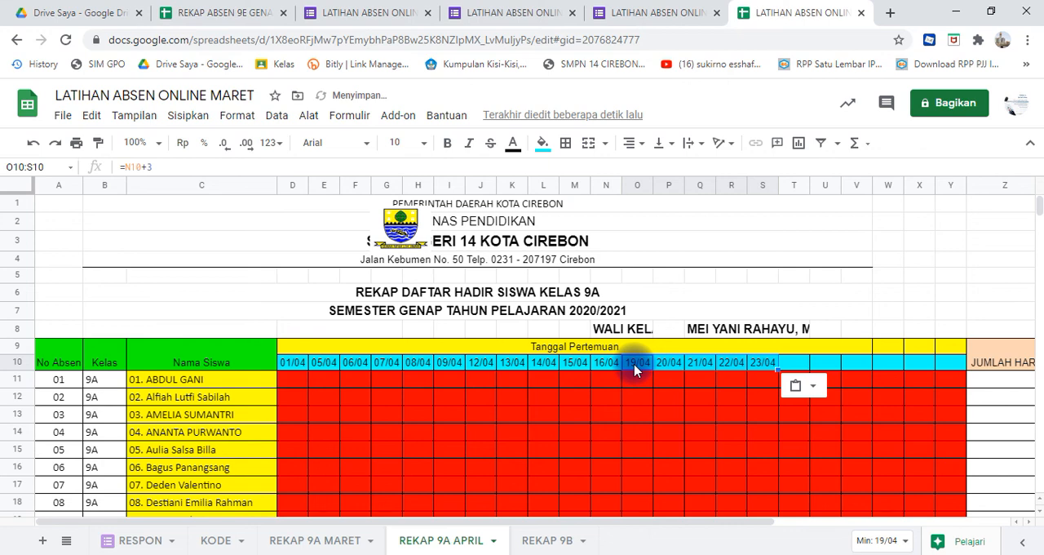
- Paste the copied week of date formulas again starting at T10 to complete the April dates
click(792, 366)
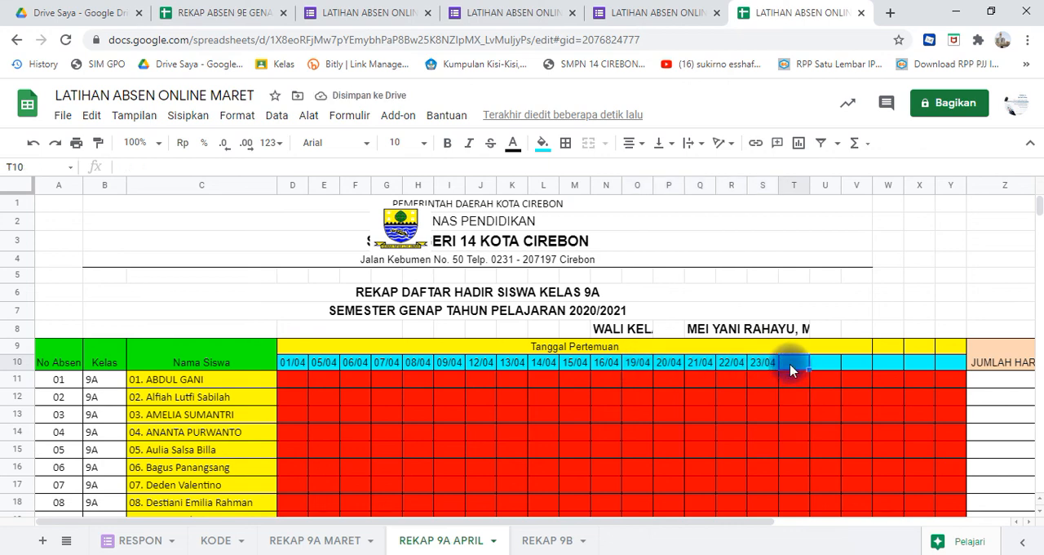
key(ctrl+v)
click(888, 399)
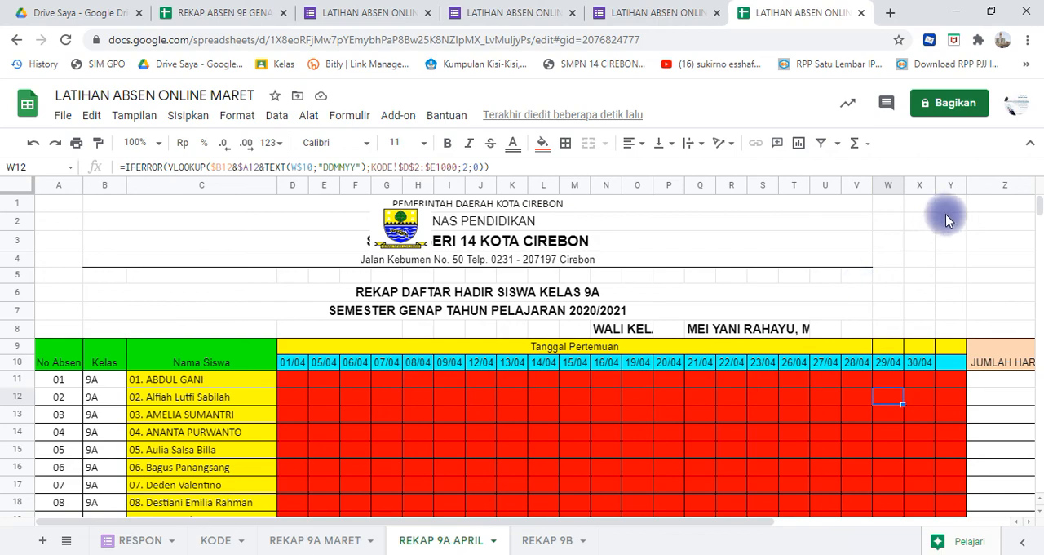
- Move the city logo left to about columns C and D so it clears the letterhead text
mouse_move(1036, 213)
mouse_down()
mouse_move(1038, 226)
mouse_move(1038, 212)
mouse_up()
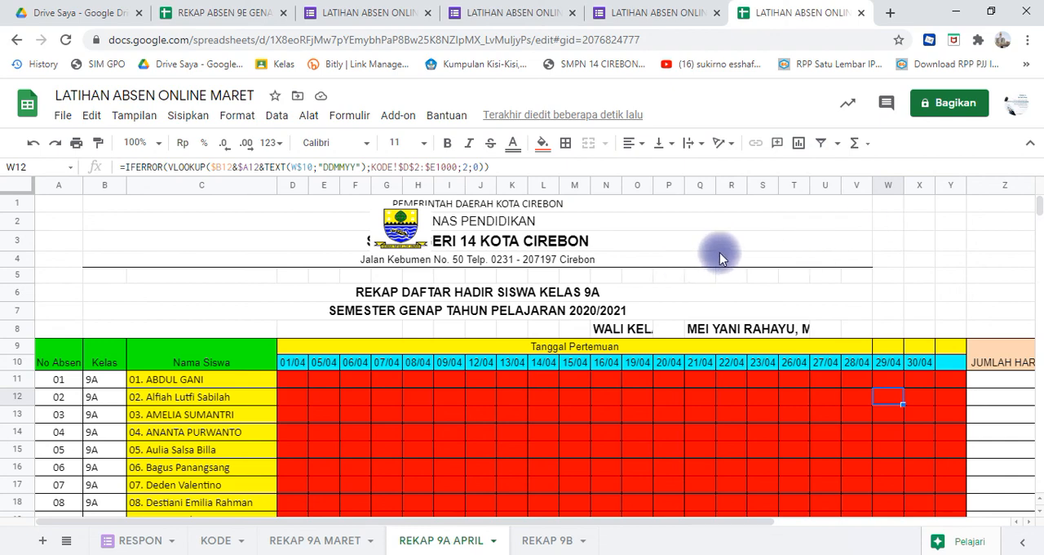
click(400, 228)
drag(400, 229, 285, 228)
click(385, 390)
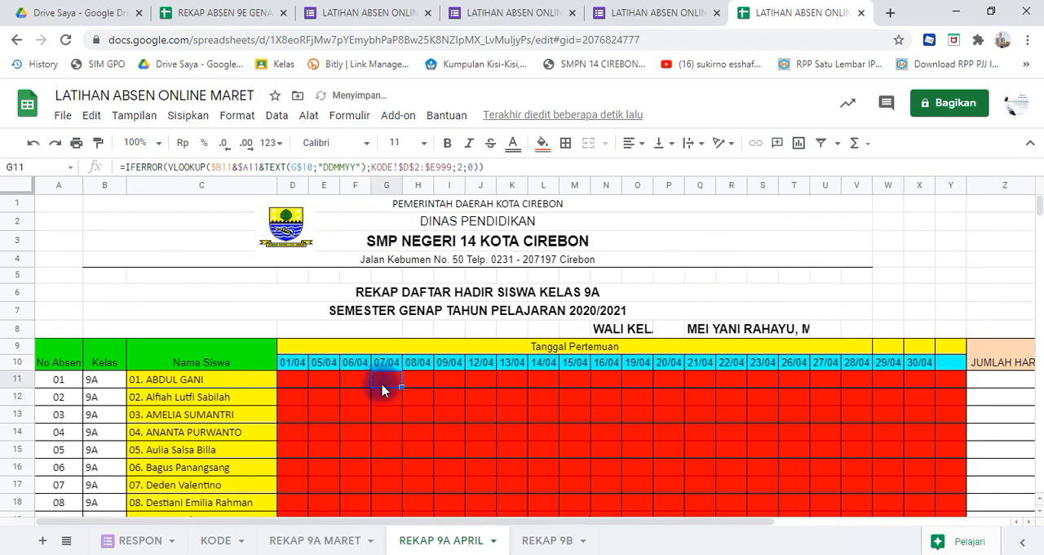